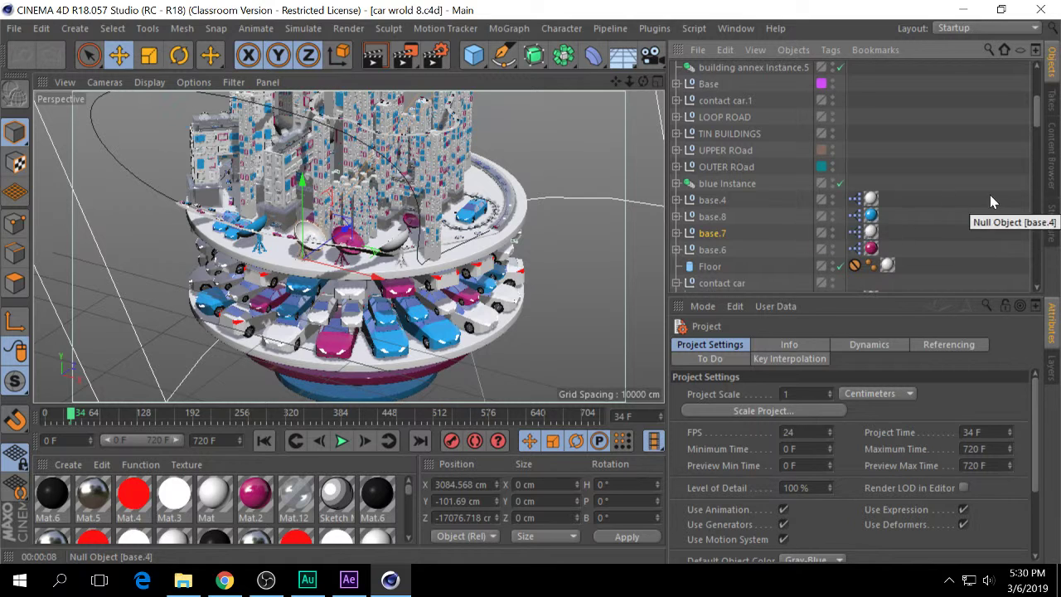
# Collapse the expanded contact car, blue, base.5 and base.3 hierarchies in the object list.
pyautogui.scroll(-3, 988, 207)
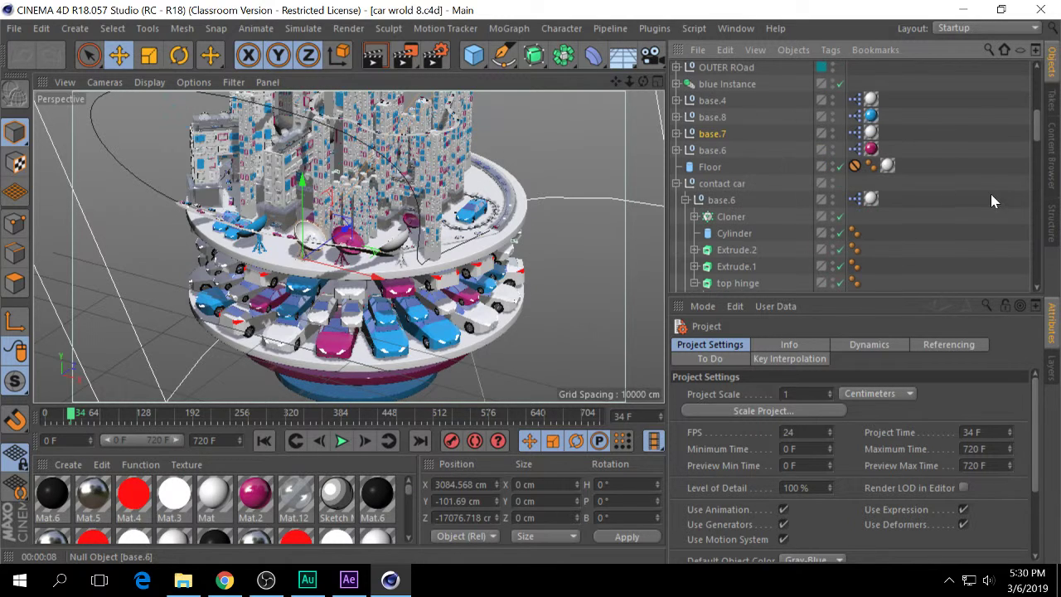
pyautogui.click(676, 183)
pyautogui.click(676, 199)
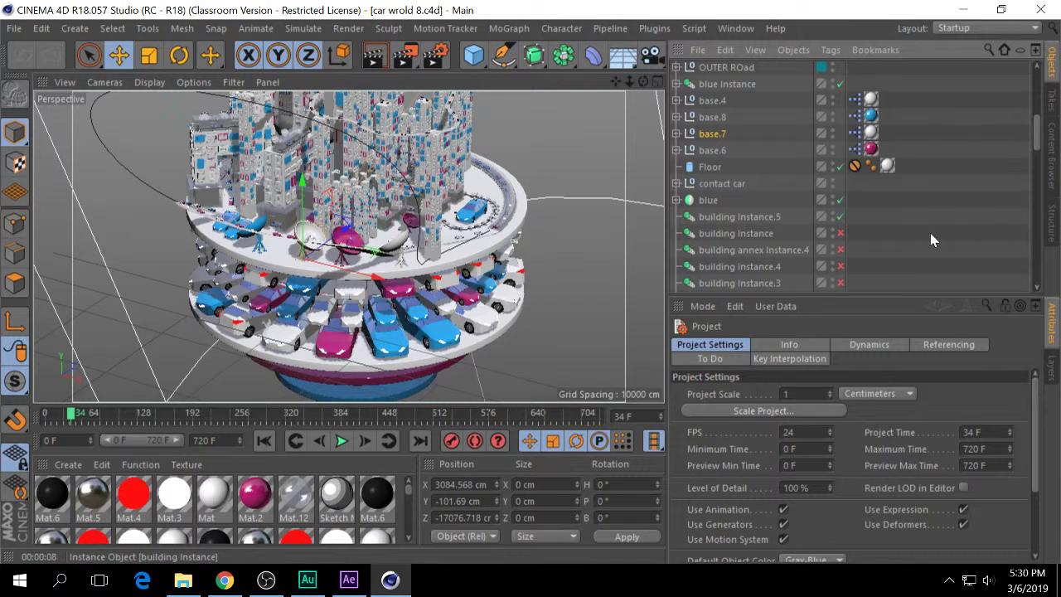
pyautogui.scroll(-10, 930, 236)
pyautogui.scroll(6, 930, 237)
pyautogui.click(696, 169)
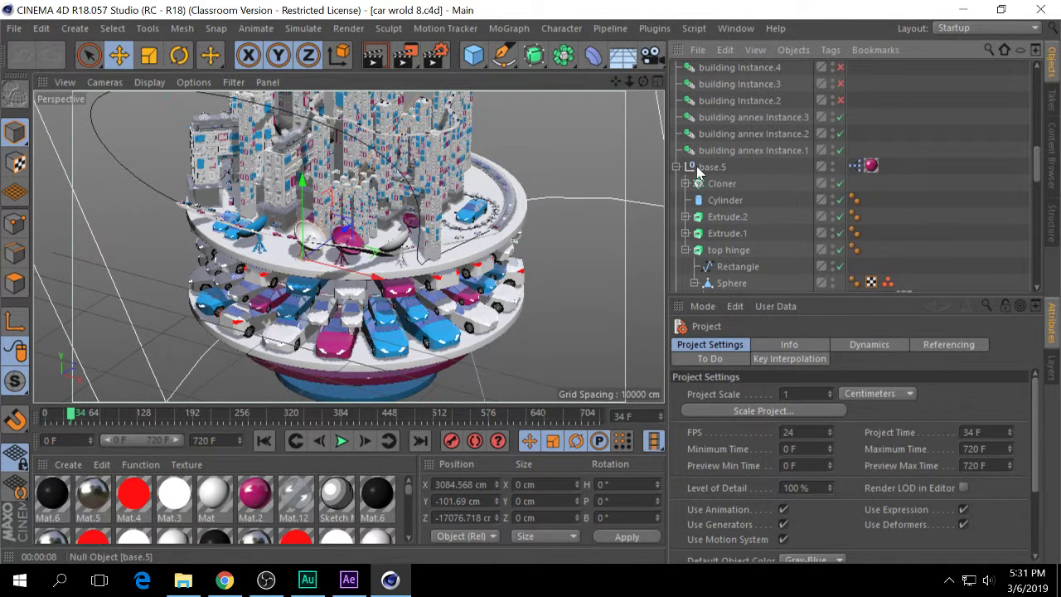
pyautogui.click(676, 166)
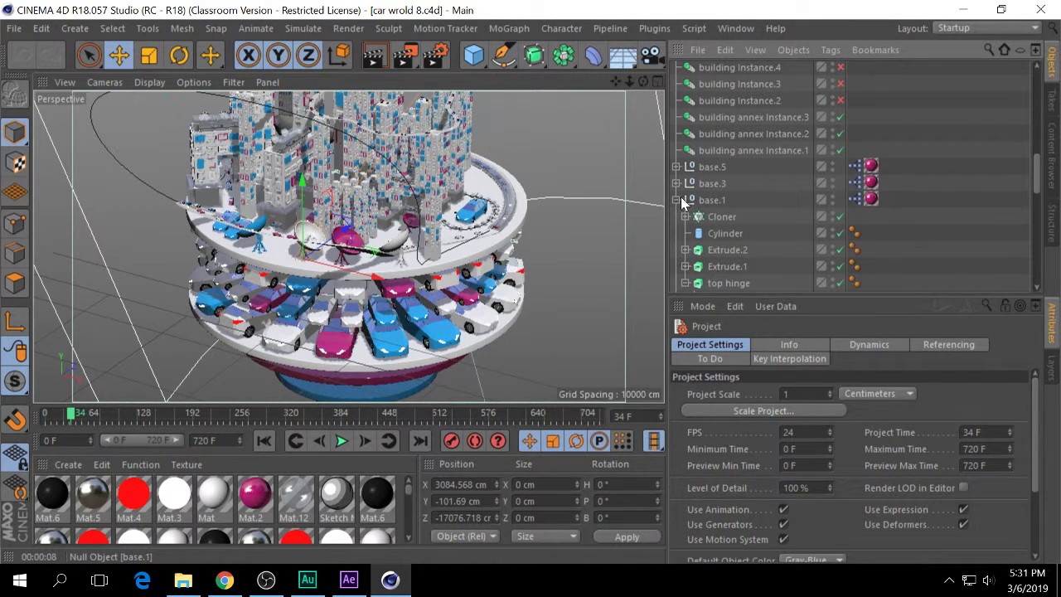
pyautogui.scroll(3, 712, 203)
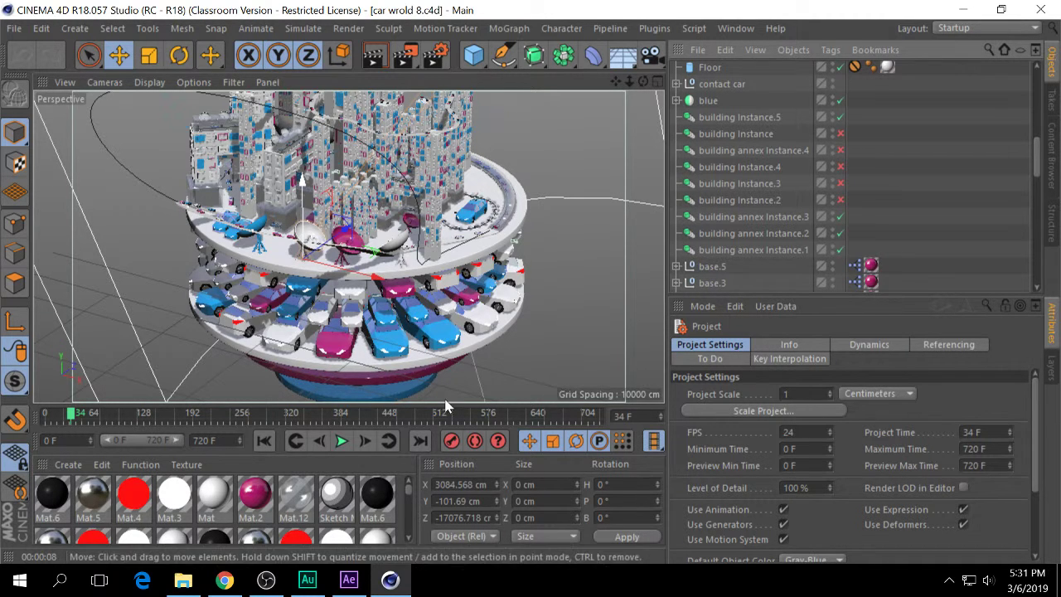
# Check which reference object building Instance.4 and building Instance.5 use.
pyautogui.moveTo(407, 493)
pyautogui.mouseDown()
pyautogui.moveTo(407, 520)
pyautogui.moveTo(407, 490)
pyautogui.mouseUp()
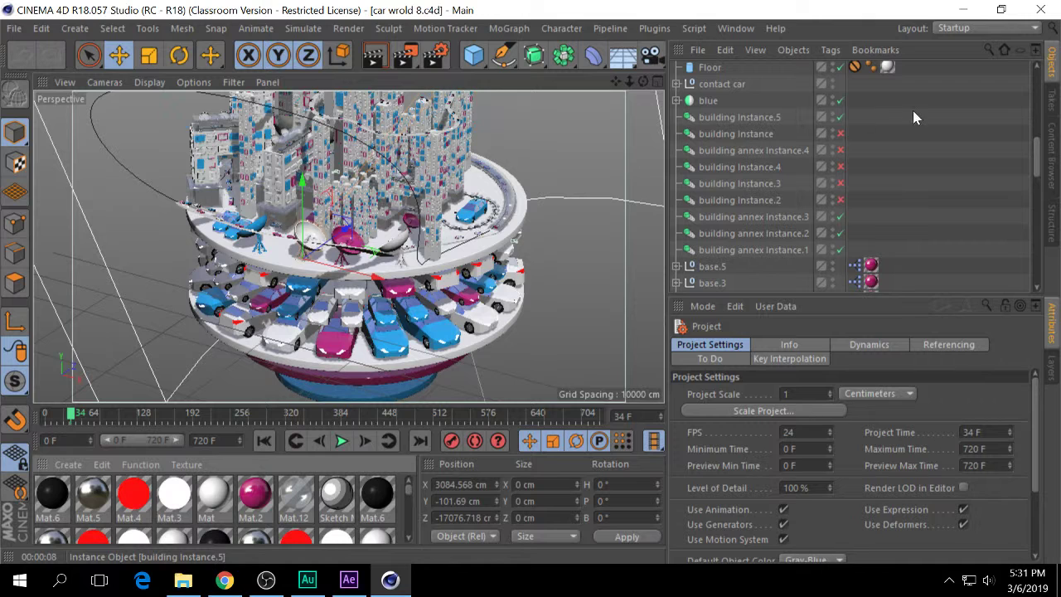
pyautogui.click(736, 134)
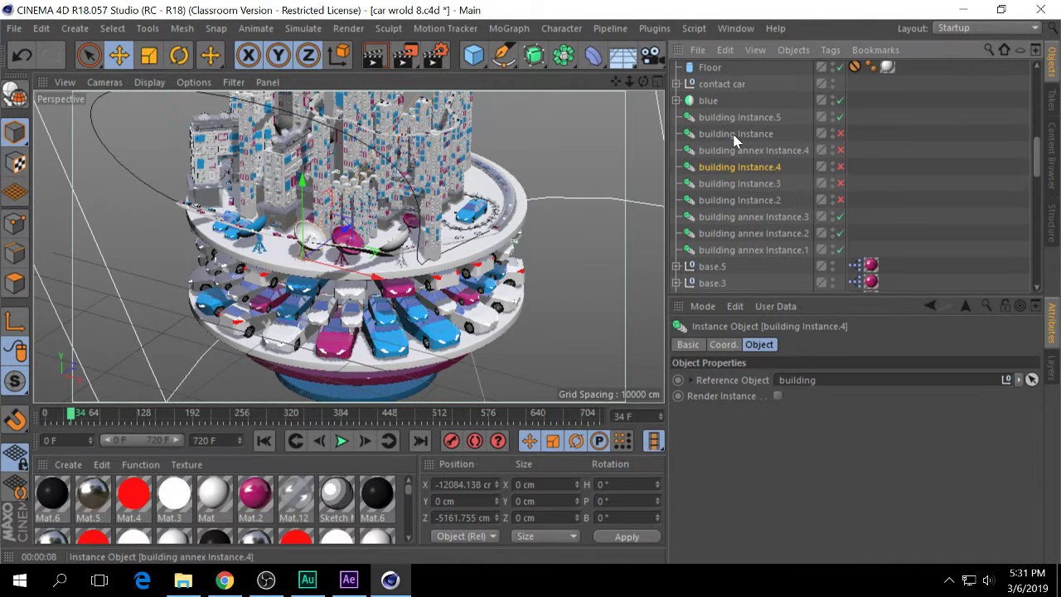
pyautogui.click(733, 119)
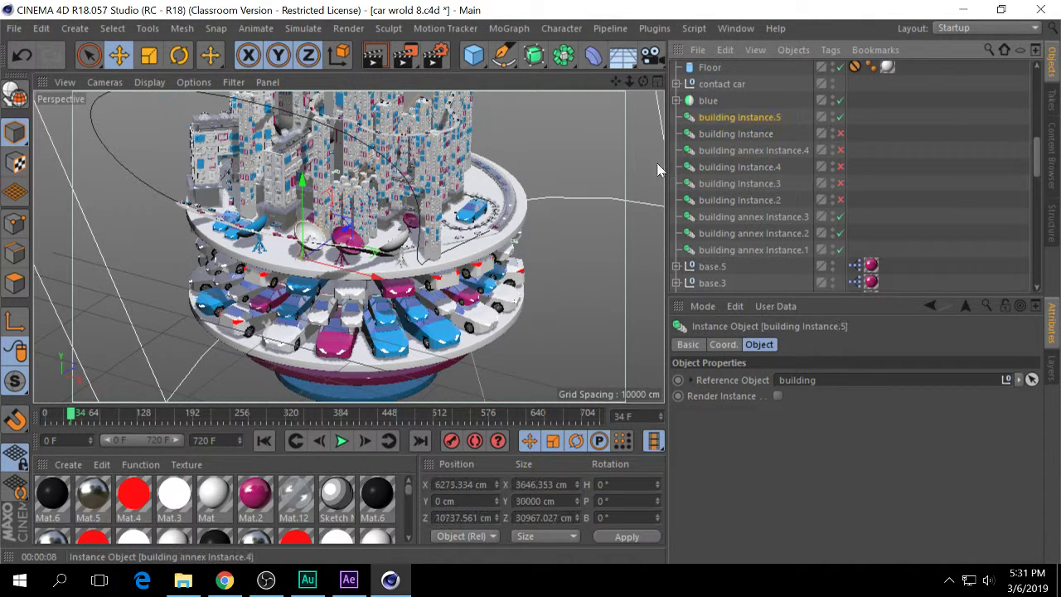
# Create an instance of the contact car null and move it behind the original, to about X 11098 cm, Z 9337 cm.
pyautogui.click(473, 218)
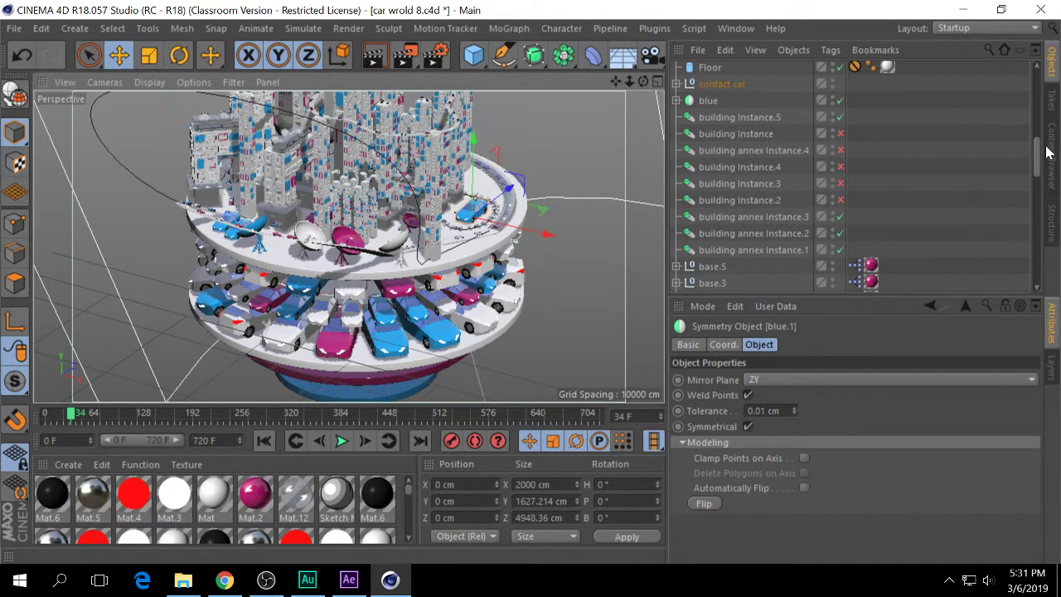
pyautogui.moveTo(1045, 149); pyautogui.dragTo(1037, 124)
pyautogui.click(717, 240)
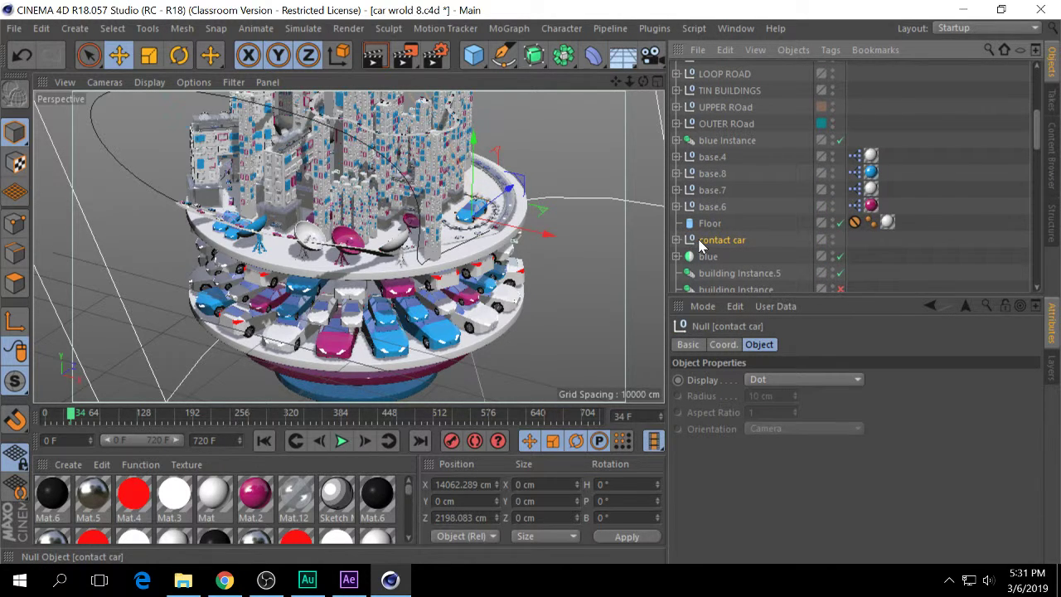
pyautogui.click(563, 56)
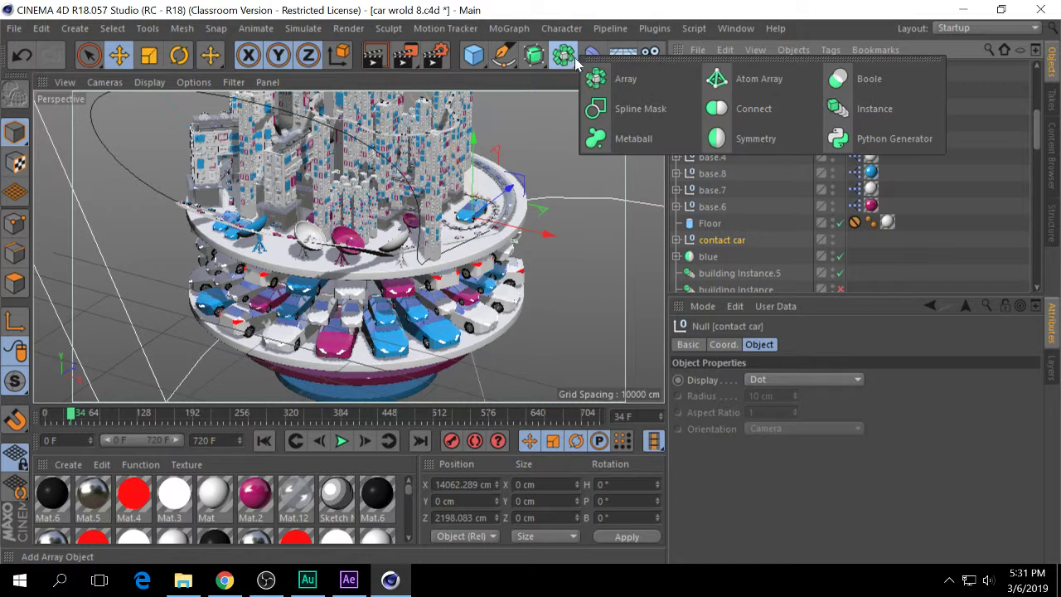
pyautogui.click(837, 109)
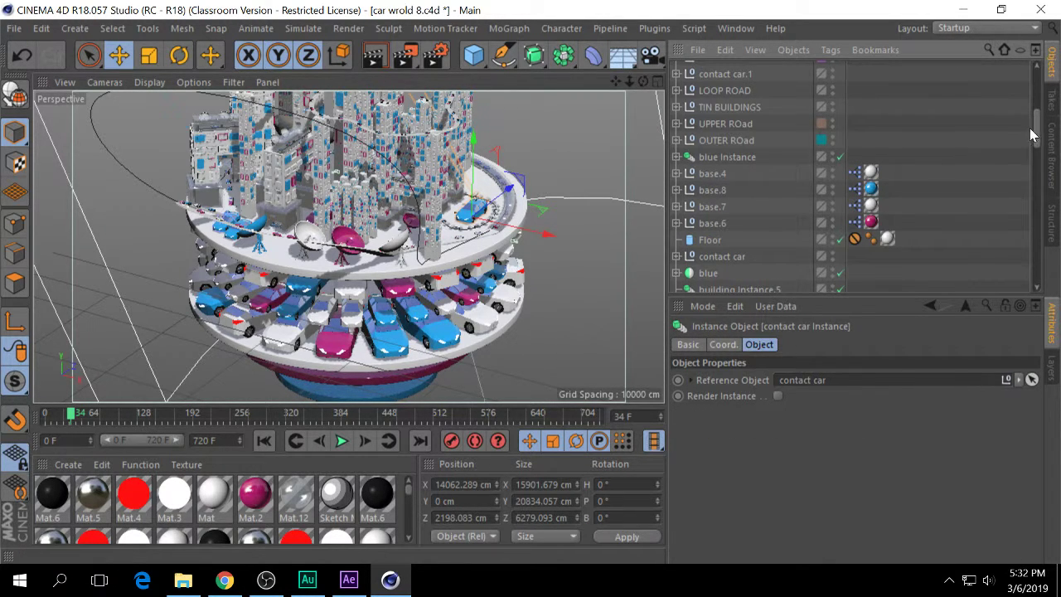
pyautogui.moveTo(1033, 124); pyautogui.dragTo(1035, 88)
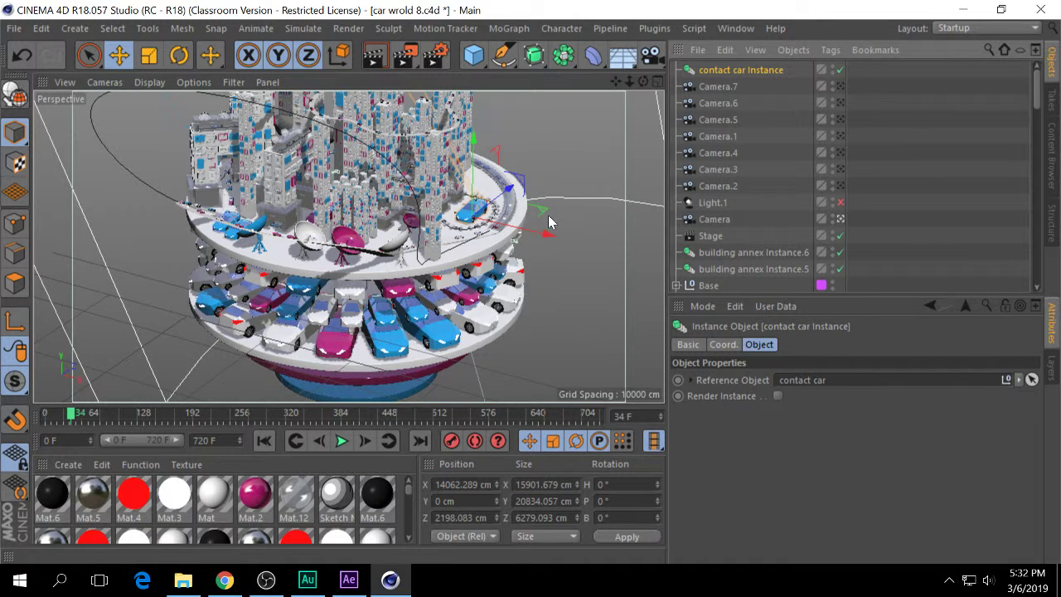
pyautogui.moveTo(544, 194)
pyautogui.mouseDown()
pyautogui.moveTo(547, 183)
pyautogui.moveTo(494, 197)
pyautogui.mouseUp()
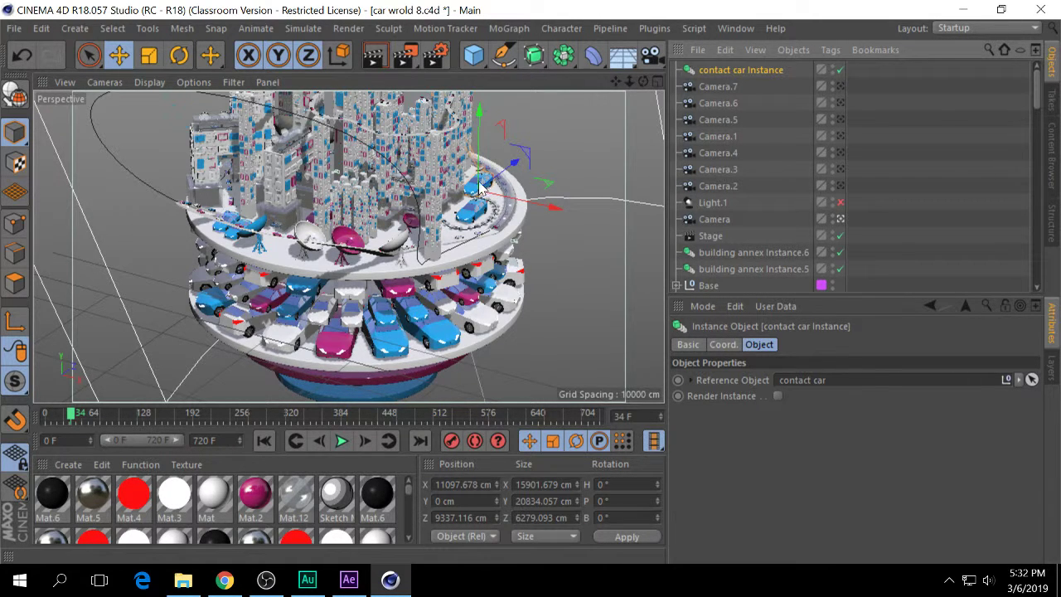
# Set the contact car instance's scale to 20 on X, Y and Z, and delete the instance.
pyautogui.click(906, 91)
pyautogui.click(747, 69)
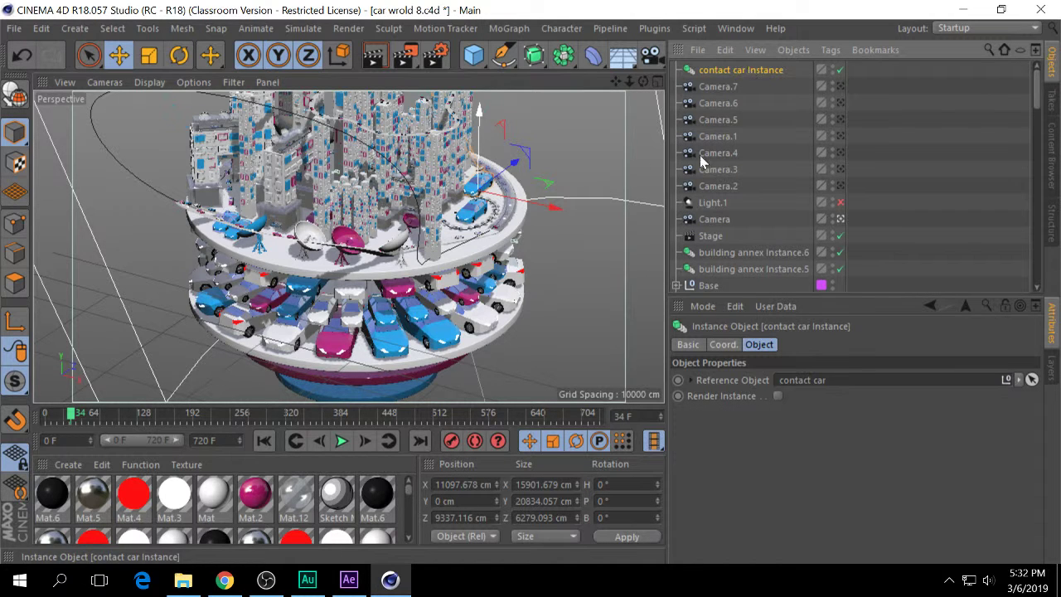
pyautogui.click(724, 345)
pyautogui.doubleClick(813, 380)
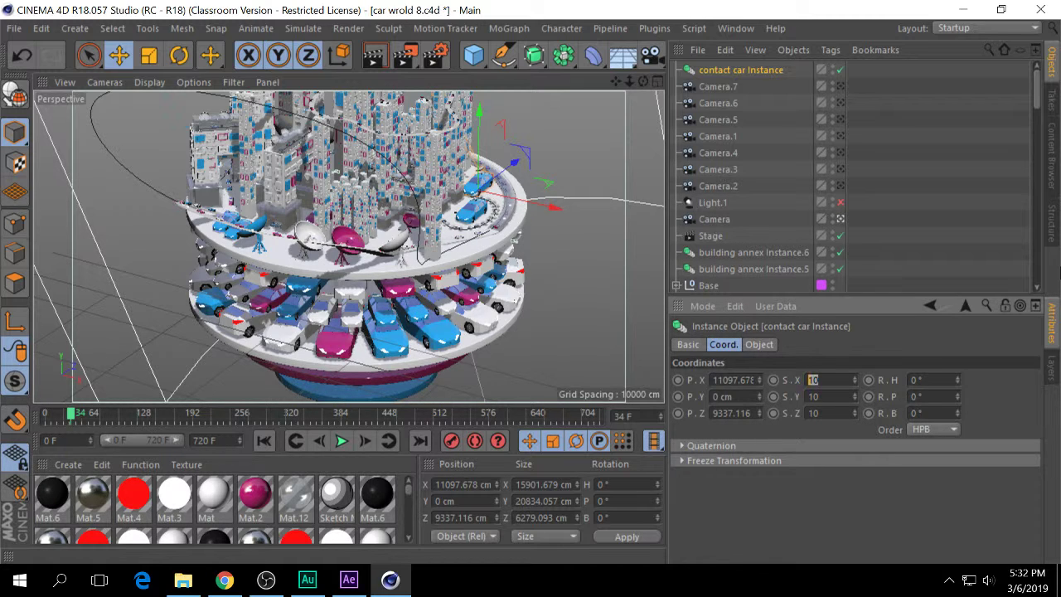
pyautogui.write('20')
pyautogui.press('Tab')
pyautogui.write('20')
pyautogui.press('Tab')
pyautogui.write('20')
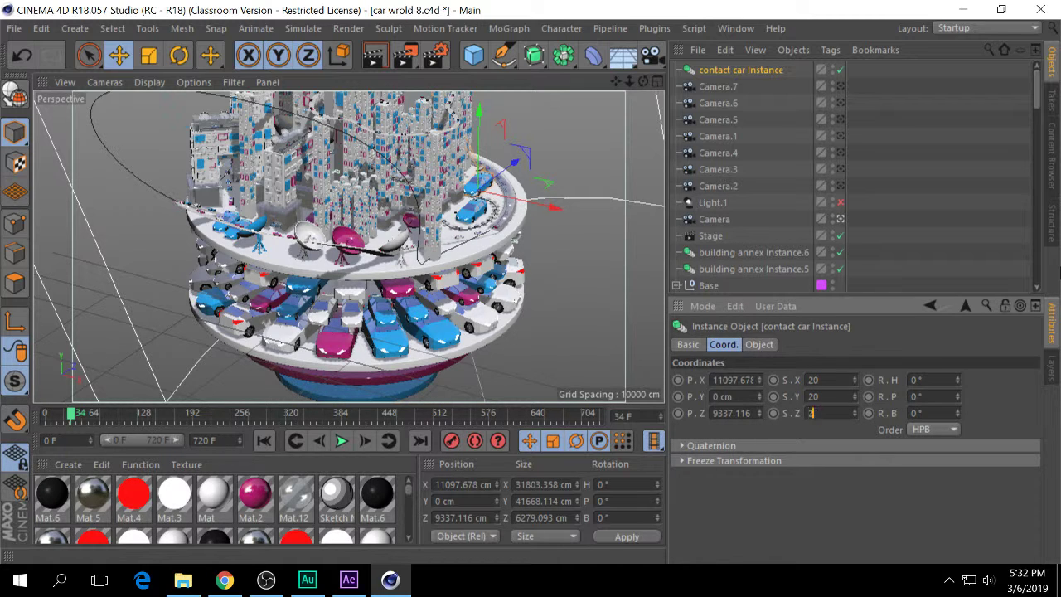
pyautogui.press('Return')
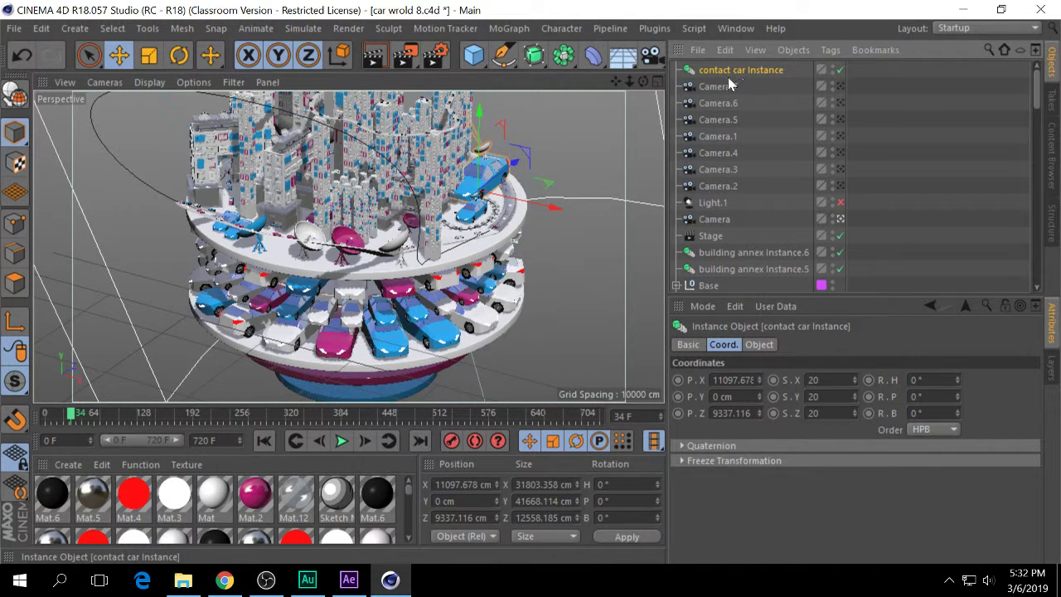
pyautogui.press('Delete')
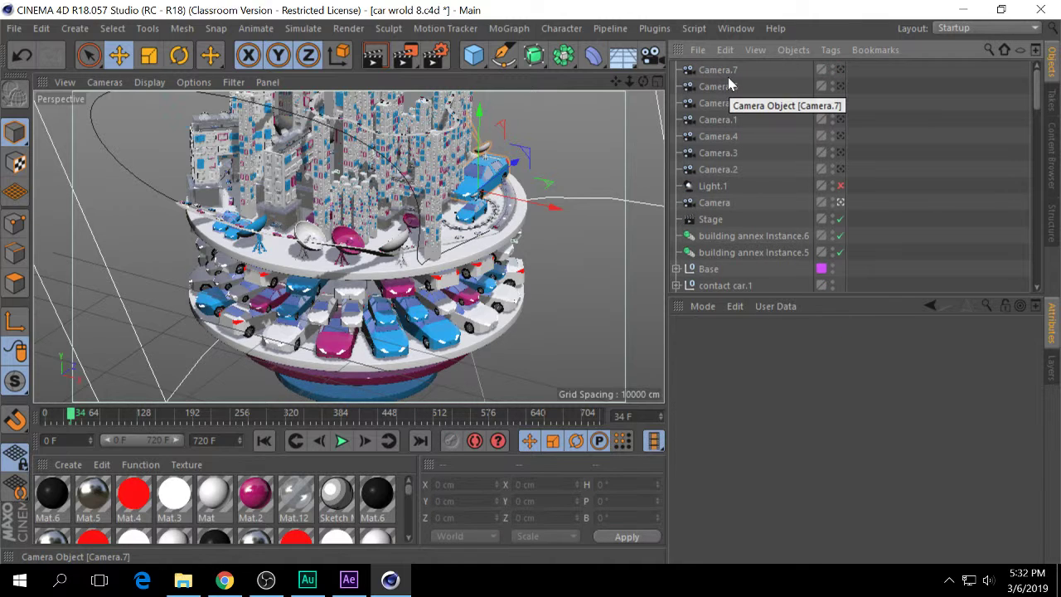
# Reorder the object hierarchy so that Camera sits directly below Camera.2 and Light directly above Light.1.
pyautogui.click(706, 219)
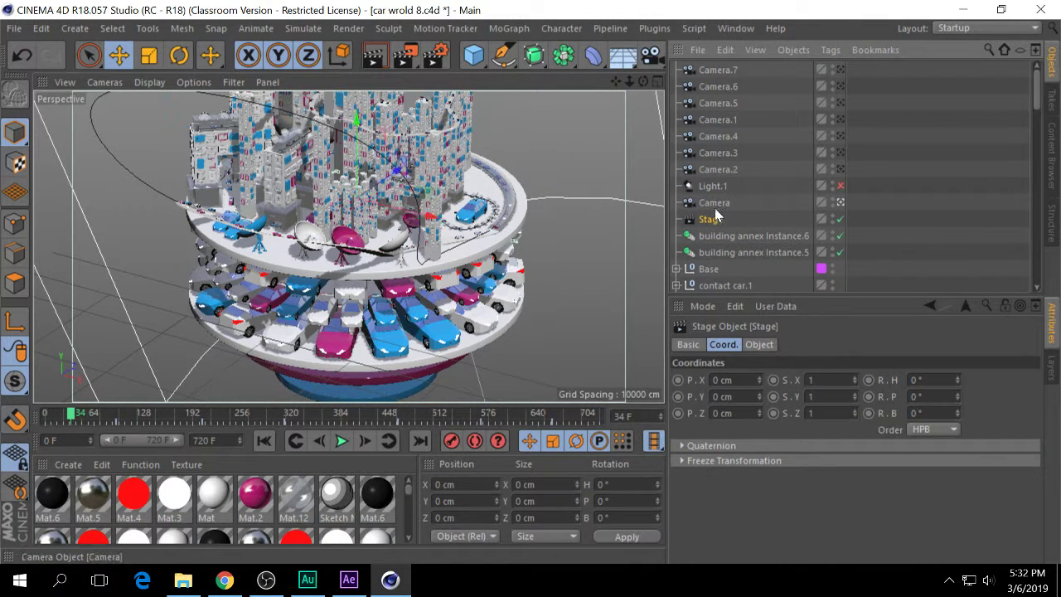
pyautogui.moveTo(713, 204); pyautogui.dragTo(716, 181)
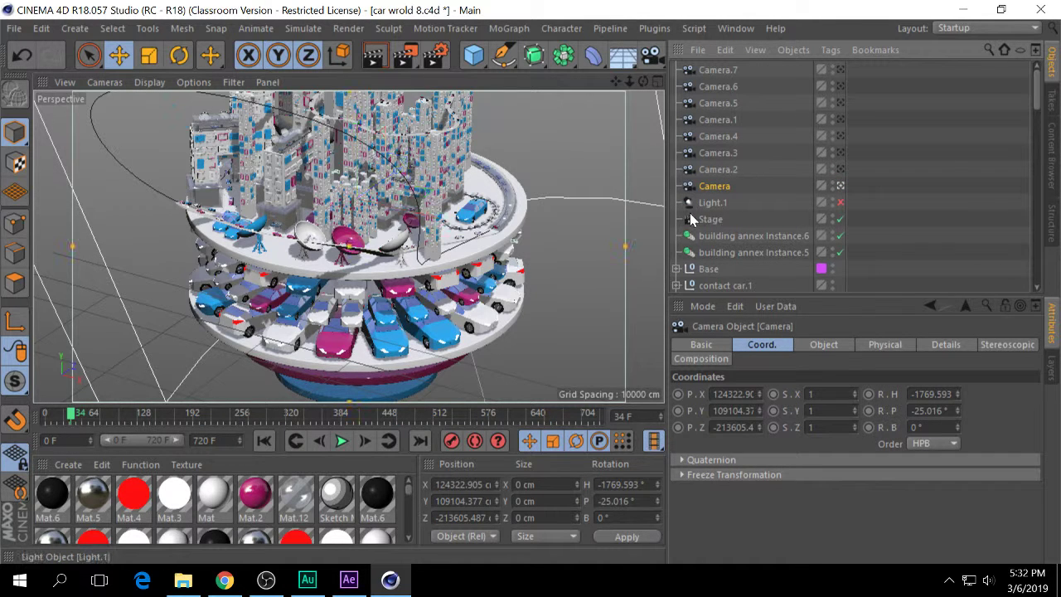
pyautogui.scroll(-5, 734, 207)
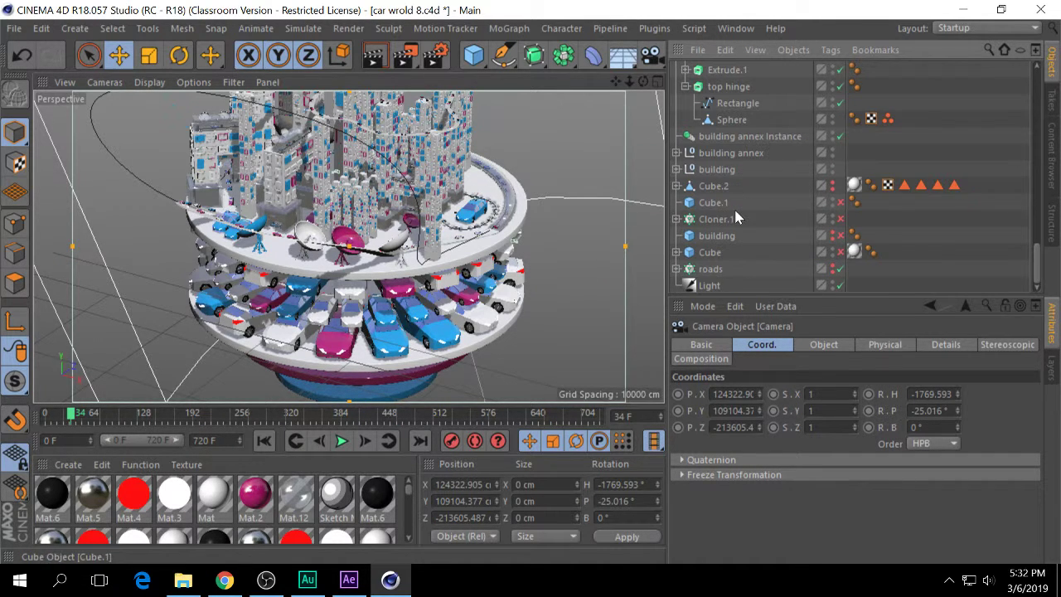
pyautogui.moveTo(719, 286); pyautogui.dragTo(721, 202)
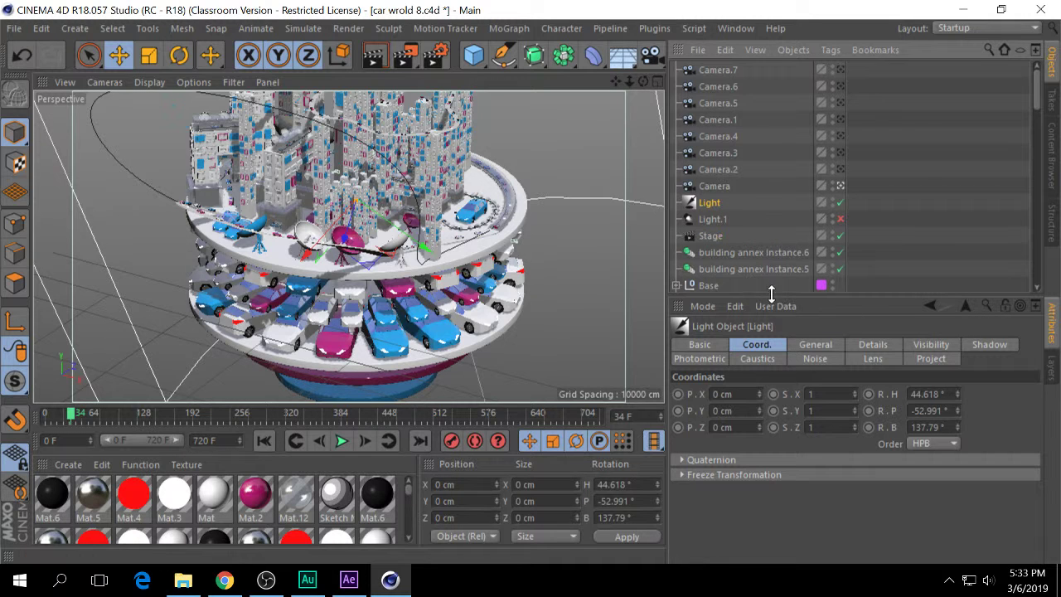
# Review the details, general and shadow settings of the Light object.
pyautogui.click(840, 344)
pyautogui.click(858, 345)
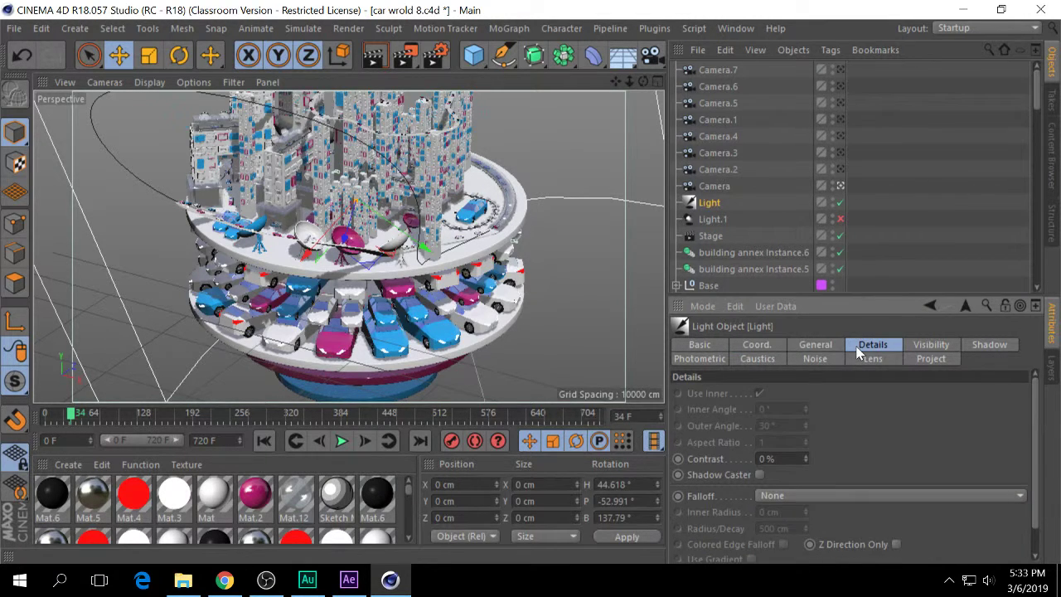
pyautogui.click(834, 346)
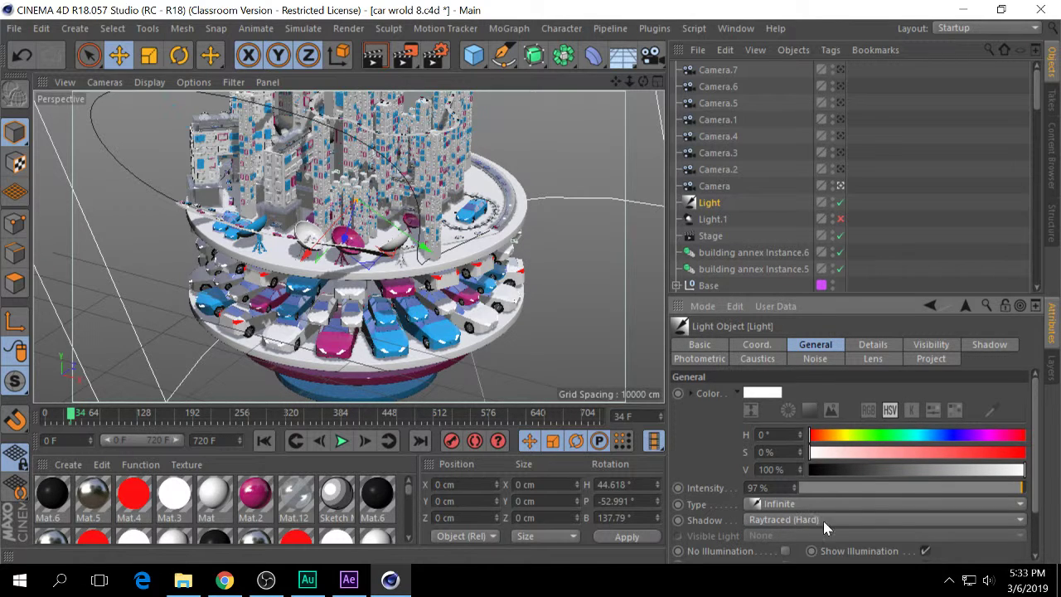
pyautogui.click(980, 345)
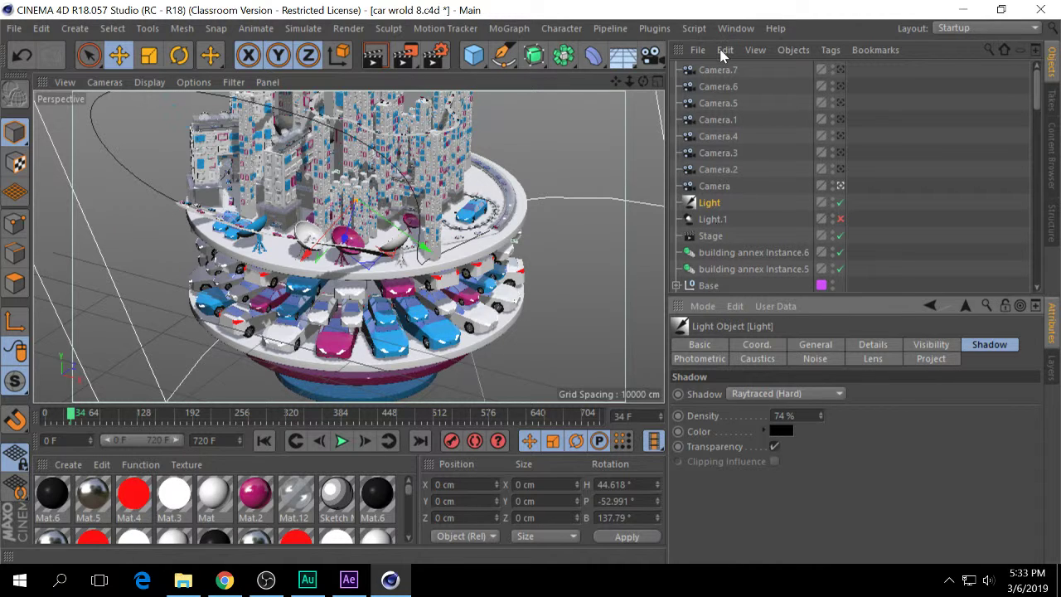
# Review the properties of Camera.2, Camera.4, Light.1 and the Stage object.
pyautogui.click(718, 170)
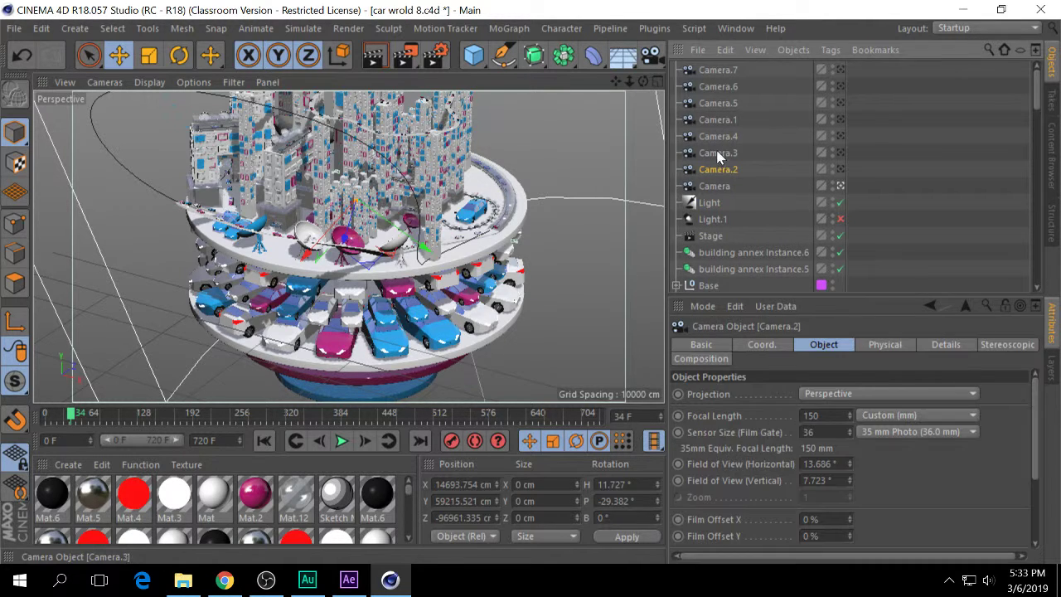
pyautogui.click(717, 136)
pyautogui.click(713, 220)
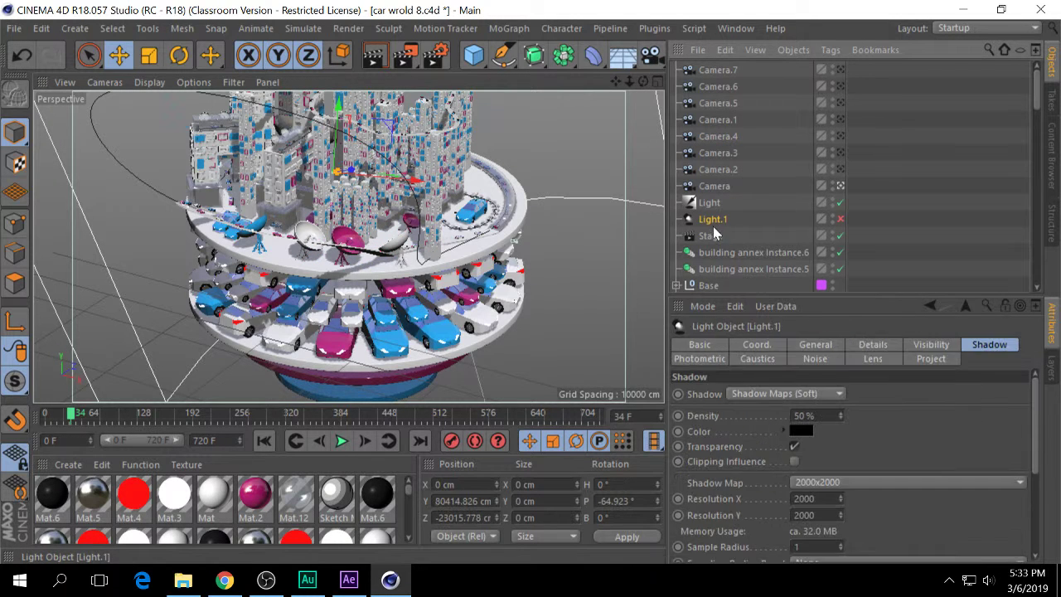
pyautogui.click(723, 236)
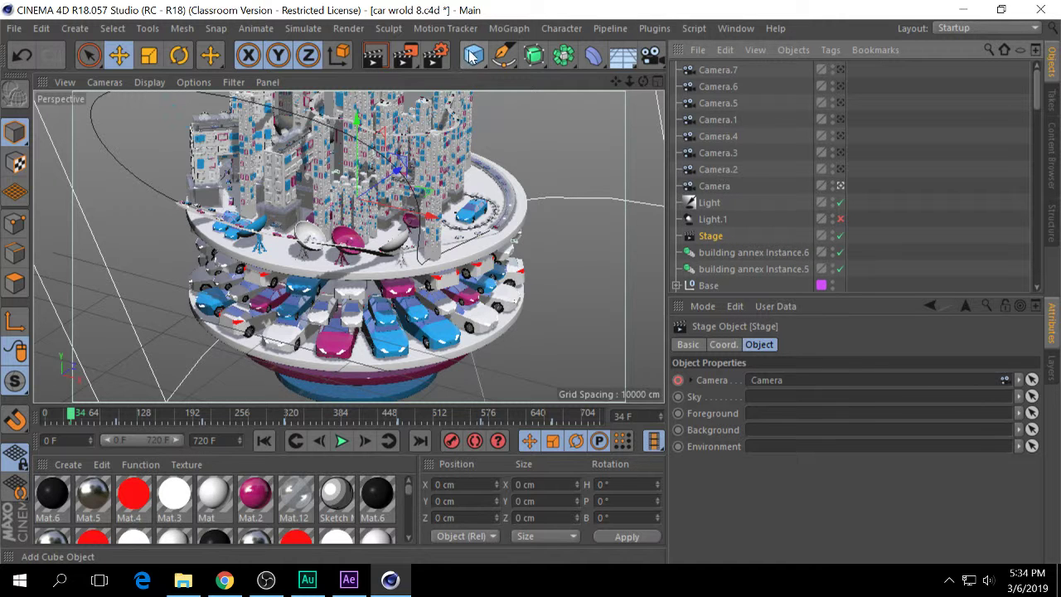
# Add a null object to the scene and rename it STUDIO.
pyautogui.moveTo(473, 56); pyautogui.dragTo(529, 73)
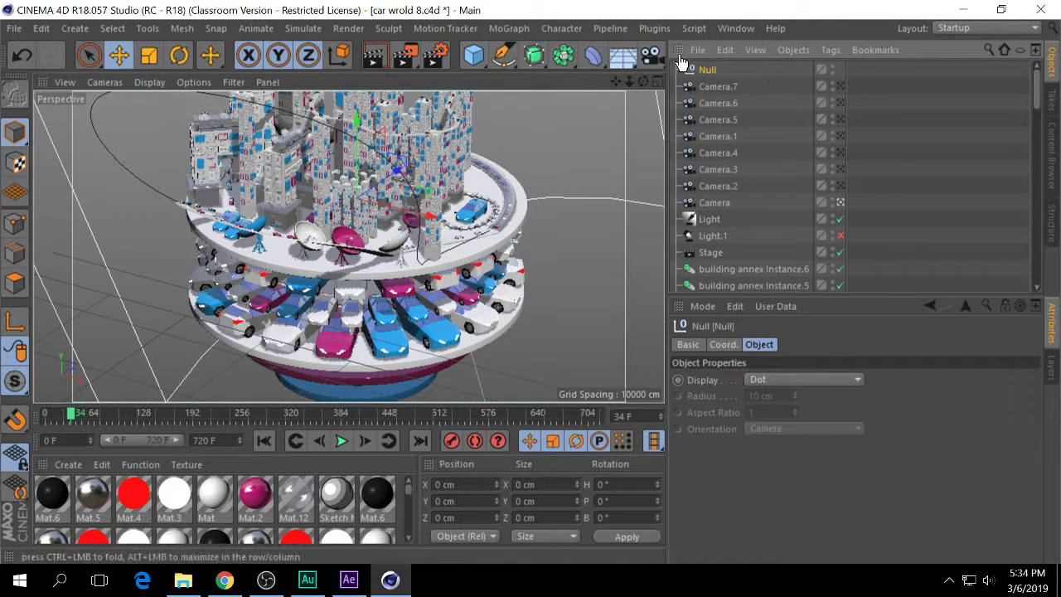
pyautogui.doubleClick(707, 70)
pyautogui.write('STUD')
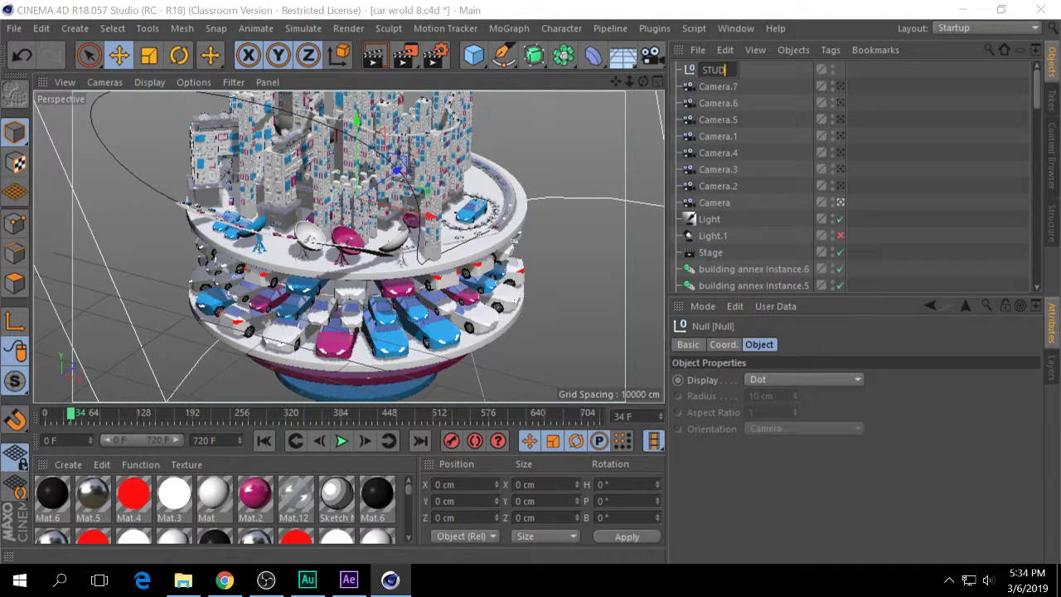
pyautogui.write('IO')
pyautogui.press('Return')
# Group all cameras, both lights and the Stage object under the STUDIO null.
pyautogui.click(729, 86)
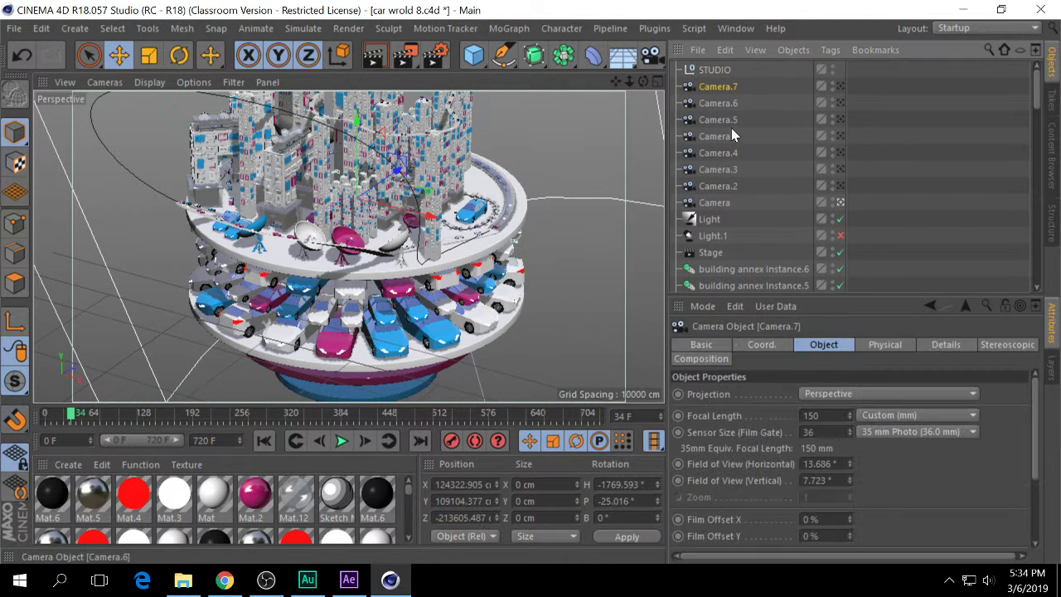
pyautogui.keyDown('shift'); pyautogui.click(716, 252); pyautogui.keyUp('shift')
pyautogui.moveTo(717, 79); pyautogui.dragTo(710, 70)
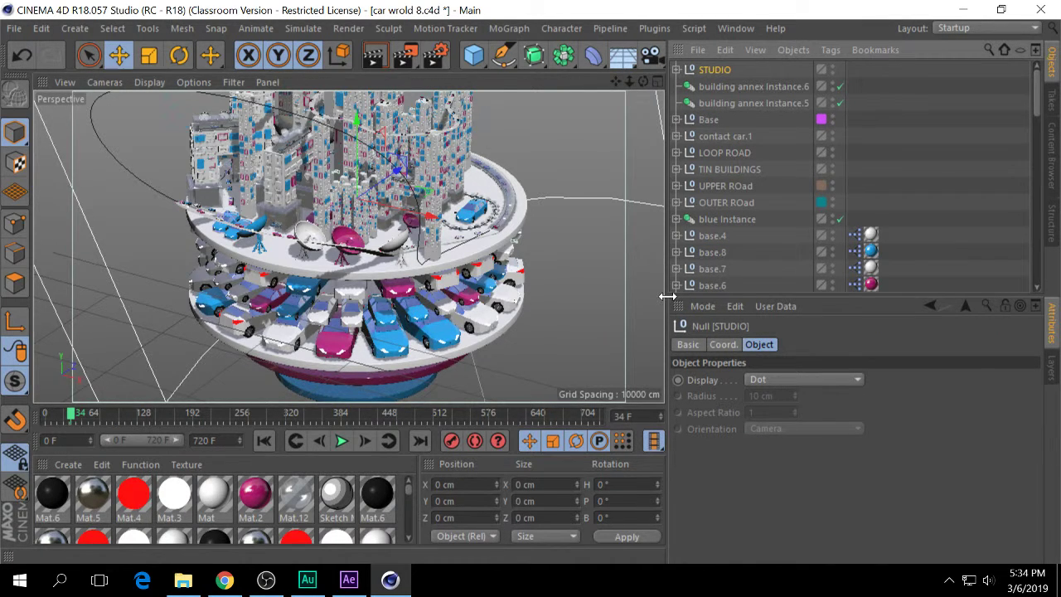
# Widen the area showing the object hierarchy and display the scene's layer list.
pyautogui.moveTo(667, 296); pyautogui.dragTo(654, 296)
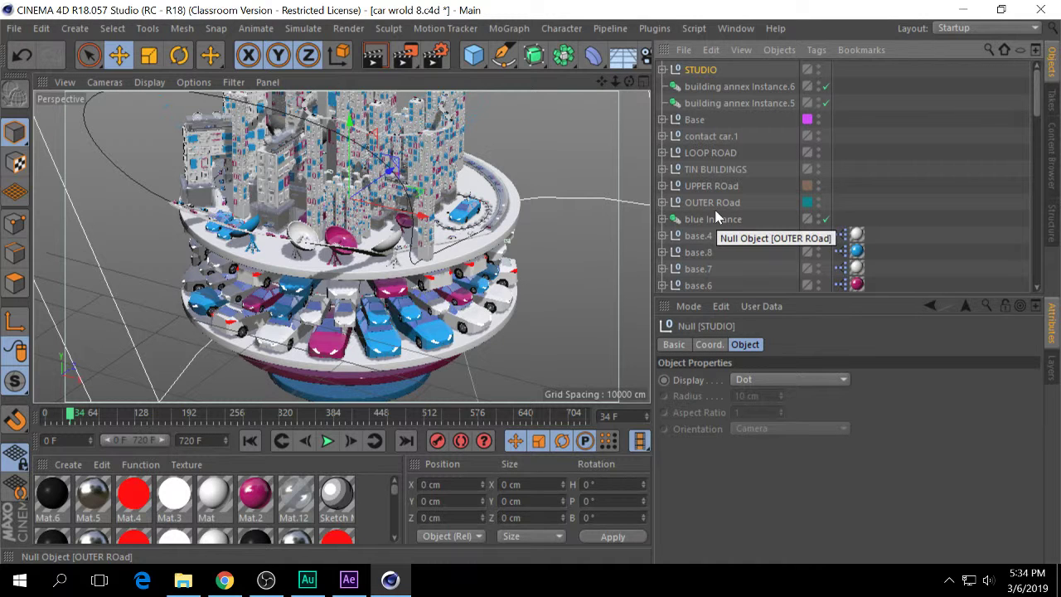
pyautogui.click(1049, 368)
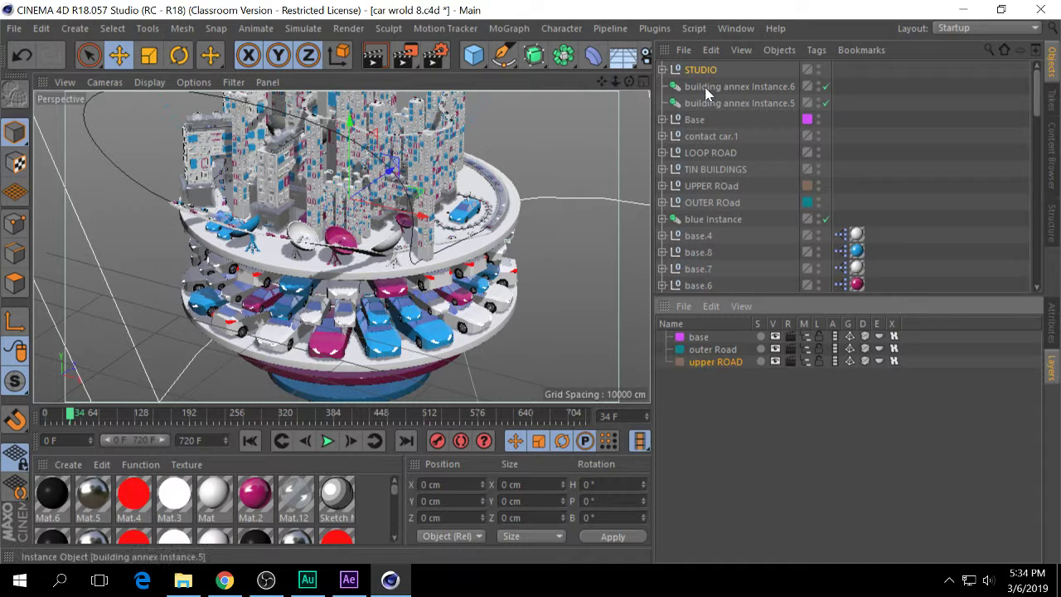
# Select the STUDIO null together with all its children and assign them to a new layer.
pyautogui.click(663, 69)
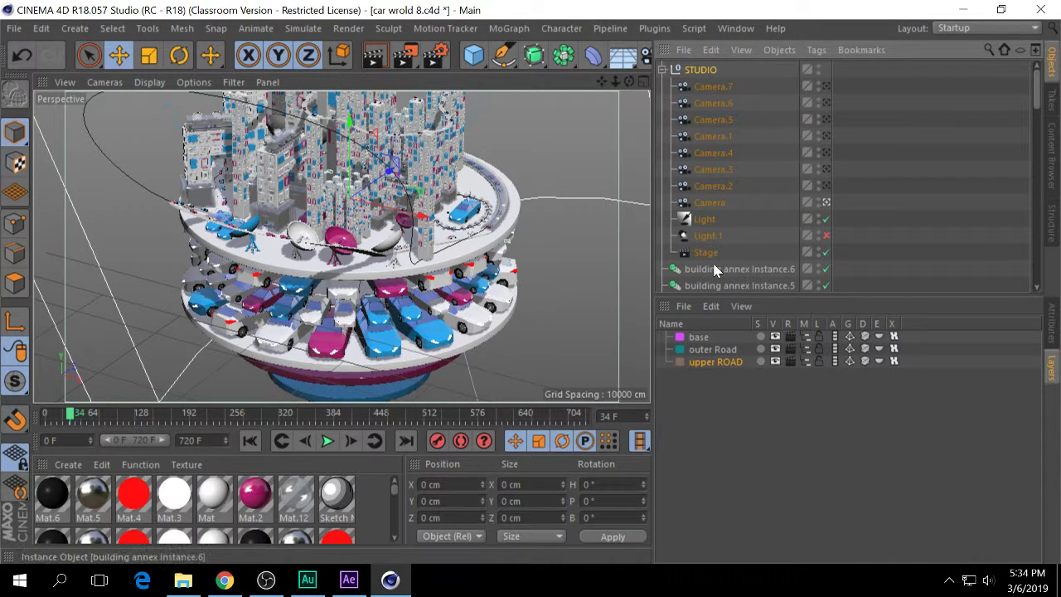
pyautogui.rightClick(709, 73)
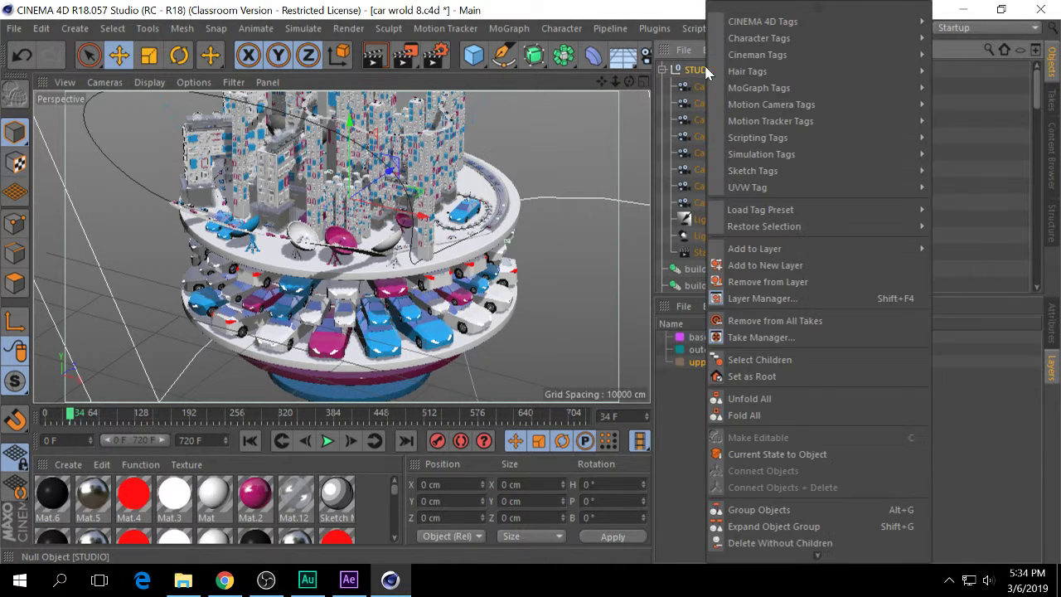
pyautogui.click(770, 363)
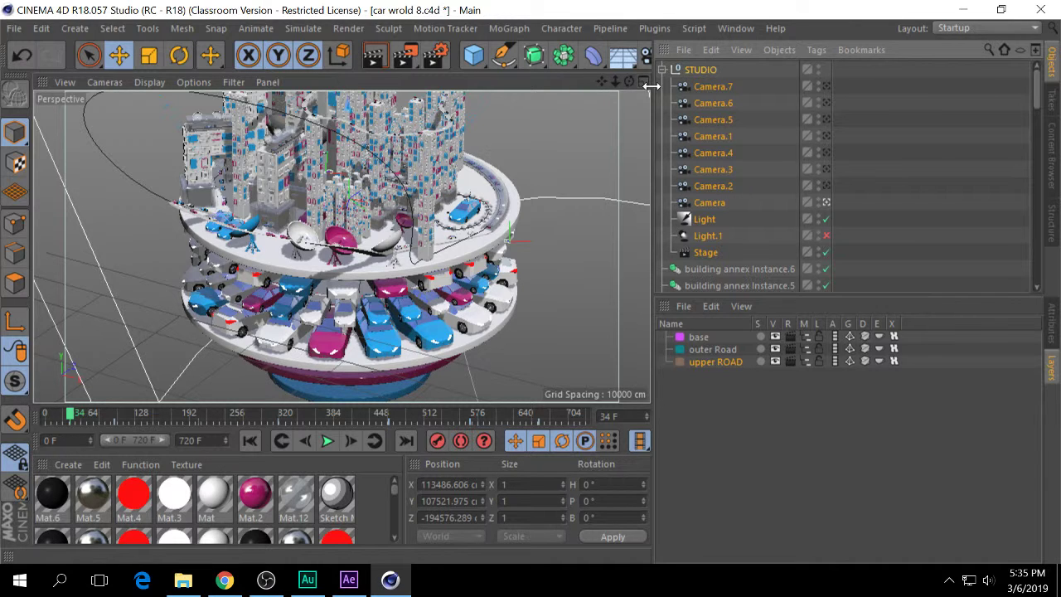
pyautogui.moveTo(651, 86); pyautogui.dragTo(717, 86)
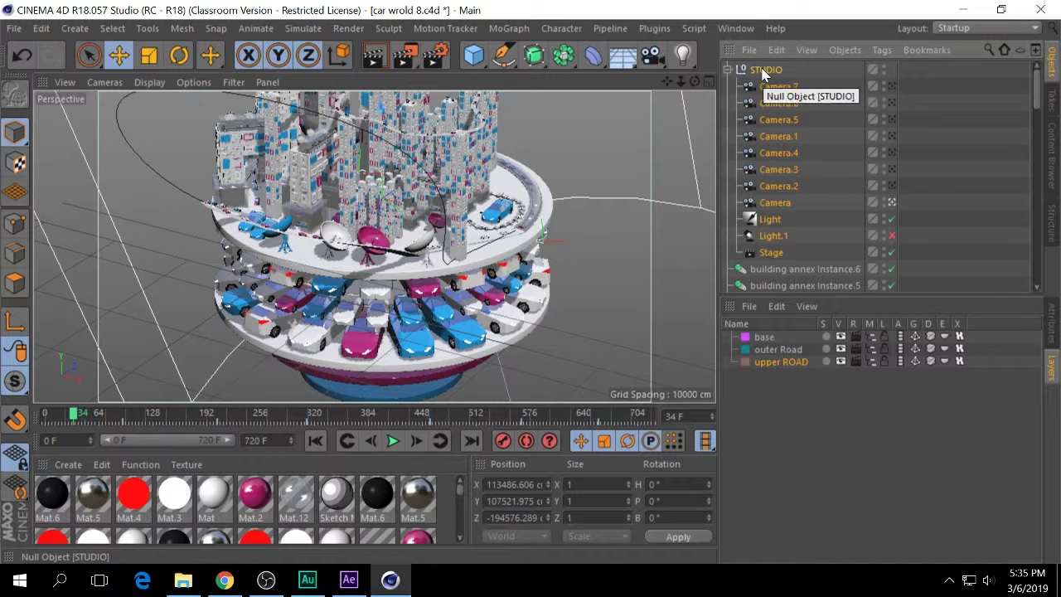
pyautogui.rightClick(764, 73)
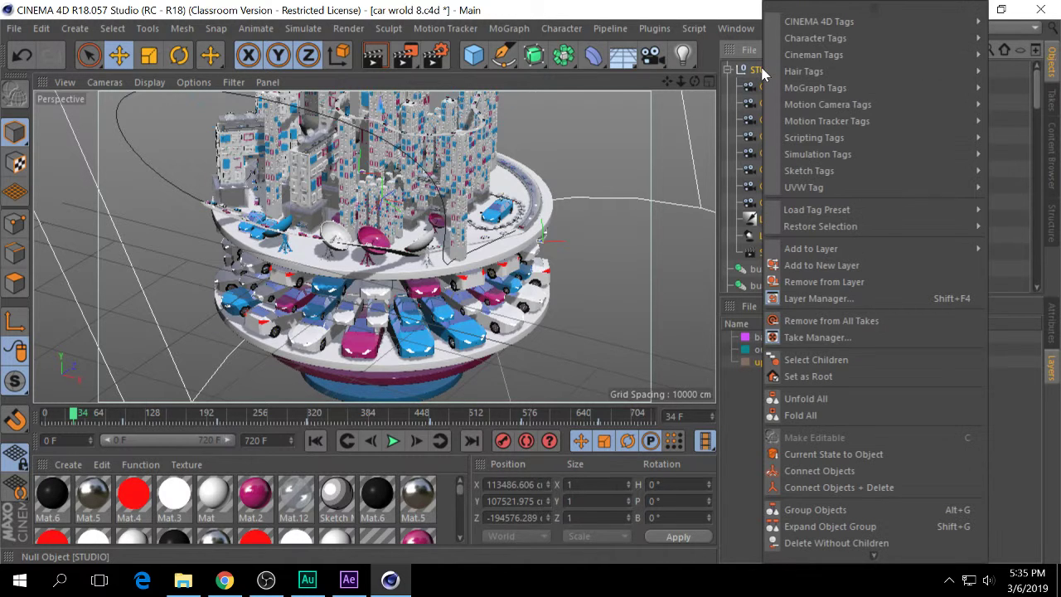
pyautogui.click(830, 263)
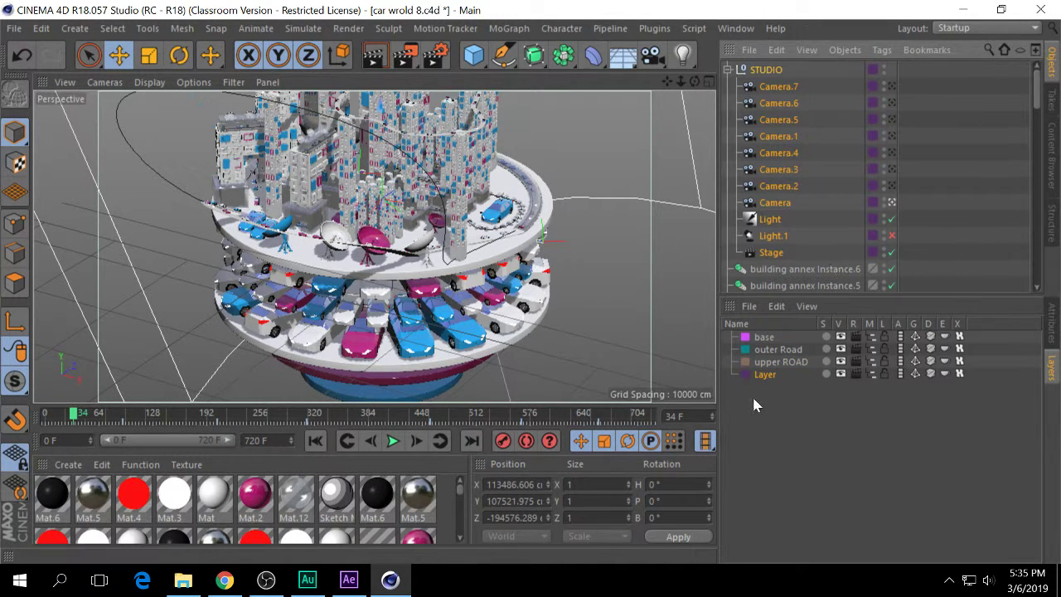
# Rename the new layer studio and collapse the STUDIO hierarchy.
pyautogui.doubleClick(764, 375)
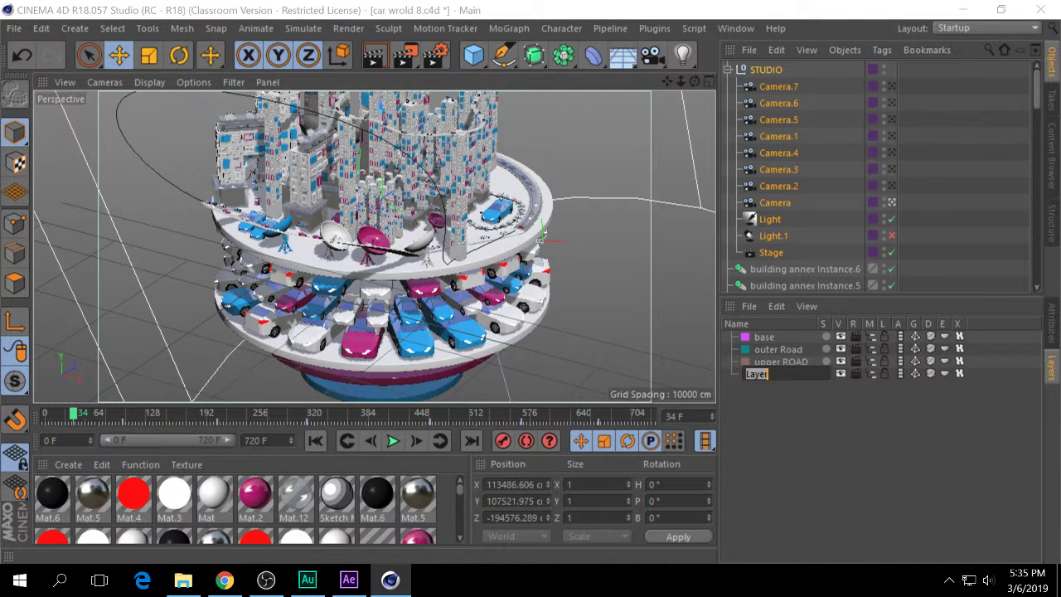
pyautogui.write('sTUDIO')
pyautogui.hotkey('ctrl', 'a')
pyautogui.write('studio')
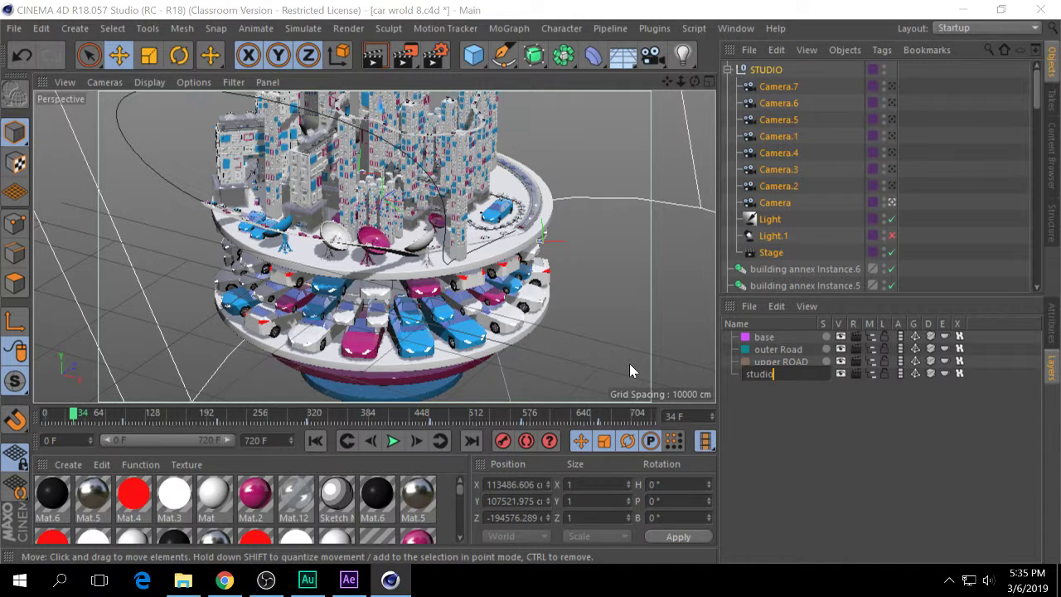
pyautogui.click(813, 433)
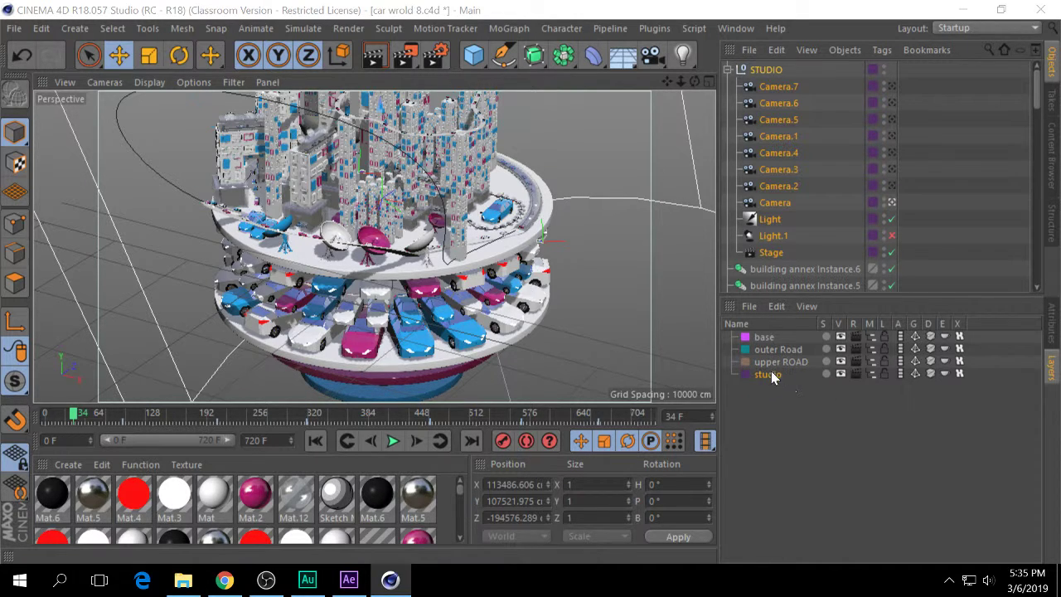
pyautogui.click(728, 70)
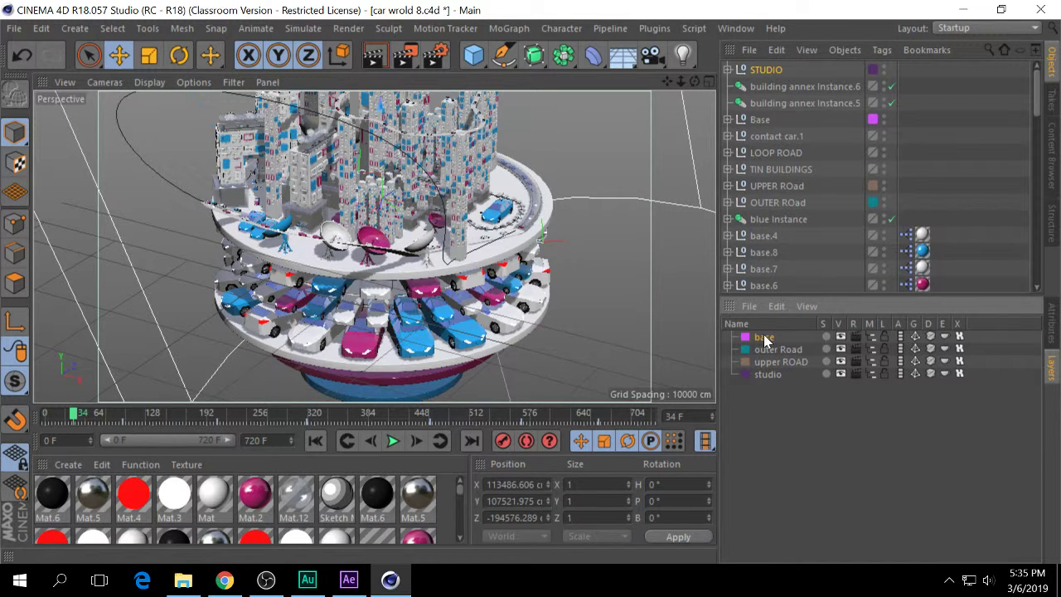
# Hide the base layer's objects from the object hierarchy and toggle the layer's viewport visibility off and on.
pyautogui.click(839, 337)
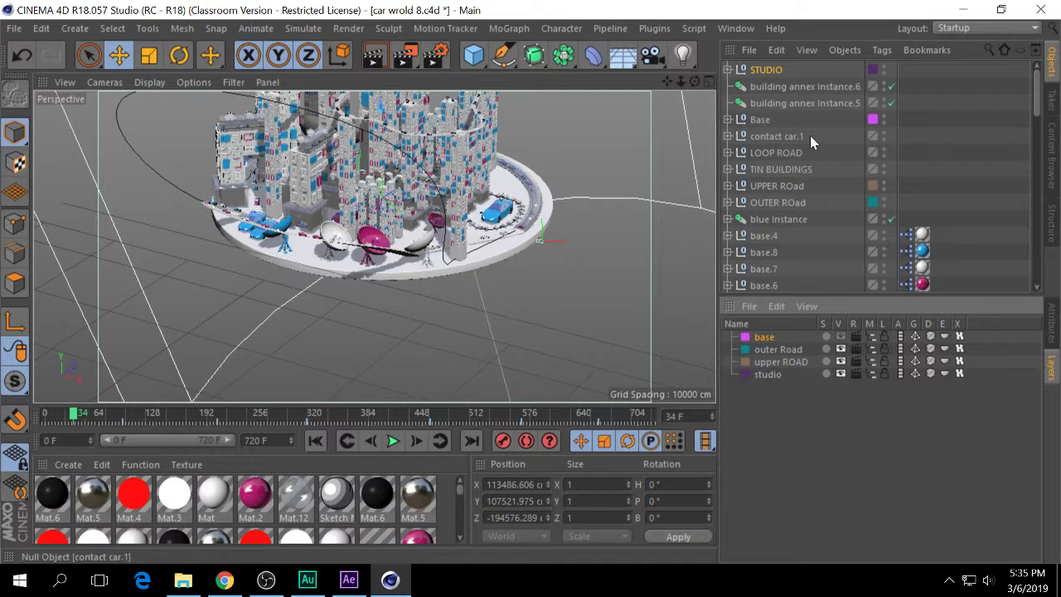
pyautogui.click(872, 337)
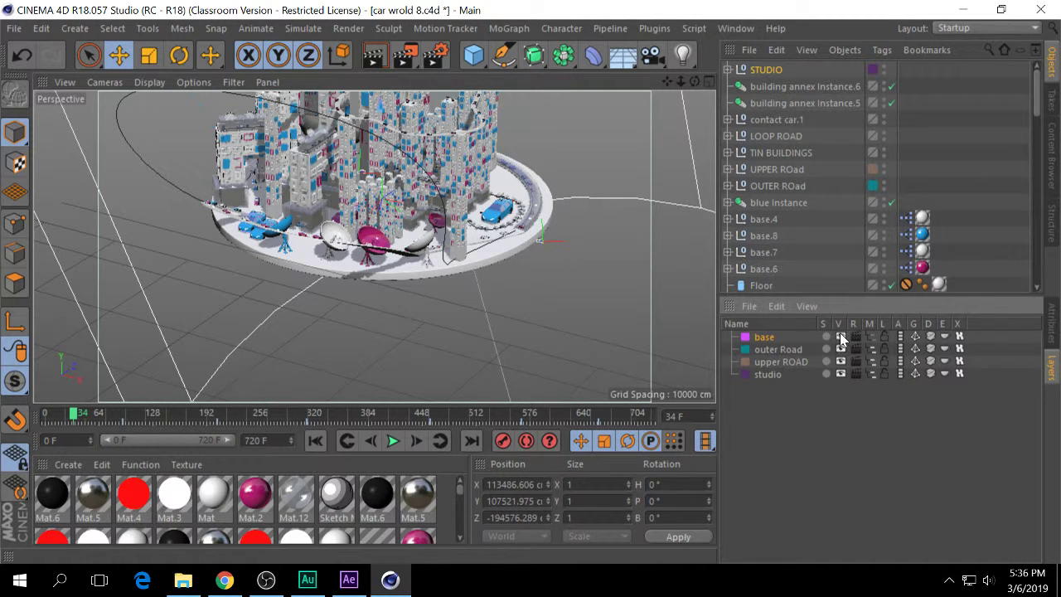
pyautogui.click(841, 338)
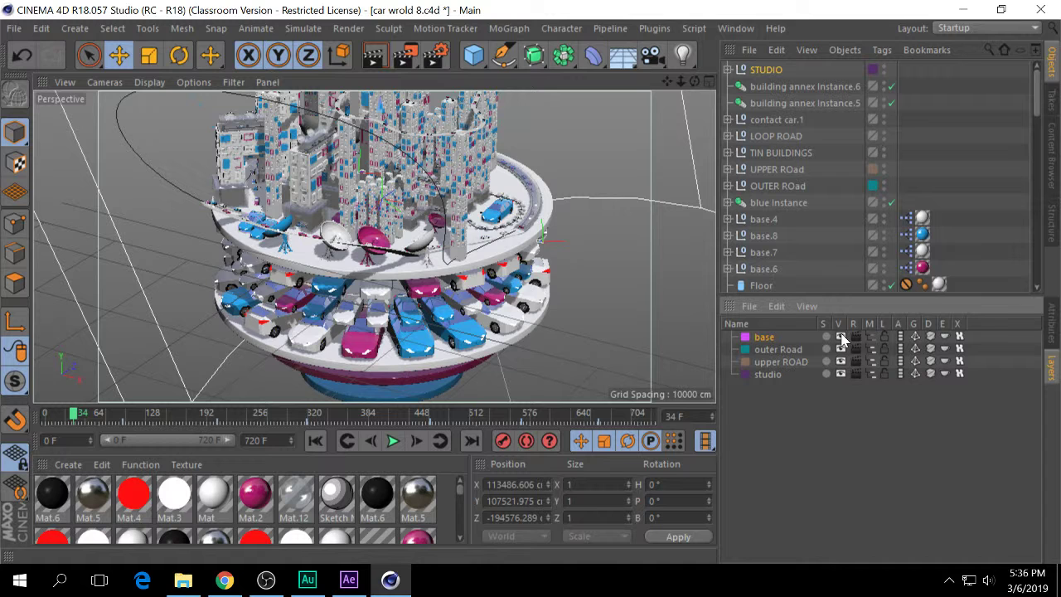
# Hide the base and outer Road layers in the viewport.
pyautogui.click(840, 337)
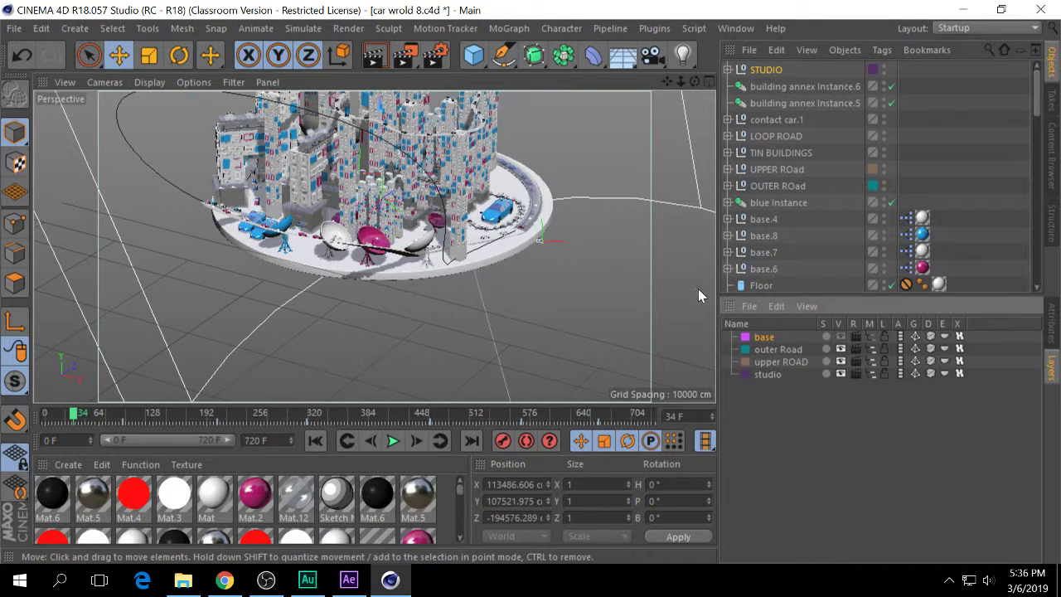
pyautogui.click(840, 350)
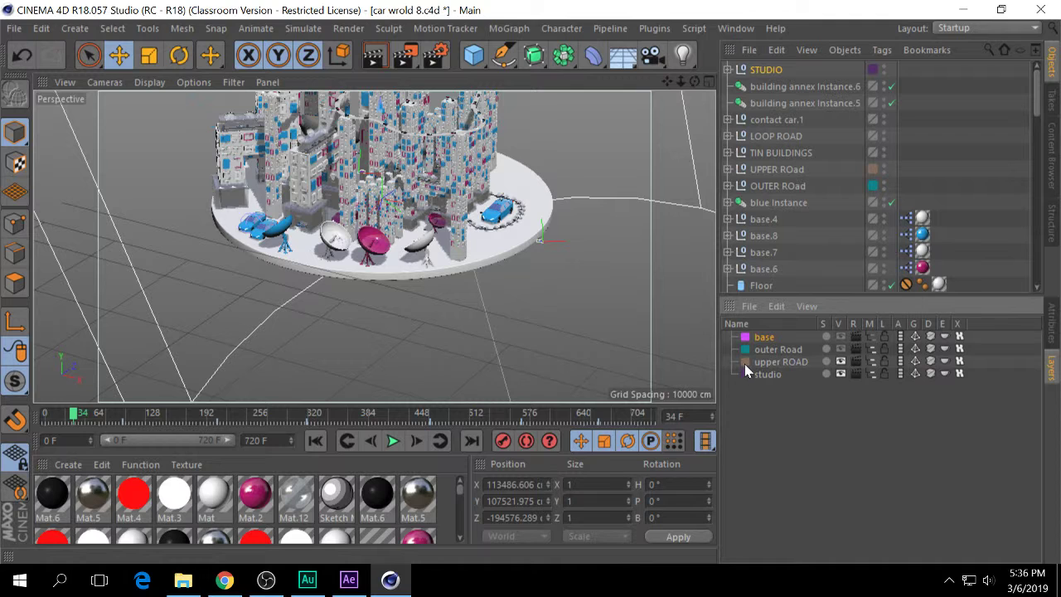
pyautogui.click(840, 361)
# Expand the STUDIO null and disable its Stage object.
pyautogui.click(728, 69)
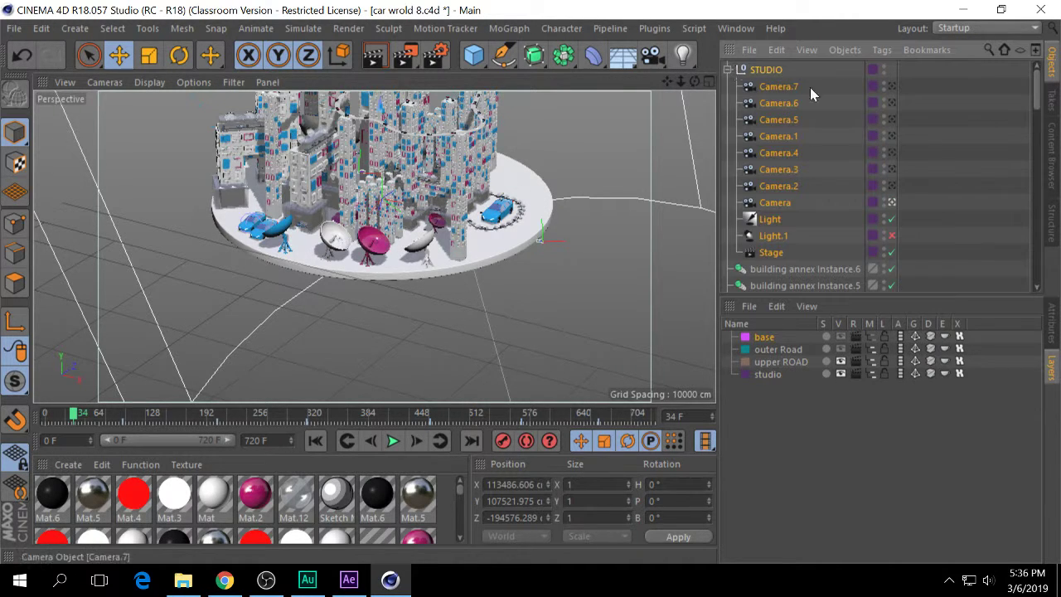
pyautogui.click(892, 252)
pyautogui.click(906, 238)
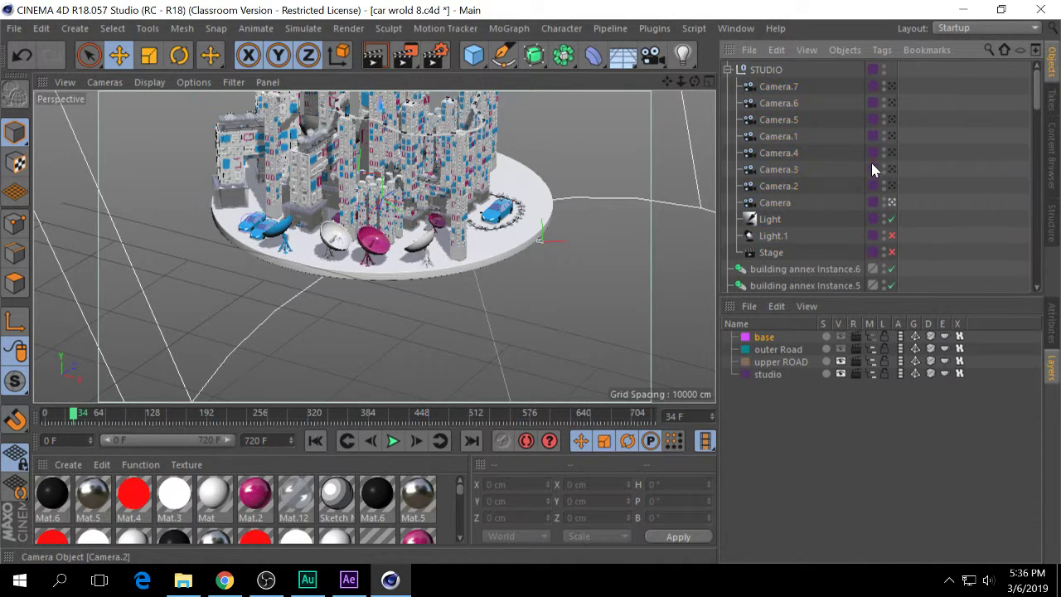
pyautogui.click(891, 203)
pyautogui.scroll(-5, 451, 286)
pyautogui.hotkey('ctrl', 'a')
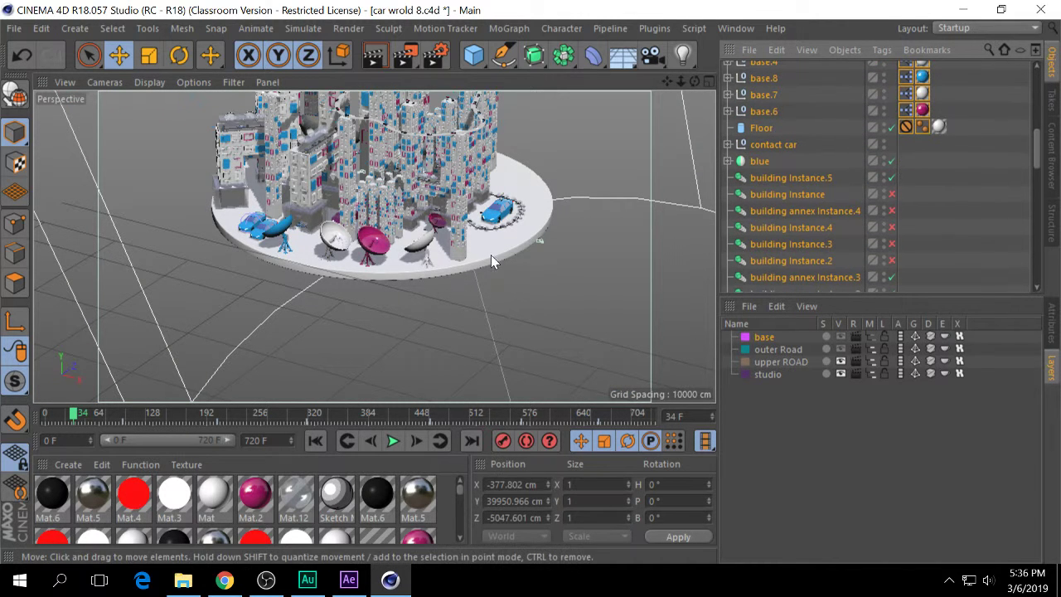
pyautogui.click(969, 190)
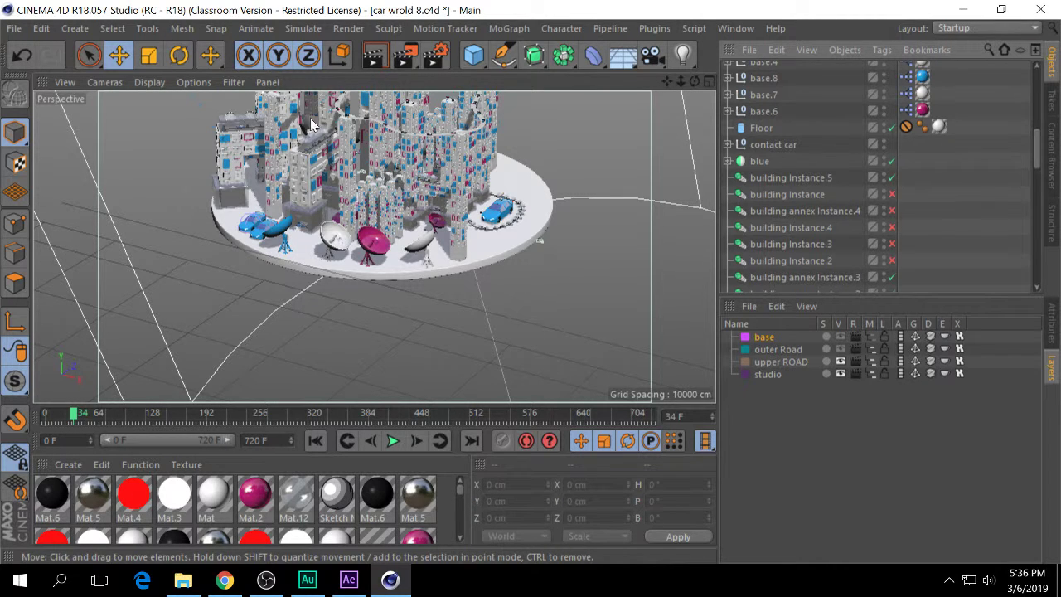
# Set the viewport's level of detail to Medium.
pyautogui.click(209, 81)
pyautogui.moveTo(213, 108)
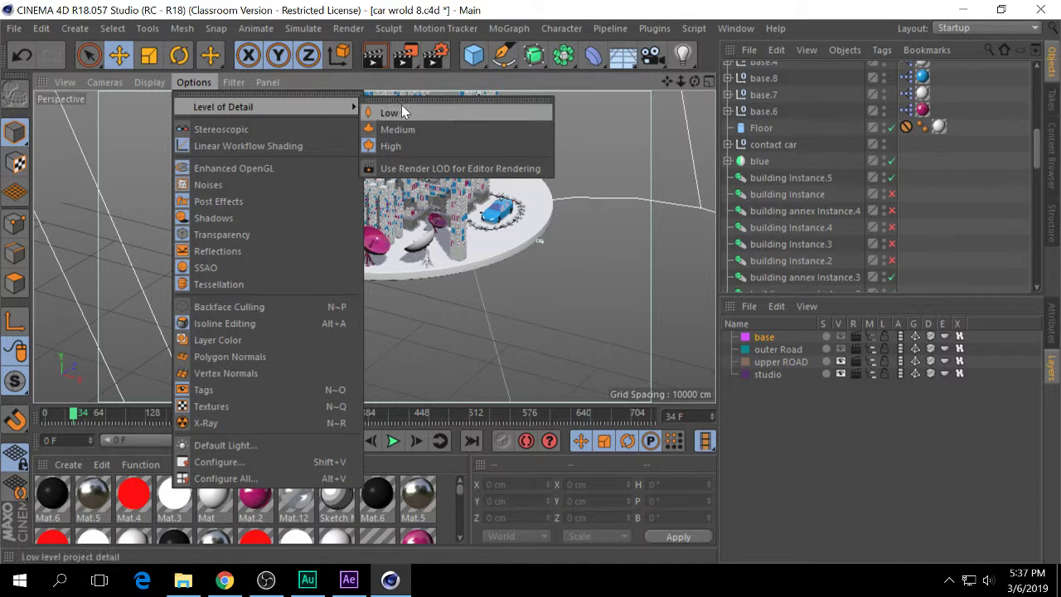
pyautogui.click(405, 128)
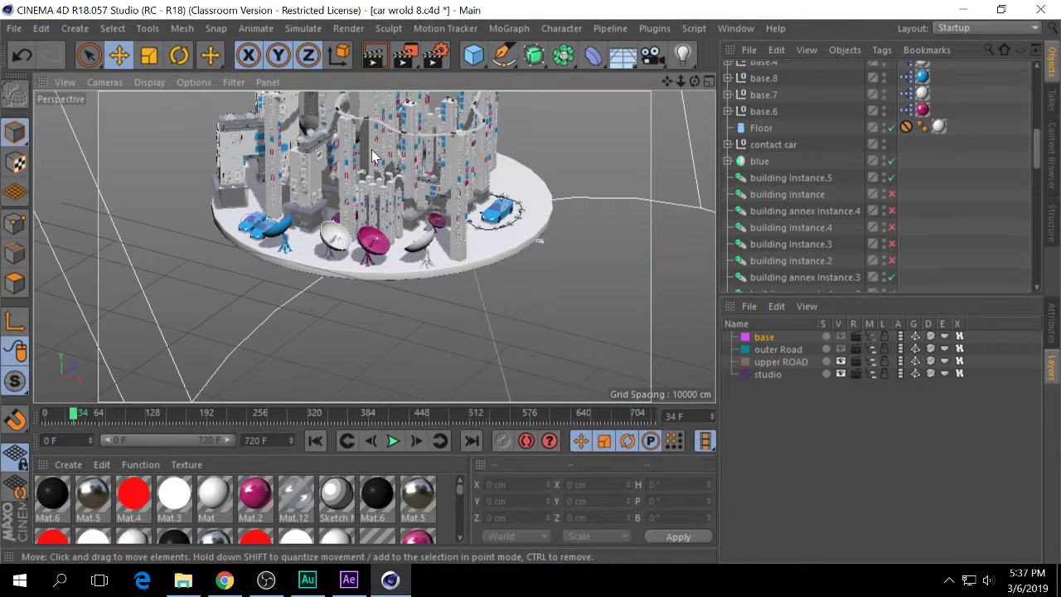
# Stop viewing through the Camera object and inspect the towers and elevated road from the free editor view.
pyautogui.scroll(5, 1019, 152)
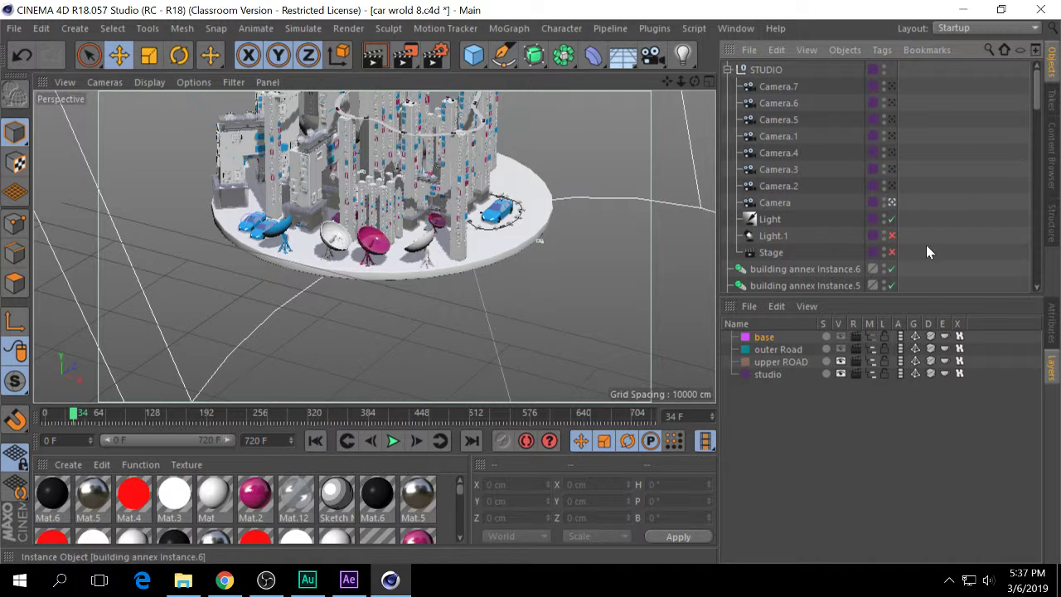
pyautogui.click(891, 203)
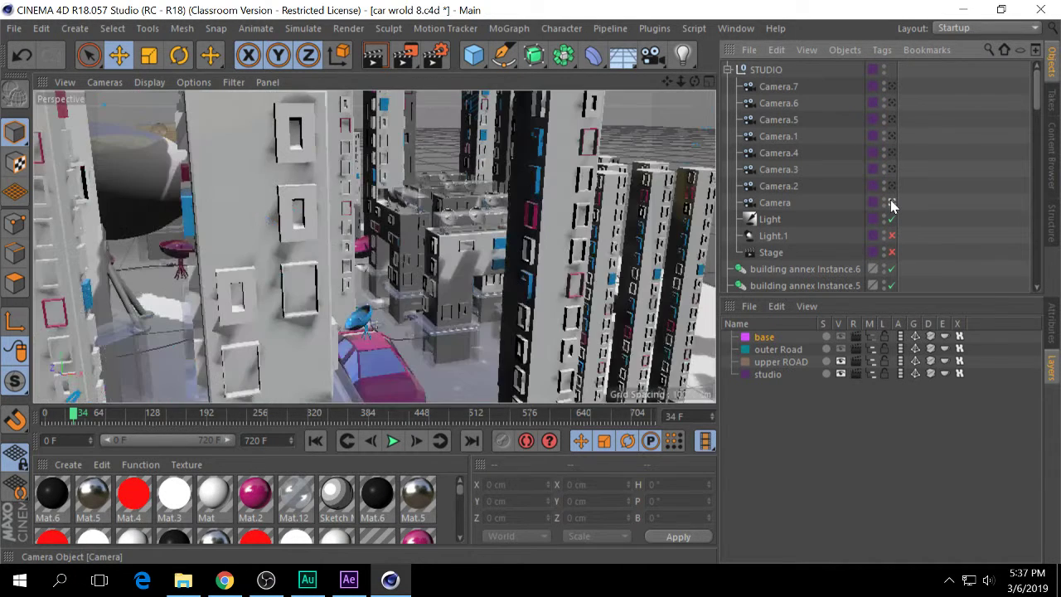
pyautogui.keyDown('alt'); pyautogui.moveTo(282, 194); pyautogui.dragTo(694, 304, button='middle'); pyautogui.keyUp('alt')
pyautogui.keyDown('alt'); pyautogui.moveTo(695, 305); pyautogui.dragTo(98, 178); pyautogui.keyUp('alt')
pyautogui.keyDown('alt'); pyautogui.moveTo(305, 240); pyautogui.dragTo(397, 335); pyautogui.keyUp('alt')
pyautogui.keyDown('alt'); pyautogui.moveTo(402, 356); pyautogui.dragTo(402, 363, button='middle'); pyautogui.keyUp('alt')
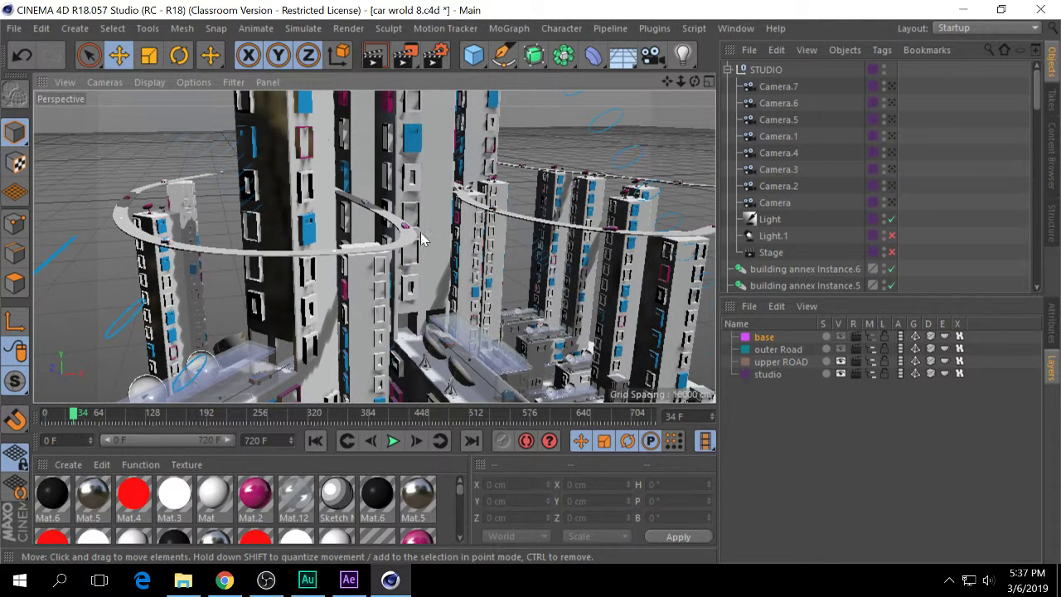
# Hide the upper ROAD layer in the viewport and collapse the STUDIO hierarchy.
pyautogui.click(841, 363)
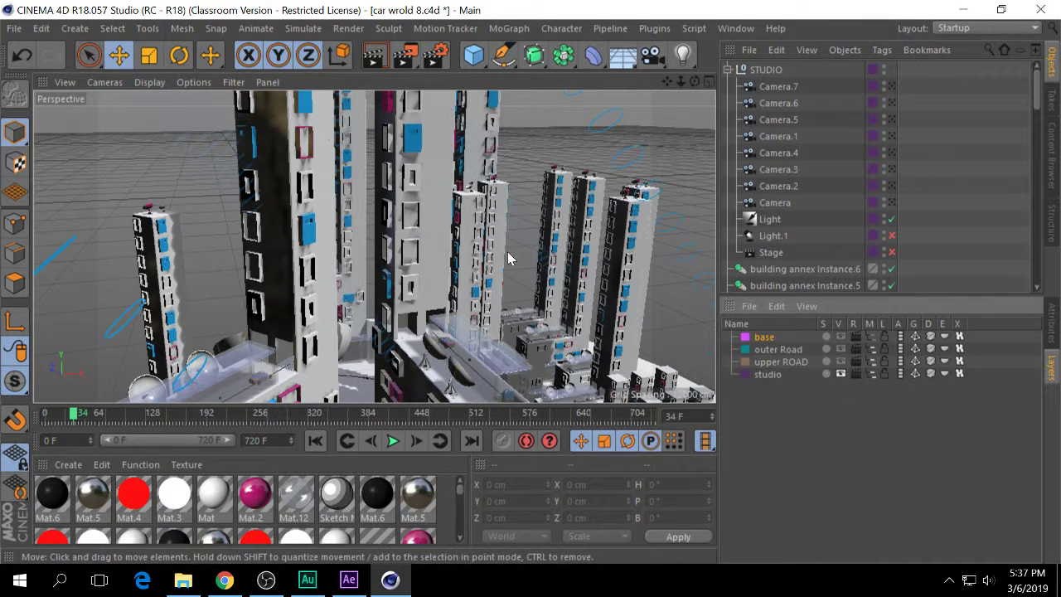
pyautogui.click(839, 374)
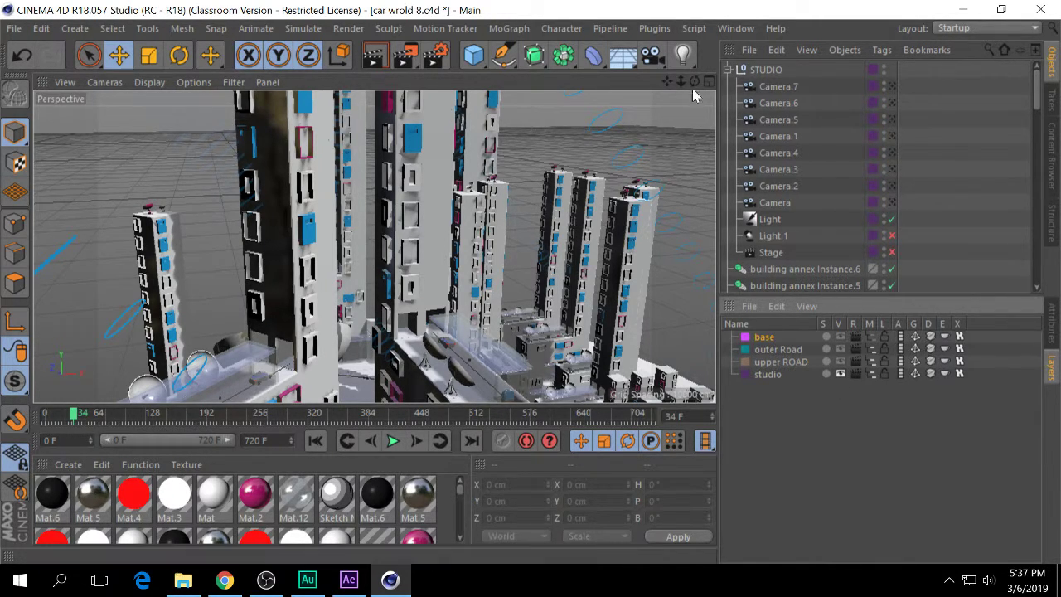
pyautogui.click(728, 70)
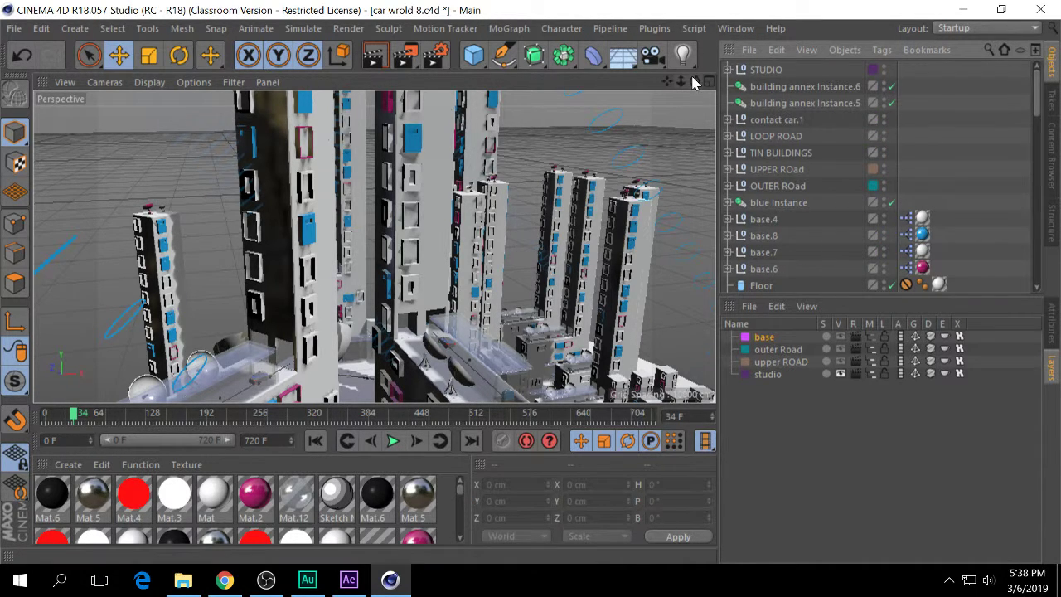
# Examine the buildings from above and look through the object hierarchy for building instances that are not grouped.
pyautogui.moveTo(695, 81); pyautogui.dragTo(475, 358)
pyautogui.keyDown('alt'); pyautogui.moveTo(475, 353); pyautogui.dragTo(428, 272, button='middle'); pyautogui.keyUp('alt')
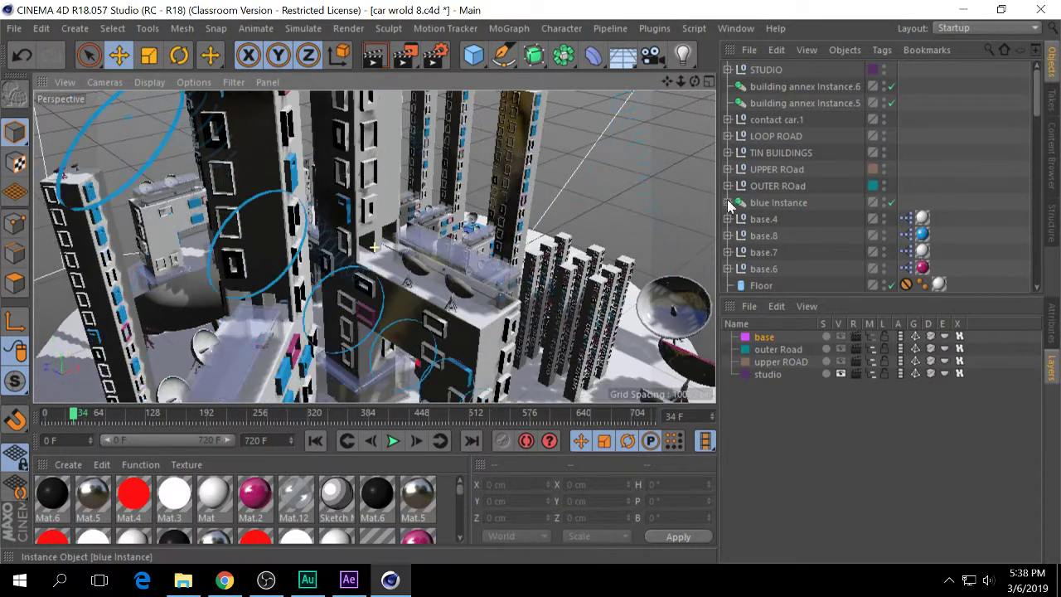
pyautogui.scroll(-4, 765, 176)
pyautogui.scroll(-3, 788, 188)
pyautogui.scroll(3, 788, 190)
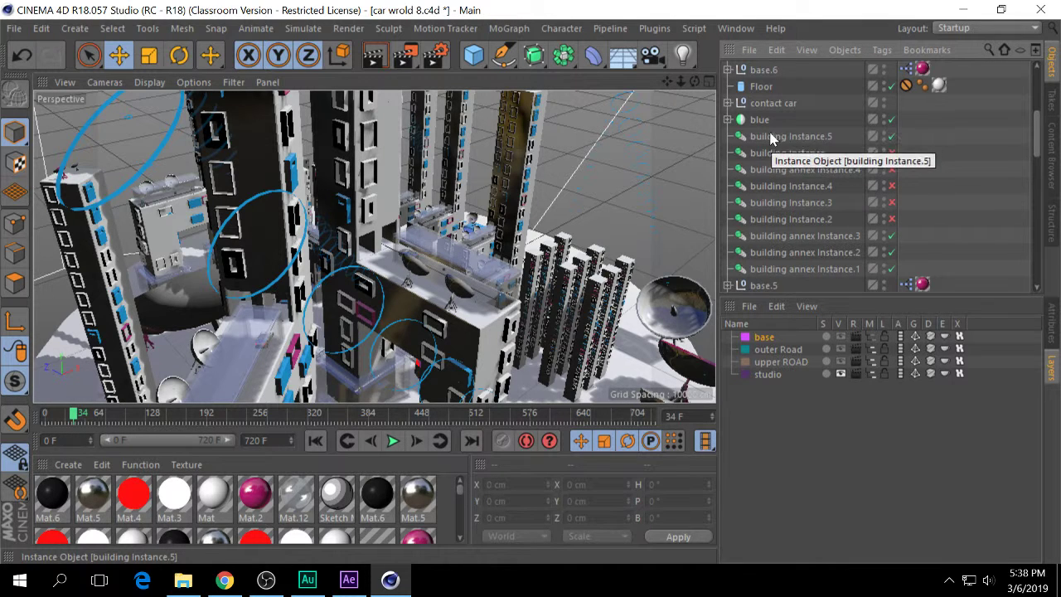
pyautogui.scroll(4, 728, 121)
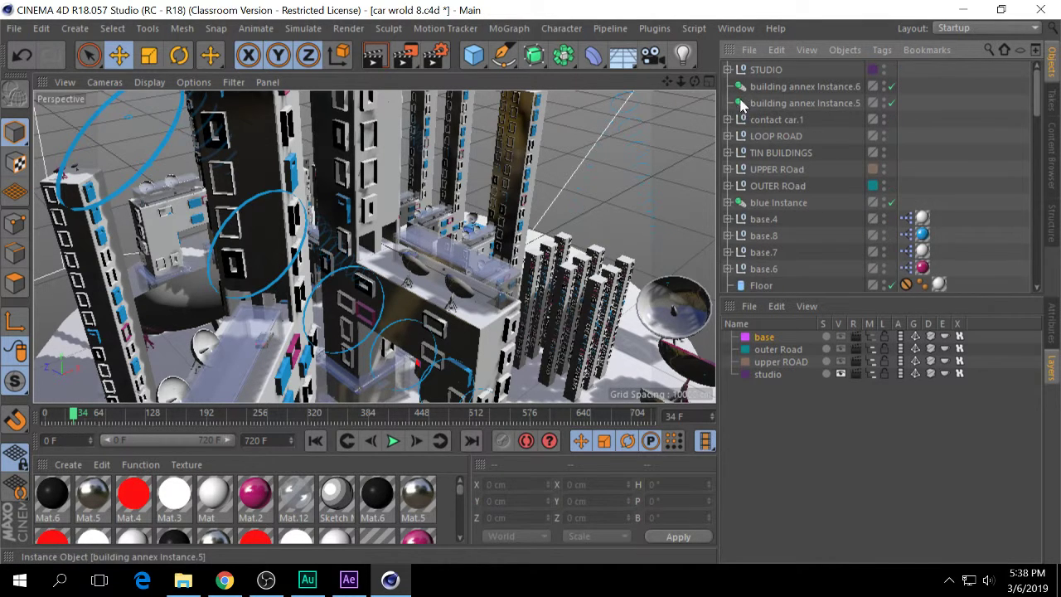
# Inspect the LOOP ROAD, TIN BUILDINGS, UPPER ROad and OUTER ROad nulls, including the objects inside LOOP ROAD.
pyautogui.click(786, 137)
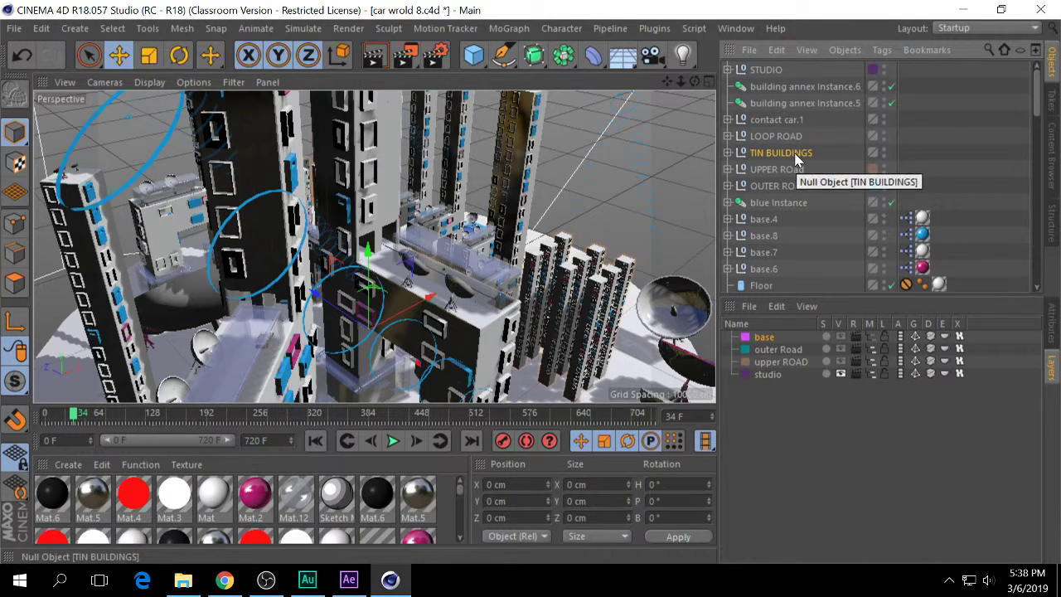
pyautogui.click(794, 170)
pyautogui.click(794, 187)
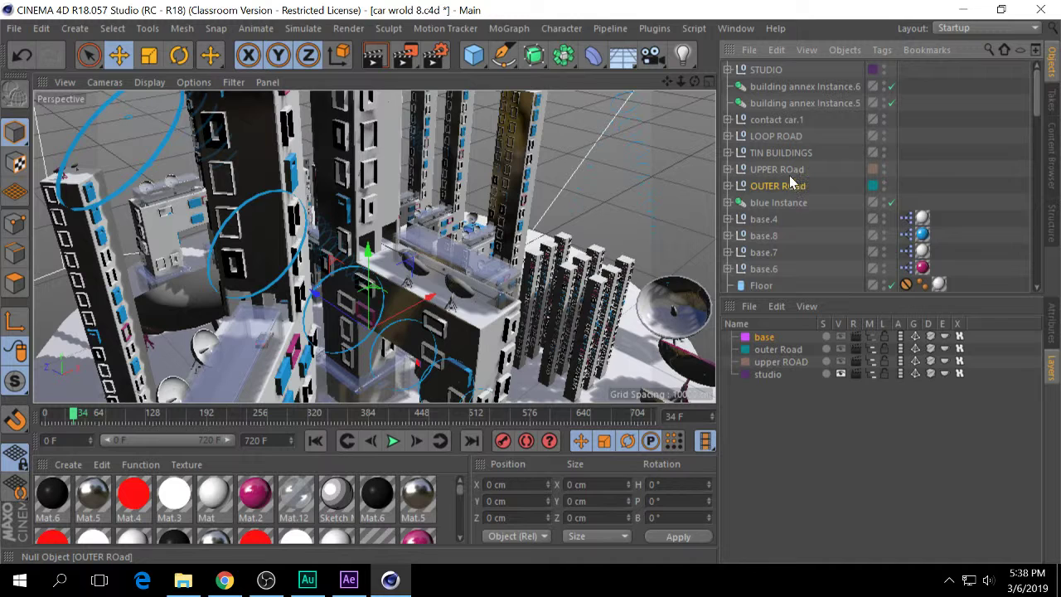
pyautogui.click(792, 169)
pyautogui.click(788, 154)
pyautogui.click(778, 136)
pyautogui.click(727, 135)
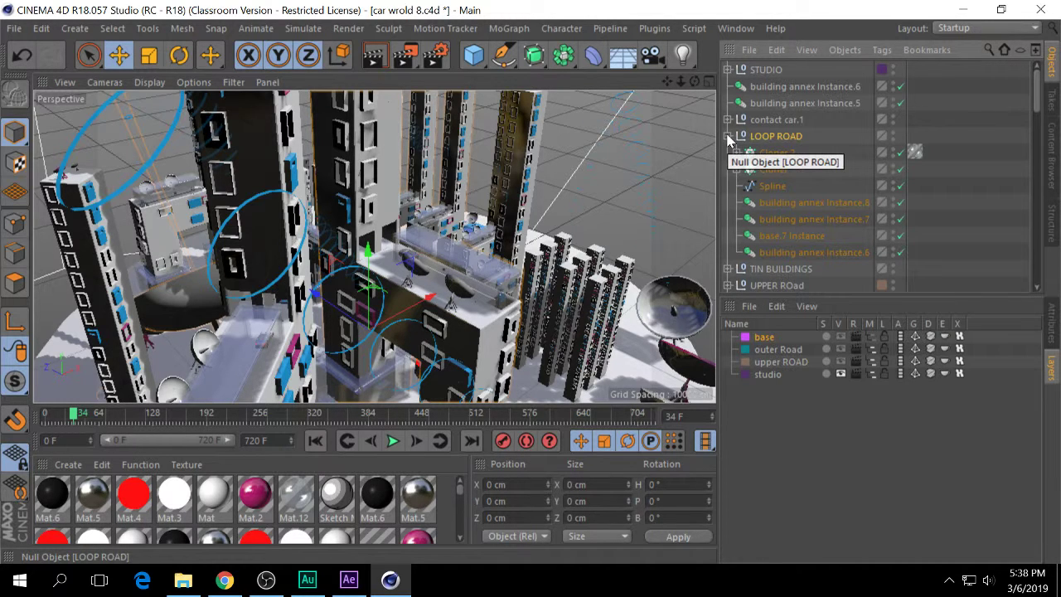
pyautogui.click(728, 136)
pyautogui.click(728, 136)
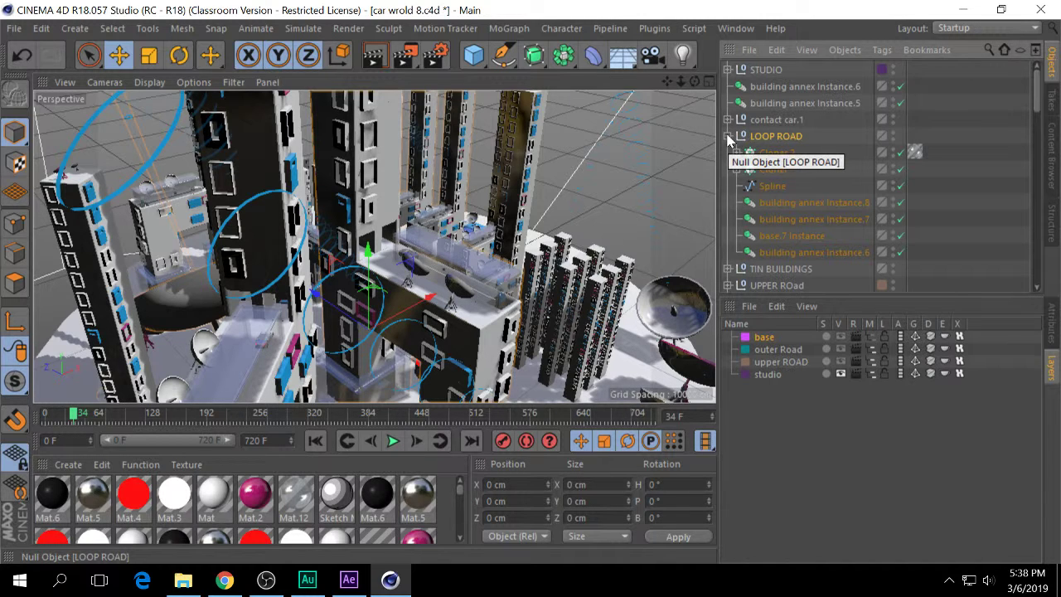
pyautogui.click(727, 136)
pyautogui.click(771, 153)
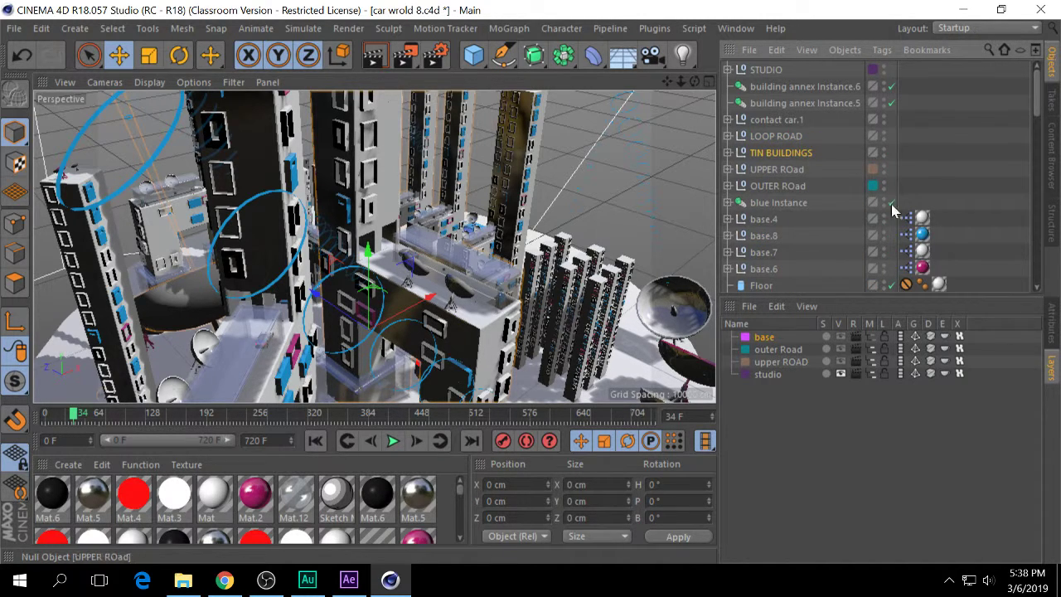
# Expand the base.6 null to inspect its child objects, then collapse it again.
pyautogui.click(728, 269)
pyautogui.scroll(-4, 775, 248)
pyautogui.scroll(4, 785, 226)
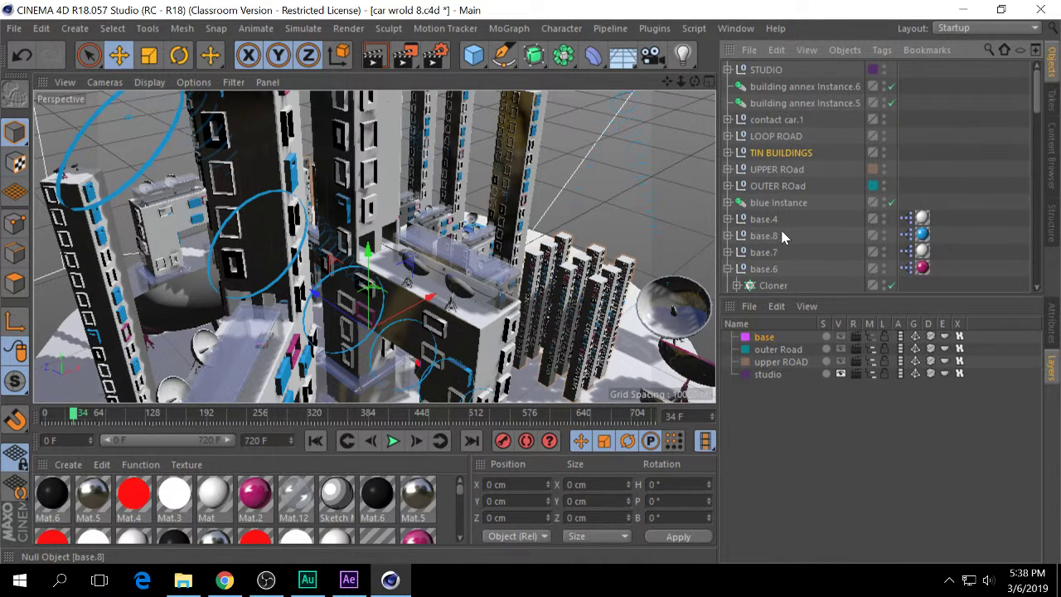
pyautogui.click(728, 268)
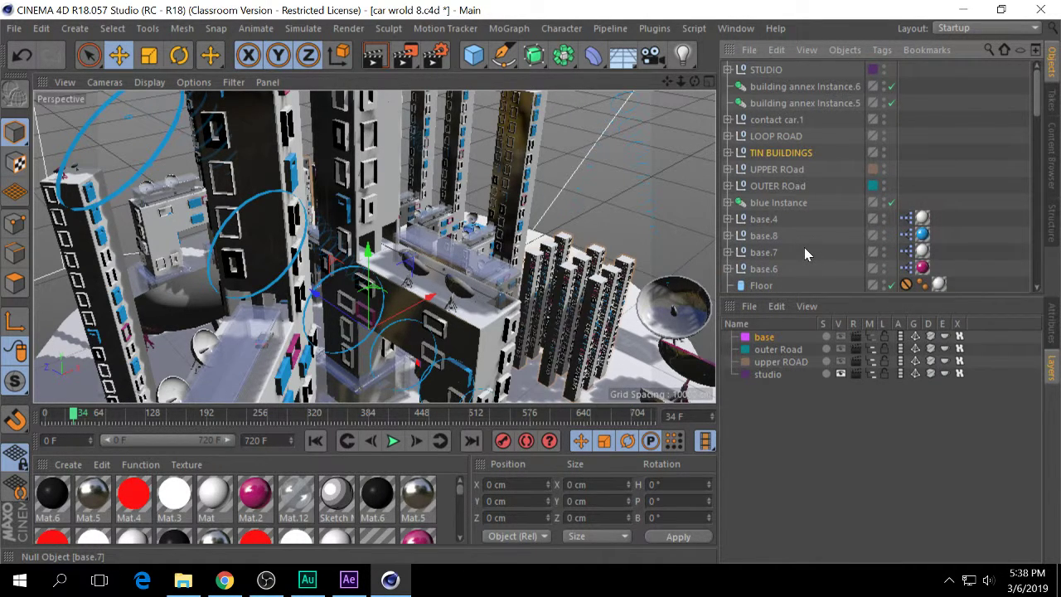
# Collapse the expanded base.1, base.2 and base nulls in the object hierarchy.
pyautogui.scroll(-6, 804, 247)
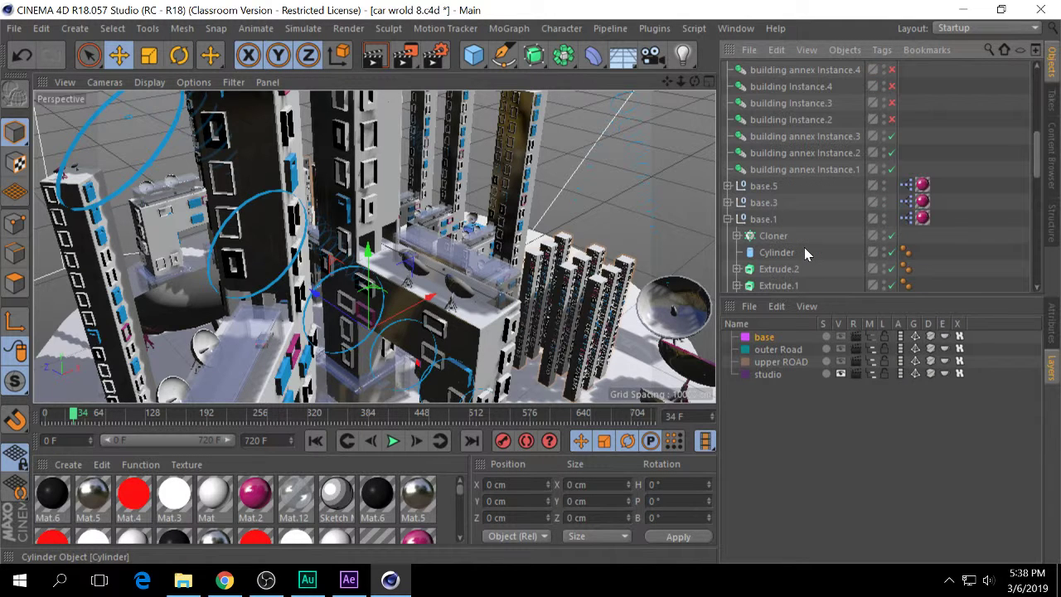
pyautogui.scroll(-3, 783, 218)
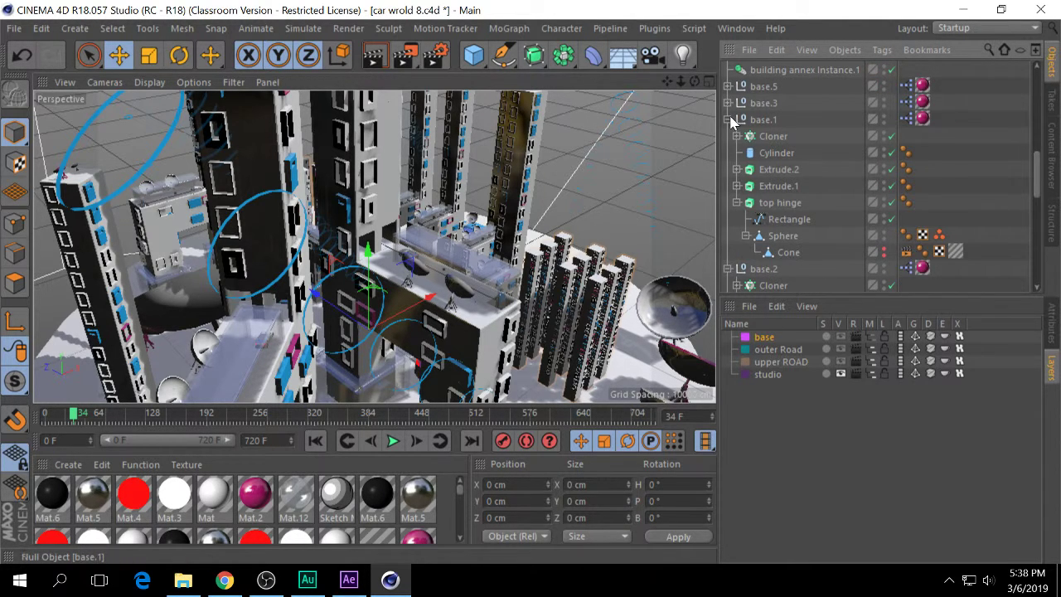
pyautogui.click(728, 119)
pyautogui.click(728, 136)
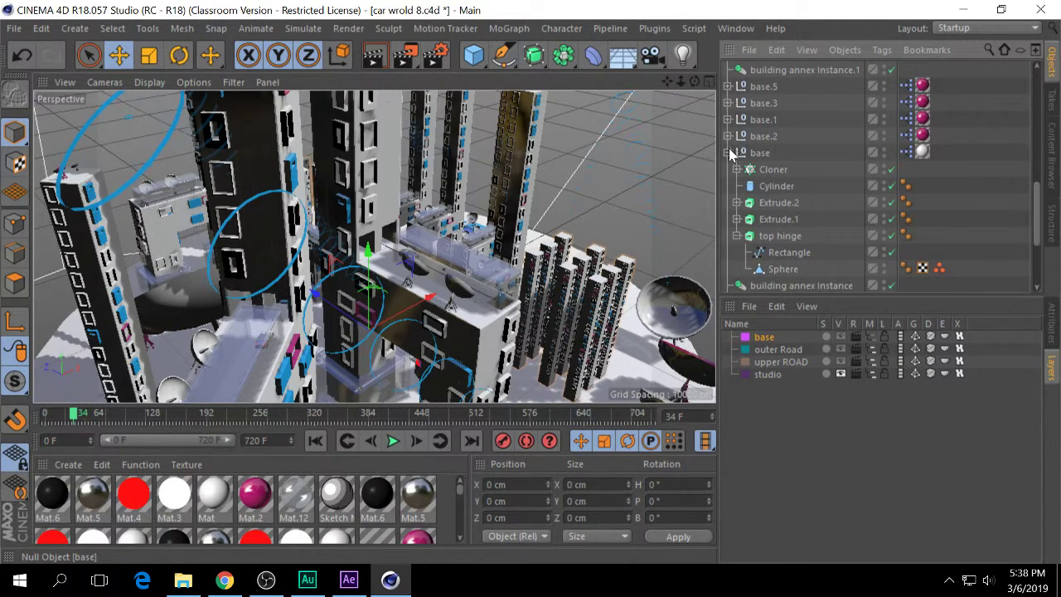
pyautogui.click(728, 152)
pyautogui.scroll(8, 762, 199)
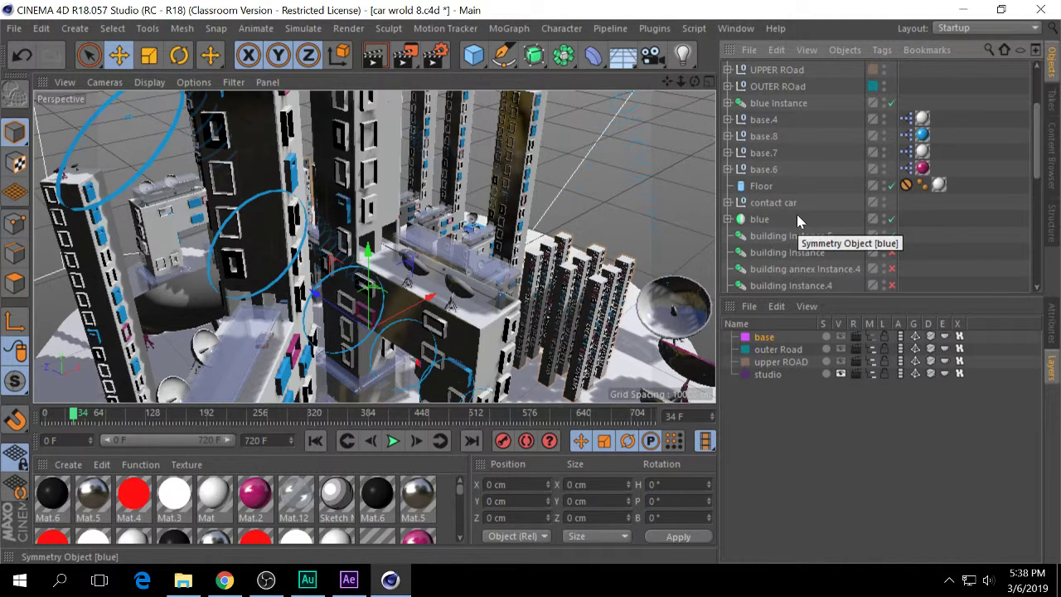
# Maximise the object list to fill the window and restore it to its normal size.
pyautogui.hotkey('ctrl', 'Tab')
pyautogui.hotkey('ctrl', 'Tab')
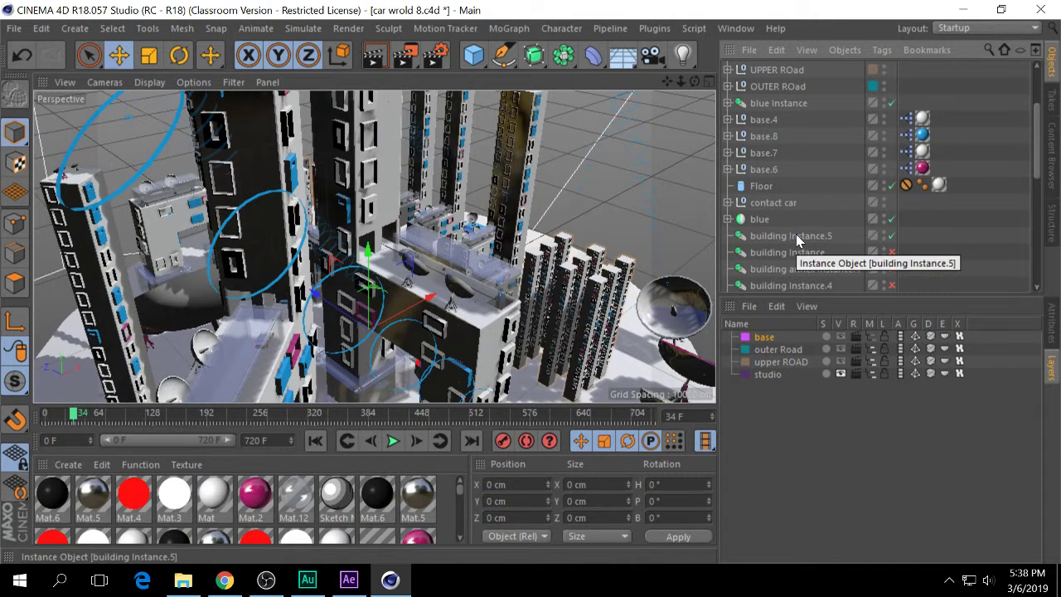
pyautogui.hotkey('ctrl', 'Tab')
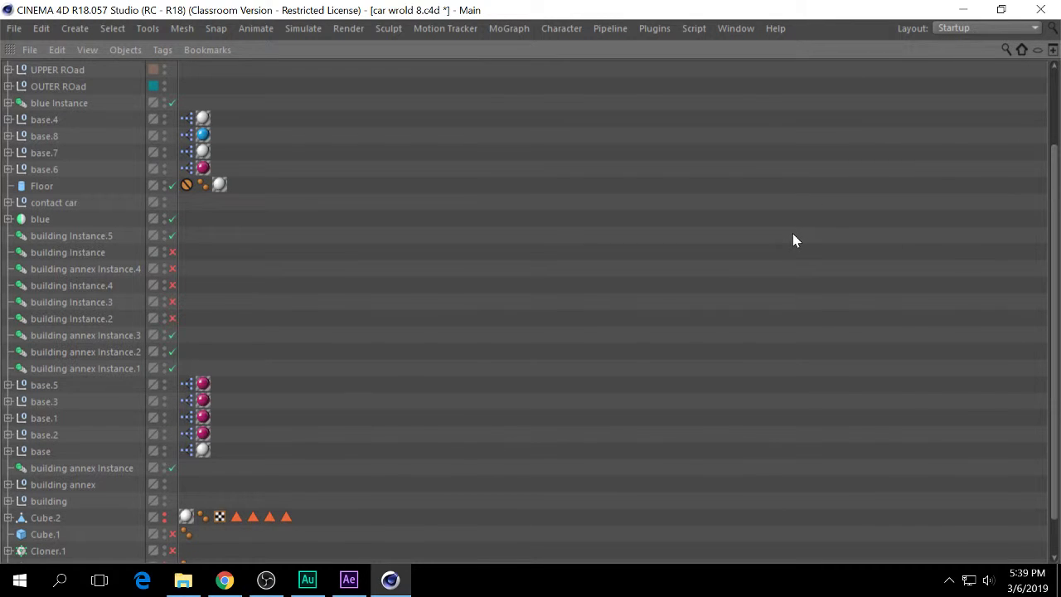
pyautogui.hotkey('ctrl', 'Tab')
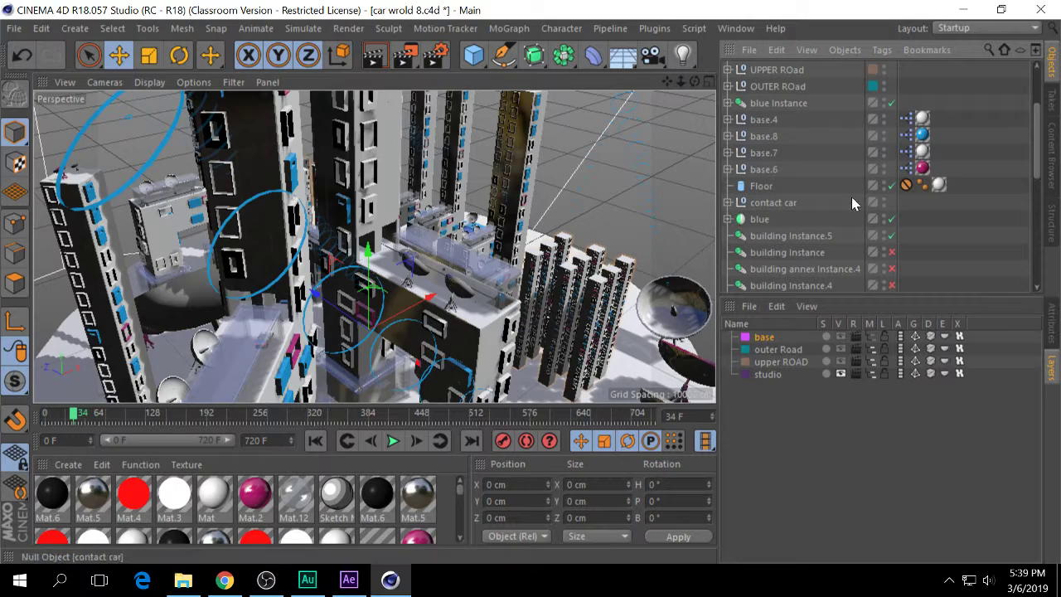
pyautogui.hotkey('ctrl', 'Tab')
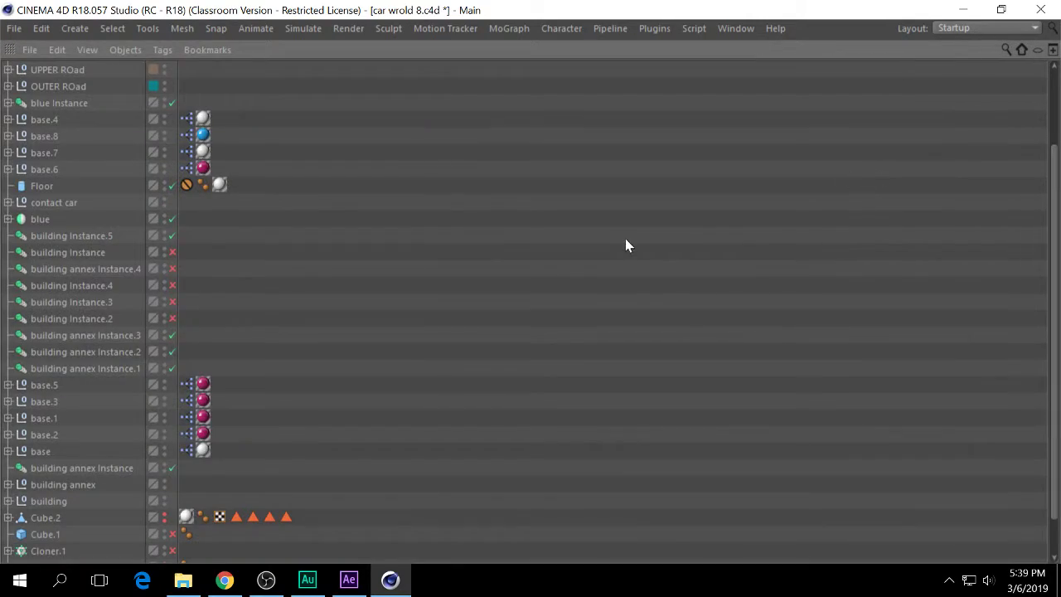
pyautogui.hotkey('ctrl', 'Tab')
# Maximise the viewport and the layer list in turn, restoring the standard layout each time.
pyautogui.hotkey('ctrl', 'Tab')
pyautogui.hotkey('ctrl', 'Tab')
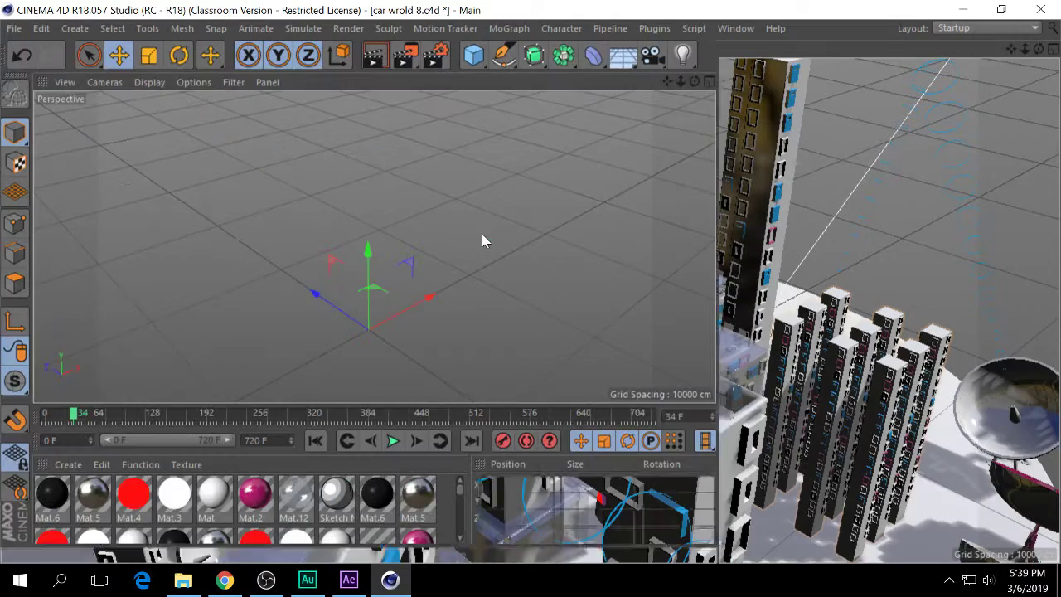
pyautogui.hotkey('ctrl', 'Tab')
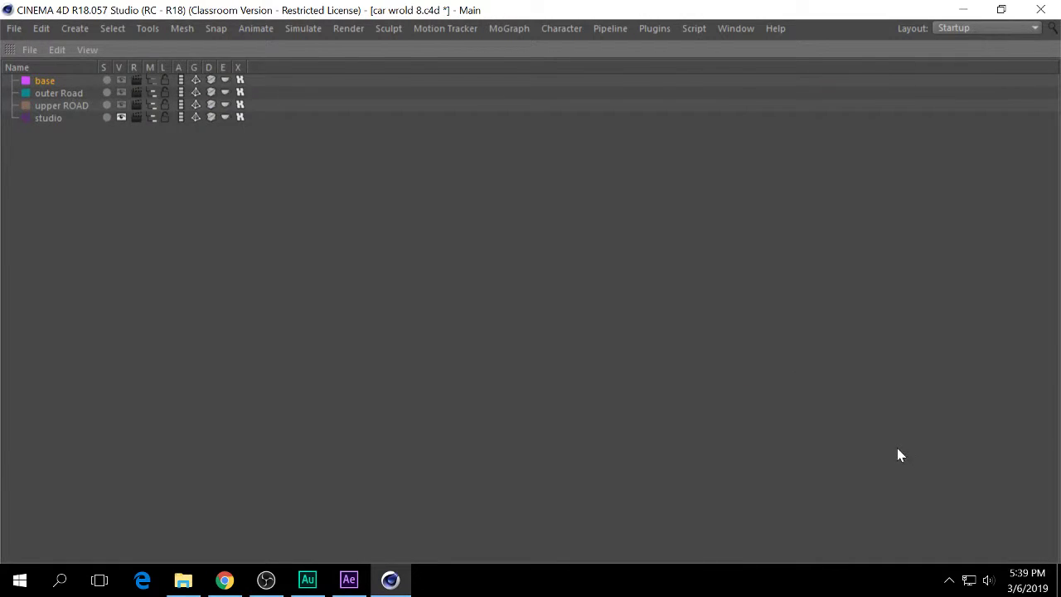
pyautogui.hotkey('ctrl', 'Tab')
pyautogui.hotkey('ctrl', 'Tab')
pyautogui.hotkey('ctrl', 'Tab')
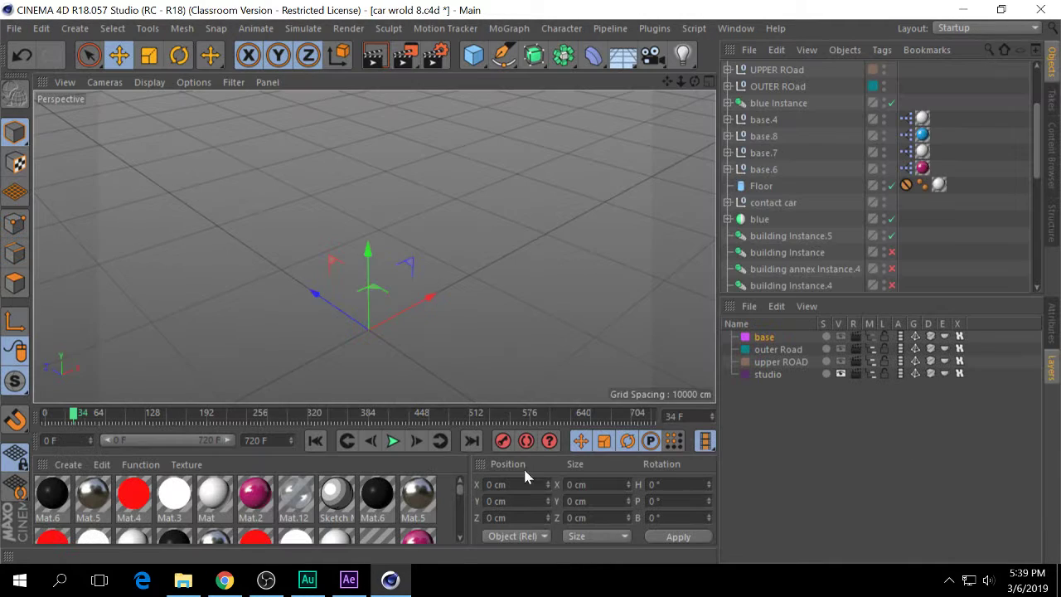
# Maximise the object list and move base.5, base.3, base.1, base.2 and base directly above base.4.
pyautogui.hotkey('ctrl', 'Tab')
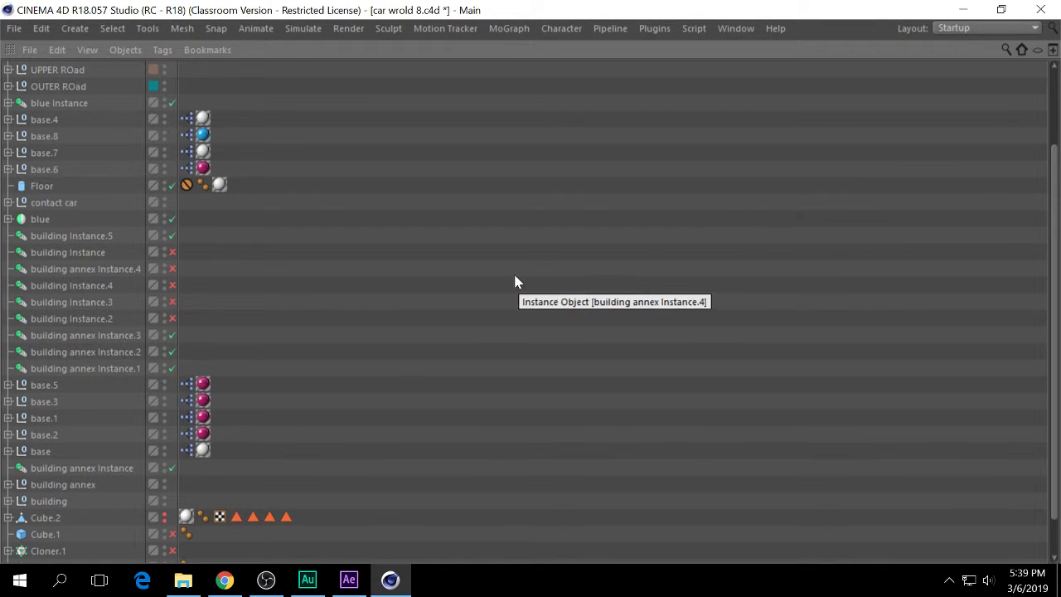
pyautogui.scroll(-2, 514, 283)
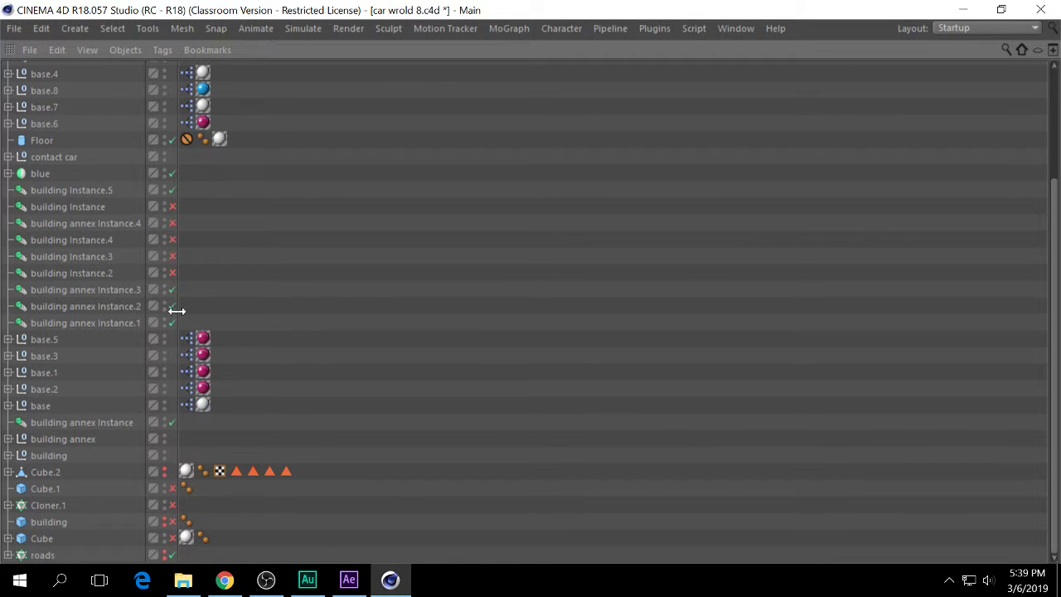
pyautogui.scroll(3, 41, 170)
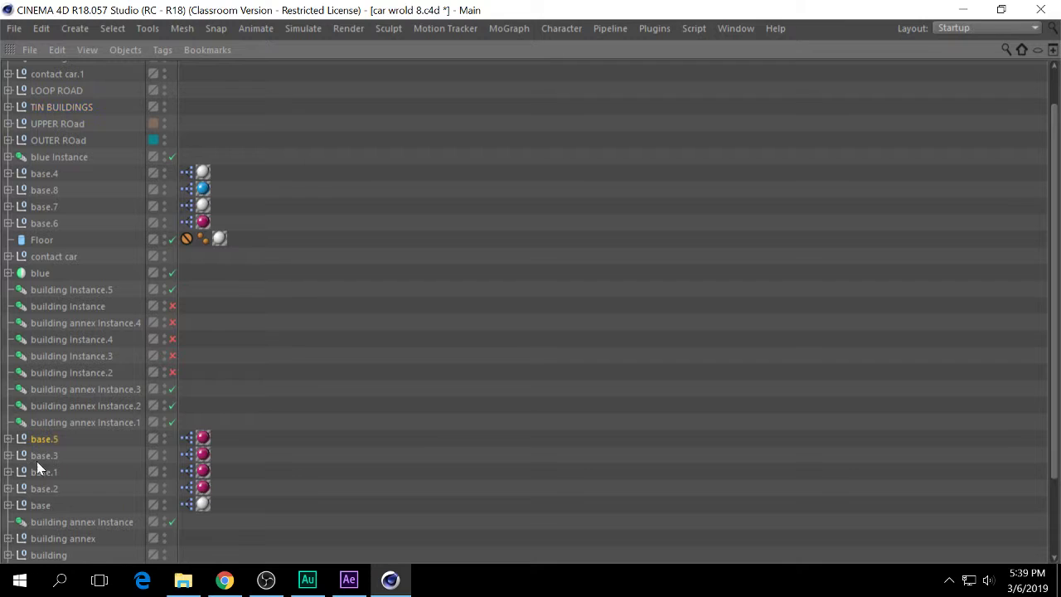
pyautogui.keyDown('shift'); pyautogui.click(40, 504); pyautogui.keyUp('shift')
pyautogui.moveTo(43, 440); pyautogui.dragTo(38, 168)
# Check the contents of Cube.2 and the rest of the hierarchy, and restore the standard layout.
pyautogui.scroll(-2, 69, 483)
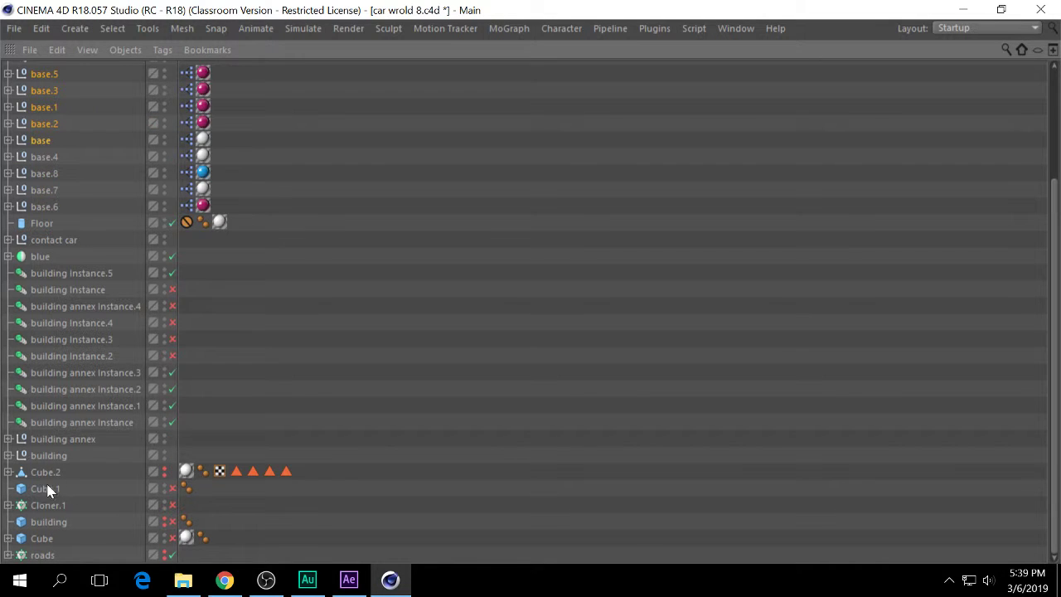
pyautogui.click(7, 471)
pyautogui.click(7, 472)
pyautogui.scroll(3, 30, 190)
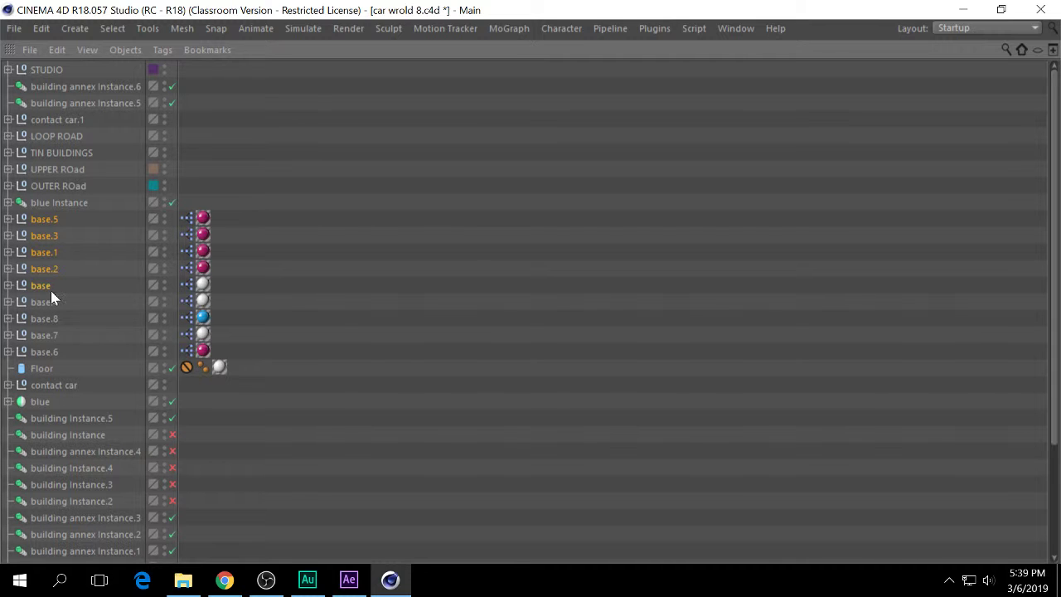
pyautogui.middleClick(109, 252)
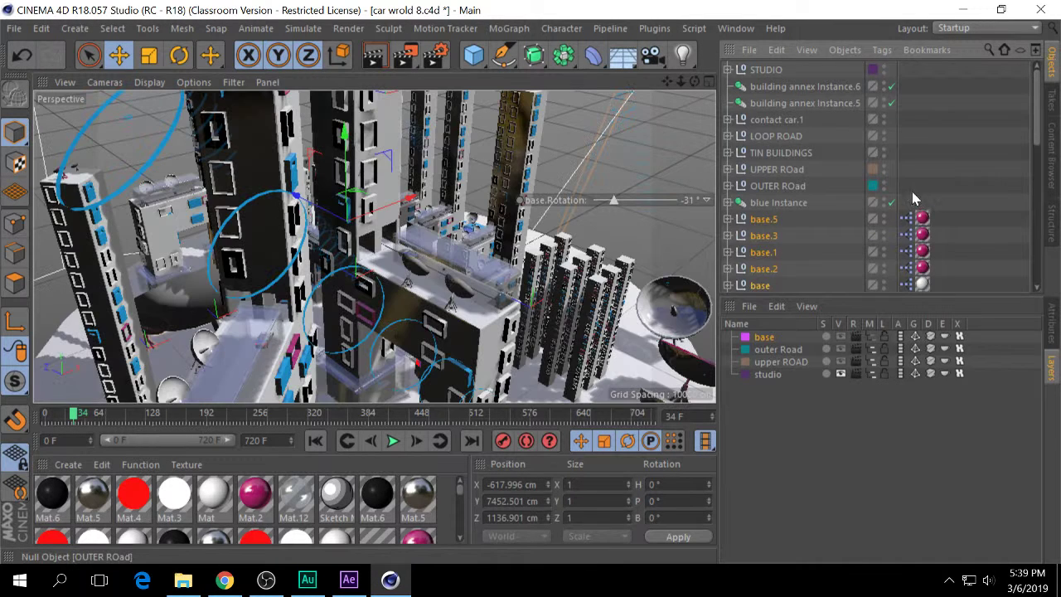
# Select all base nulls from base.5 through base.6 together with their children.
pyautogui.scroll(-2, 829, 174)
pyautogui.scroll(4, 770, 165)
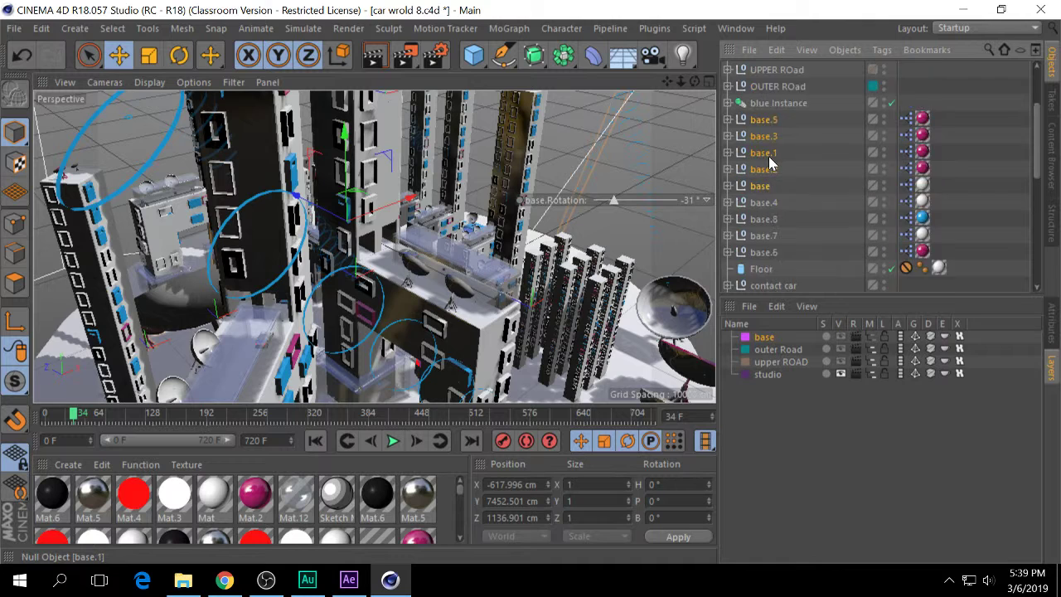
pyautogui.scroll(-2, 771, 170)
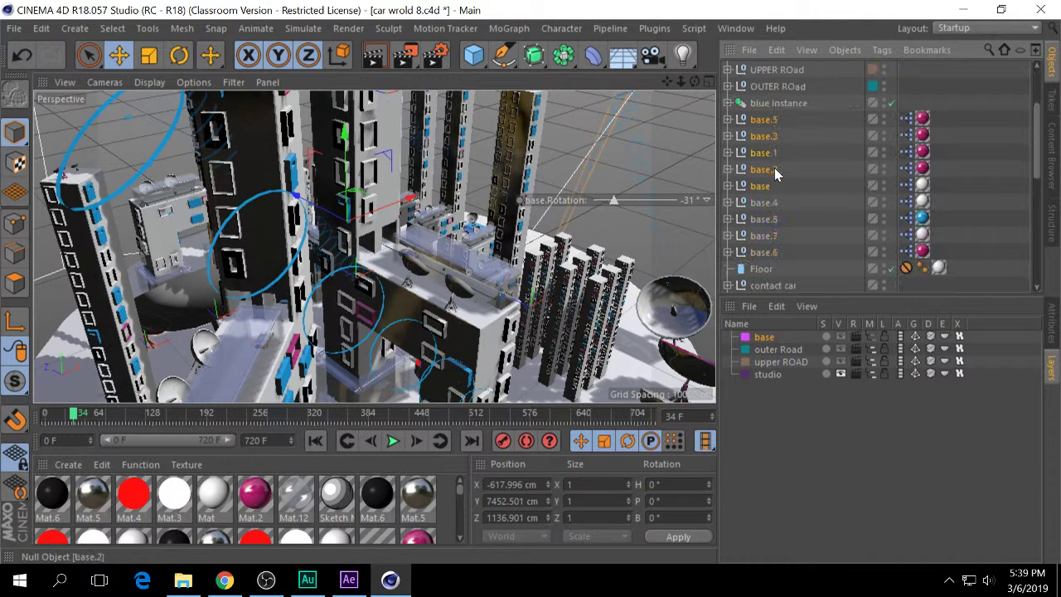
pyautogui.keyDown('shift'); pyautogui.click(766, 253); pyautogui.keyUp('shift')
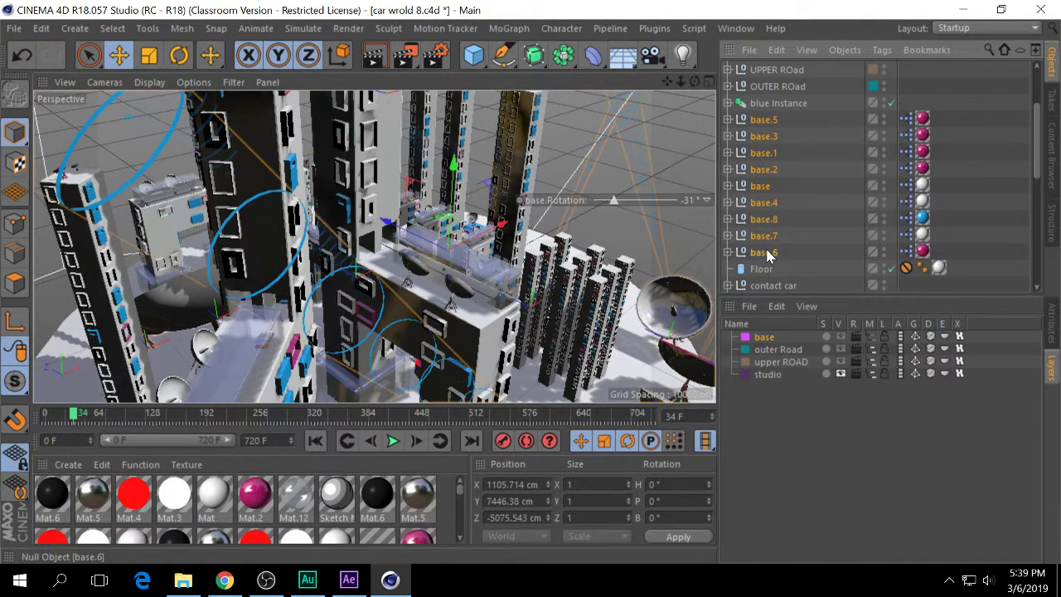
pyautogui.rightClick(774, 118)
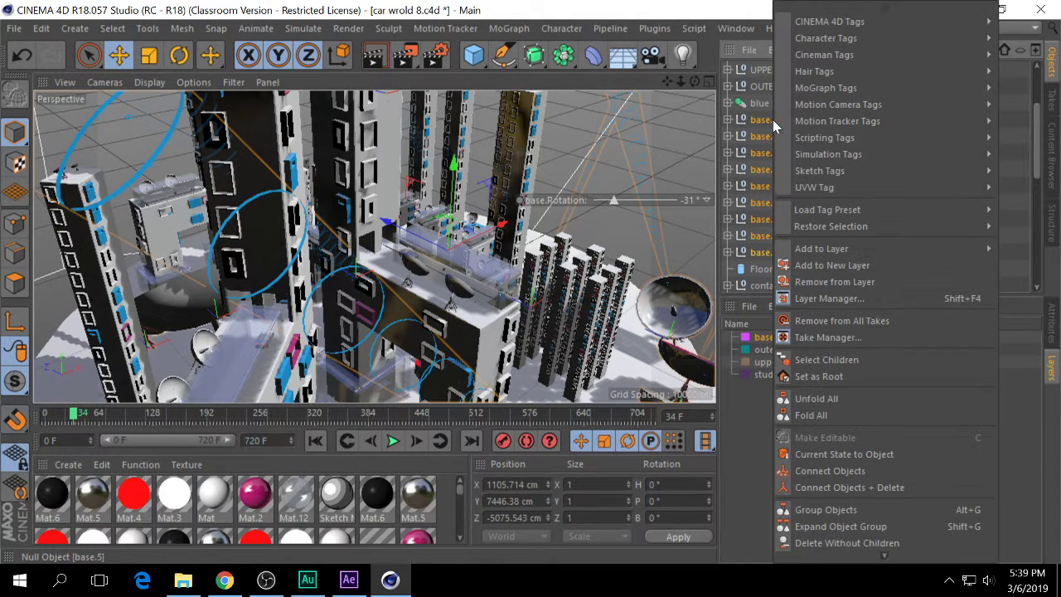
pyautogui.click(839, 360)
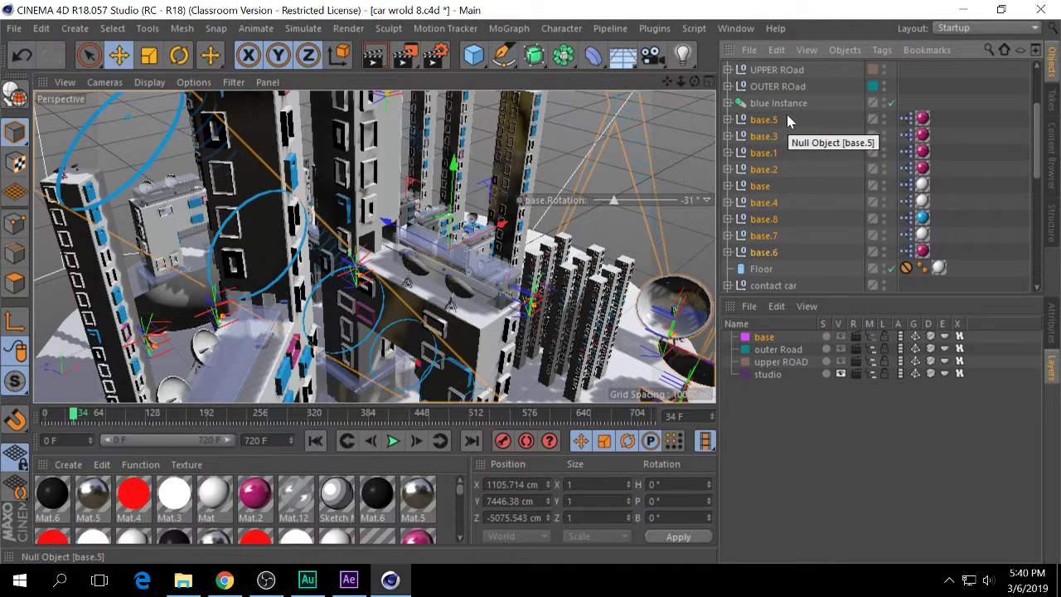
# Add the selected base objects to a new layer and name it Dishes.
pyautogui.rightClick(765, 121)
pyautogui.moveTo(858, 250)
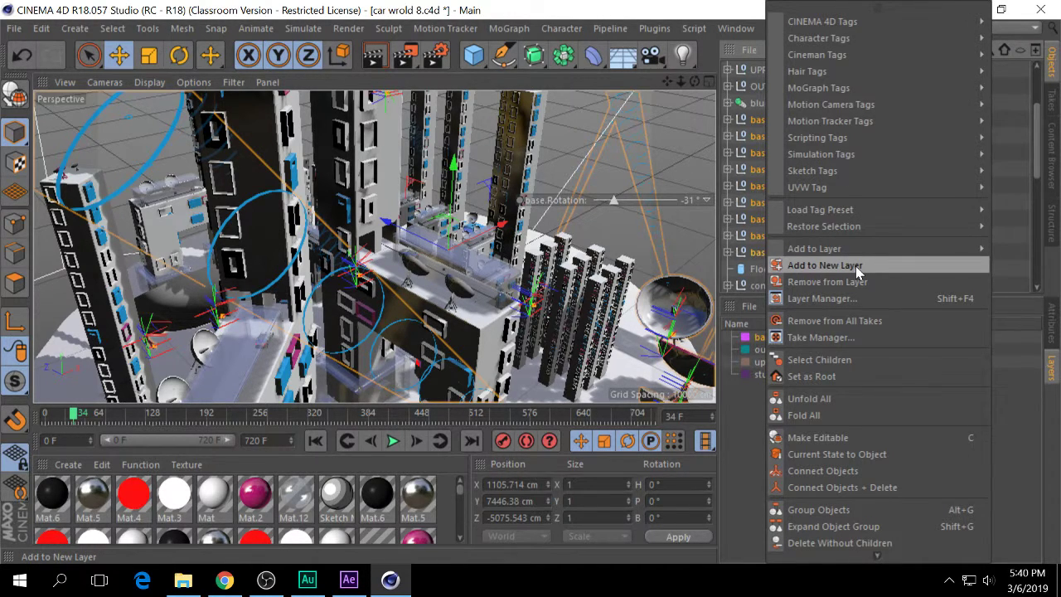
pyautogui.click(858, 266)
pyautogui.doubleClick(763, 387)
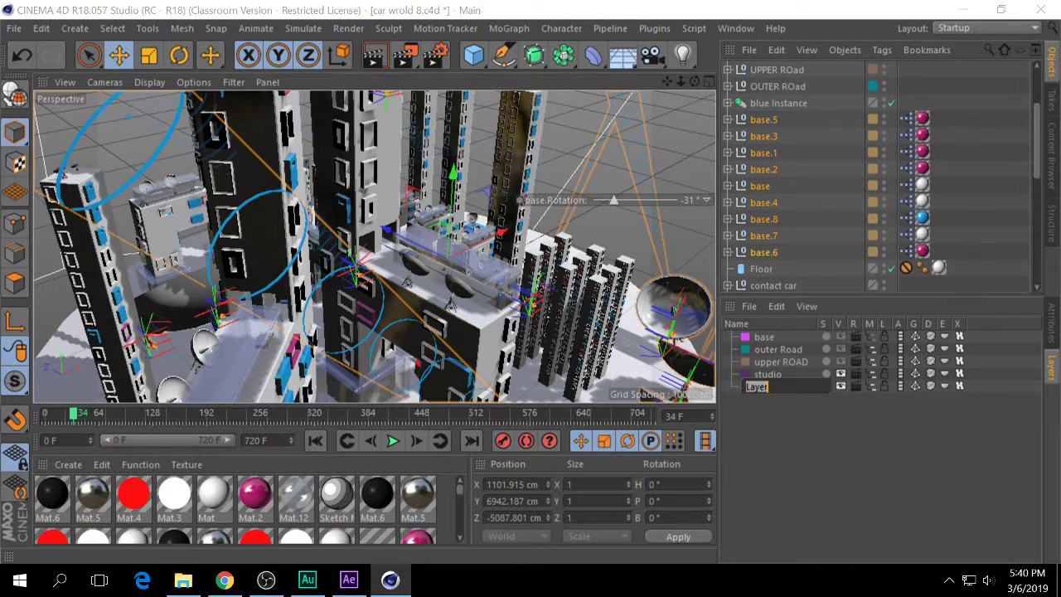
pyautogui.write('Dishes')
# Test the Dishes layer by hiding it in the viewport and showing it again.
pyautogui.click(837, 387)
pyautogui.click(839, 387)
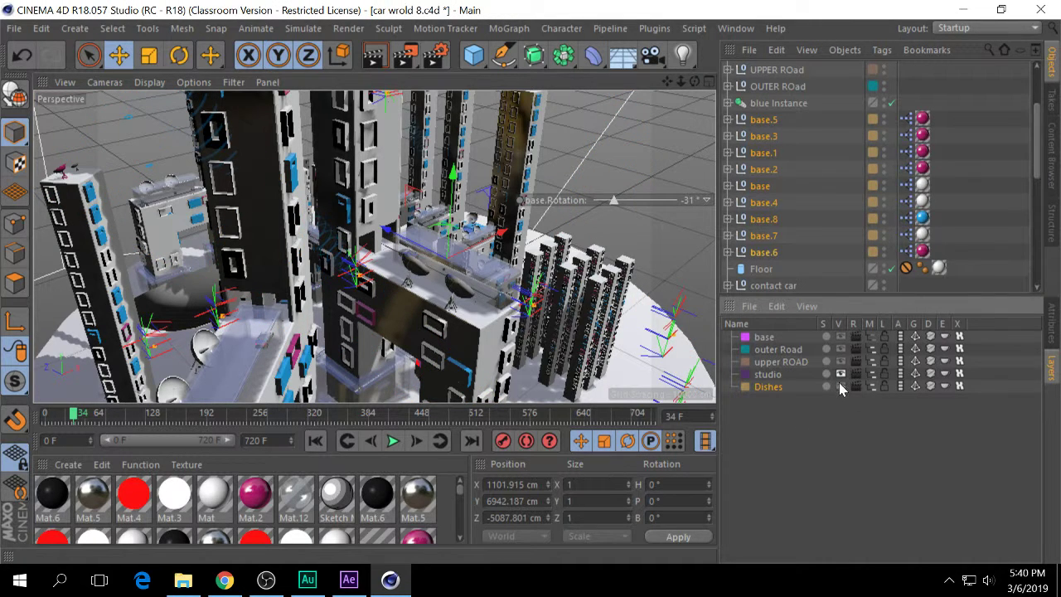
pyautogui.click(841, 387)
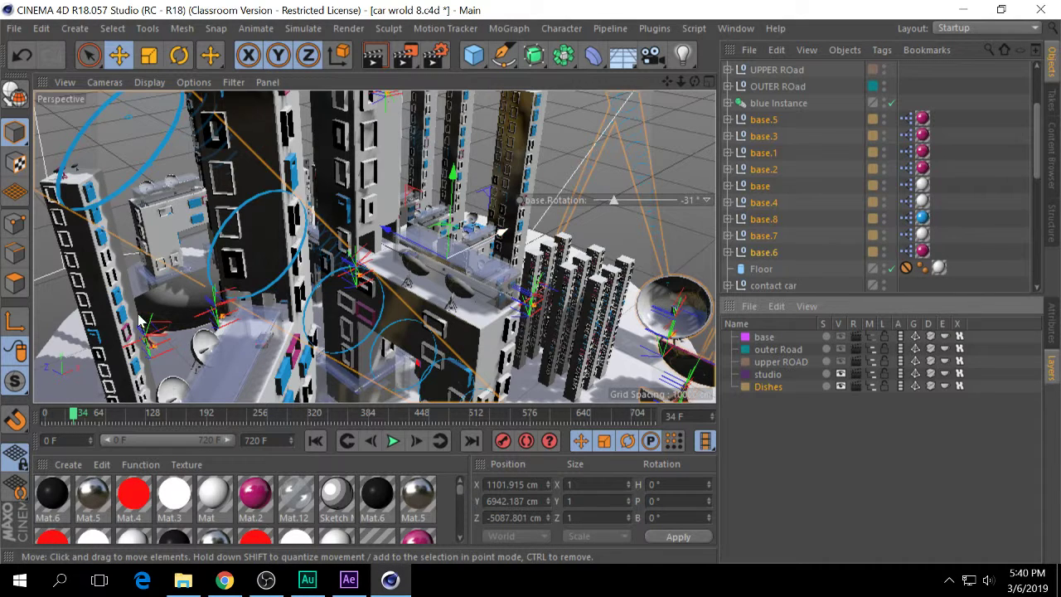
# Select the large dish beside the dark tower in the viewport and look for it in the object hierarchy.
pyautogui.keyDown('alt'); pyautogui.moveTo(230, 332); pyautogui.dragTo(149, 326); pyautogui.keyUp('alt')
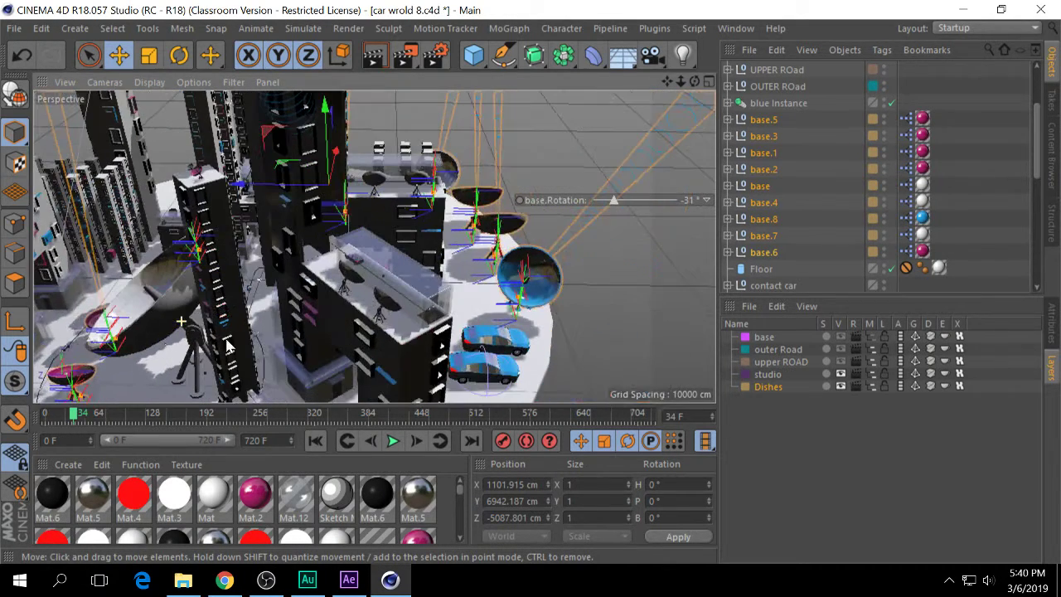
pyautogui.click(147, 315)
pyautogui.scroll(-5, 799, 198)
pyautogui.scroll(-5, 798, 198)
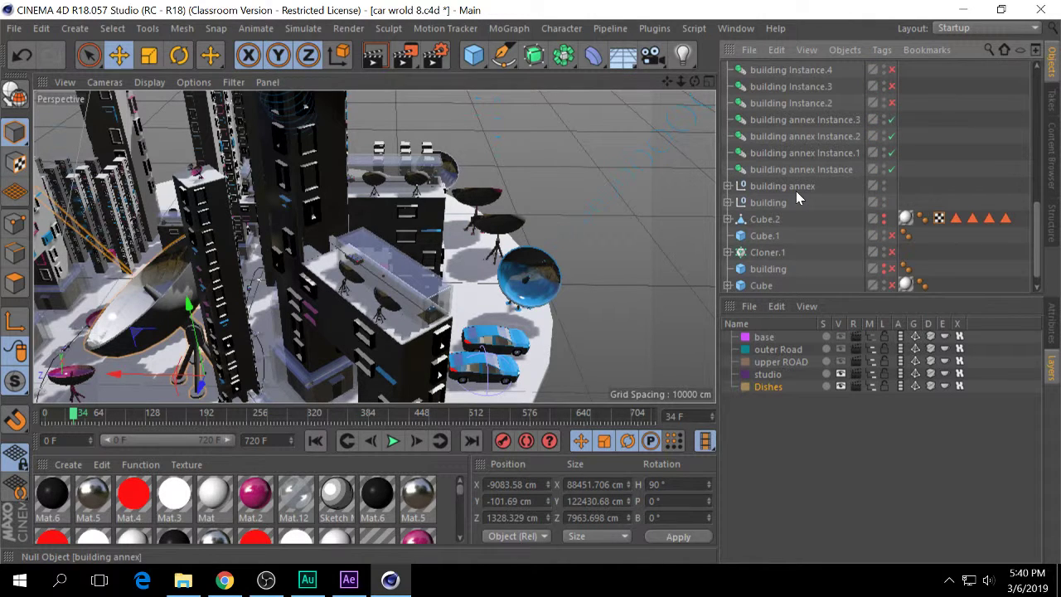
pyautogui.scroll(-10, 797, 198)
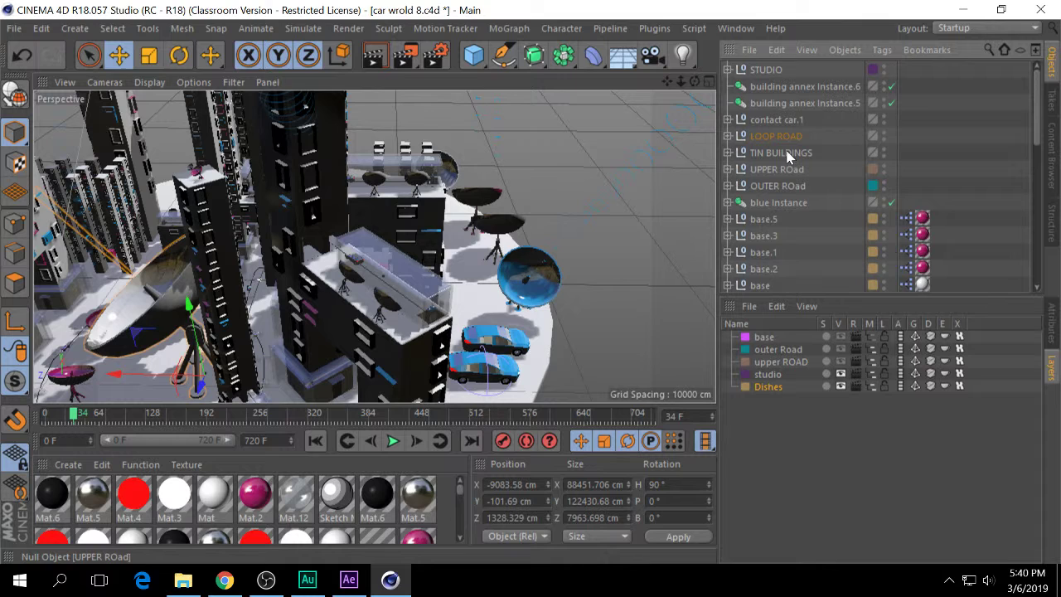
# Add the base.7 Instance inside the LOOP ROAD group to the existing Dishes layer.
pyautogui.click(728, 136)
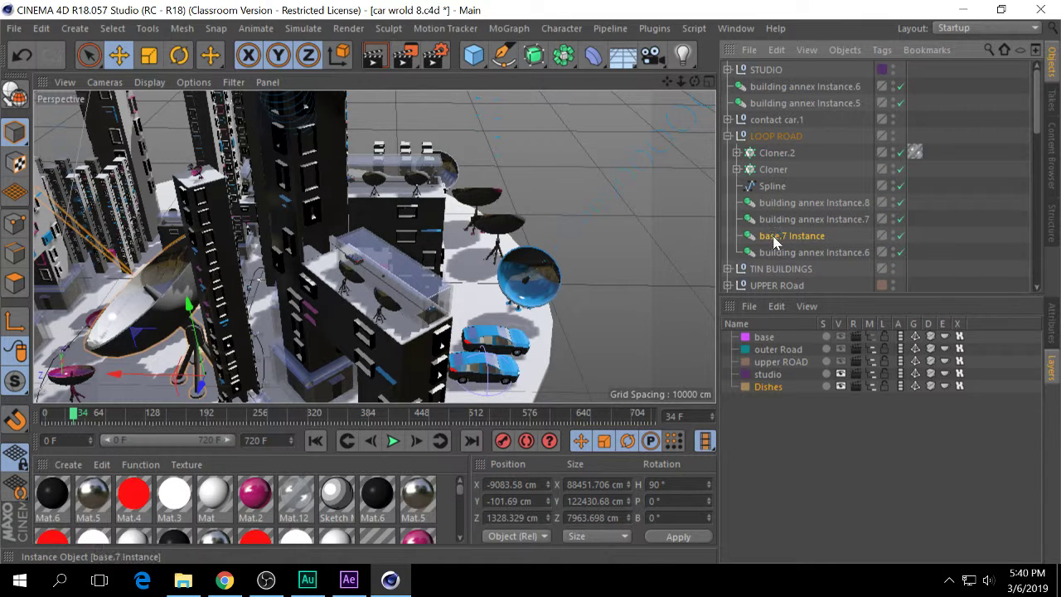
pyautogui.scroll(-3, 779, 241)
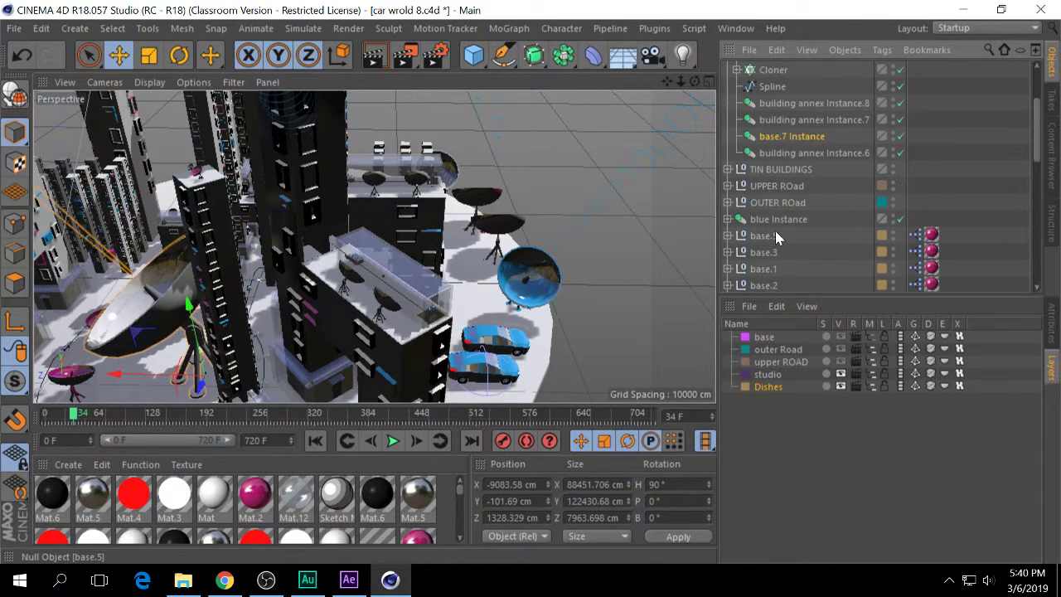
pyautogui.rightClick(778, 136)
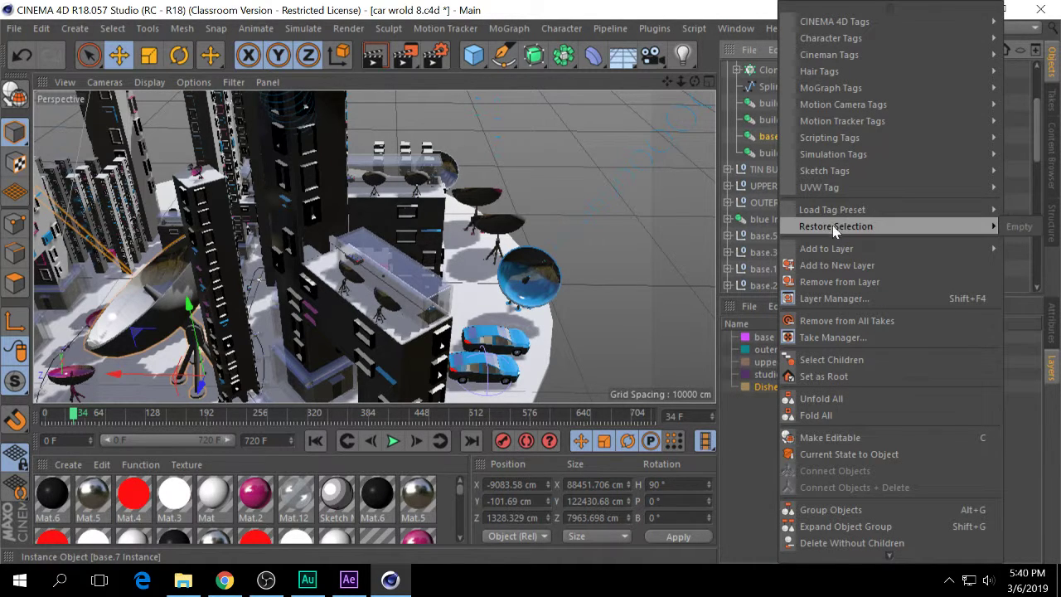
pyautogui.moveTo(870, 196)
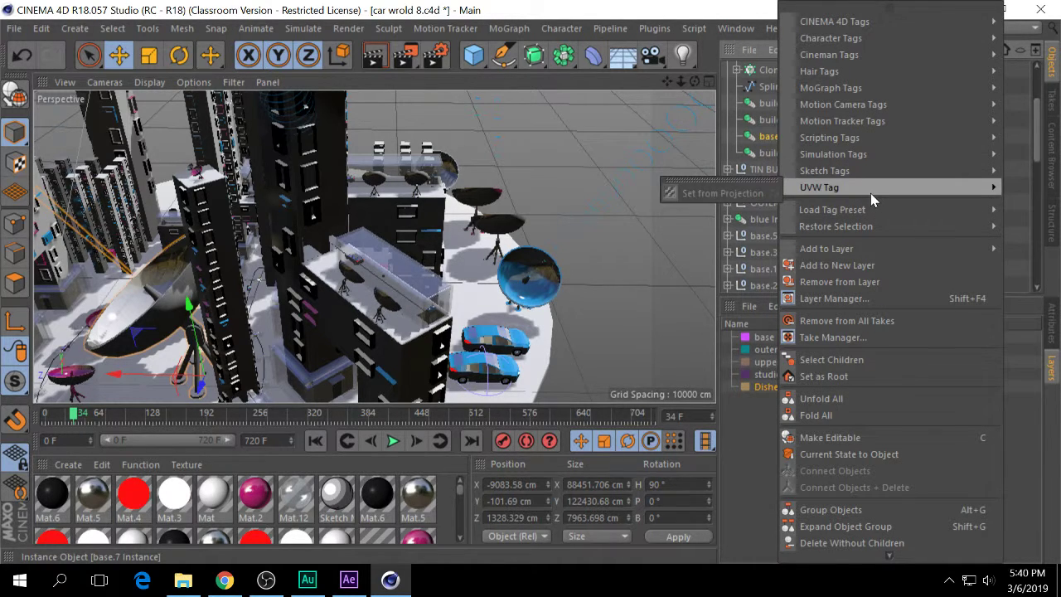
pyautogui.moveTo(874, 257)
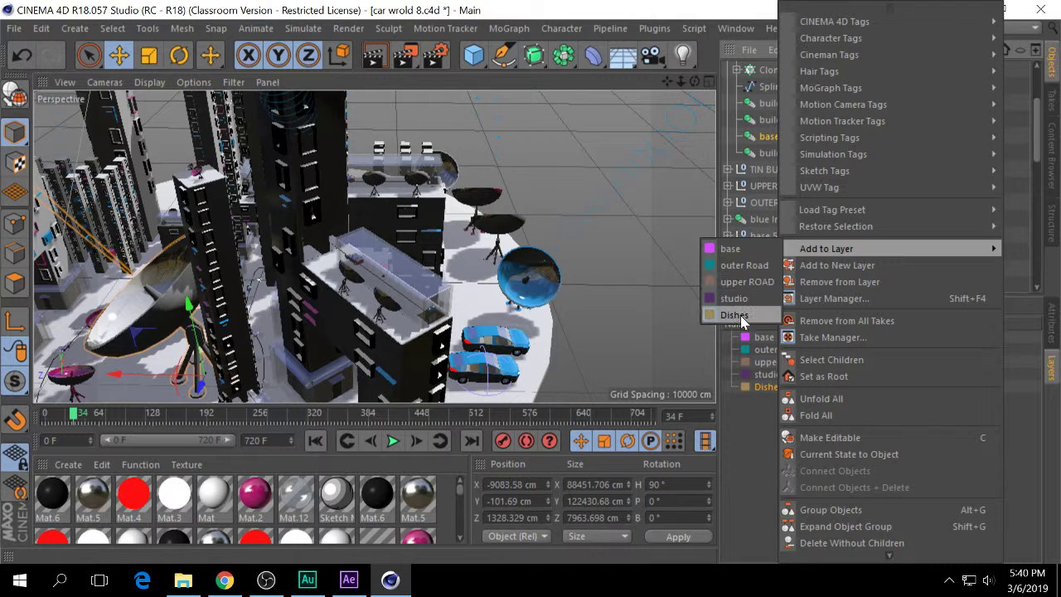
pyautogui.click(735, 315)
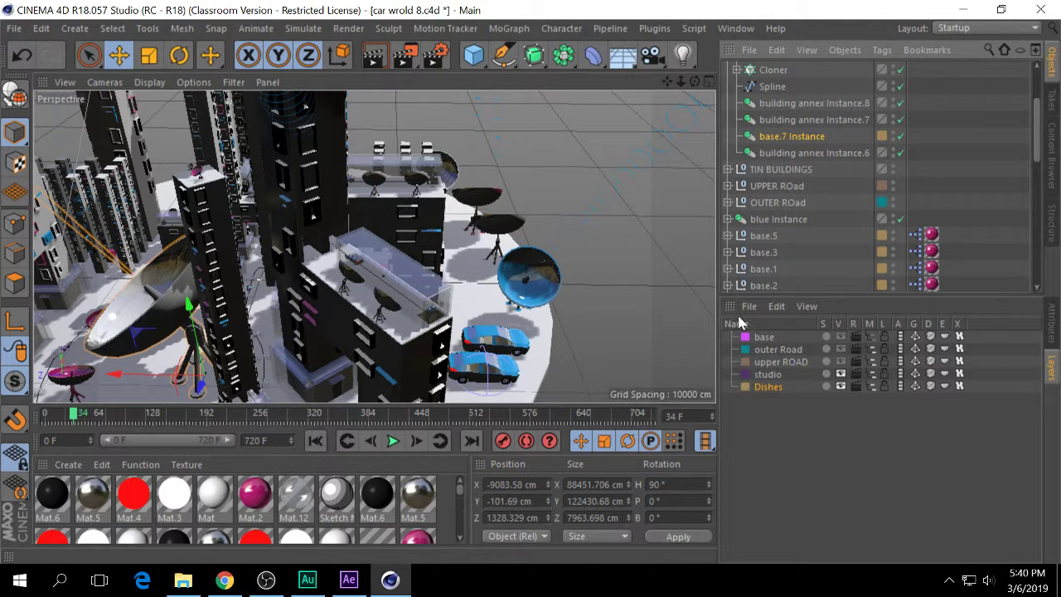
# Toggle the Dishes layer's viewport visibility to test it, leaving the layer hidden.
pyautogui.click(840, 387)
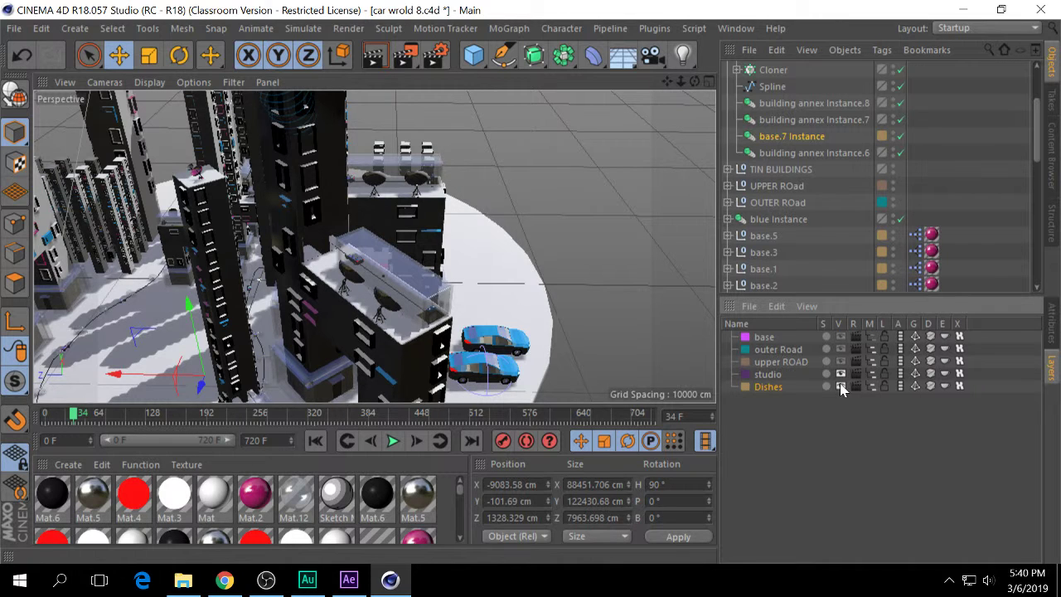
pyautogui.click(841, 387)
pyautogui.click(840, 387)
pyautogui.click(839, 386)
# Hide the objects of the Dishes, outer Road and upper ROAD layers from the object hierarchy list.
pyautogui.click(871, 387)
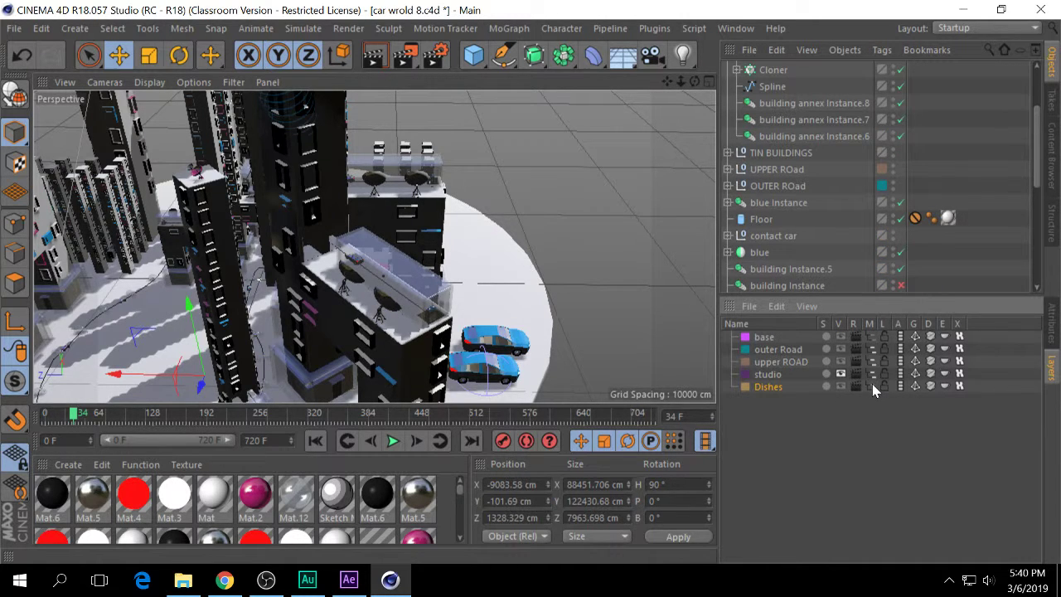
pyautogui.click(871, 350)
pyautogui.click(872, 362)
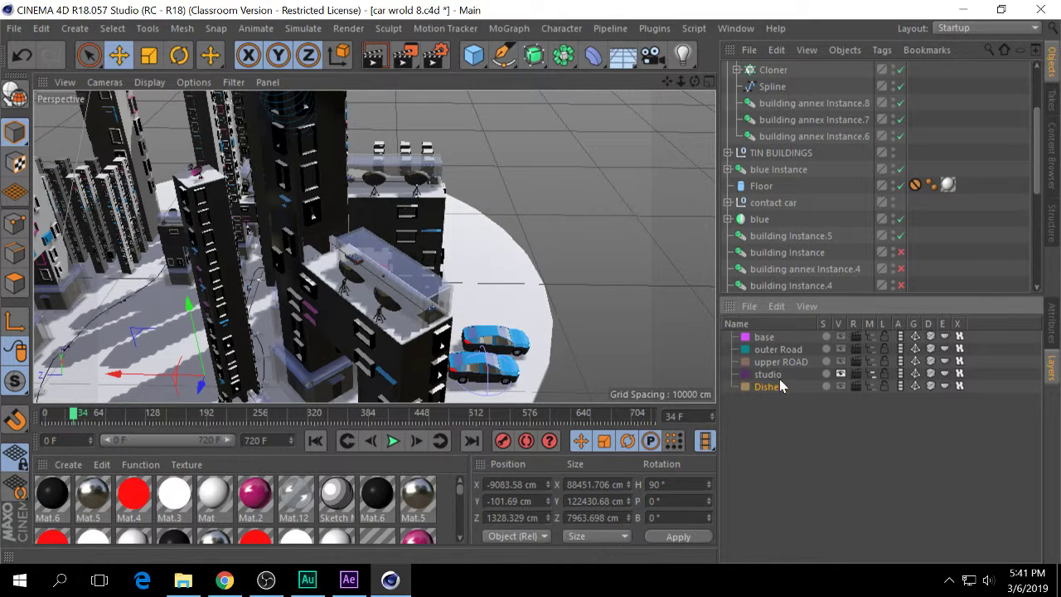
# Check the STUDIO group and collapse the LOOP ROAD group in the object hierarchy.
pyautogui.scroll(3, 729, 88)
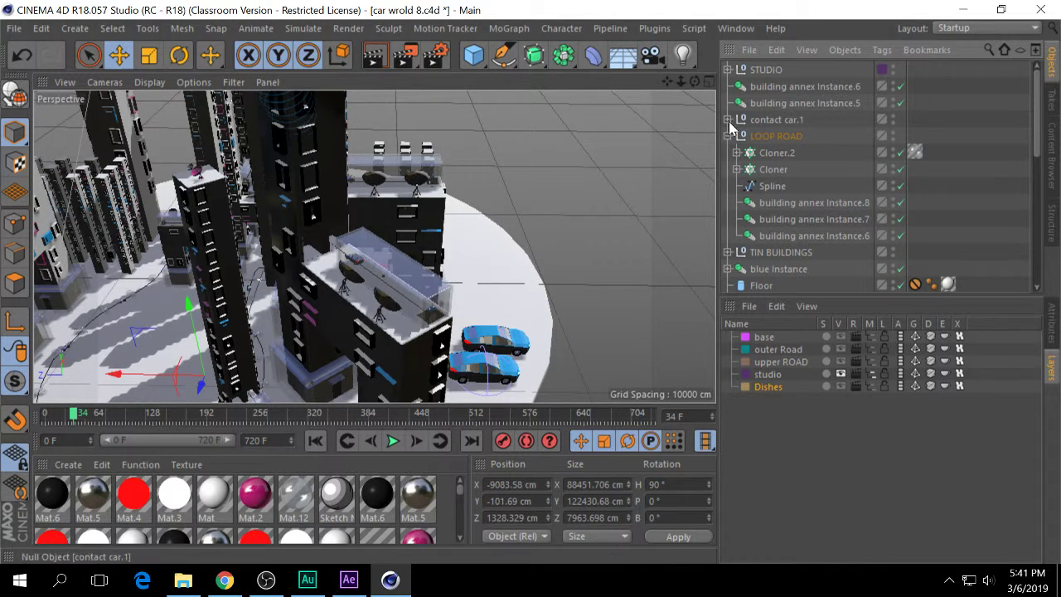
pyautogui.click(728, 69)
pyautogui.click(728, 69)
pyautogui.click(728, 136)
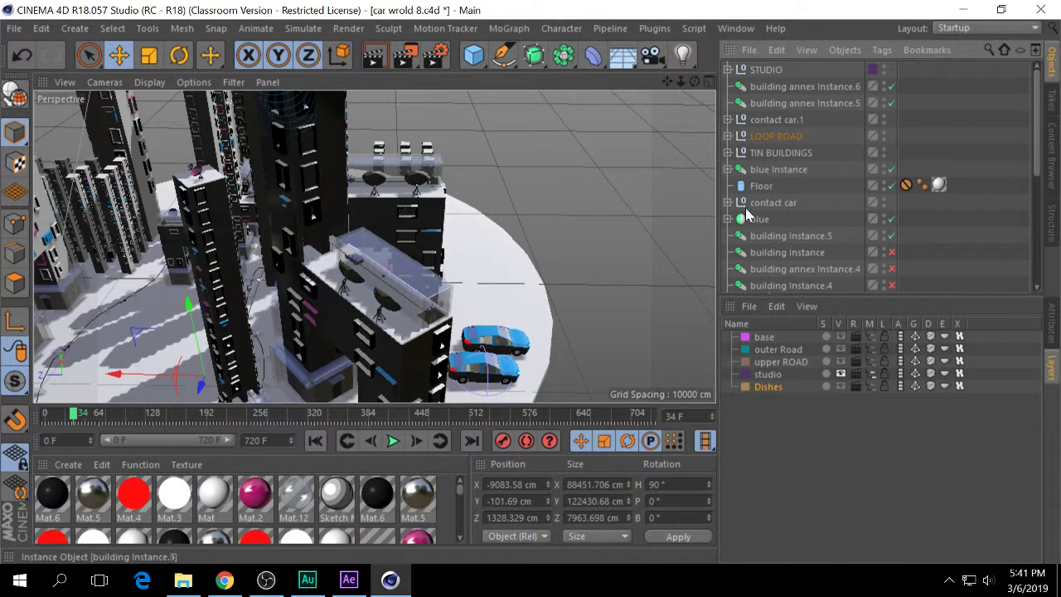
# Delete the disabled objects building Instance, building annex Instance.4, building Instance.4, building Instance.3 and building Instance.2.
pyautogui.click(805, 253)
pyautogui.keyDown('shift'); pyautogui.click(806, 285); pyautogui.keyUp('shift')
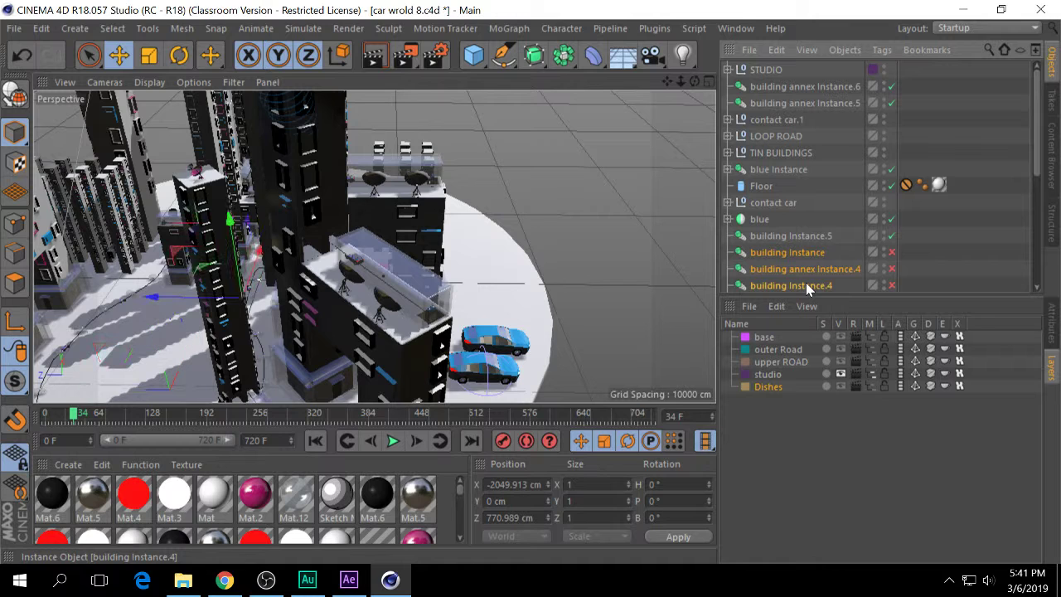
pyautogui.press('Delete')
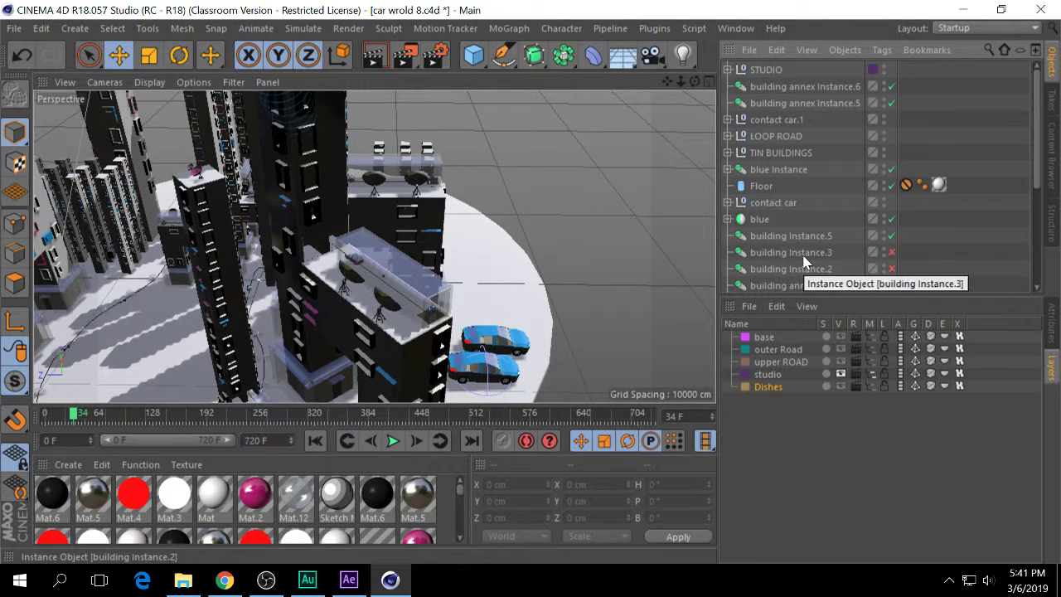
pyautogui.click(803, 253)
pyautogui.keyDown('shift'); pyautogui.click(804, 267); pyautogui.keyUp('shift')
pyautogui.press('Delete')
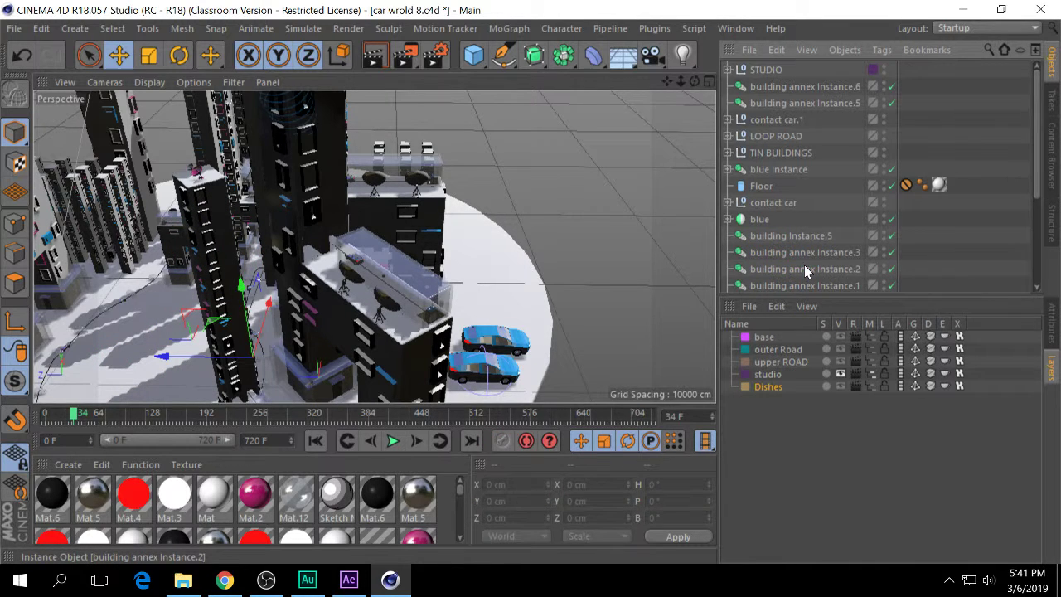
# Delete the unused building cube, Cube, Cube.2, Cube.1 and Cloner.1 objects near the end of the hierarchy.
pyautogui.scroll(-5, 806, 267)
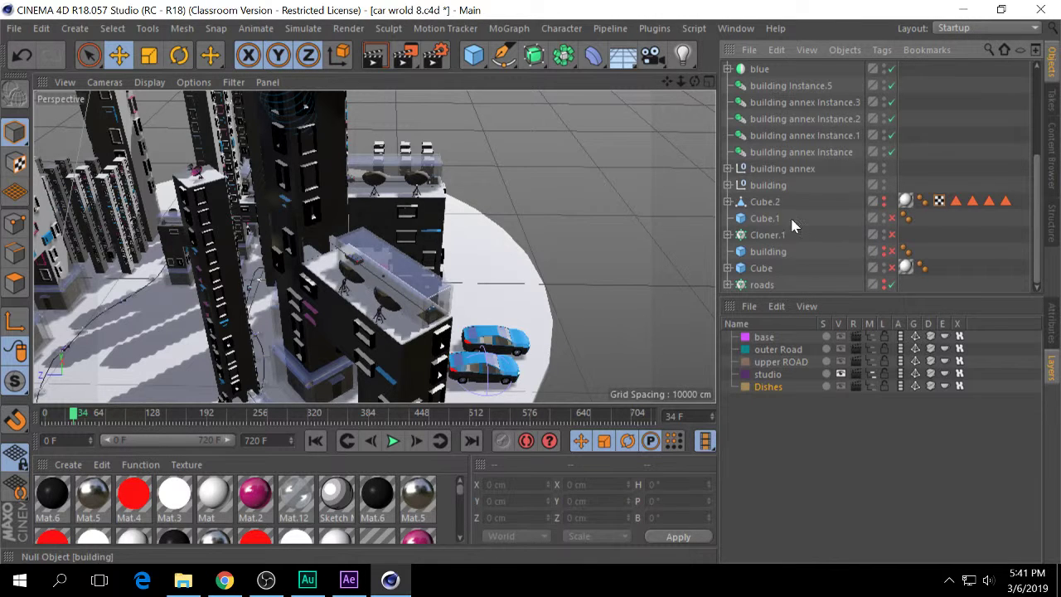
pyautogui.click(757, 251)
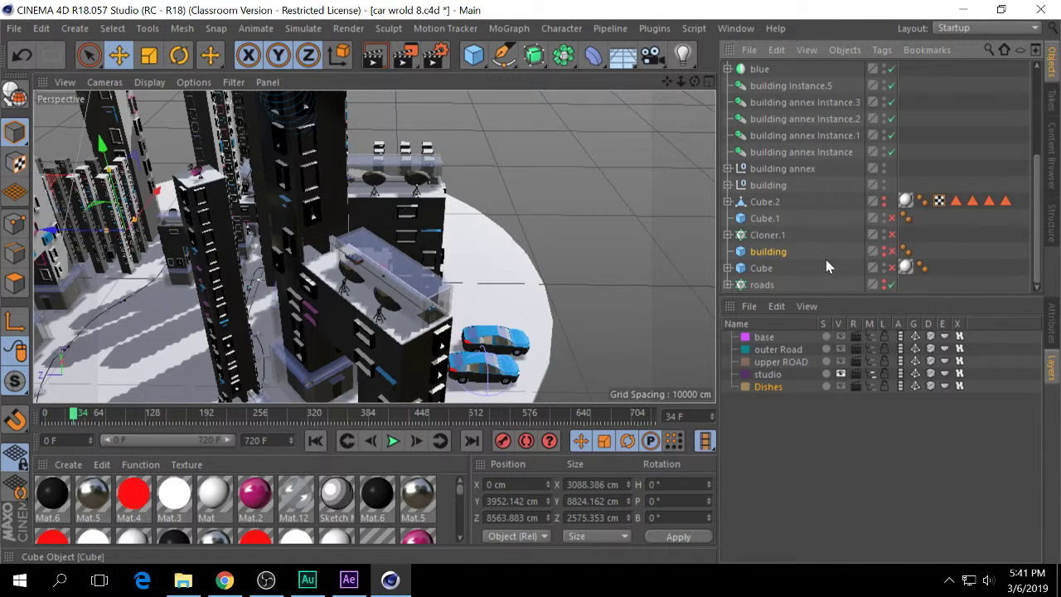
pyautogui.press('Delete')
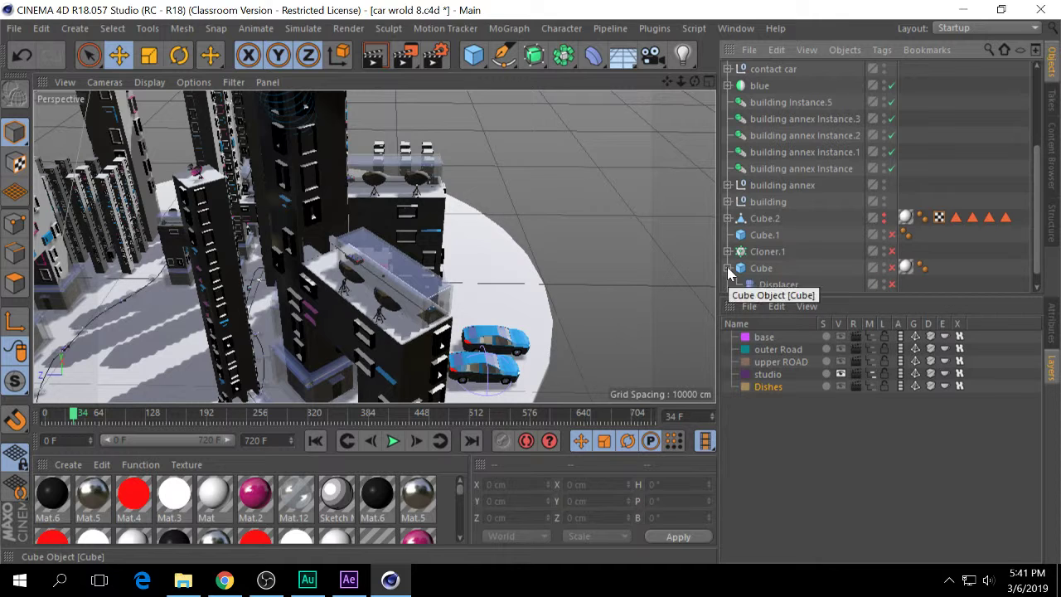
pyautogui.click(769, 270)
pyautogui.press('Delete')
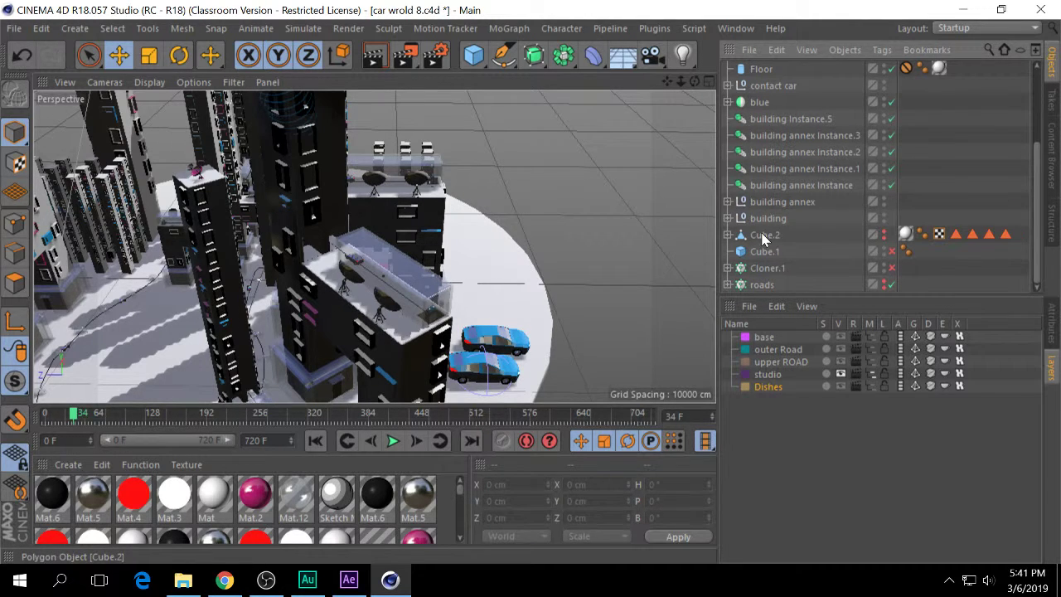
pyautogui.click(762, 235)
pyautogui.press('Delete')
pyautogui.click(764, 256)
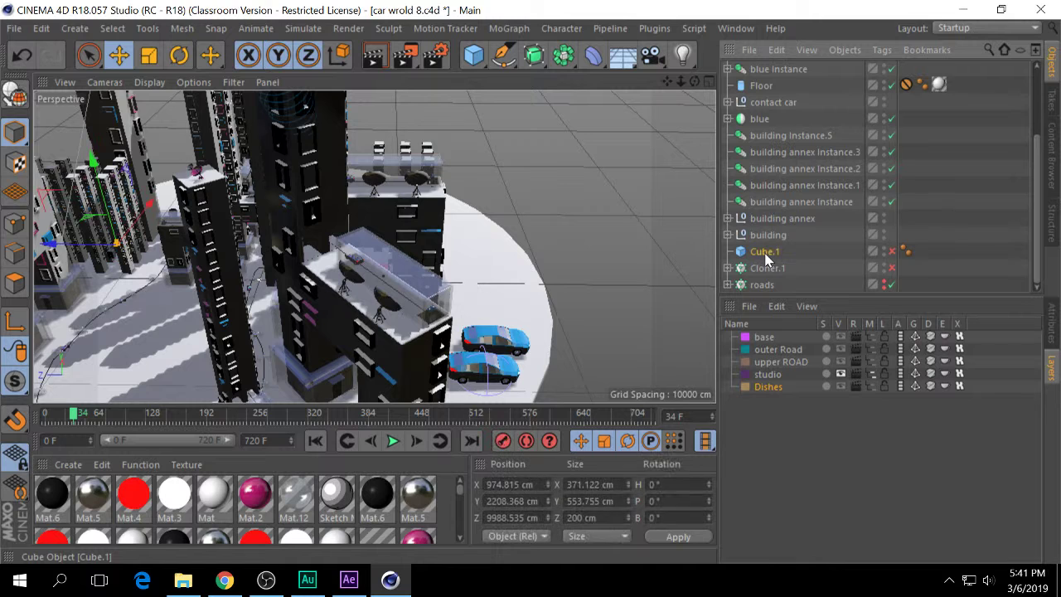
pyautogui.press('Delete')
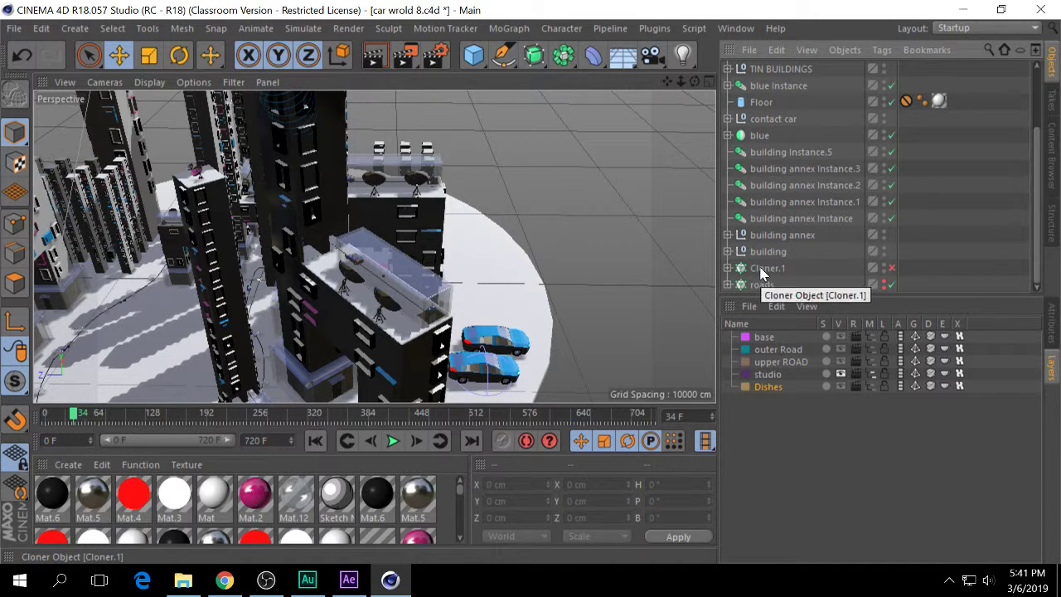
pyautogui.click(761, 267)
pyautogui.press('Delete')
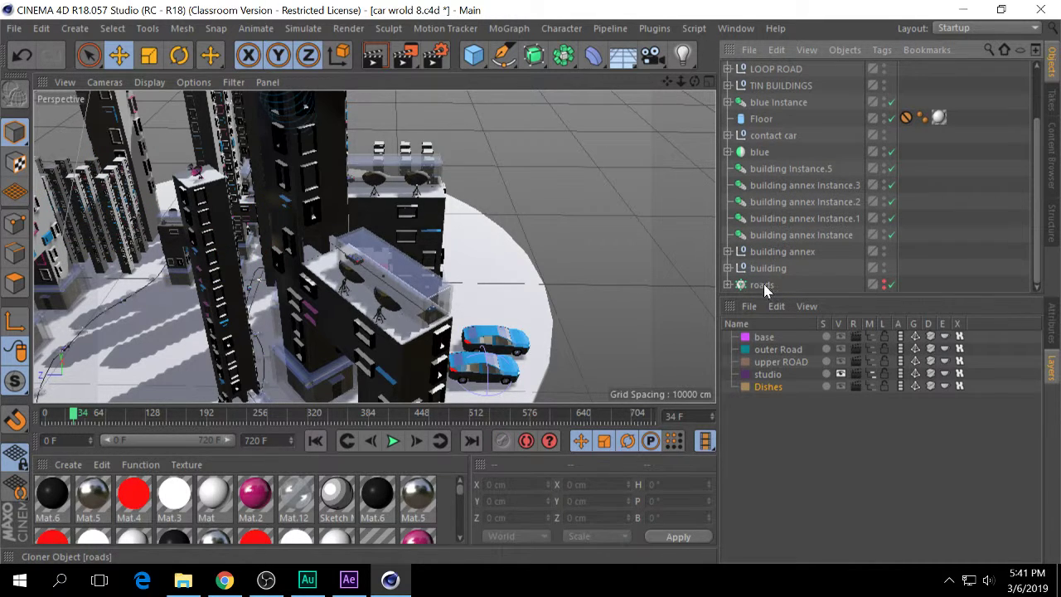
# Move blue Instance below Floor in the hierarchy so it sits directly above contact car.
pyautogui.click(762, 285)
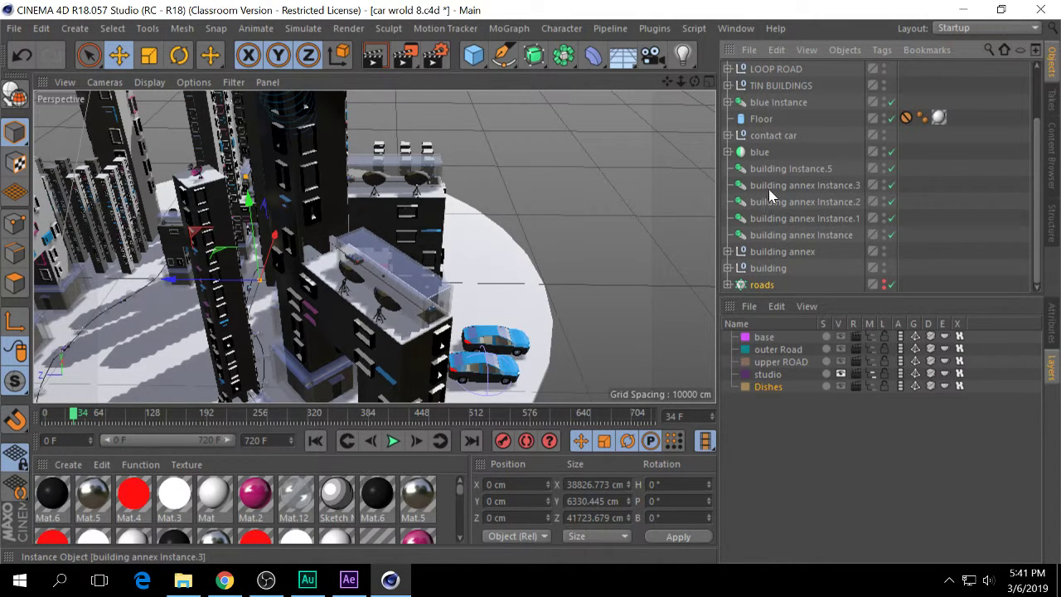
pyautogui.click(770, 136)
pyautogui.click(764, 121)
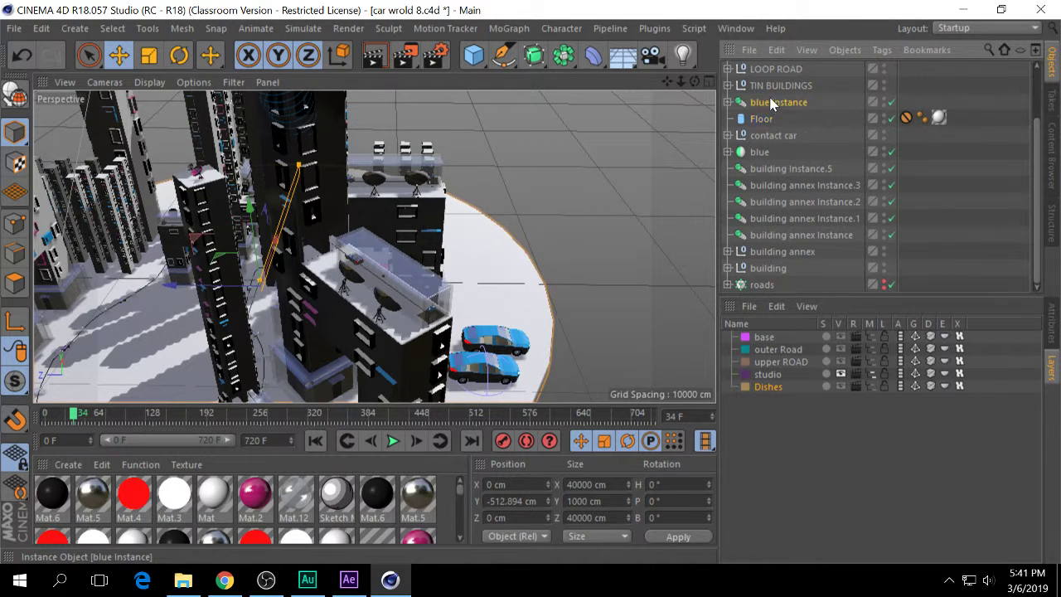
pyautogui.moveTo(770, 102); pyautogui.dragTo(769, 135)
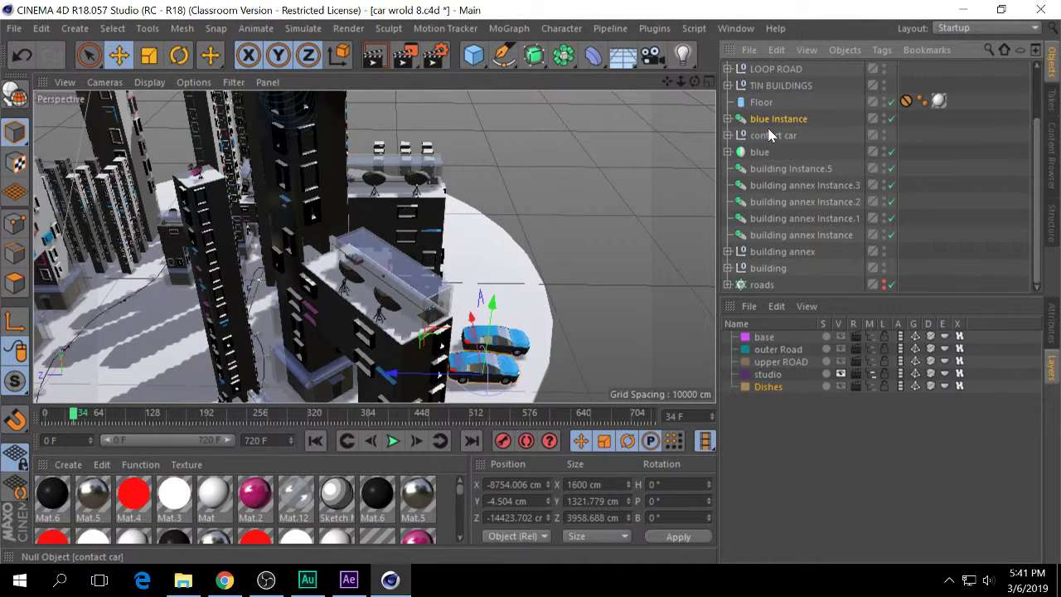
# Inspect the contact car null and the contents of the blue symmetry object.
pyautogui.click(770, 137)
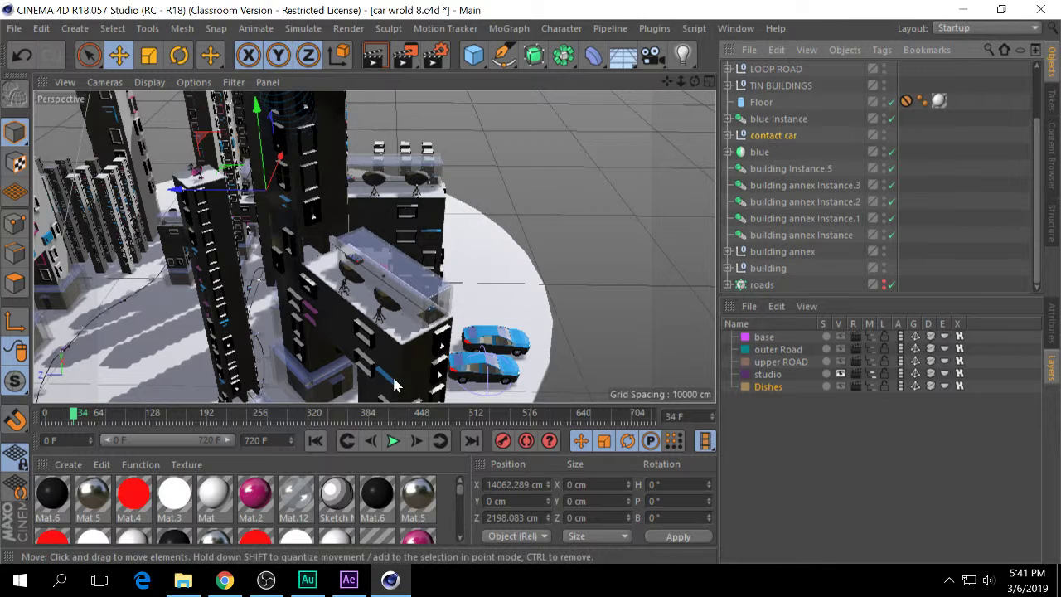
pyautogui.click(756, 152)
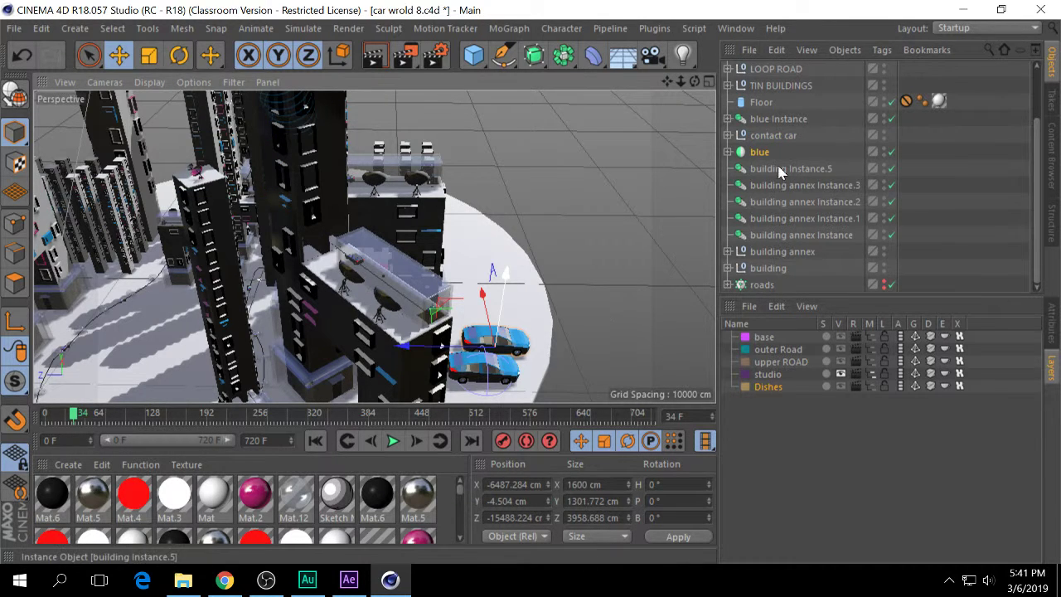
pyautogui.click(730, 152)
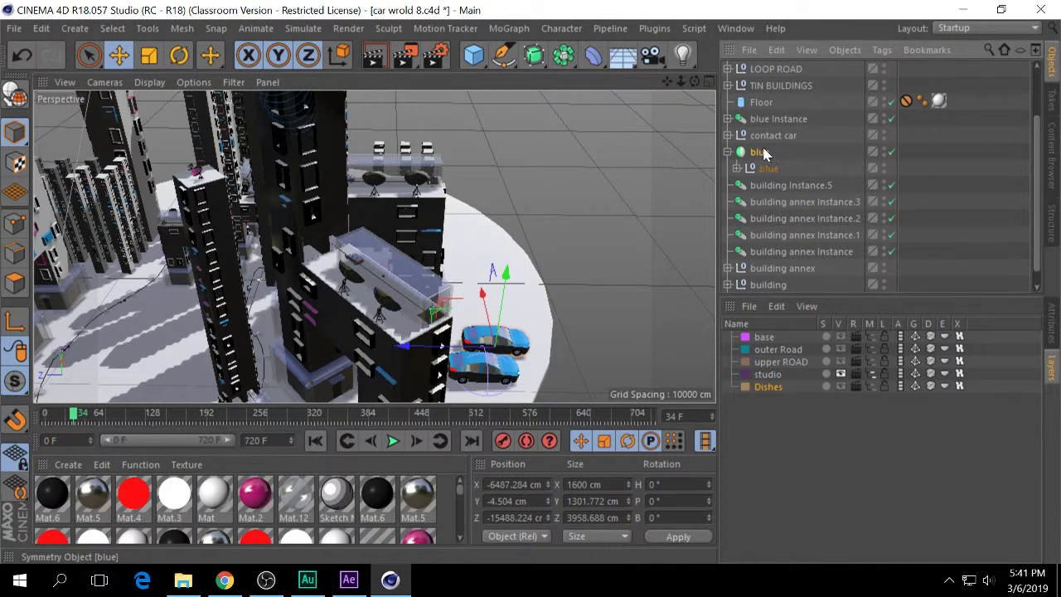
pyautogui.click(729, 153)
# Add blue Instance, contact car and blue together to a new layer and name it big cars.
pyautogui.click(771, 123)
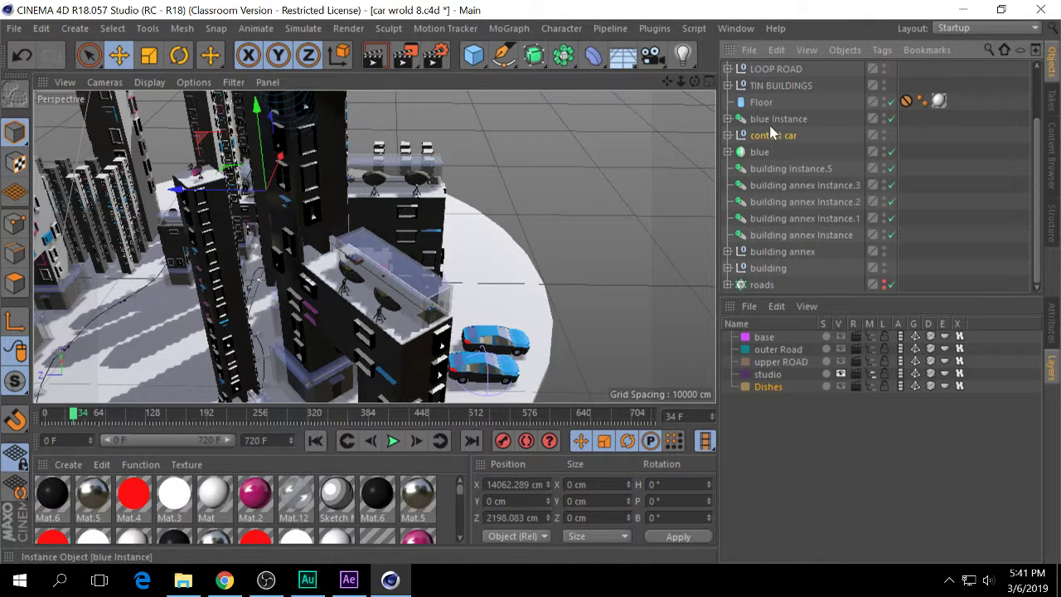
pyautogui.keyDown('ctrl'); pyautogui.click(773, 135); pyautogui.keyUp('ctrl')
pyautogui.keyDown('ctrl'); pyautogui.click(759, 151); pyautogui.keyUp('ctrl')
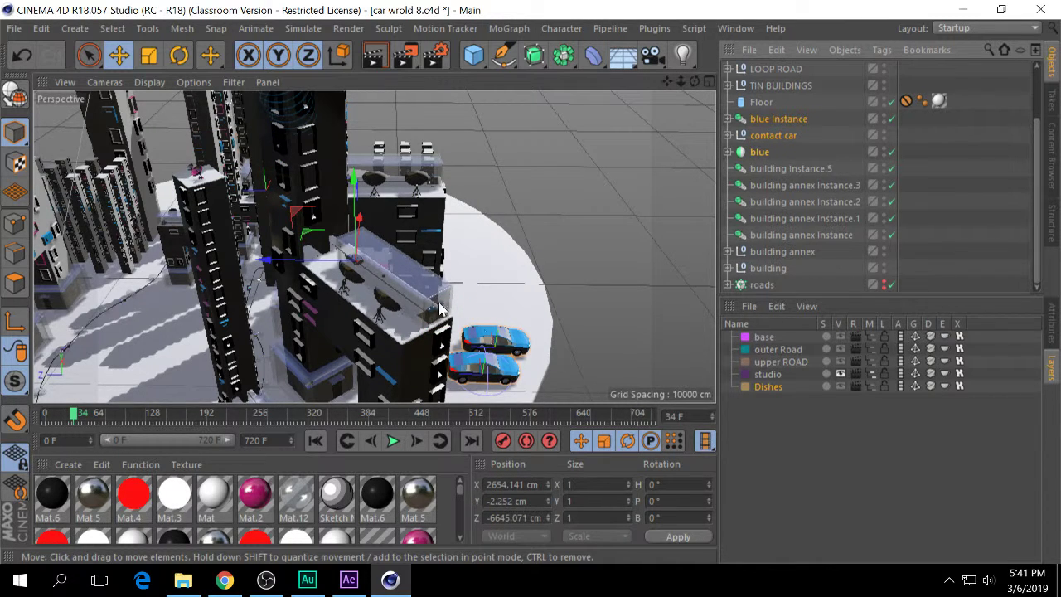
pyautogui.rightClick(763, 146)
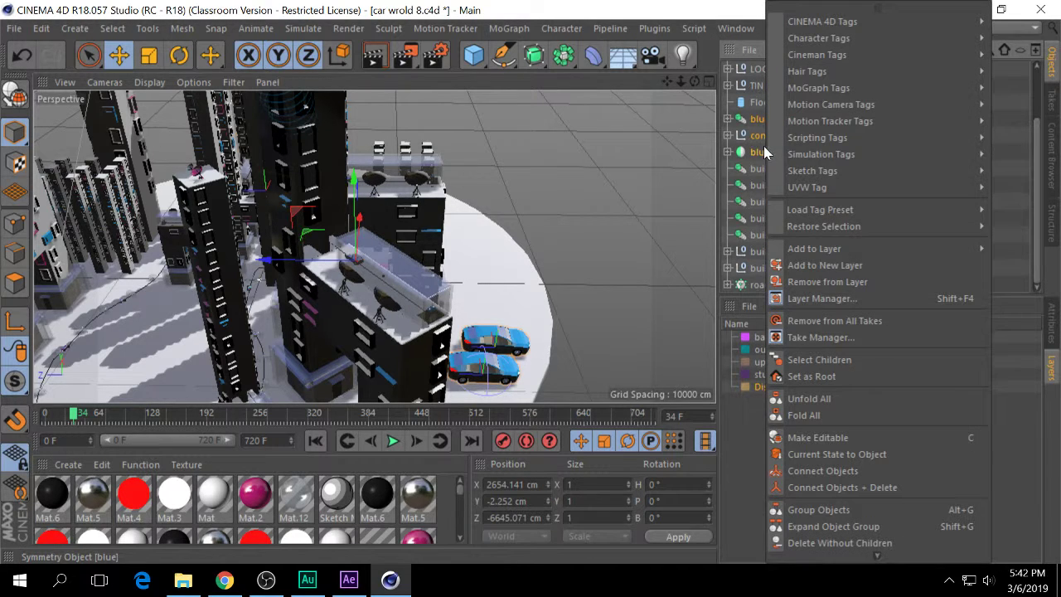
pyautogui.click(845, 266)
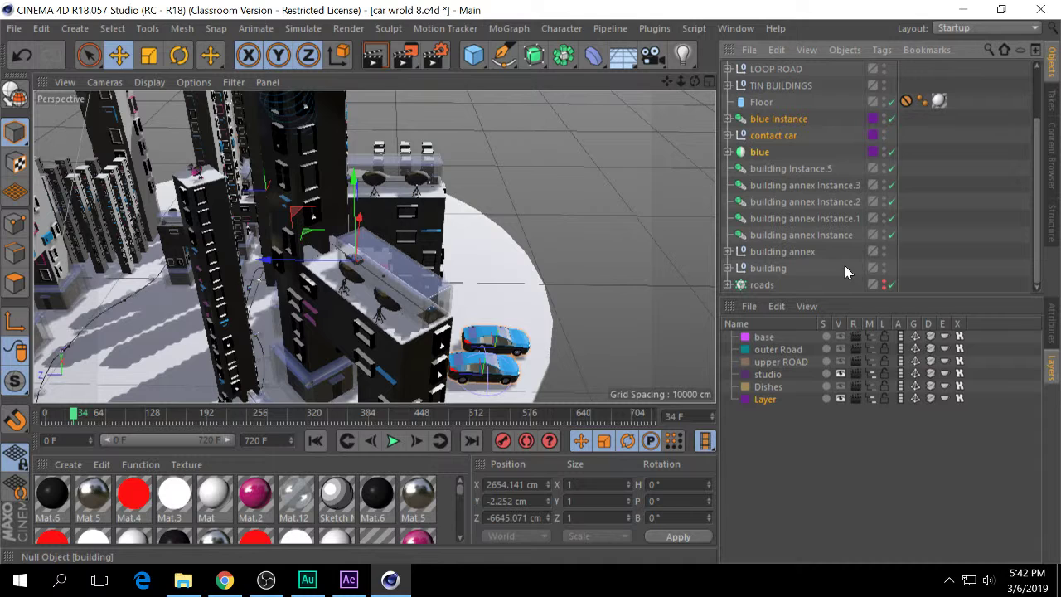
pyautogui.doubleClick(771, 398)
pyautogui.write('big cars')
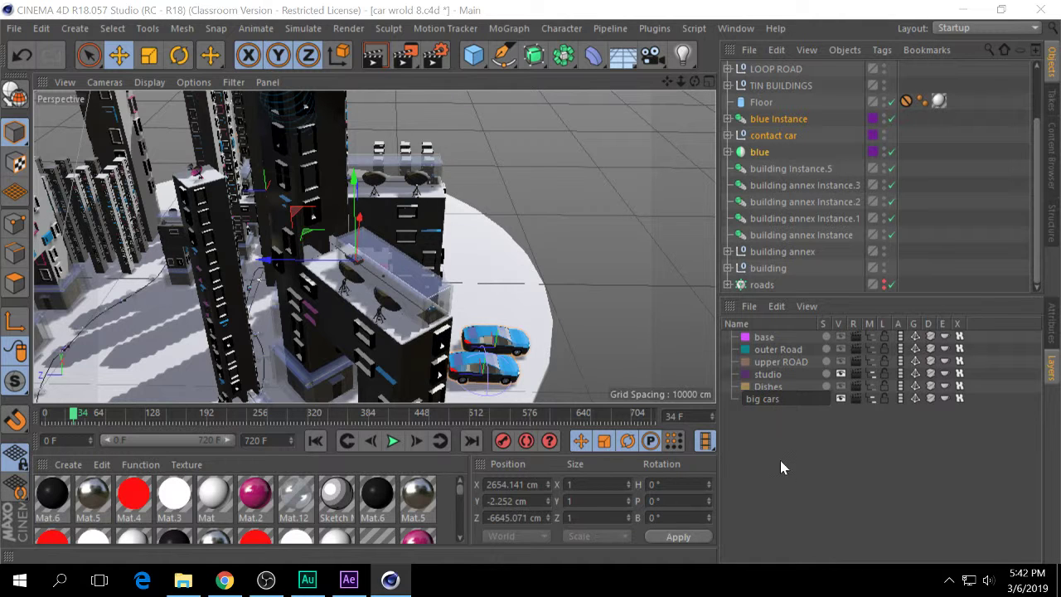
pyautogui.press('Return')
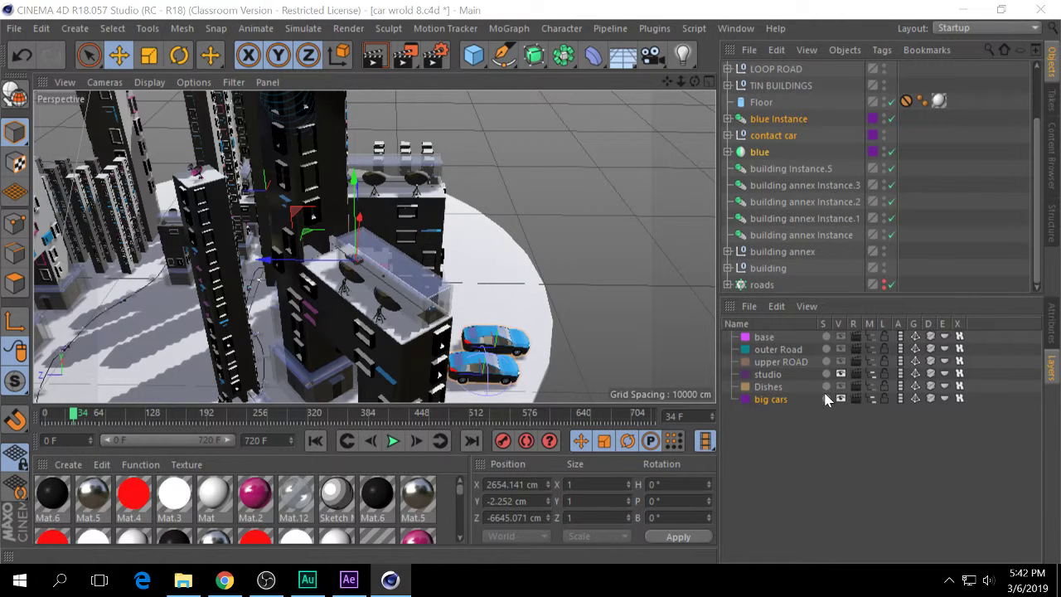
# Add the children of blue Instance, contact car and blue to the big cars layer, and hide that layer in the viewport and object hierarchy.
pyautogui.rightClick(755, 155)
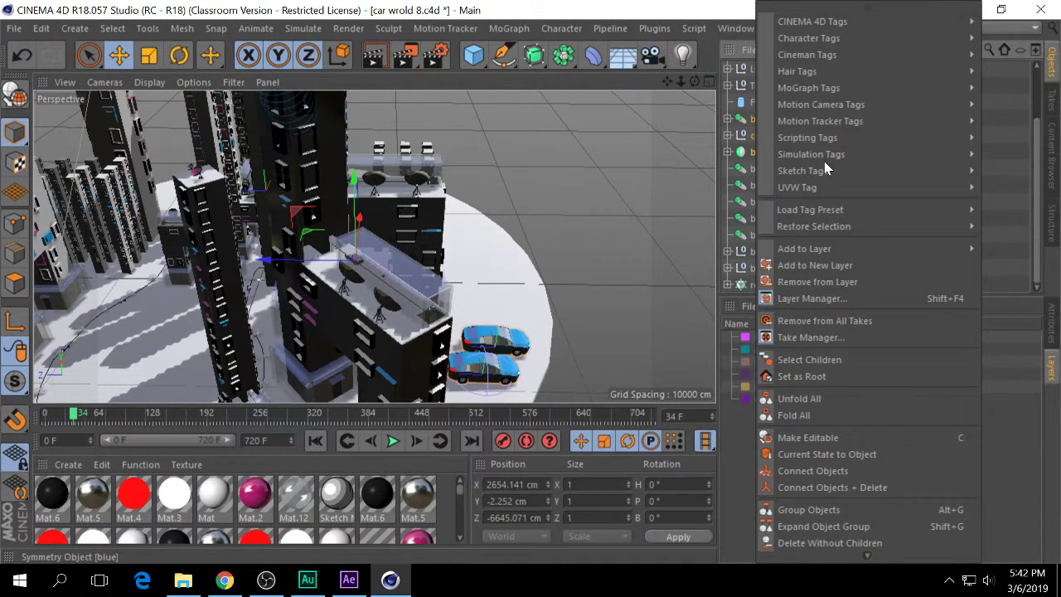
pyautogui.click(831, 359)
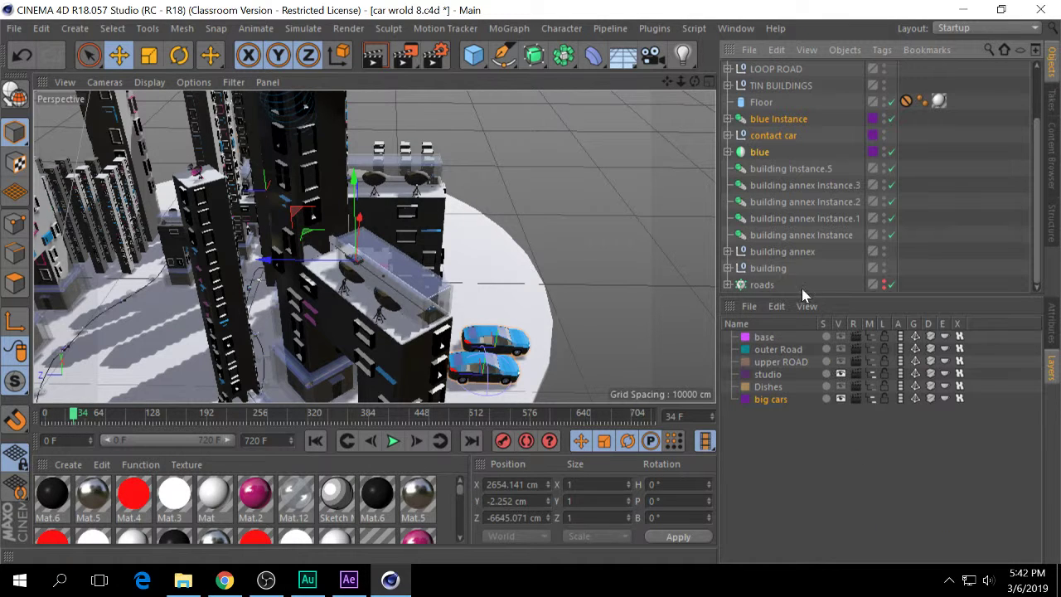
pyautogui.rightClick(755, 154)
pyautogui.moveTo(903, 248)
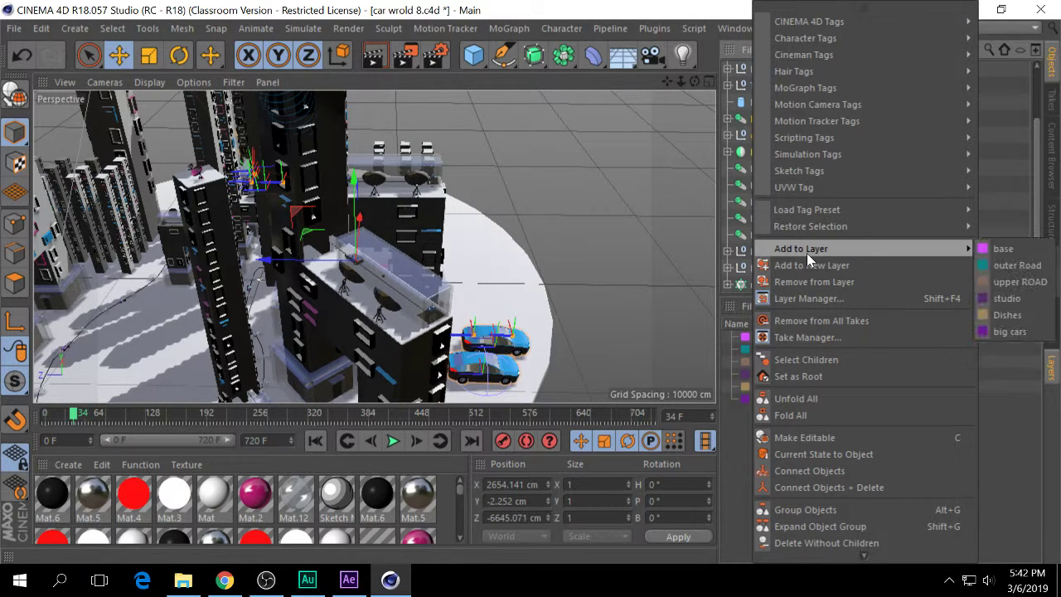
pyautogui.click(1025, 333)
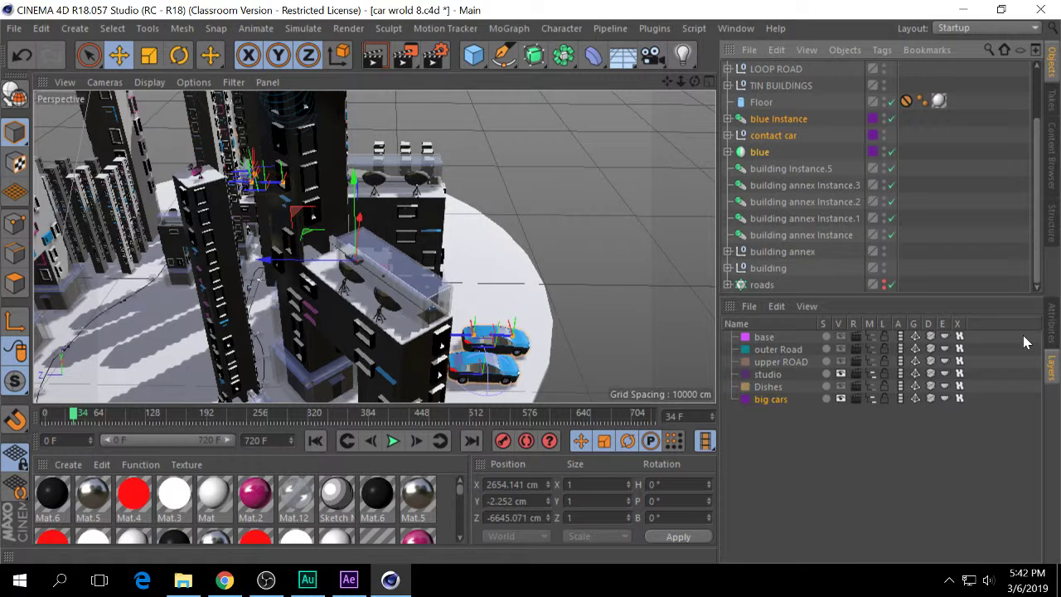
pyautogui.click(840, 399)
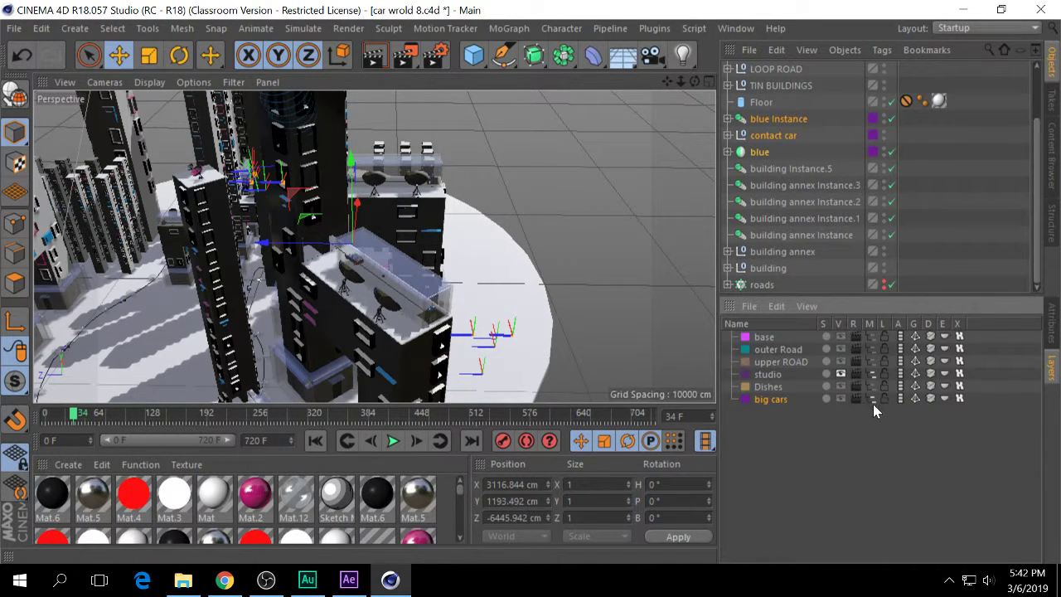
pyautogui.click(872, 399)
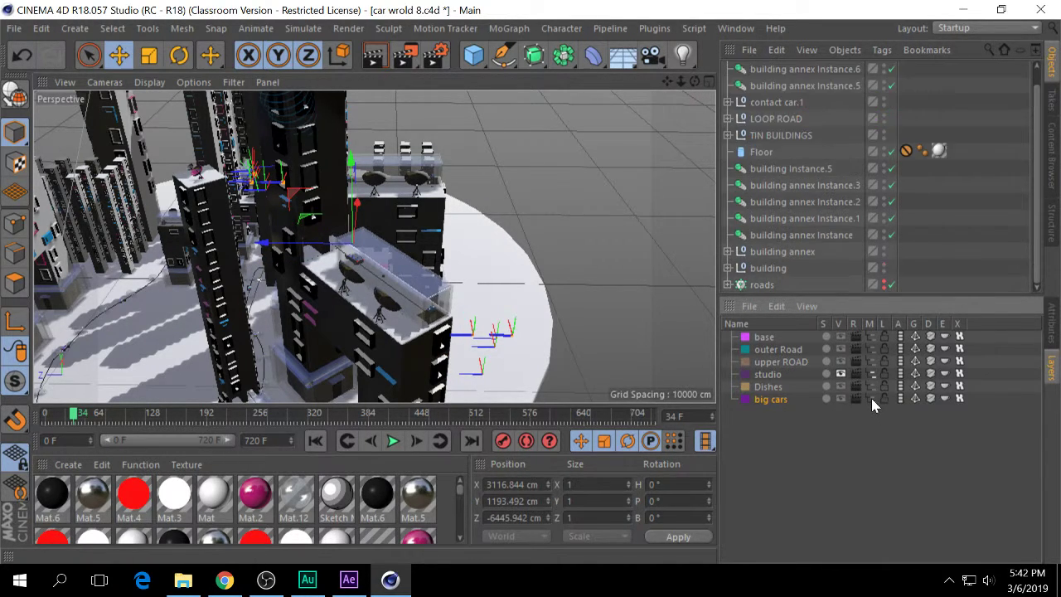
# Inspect contact car.1 in the viewport and add it with all its children to the big cars layer.
pyautogui.click(776, 104)
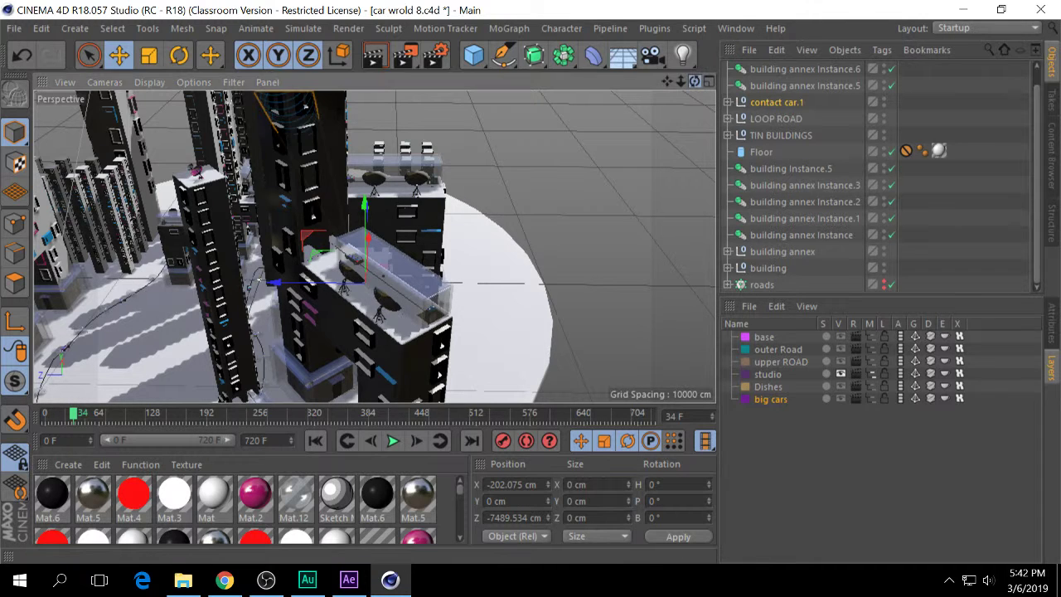
pyautogui.moveTo(695, 80)
pyautogui.mouseDown()
pyautogui.moveTo(671, 88)
pyautogui.moveTo(698, 83)
pyautogui.mouseUp()
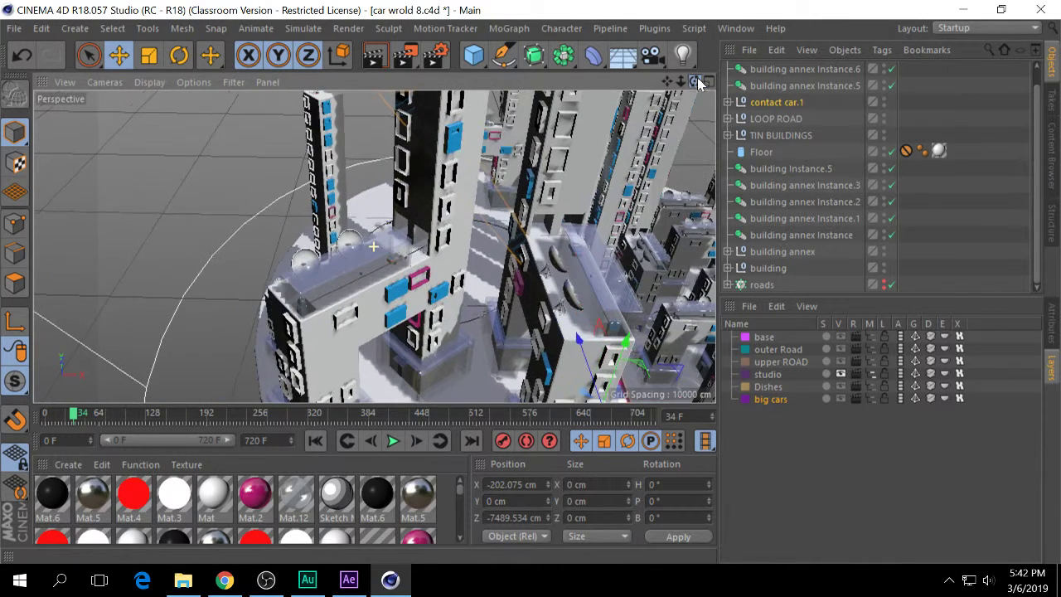
pyautogui.moveTo(192, 149)
pyautogui.keyDown('alt'); pyautogui.mouseDown()
pyautogui.moveTo(251, 183)
pyautogui.moveTo(191, 149)
pyautogui.mouseUp(); pyautogui.keyUp('alt')
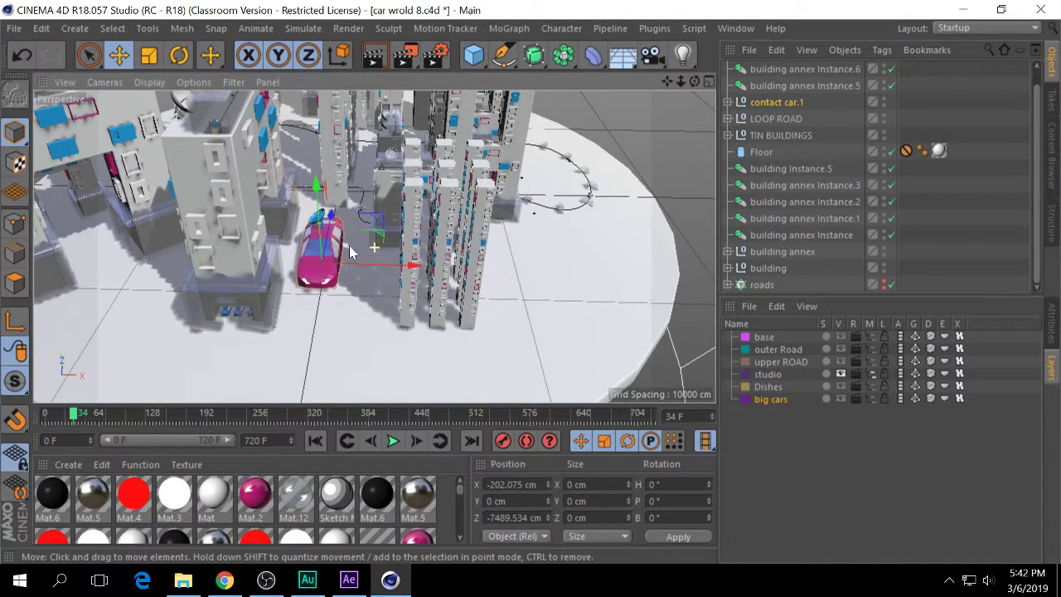
pyautogui.keyDown('alt'); pyautogui.moveTo(349, 246); pyautogui.dragTo(484, 237, button='right'); pyautogui.keyUp('alt')
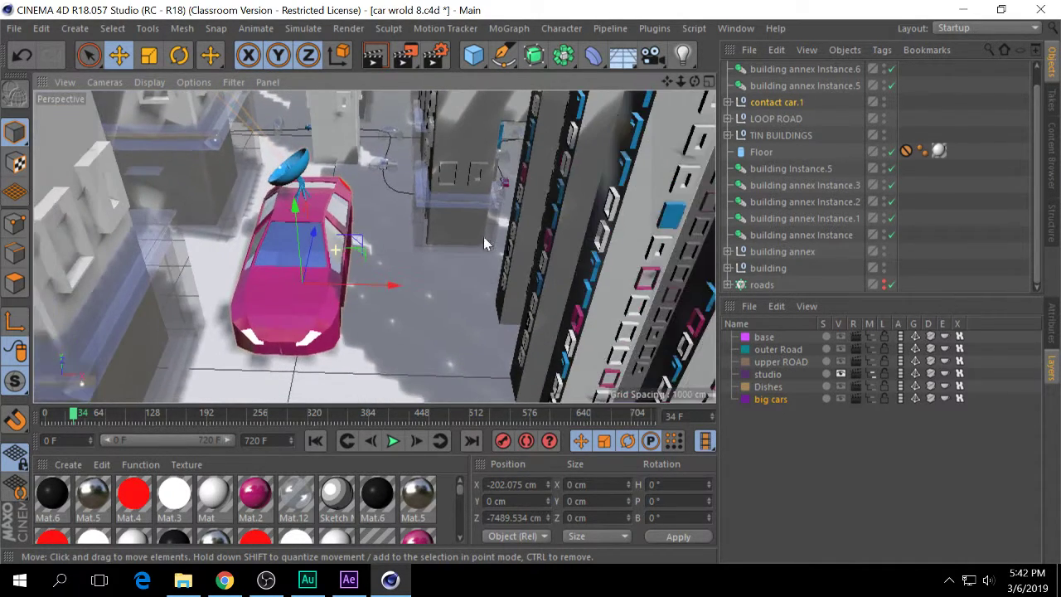
pyautogui.rightClick(776, 103)
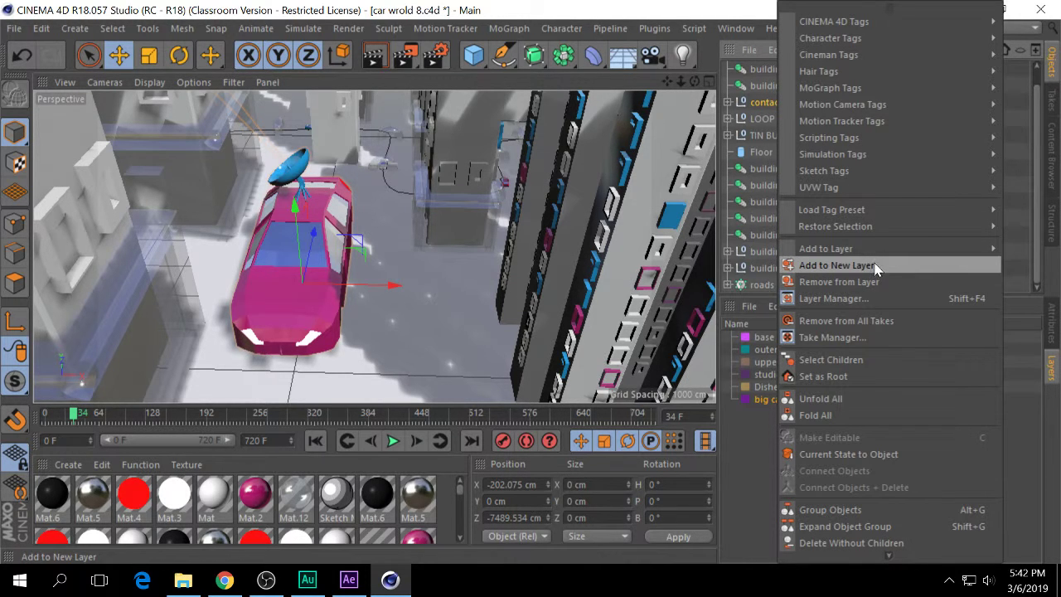
pyautogui.moveTo(869, 248)
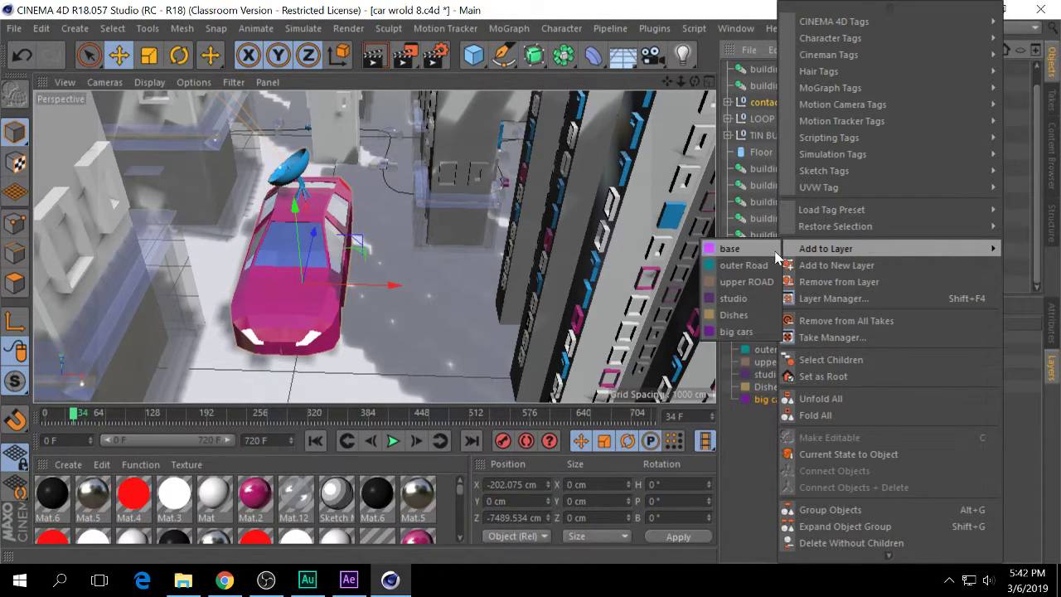
pyautogui.click(885, 360)
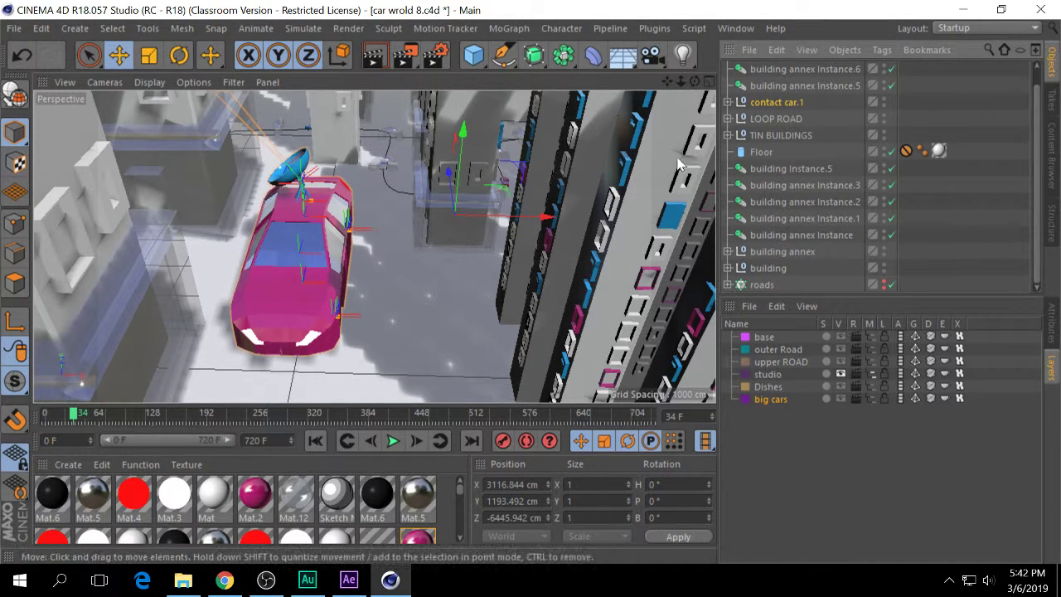
pyautogui.rightClick(757, 101)
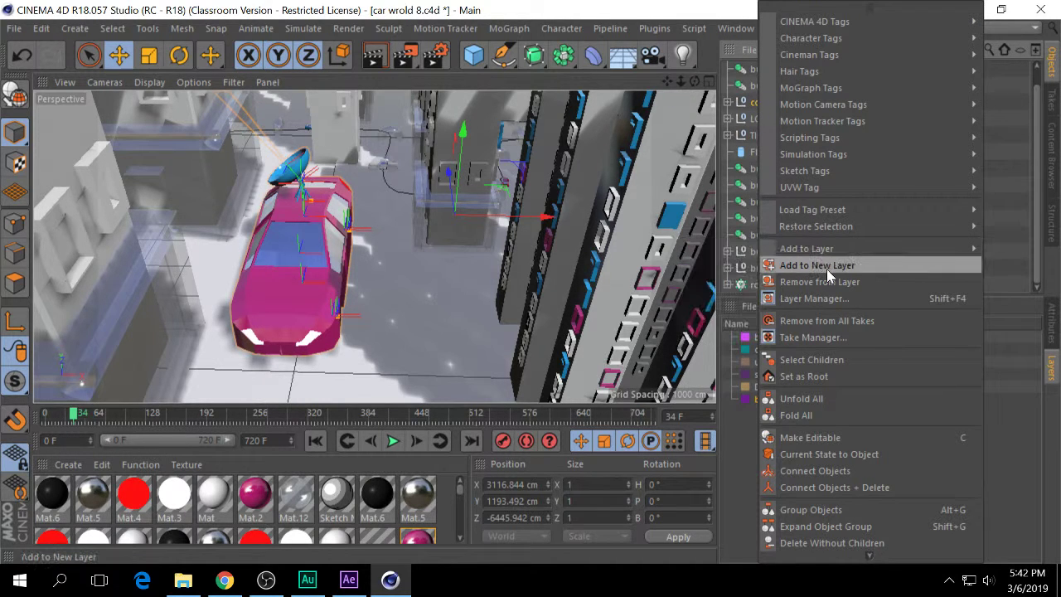
pyautogui.moveTo(820, 249)
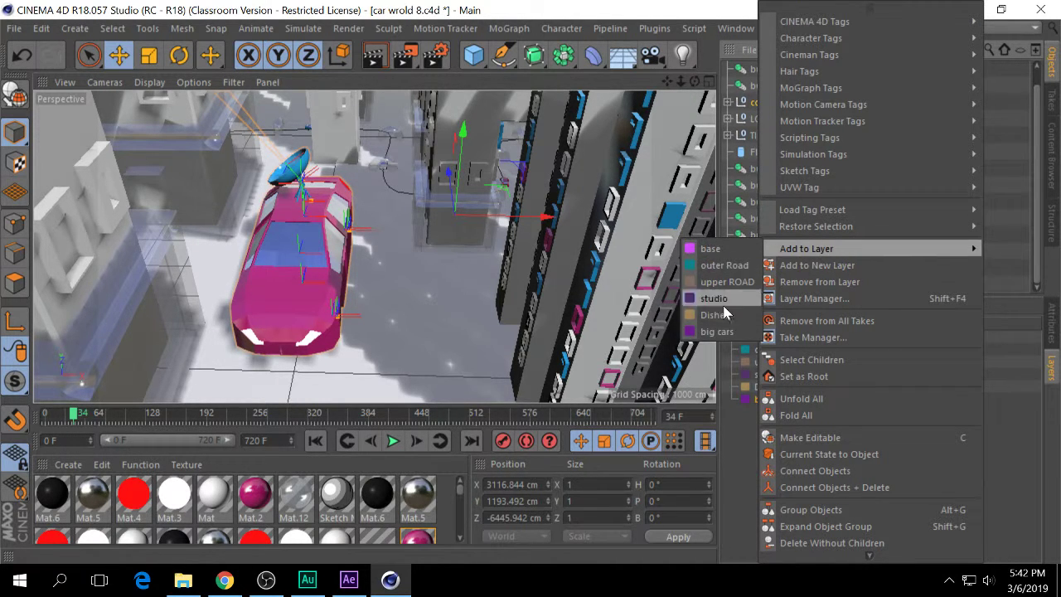
pyautogui.click(728, 331)
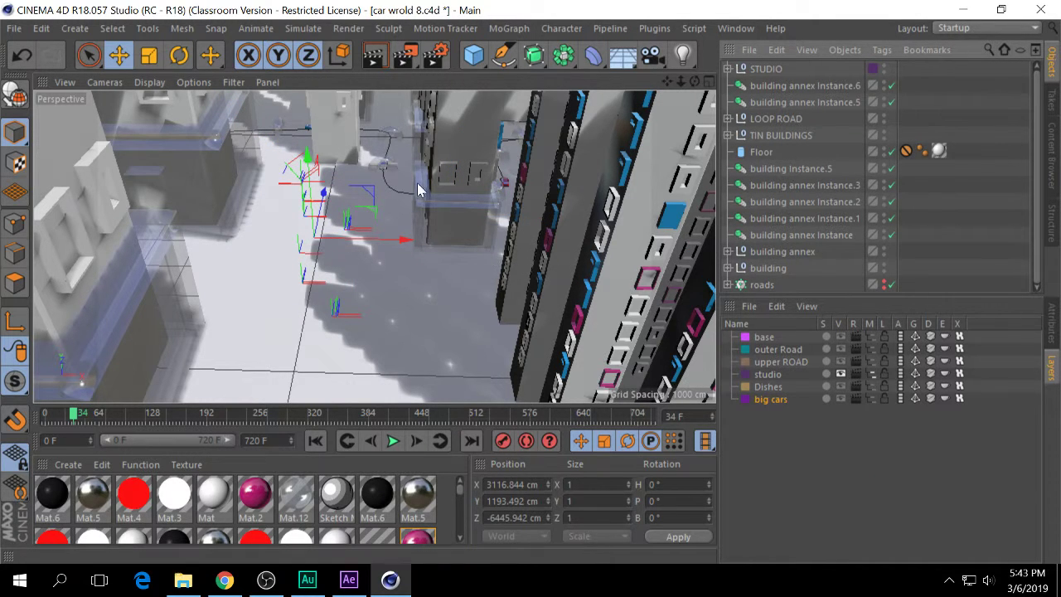
# Reorder the hierarchy so that LOOP ROAD and TIN BUILDINGS sit directly below Floor.
pyautogui.click(771, 136)
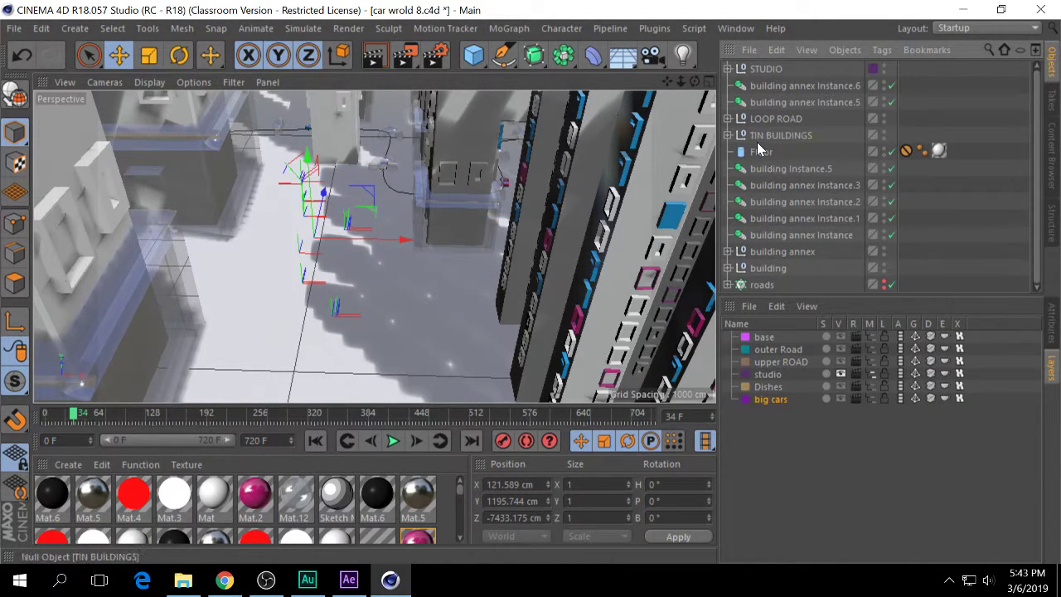
pyautogui.moveTo(769, 153); pyautogui.dragTo(768, 155)
pyautogui.moveTo(766, 117); pyautogui.dragTo(768, 142)
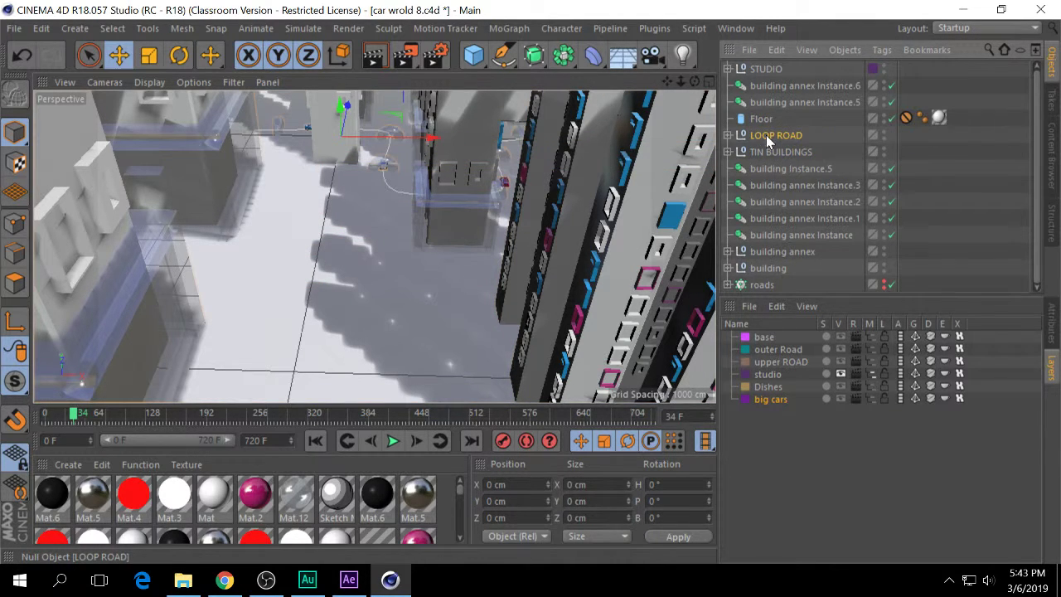
pyautogui.keyDown('shift'); pyautogui.click(761, 284); pyautogui.keyUp('shift')
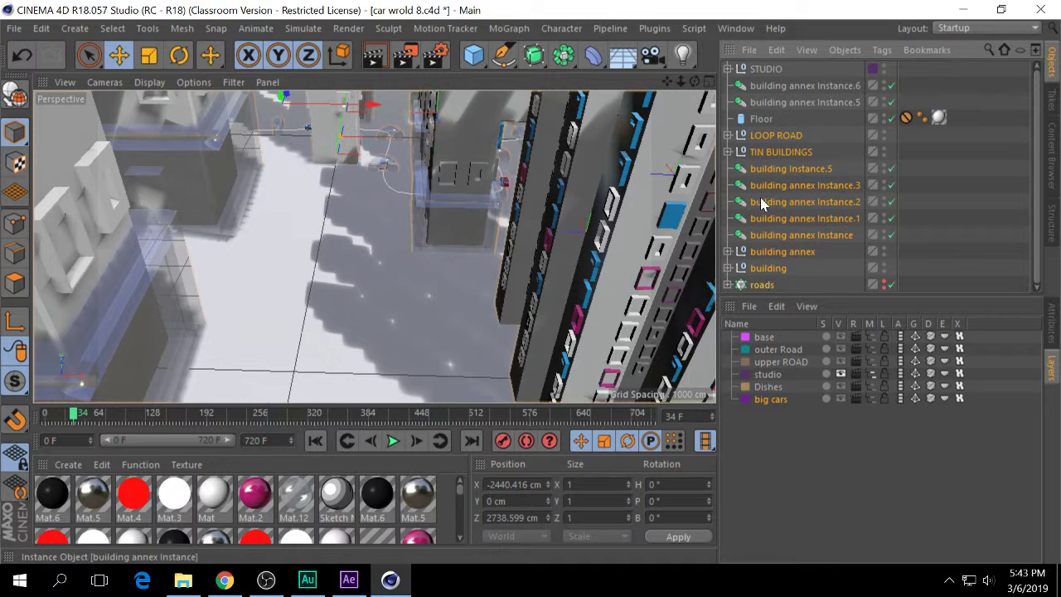
pyautogui.click(766, 135)
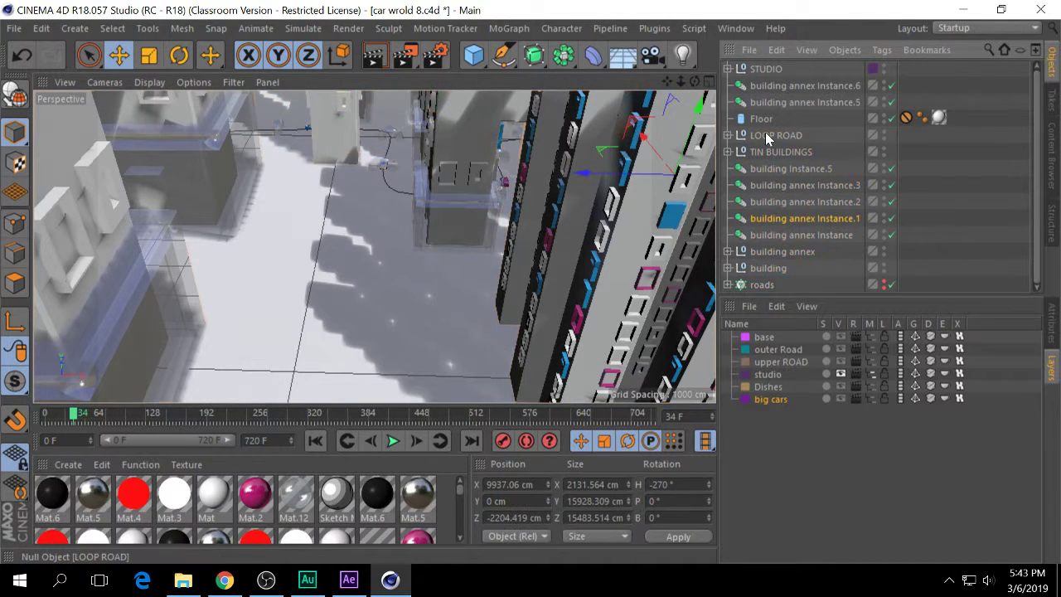
pyautogui.click(773, 267)
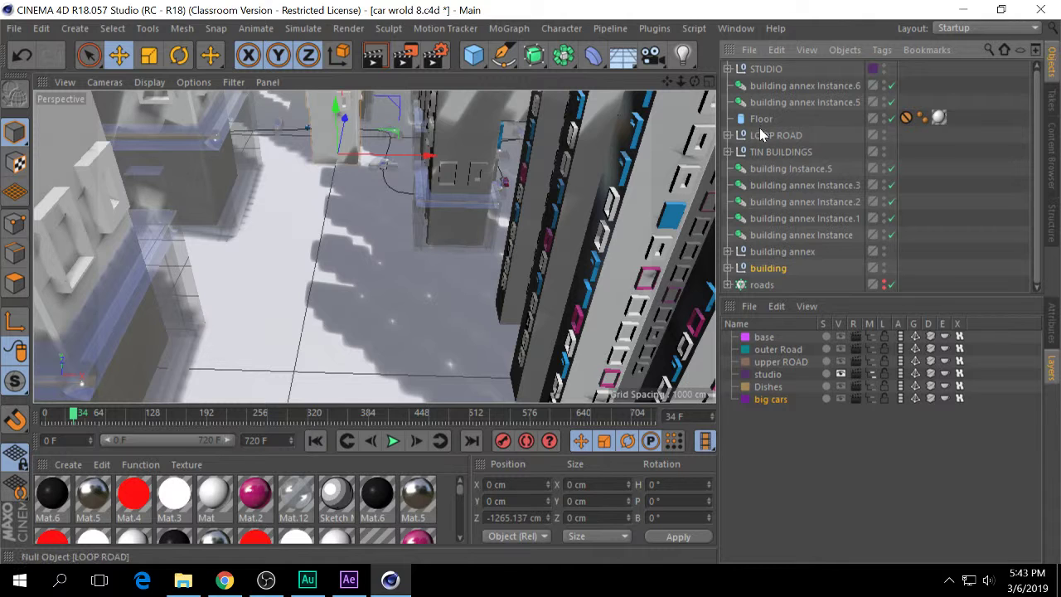
# Examine the LOOP ROAD object's path and cars between the buildings in the viewport.
pyautogui.click(775, 136)
pyautogui.rightClick(761, 138)
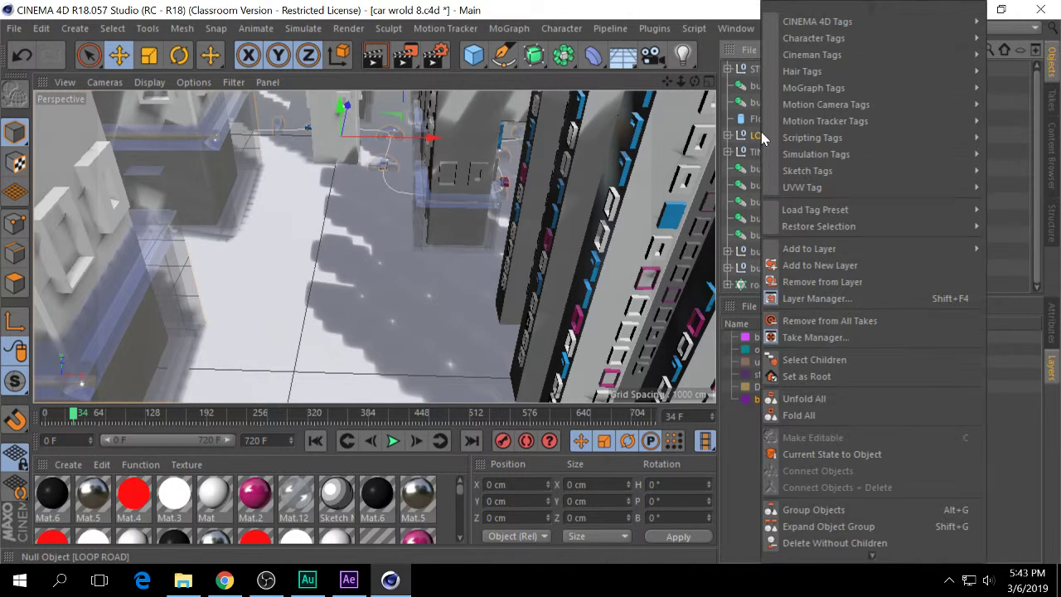
pyautogui.click(368, 174)
pyautogui.keyDown('alt'); pyautogui.moveTo(380, 150); pyautogui.dragTo(498, 120, button='middle'); pyautogui.keyUp('alt')
pyautogui.keyDown('alt'); pyautogui.moveTo(498, 121); pyautogui.dragTo(457, 355); pyautogui.keyUp('alt')
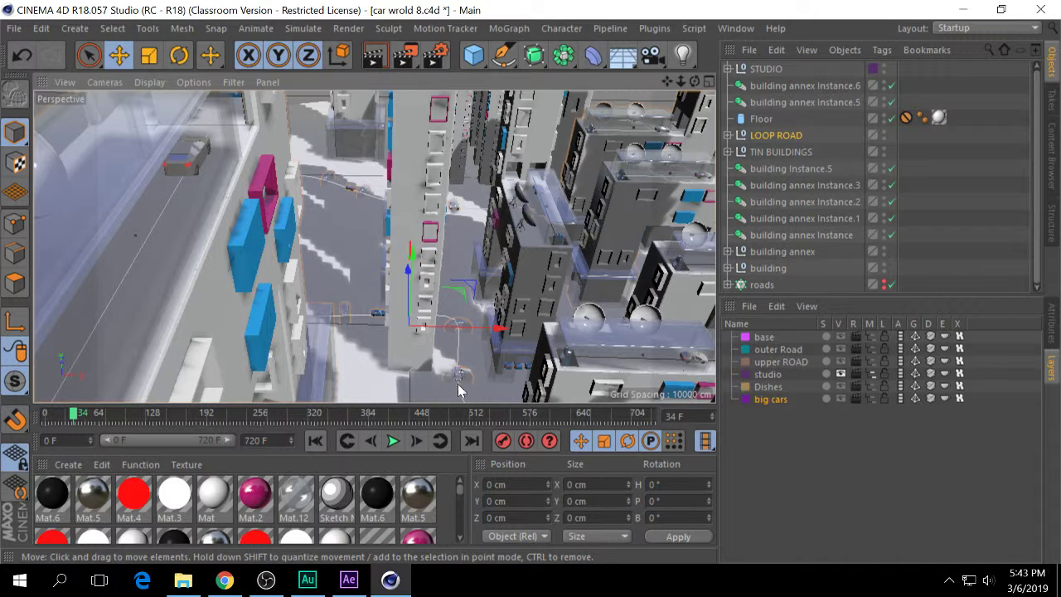
pyautogui.scroll(10, 461, 381)
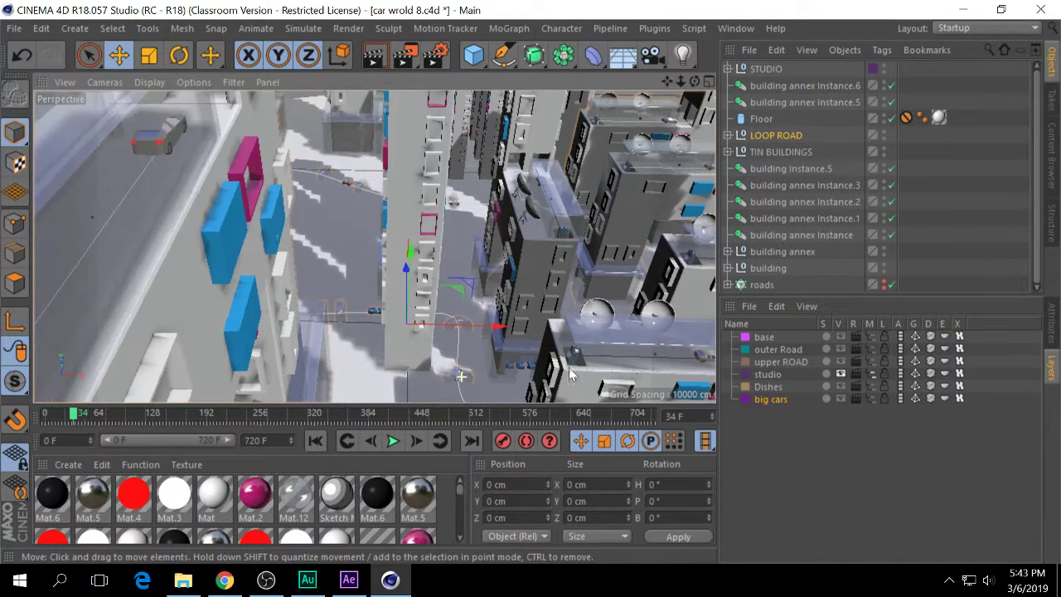
pyautogui.scroll(-2, 462, 377)
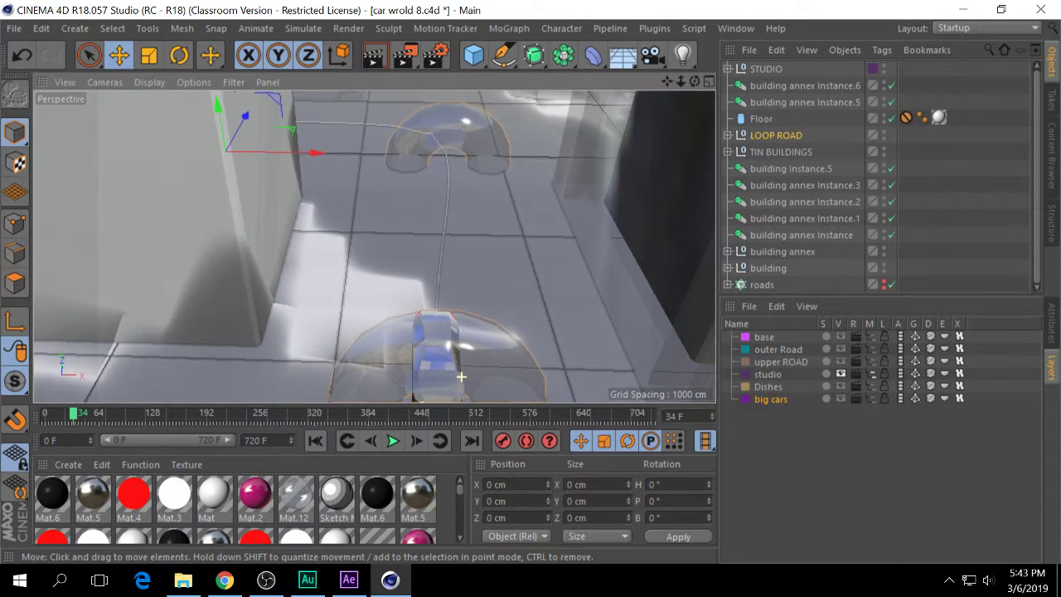
pyautogui.scroll(-5, 462, 377)
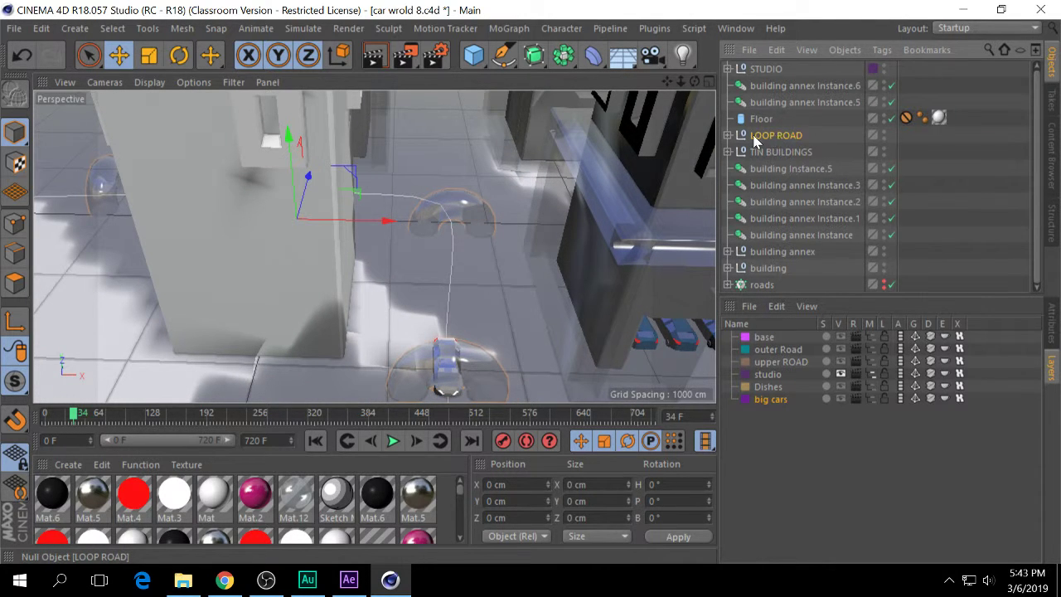
# Add LOOP ROAD and all its children to a new layer.
pyautogui.rightClick(777, 137)
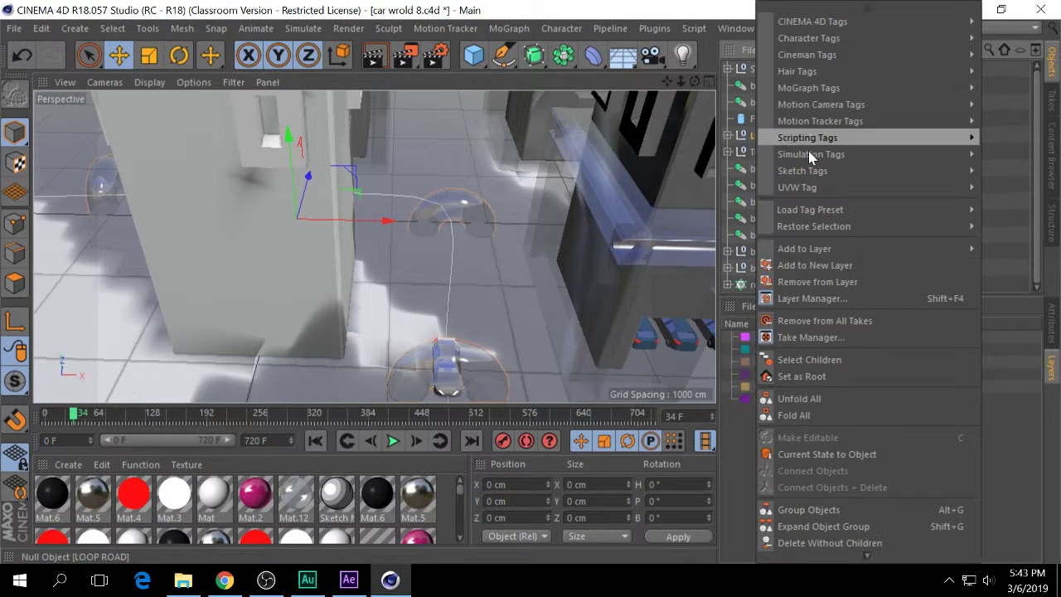
pyautogui.click(823, 360)
pyautogui.rightClick(796, 196)
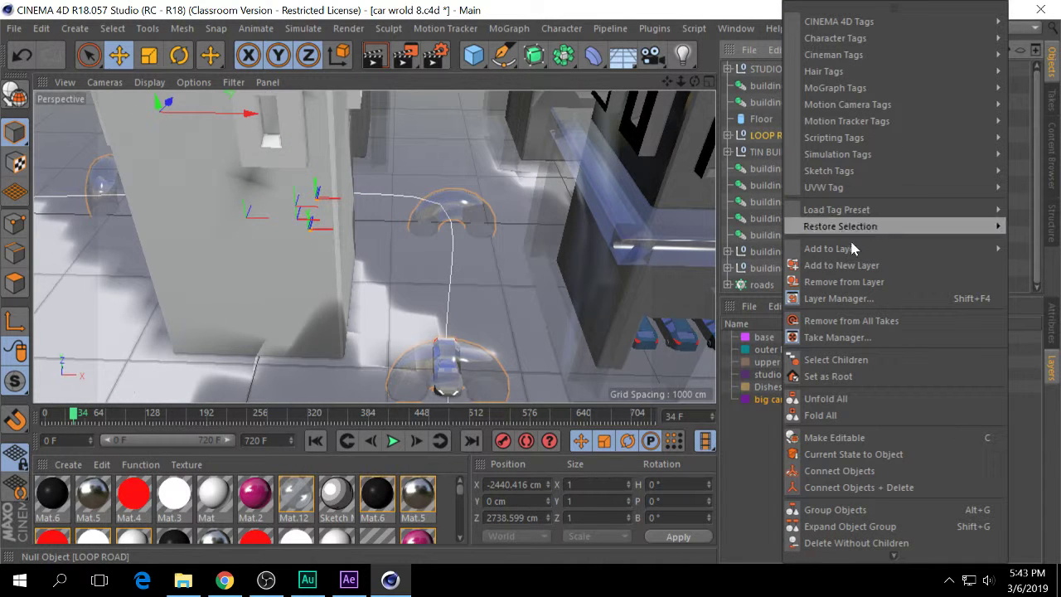
pyautogui.click(852, 266)
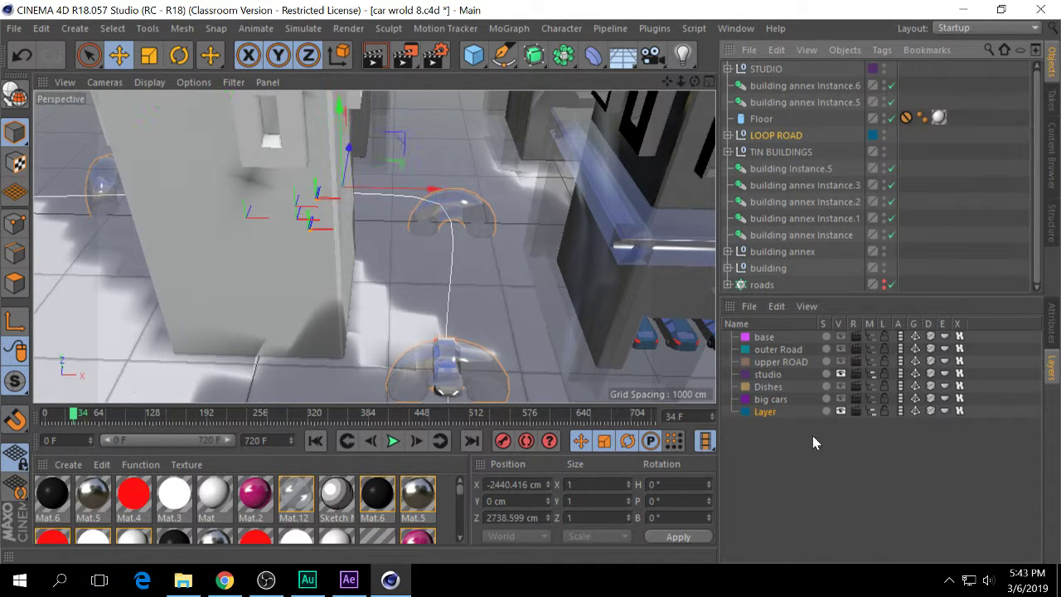
# Name the new layer loo road and hide its objects from the object hierarchy.
pyautogui.doubleClick(761, 411)
pyautogui.write('lo')
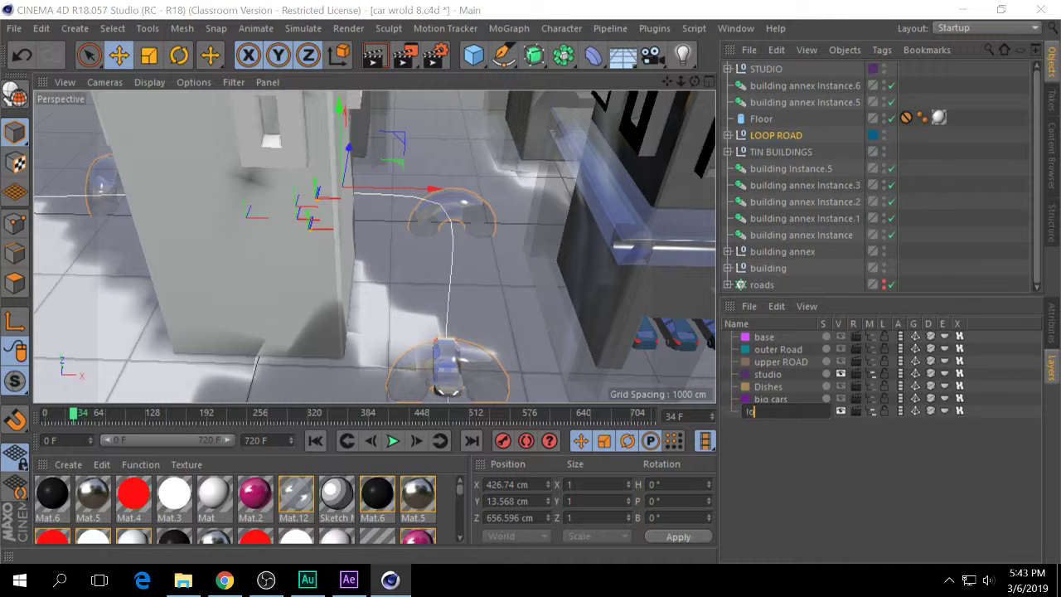
pyautogui.write('o road')
pyautogui.press('Return')
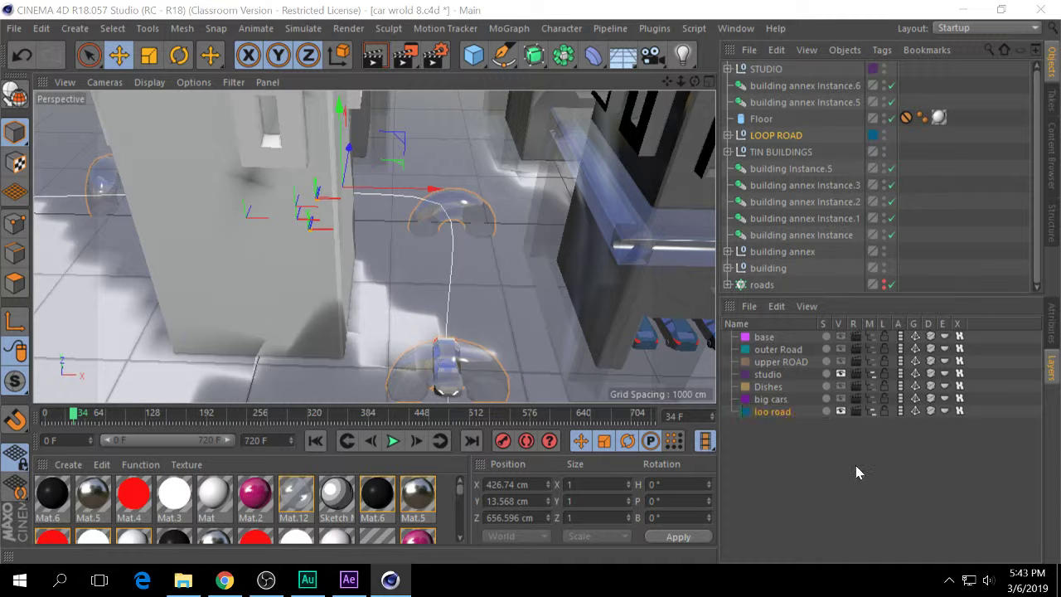
pyautogui.click(868, 411)
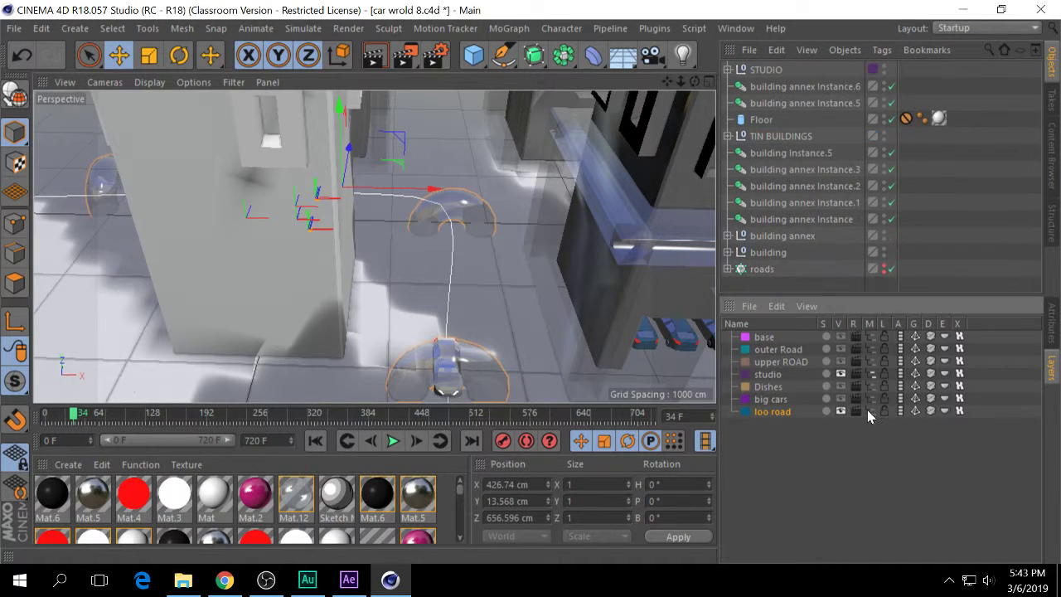
# Add TIN BUILDINGS through building, including the building instances between them and all their children, to a new layer.
pyautogui.click(770, 137)
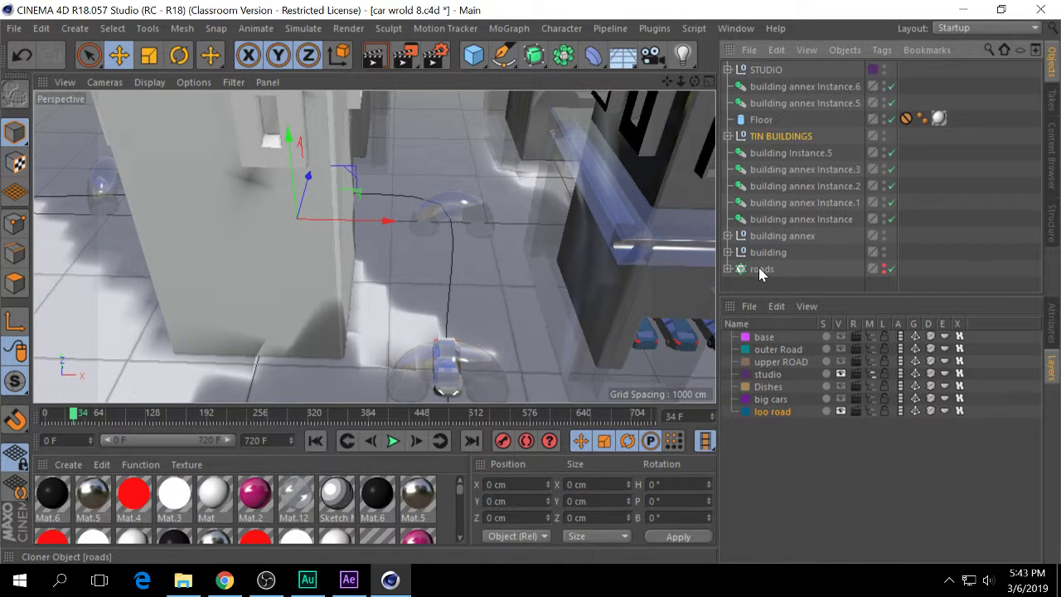
pyautogui.keyDown('shift'); pyautogui.click(762, 270); pyautogui.keyUp('shift')
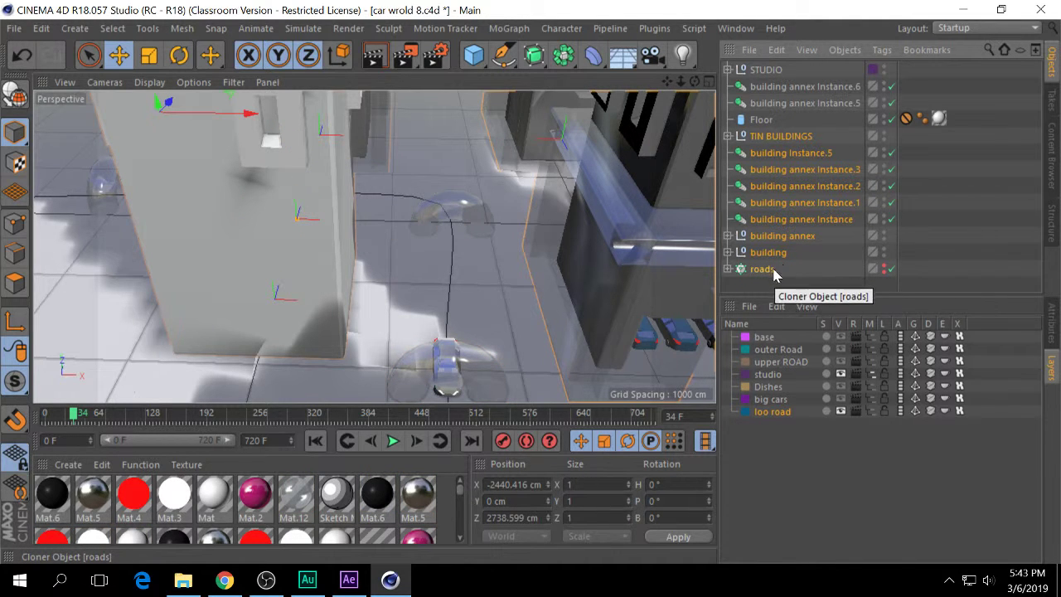
pyautogui.rightClick(756, 137)
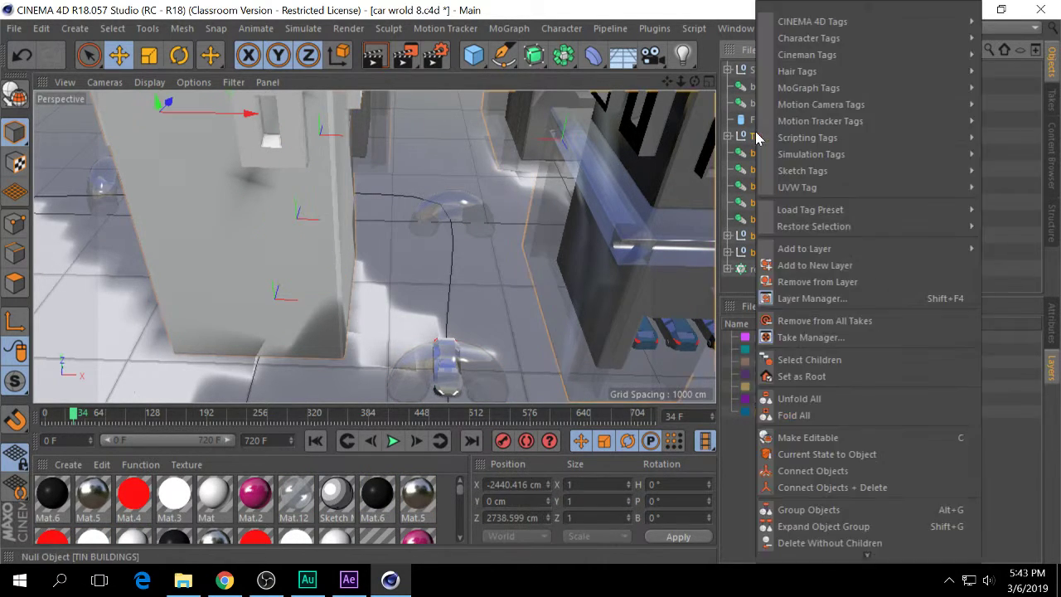
pyautogui.moveTo(801, 192)
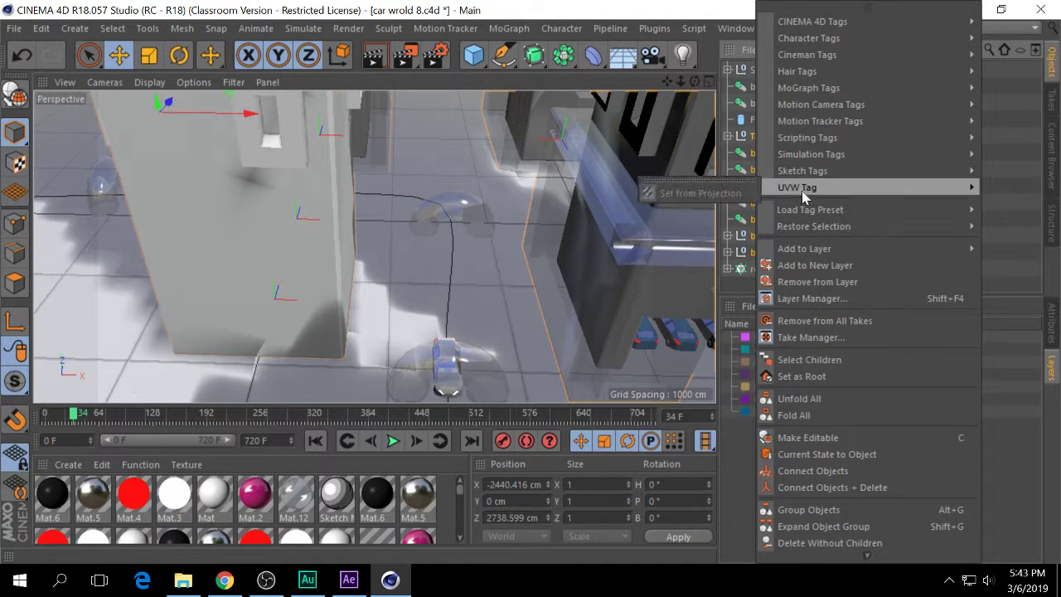
pyautogui.click(818, 368)
pyautogui.rightClick(773, 137)
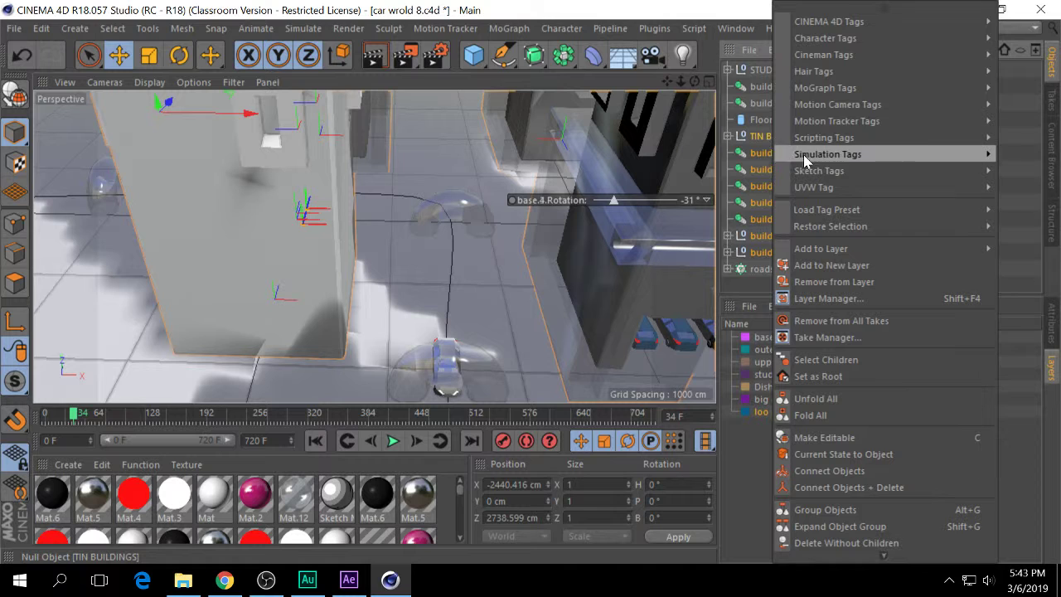
pyautogui.moveTo(835, 257)
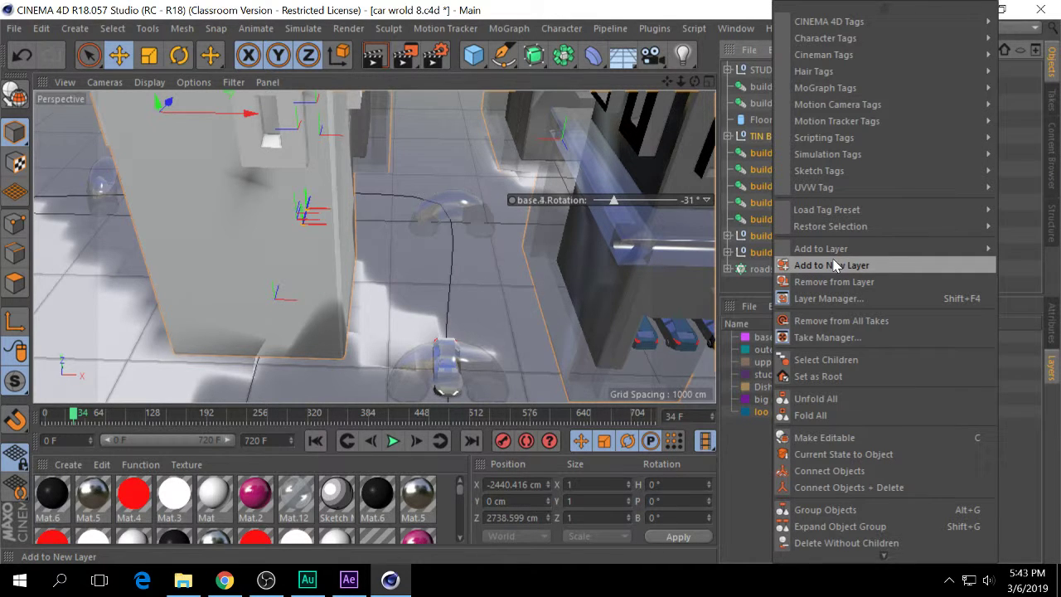
pyautogui.click(832, 265)
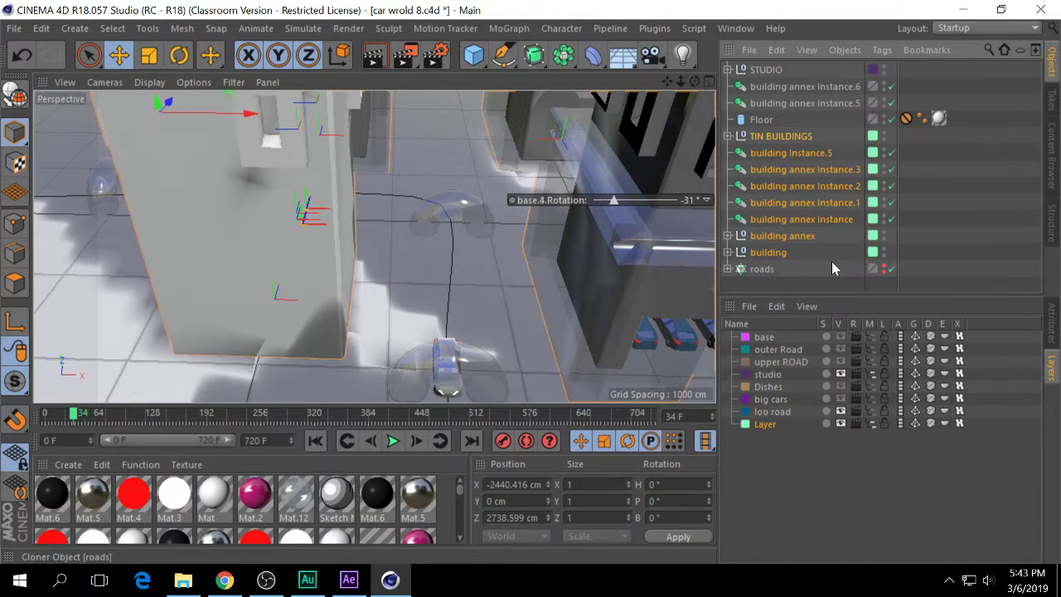
# Name the new layer buildings and hide both the buildings and loo road layers in the viewport.
pyautogui.doubleClick(757, 424)
pyautogui.write('buildings')
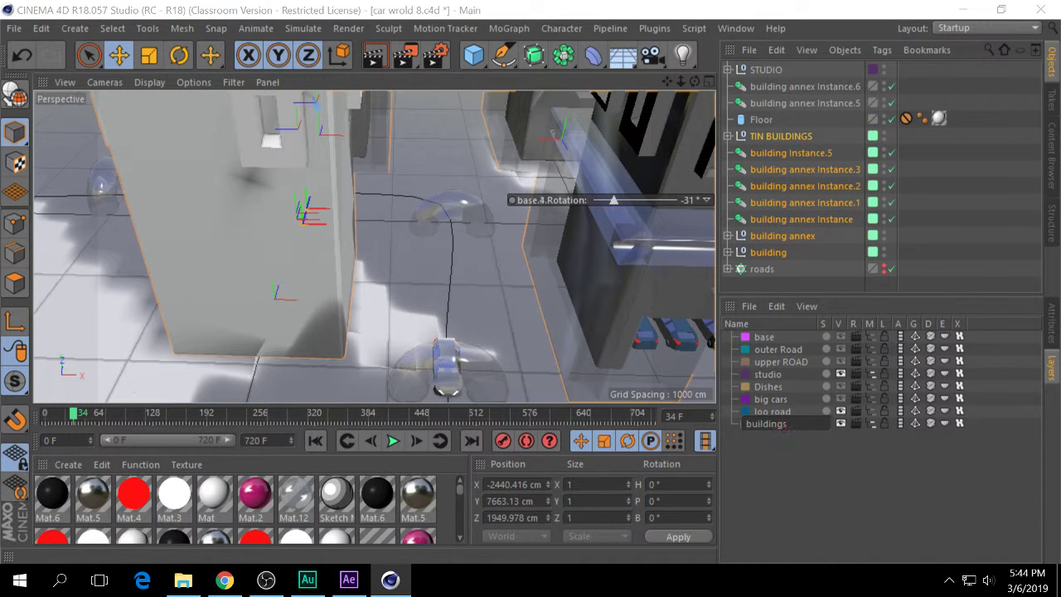
pyautogui.press('Return')
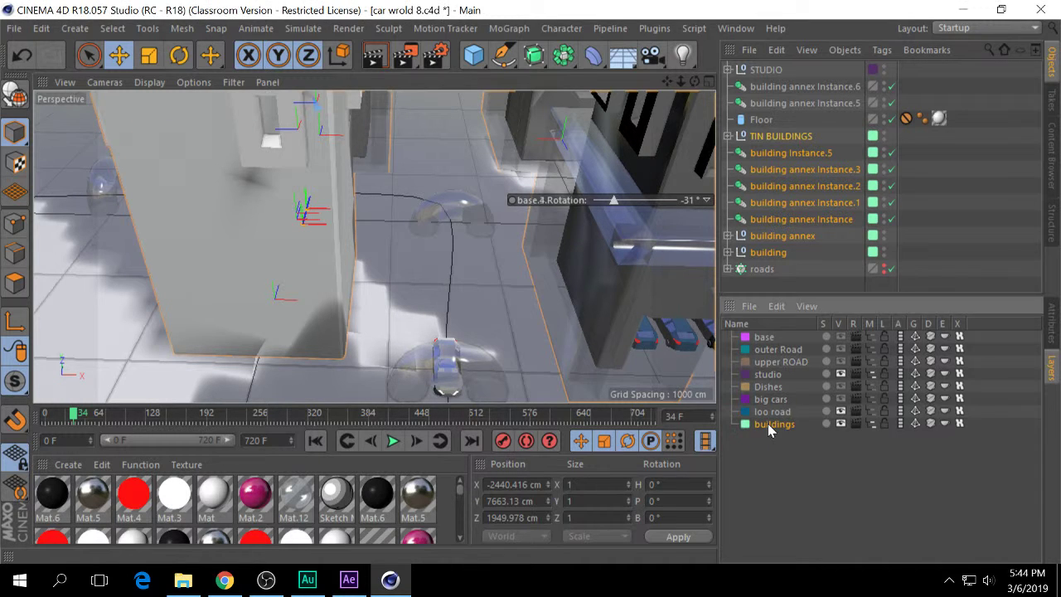
pyautogui.click(840, 424)
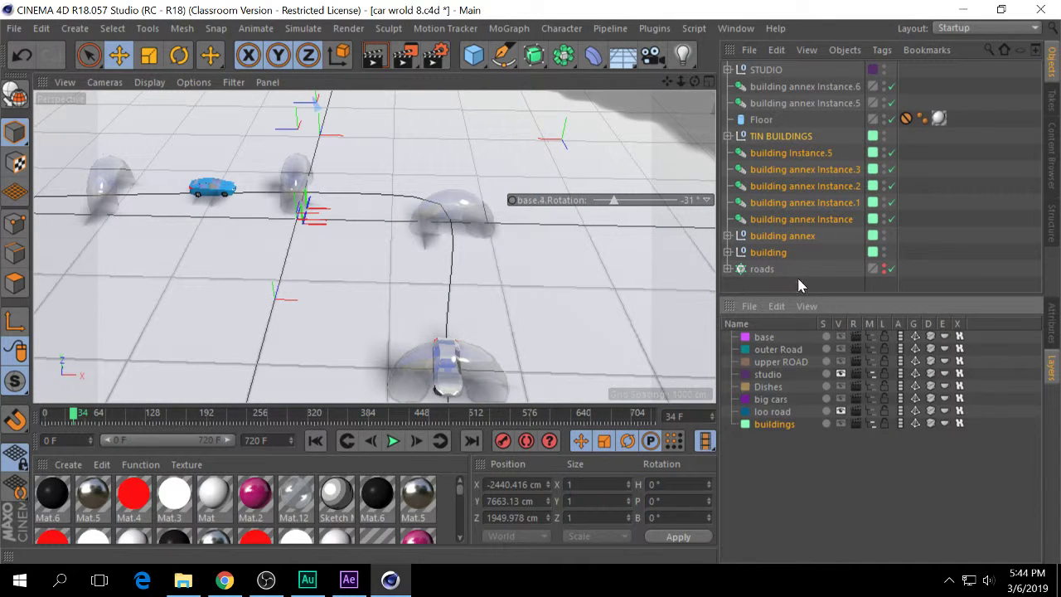
pyautogui.click(840, 411)
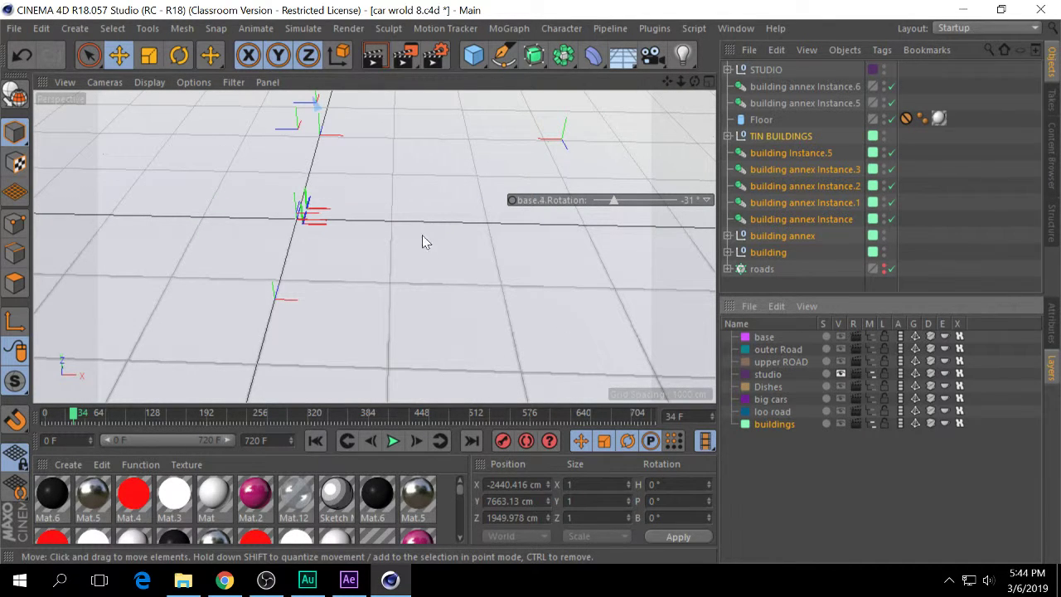
# Check the TIN BUILDINGS group for buildings left off the layer, and move Floor directly below STUDIO in the hierarchy.
pyautogui.scroll(-5, 179, 284)
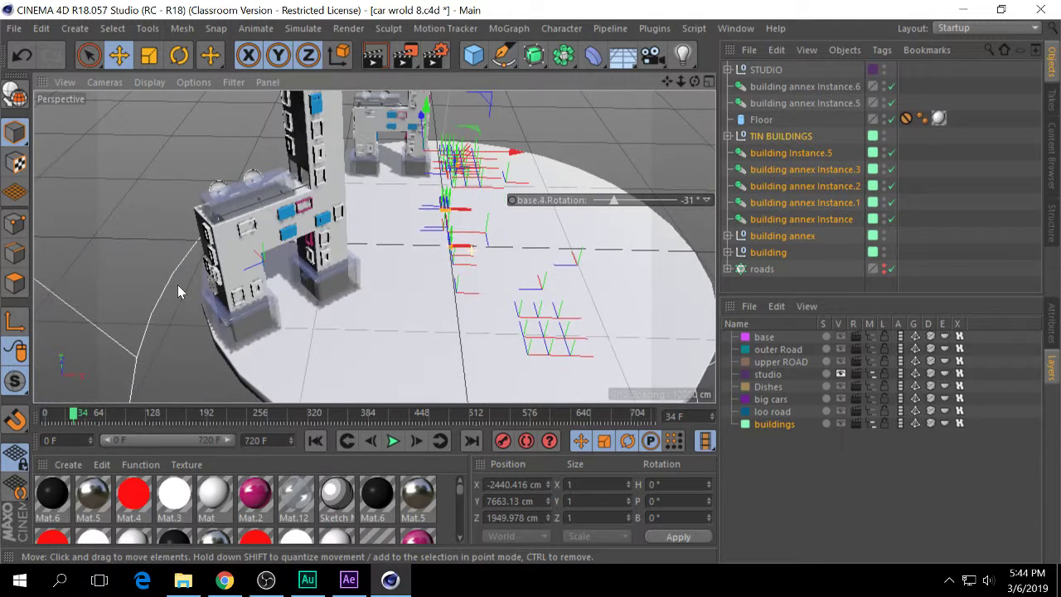
pyautogui.scroll(-5, 291, 263)
pyautogui.scroll(3, 291, 269)
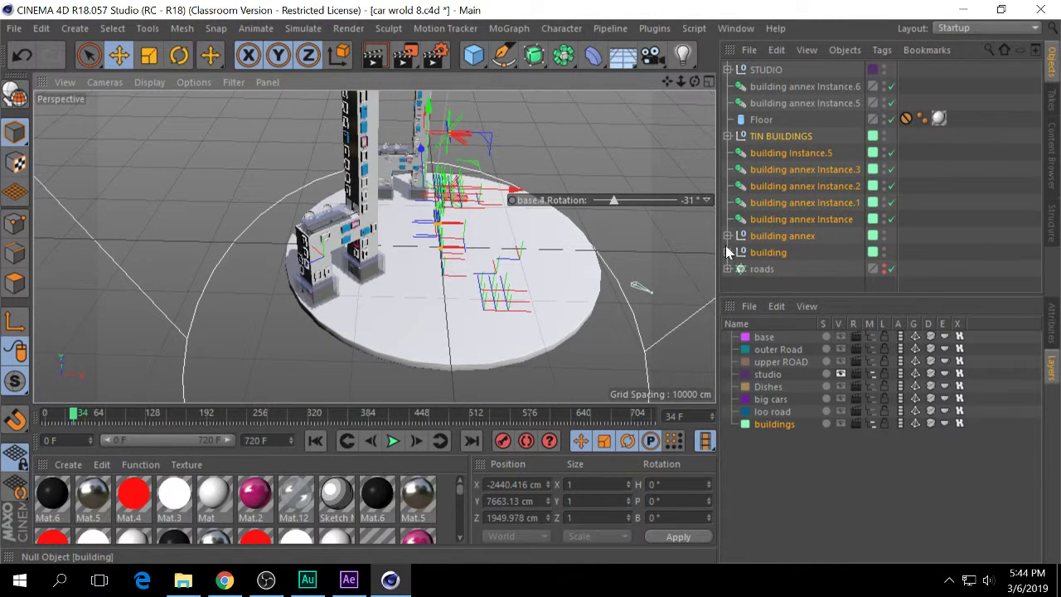
pyautogui.click(729, 136)
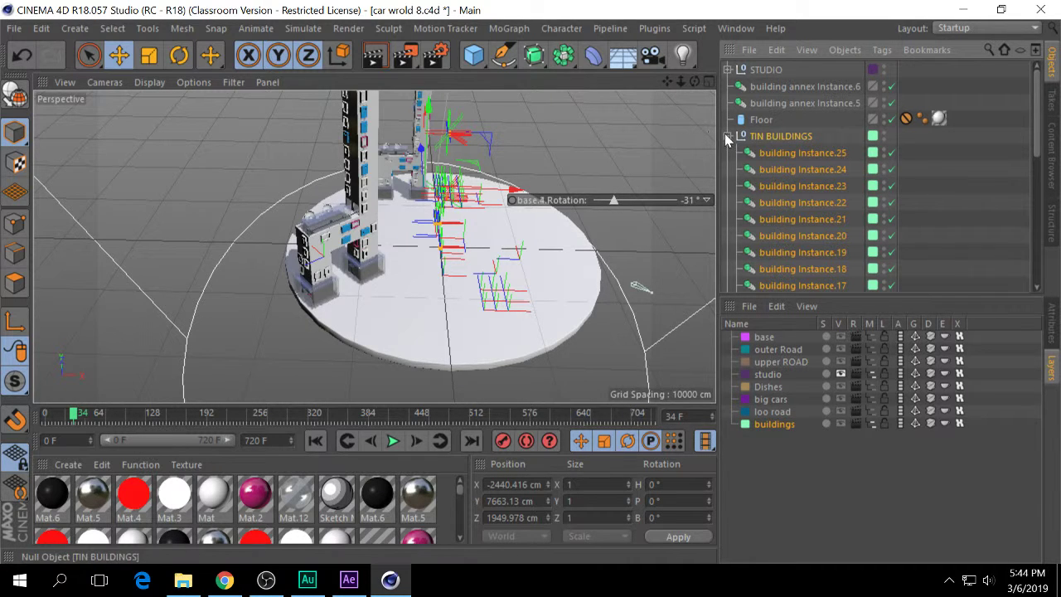
pyautogui.click(729, 136)
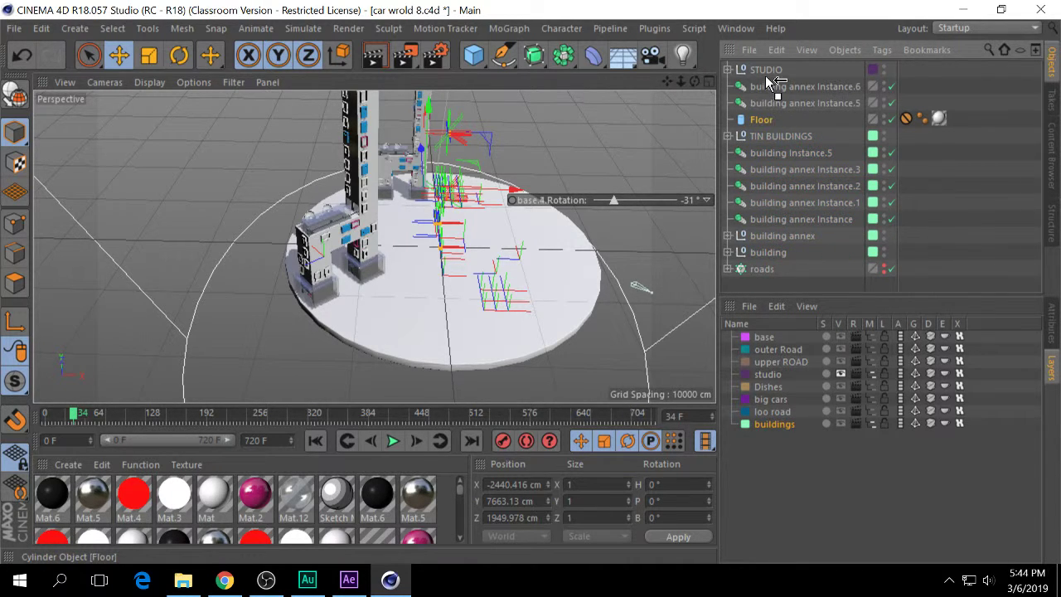
pyautogui.moveTo(771, 80); pyautogui.dragTo(771, 80)
# Add building annex Instance.6 and building annex Instance.5 to the existing buildings layer.
pyautogui.click(771, 103)
pyautogui.keyDown('shift'); pyautogui.click(773, 119); pyautogui.keyUp('shift')
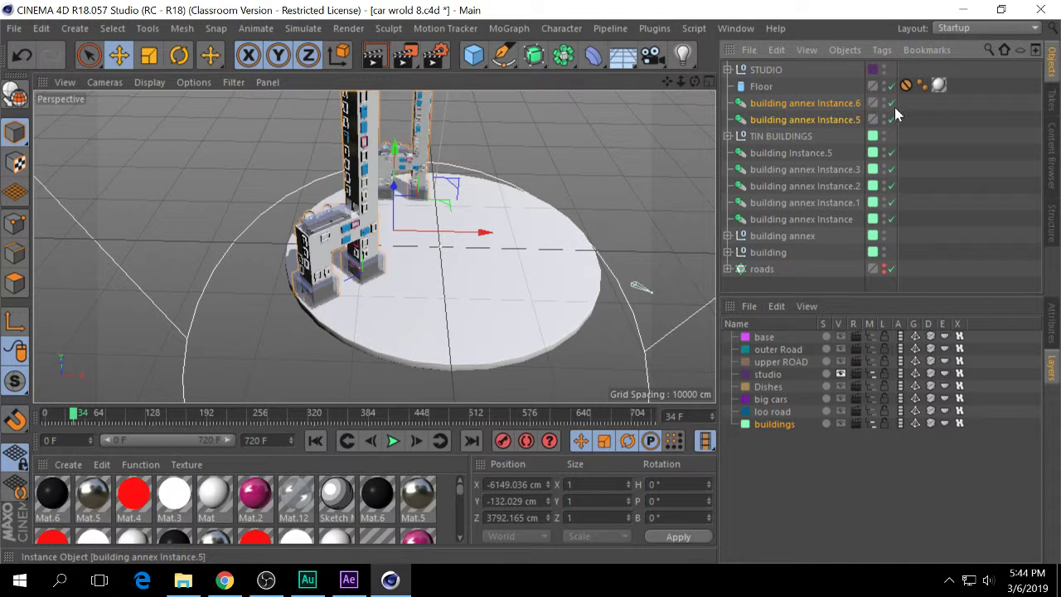
pyautogui.rightClick(824, 119)
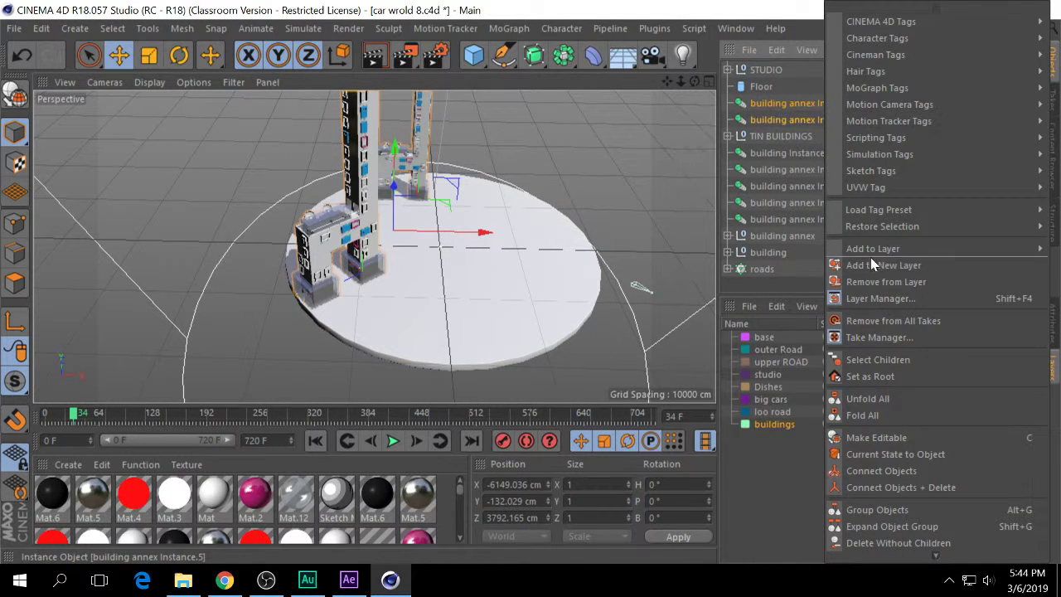
pyautogui.moveTo(871, 248)
pyautogui.click(793, 365)
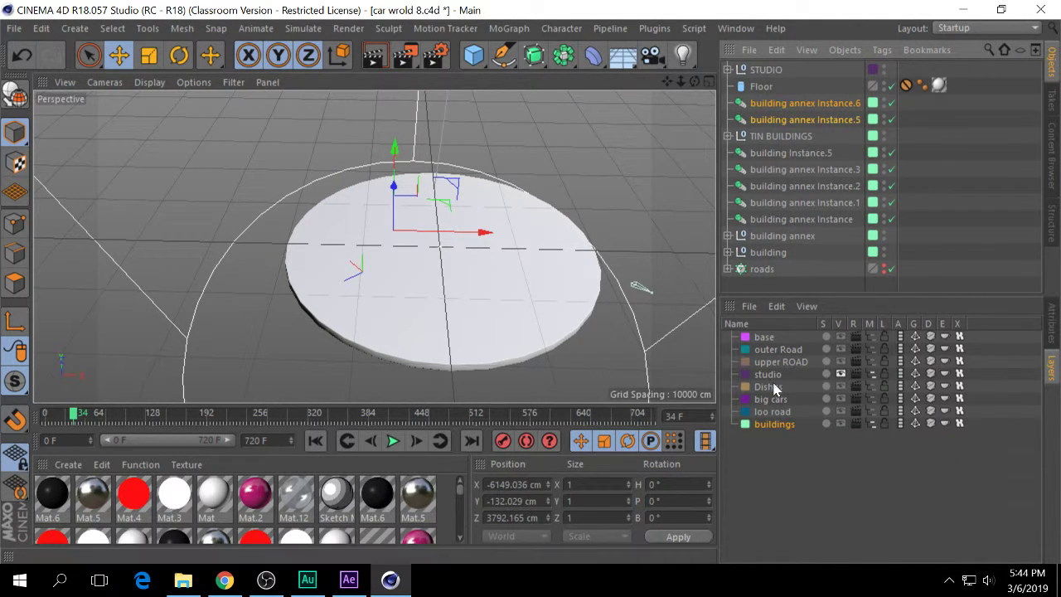
# Show the buildings layer, examine the buildings on the floor from several angles, and hide the layer again.
pyautogui.click(839, 374)
pyautogui.click(842, 424)
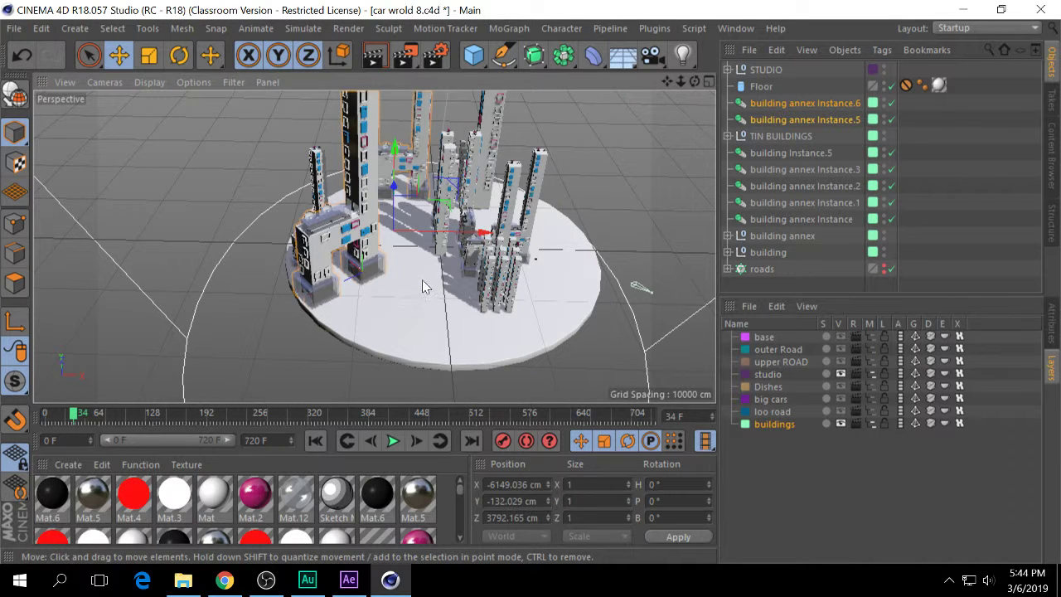
pyautogui.keyDown('alt'); pyautogui.moveTo(359, 287); pyautogui.dragTo(521, 272); pyautogui.keyUp('alt')
pyautogui.keyDown('alt'); pyautogui.moveTo(521, 272); pyautogui.dragTo(525, 277, button='middle'); pyautogui.keyUp('alt')
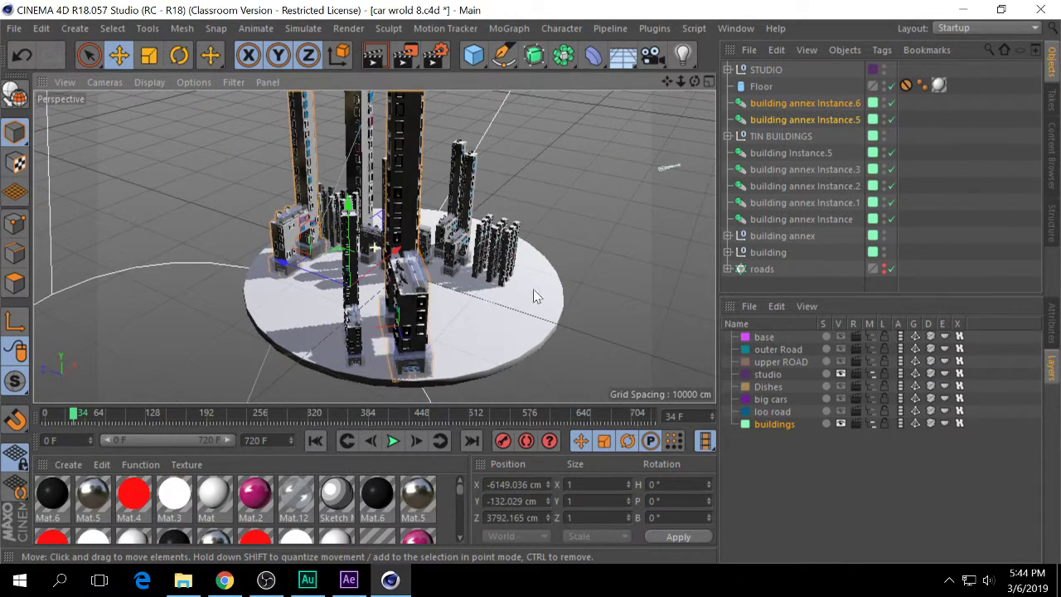
pyautogui.keyDown('alt'); pyautogui.moveTo(502, 294); pyautogui.dragTo(357, 299); pyautogui.keyUp('alt')
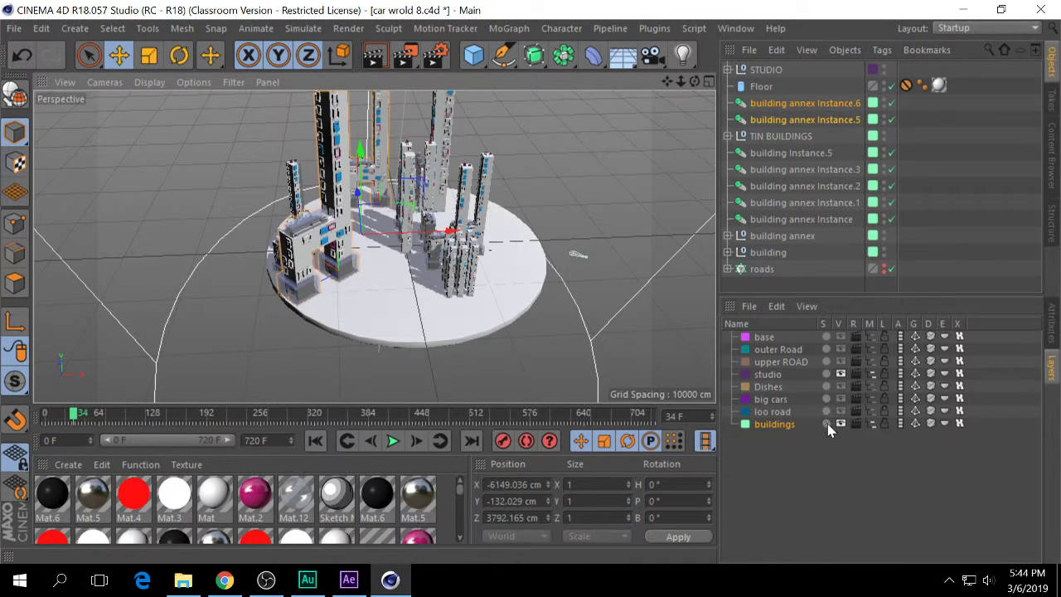
pyautogui.click(841, 424)
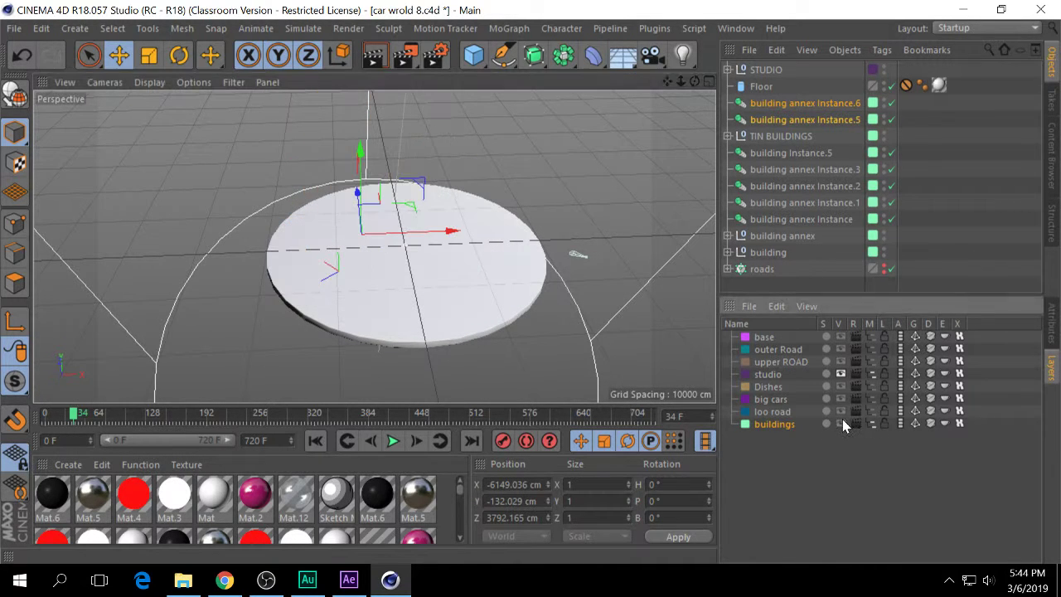
# Show the outer Road layer, examine its road and cars up close, and hide the layer again.
pyautogui.click(840, 349)
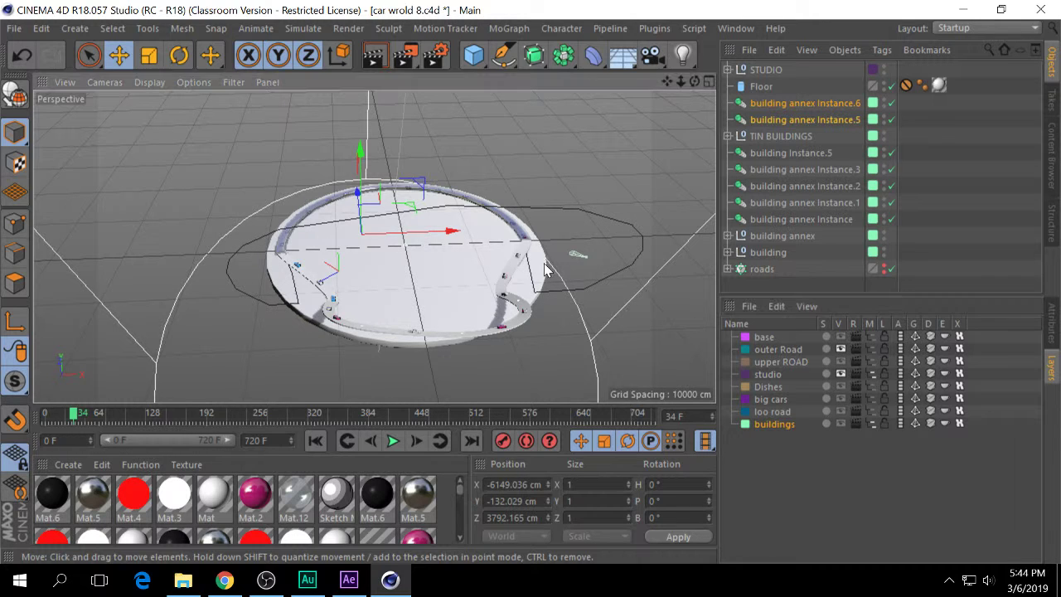
pyautogui.keyDown('alt'); pyautogui.moveTo(493, 286); pyautogui.dragTo(280, 206); pyautogui.keyUp('alt')
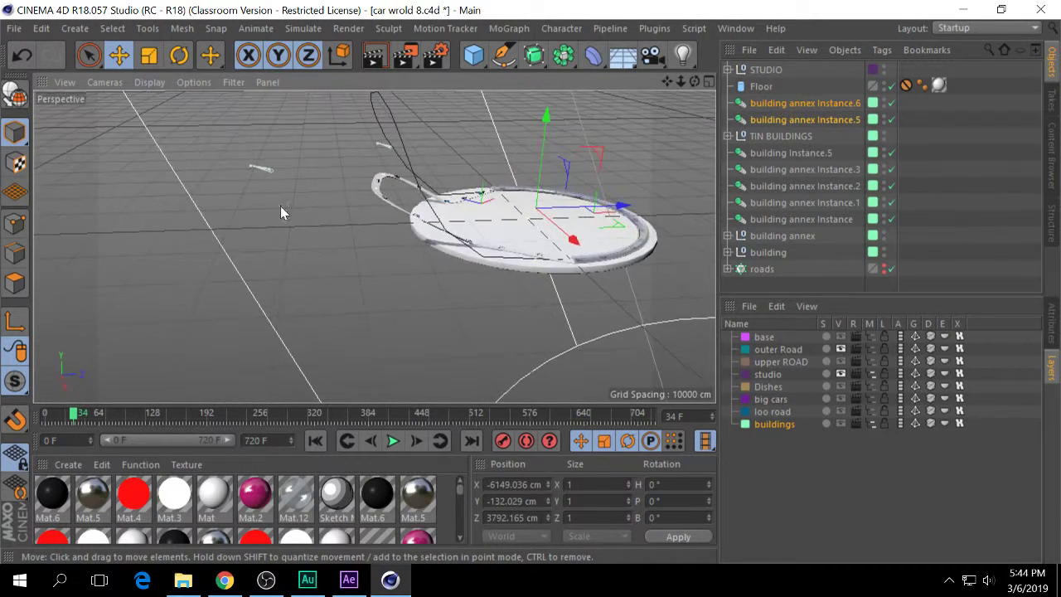
pyautogui.scroll(10, 381, 189)
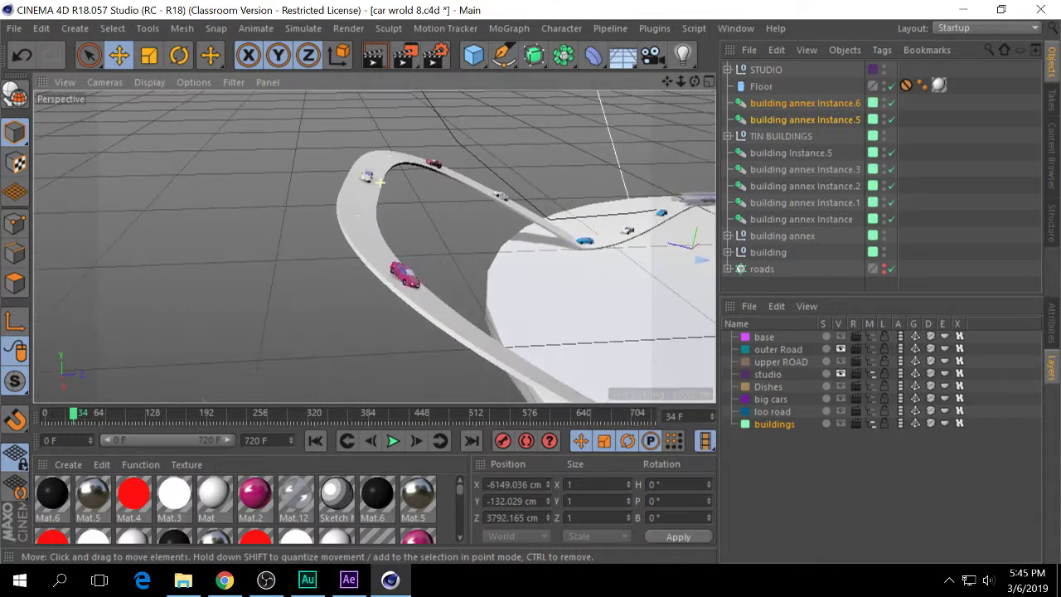
pyautogui.scroll(-2, 382, 186)
pyautogui.keyDown('alt'); pyautogui.moveTo(647, 313); pyautogui.dragTo(374, 247, button='middle'); pyautogui.keyUp('alt')
pyautogui.keyDown('alt'); pyautogui.moveTo(488, 252); pyautogui.dragTo(164, 211); pyautogui.keyUp('alt')
pyautogui.keyDown('alt'); pyautogui.moveTo(213, 293); pyautogui.dragTo(151, 286); pyautogui.keyUp('alt')
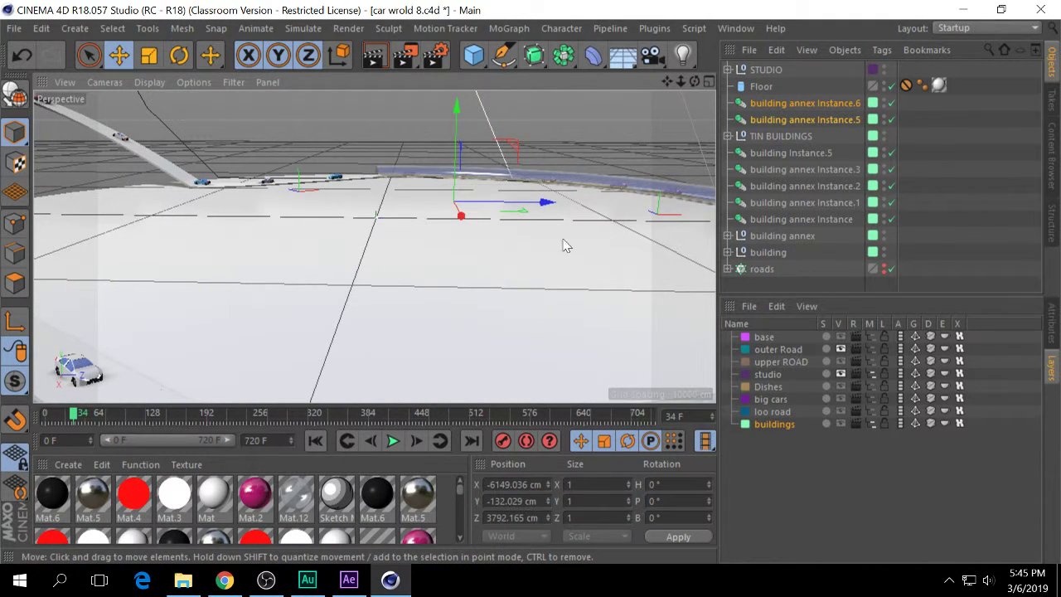
pyautogui.click(841, 349)
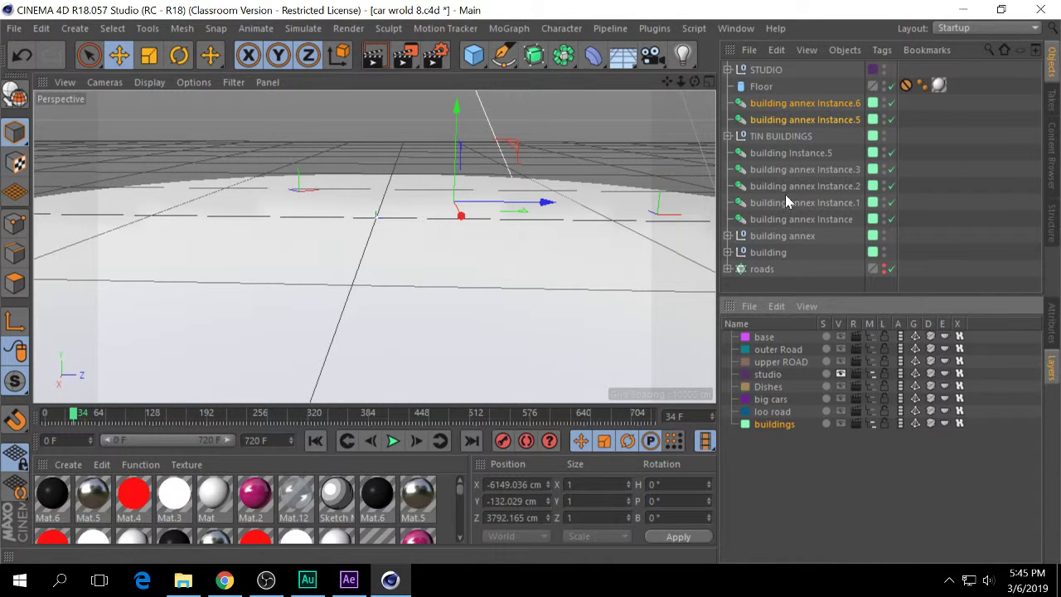
# Hide the buildings layer's objects from the object hierarchy, and list the objects of every layer from base to buildings again.
pyautogui.click(869, 424)
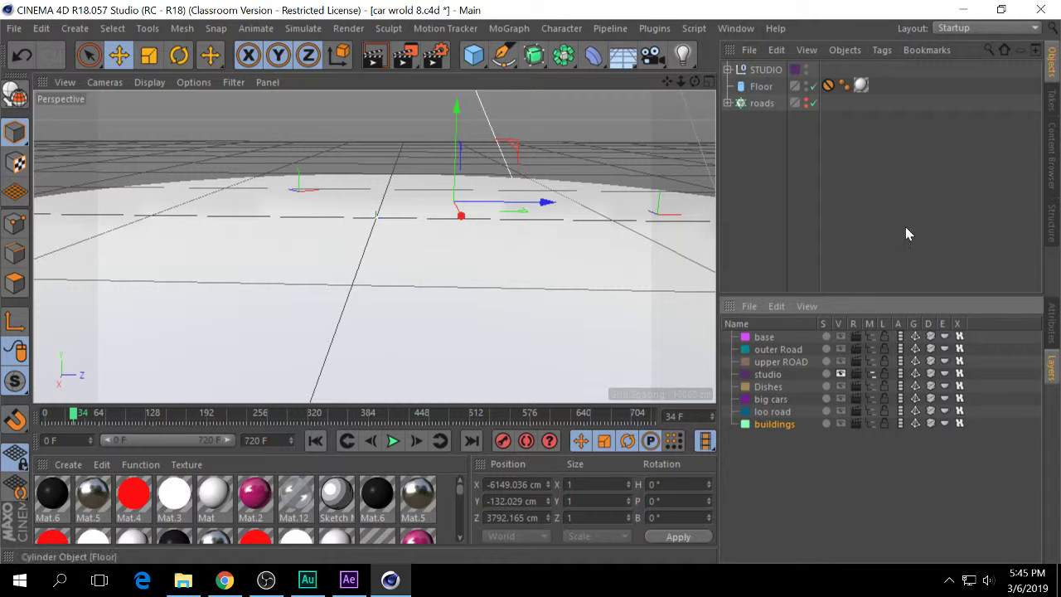
pyautogui.click(868, 336)
pyautogui.click(871, 350)
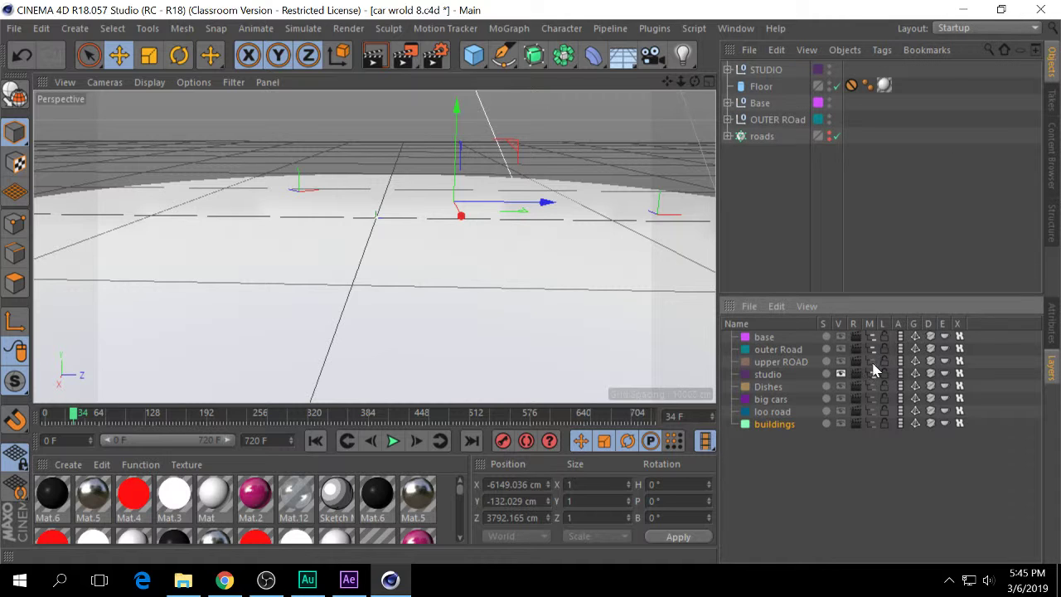
pyautogui.click(872, 362)
pyautogui.click(871, 388)
pyautogui.click(872, 399)
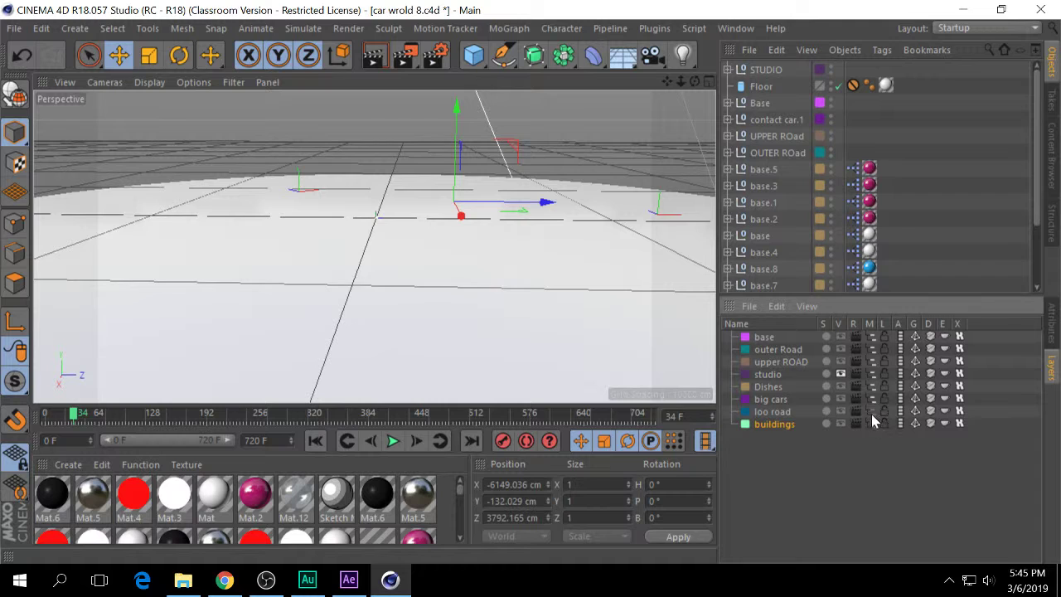
pyautogui.click(873, 424)
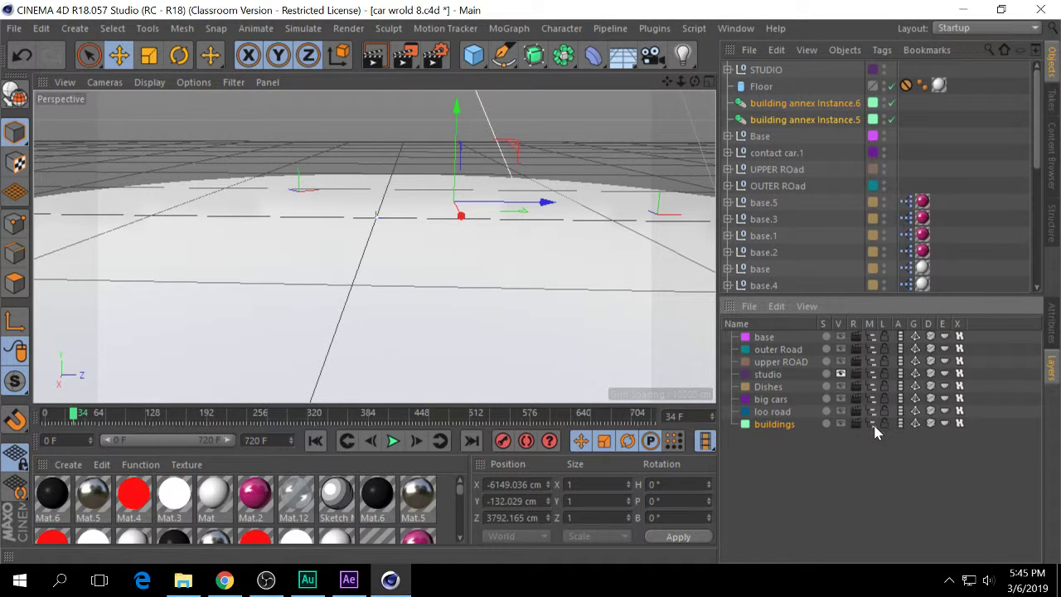
# Toggle the hierarchy listing of all layers off and back on, and make every layer from base to buildings visible in the viewport.
pyautogui.moveTo(874, 425); pyautogui.dragTo(871, 335)
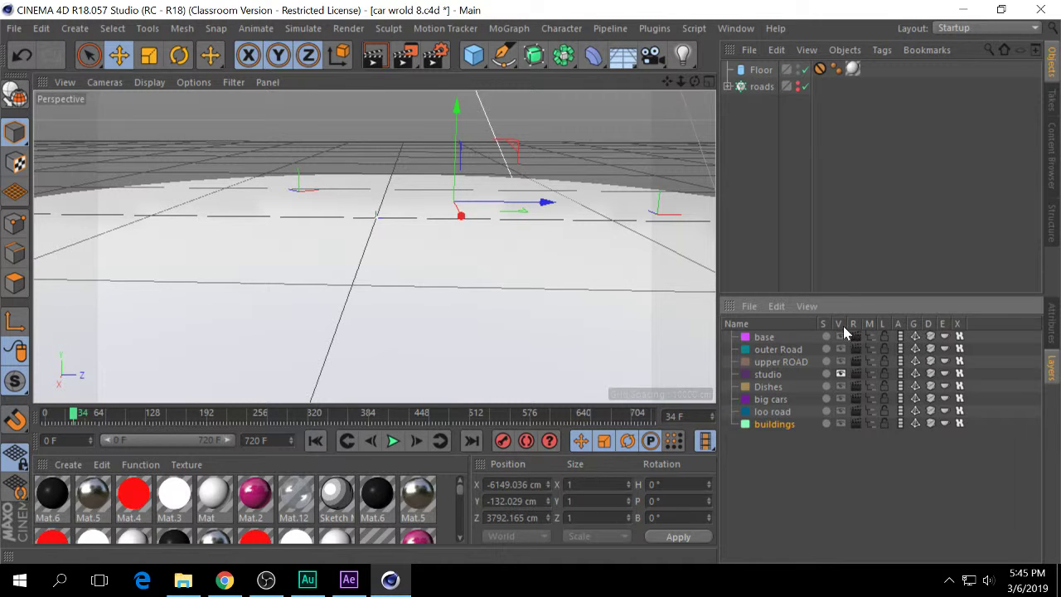
pyautogui.moveTo(840, 337); pyautogui.dragTo(841, 351)
pyautogui.click(840, 371)
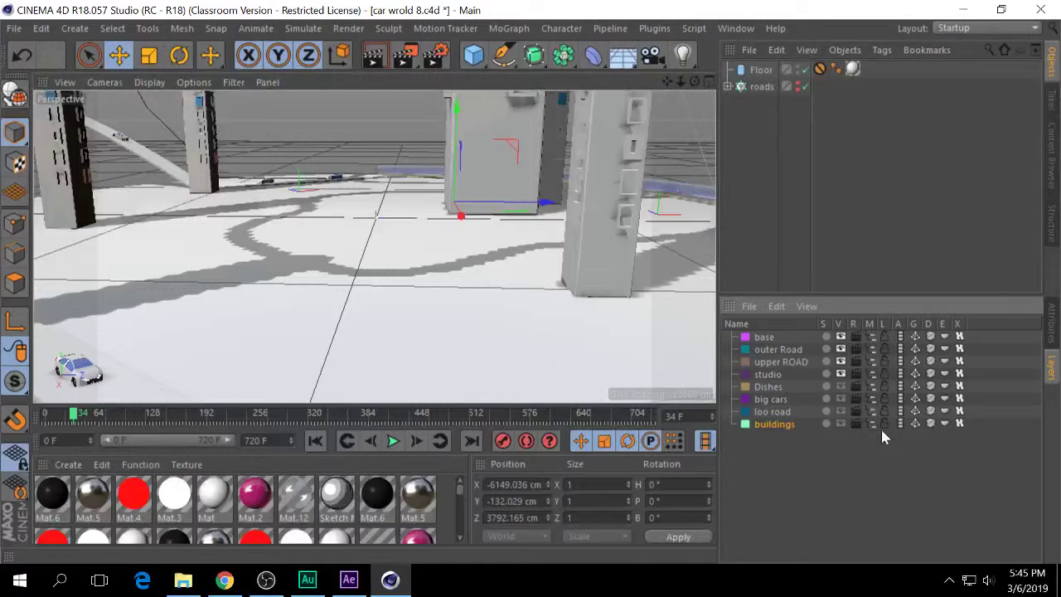
pyautogui.moveTo(841, 386); pyautogui.dragTo(842, 424)
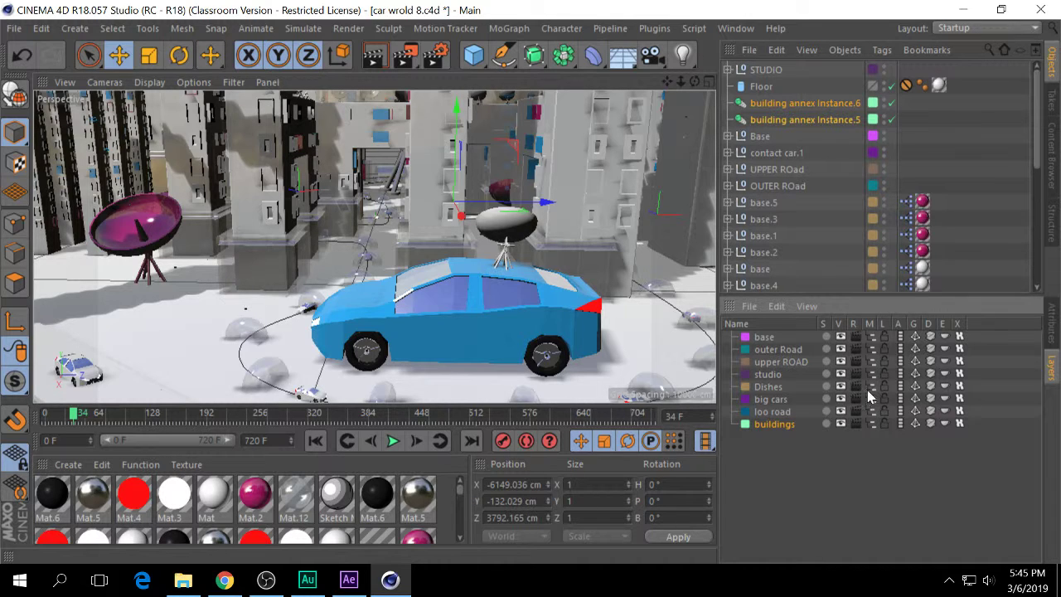
# Solo the base layer to isolate its objects.
pyautogui.click(827, 337)
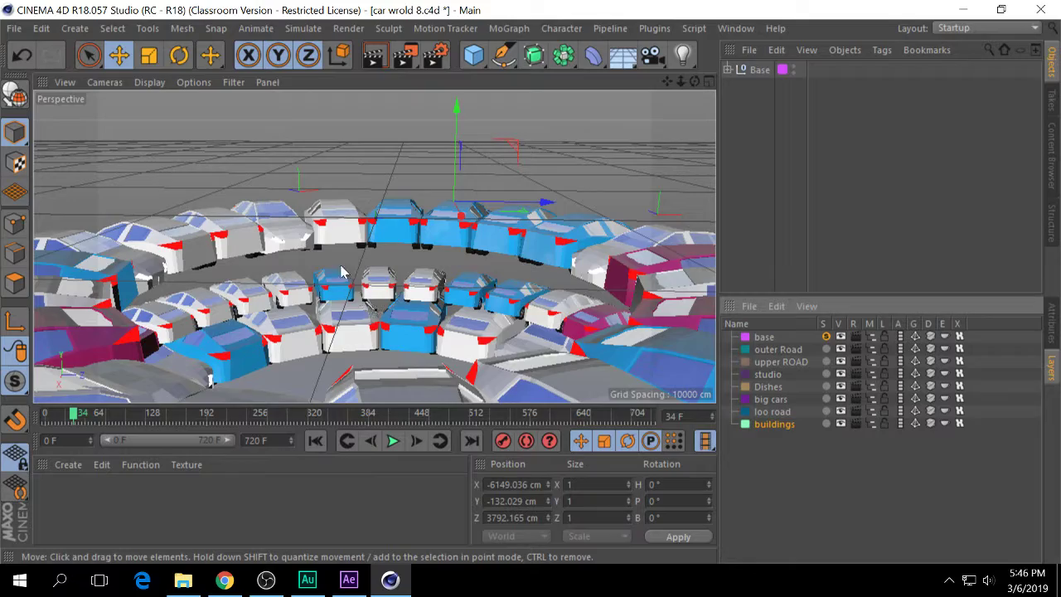
# Solo the Dishes layer in place of the base layer, and turn soloing off again to show the whole scene.
pyautogui.keyDown('alt'); pyautogui.moveTo(344, 272); pyautogui.dragTo(429, 420); pyautogui.keyUp('alt')
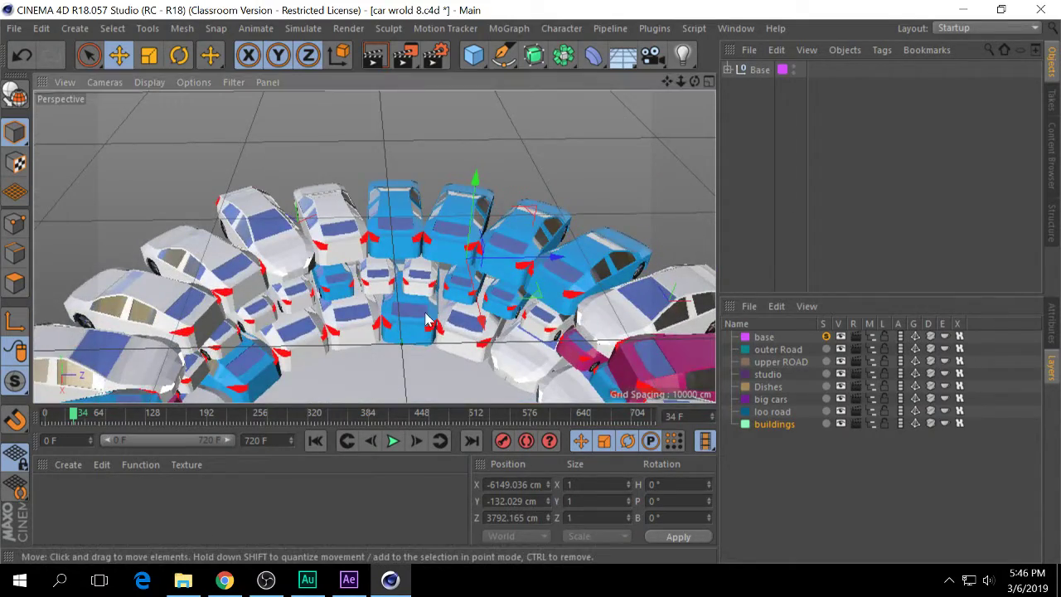
pyautogui.keyDown('alt'); pyautogui.moveTo(426, 314); pyautogui.dragTo(451, 162, button='middle'); pyautogui.keyUp('alt')
pyautogui.keyDown('alt'); pyautogui.moveTo(447, 271); pyautogui.dragTo(554, 259); pyautogui.keyUp('alt')
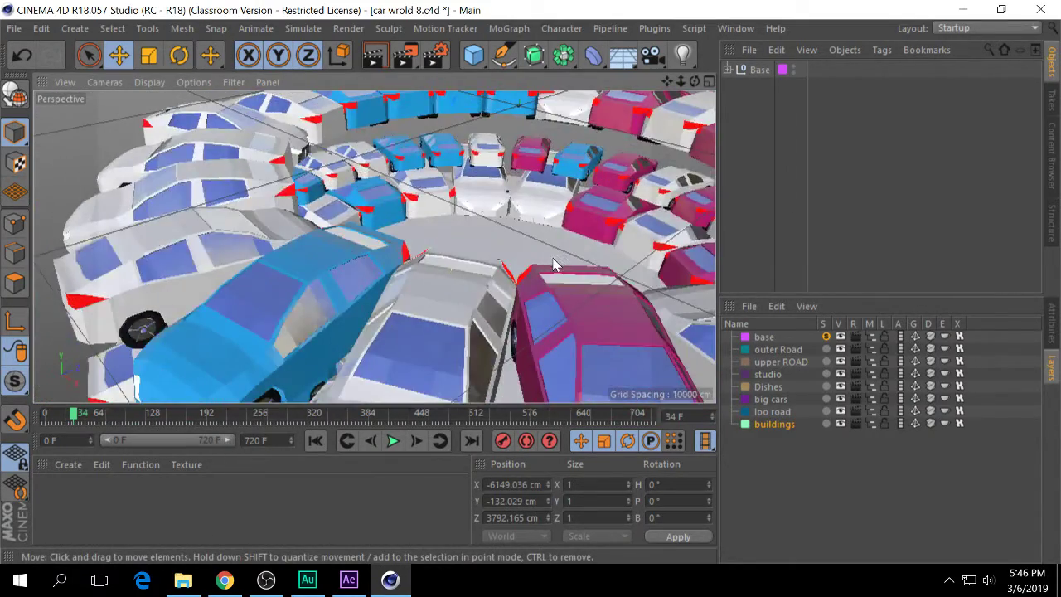
pyautogui.keyDown('alt'); pyautogui.moveTo(553, 259); pyautogui.dragTo(469, 283, button='right'); pyautogui.keyUp('alt')
pyautogui.keyDown('alt'); pyautogui.moveTo(531, 229); pyautogui.dragTo(422, 220, button='middle'); pyautogui.keyUp('alt')
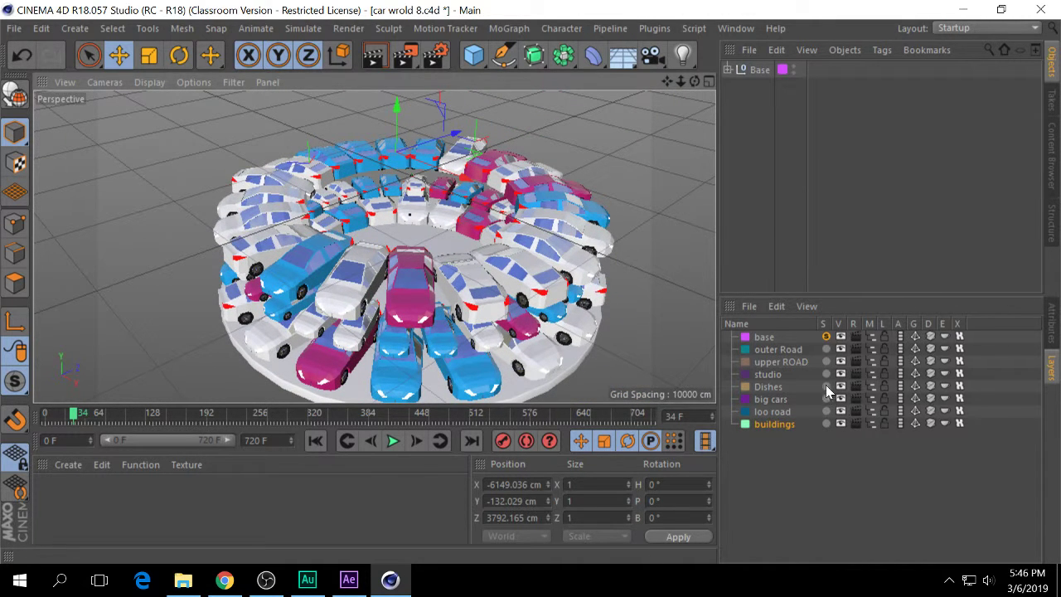
pyautogui.click(825, 386)
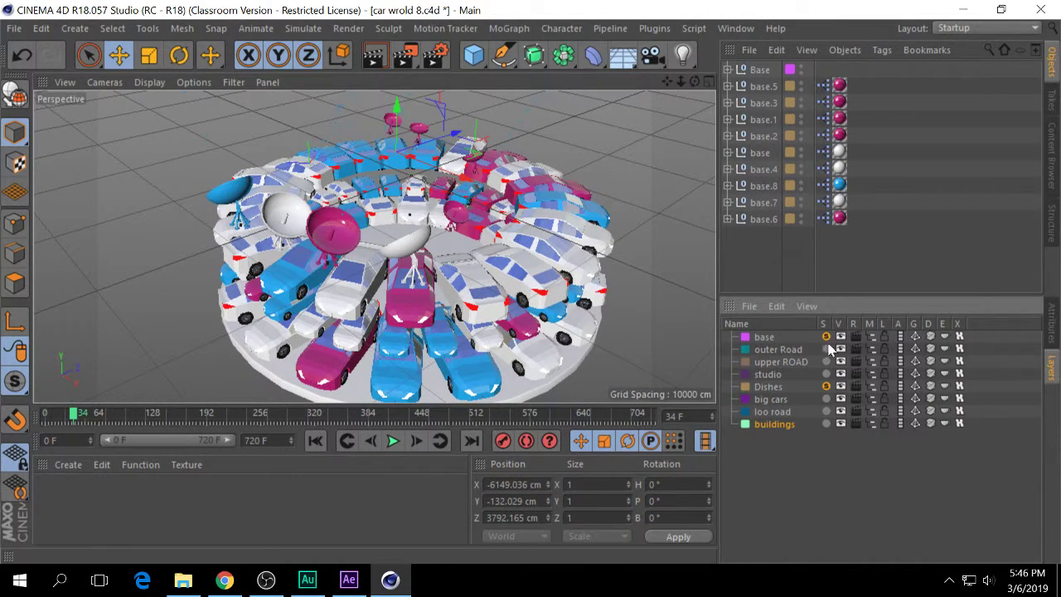
pyautogui.click(825, 337)
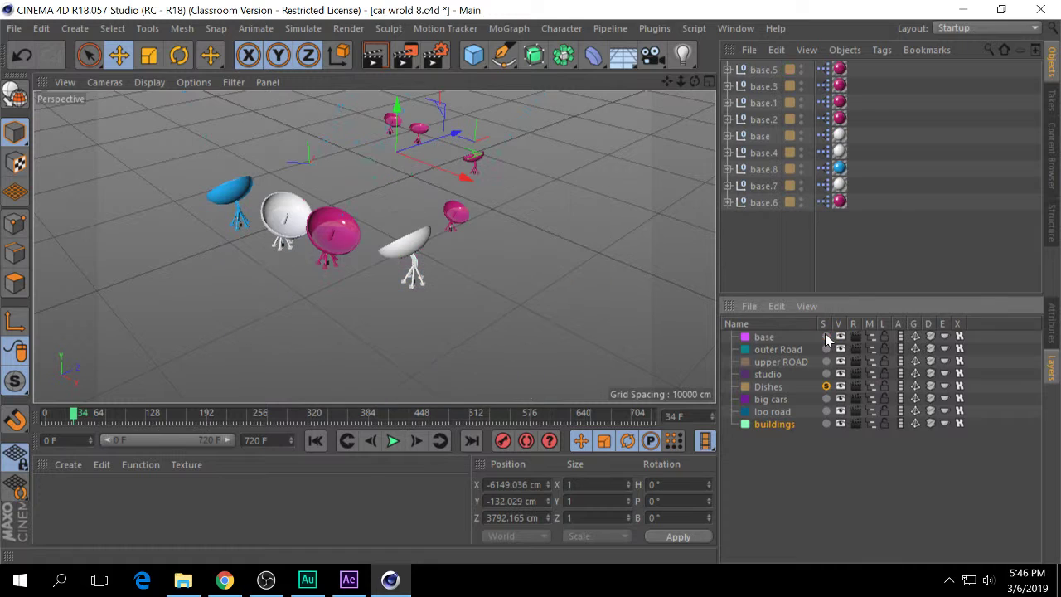
pyautogui.click(825, 387)
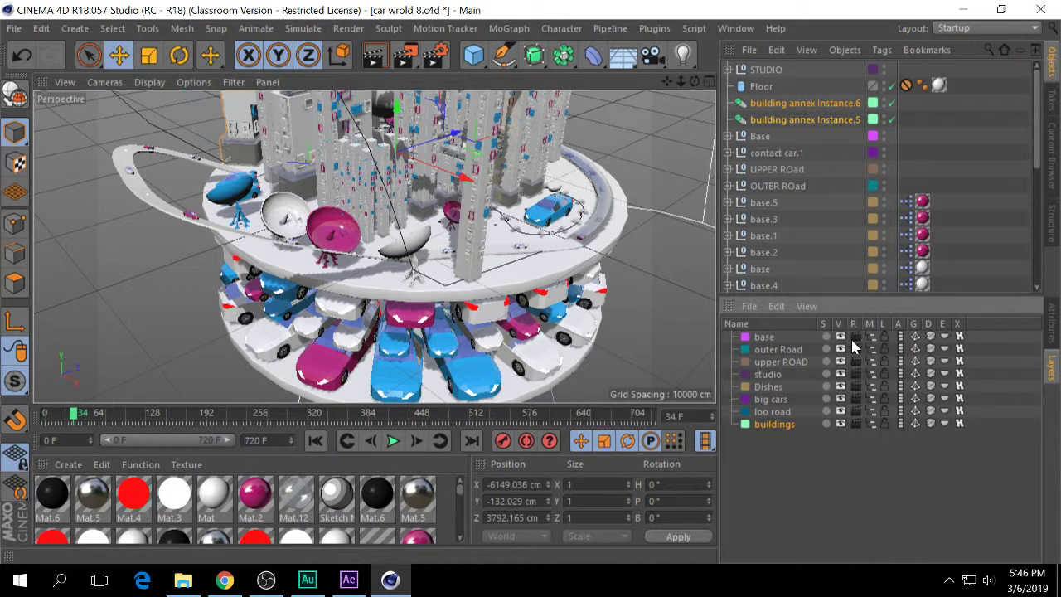
# Look inside the Base group and highlight the contact car, UPPER ROad, OUTER ROad and dish groups one by one to review the hierarchy.
pyautogui.click(759, 137)
pyautogui.click(728, 136)
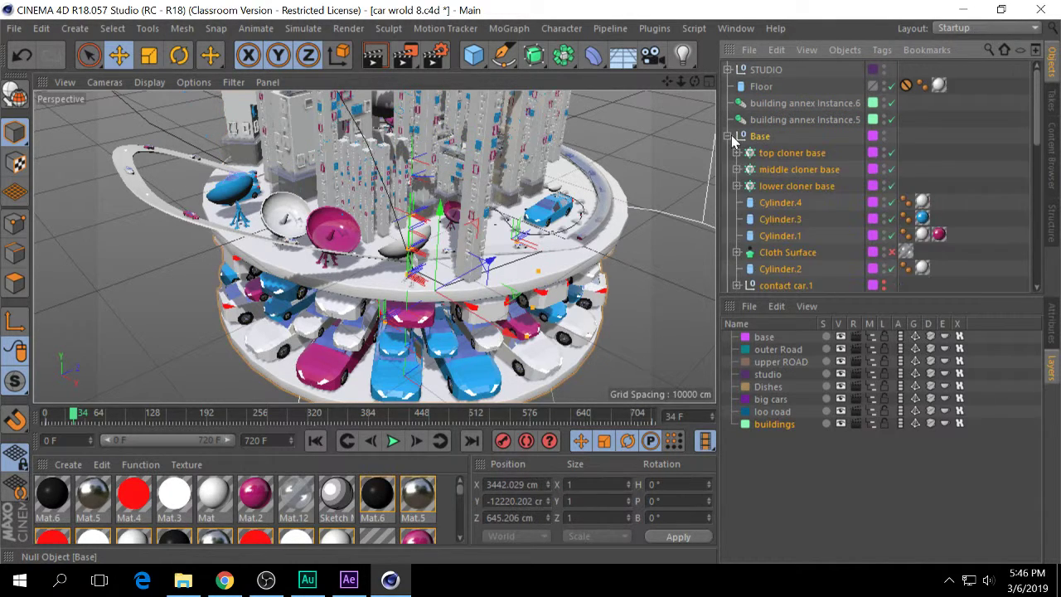
pyautogui.click(730, 136)
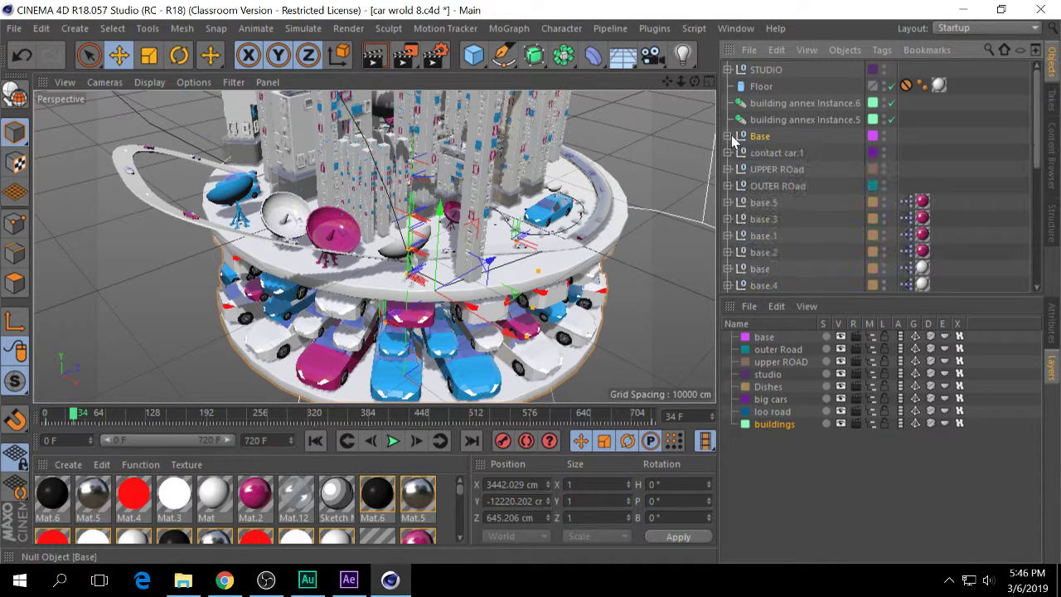
pyautogui.click(777, 152)
pyautogui.click(774, 170)
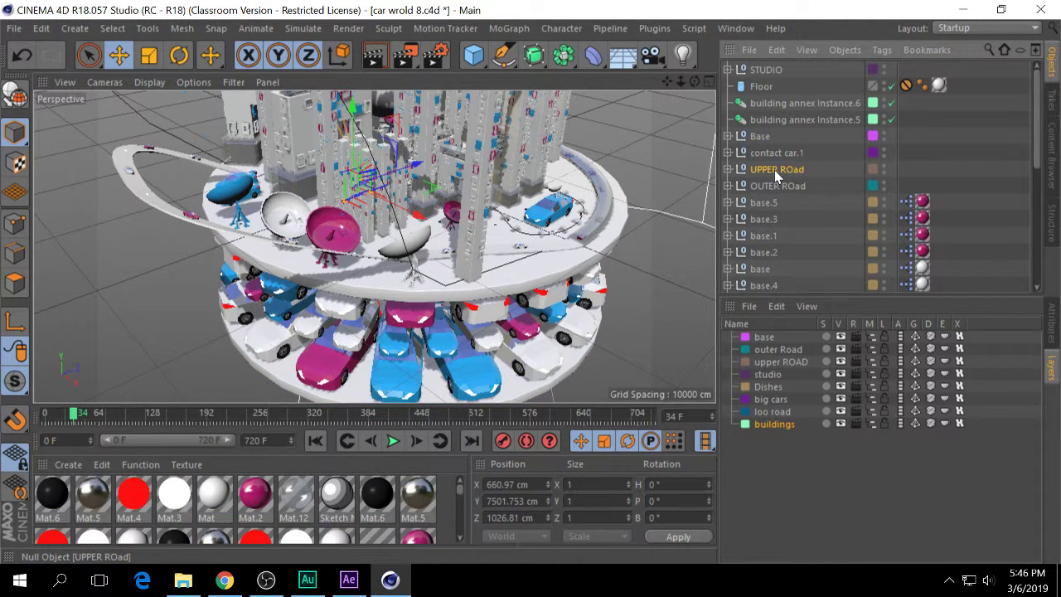
pyautogui.click(770, 188)
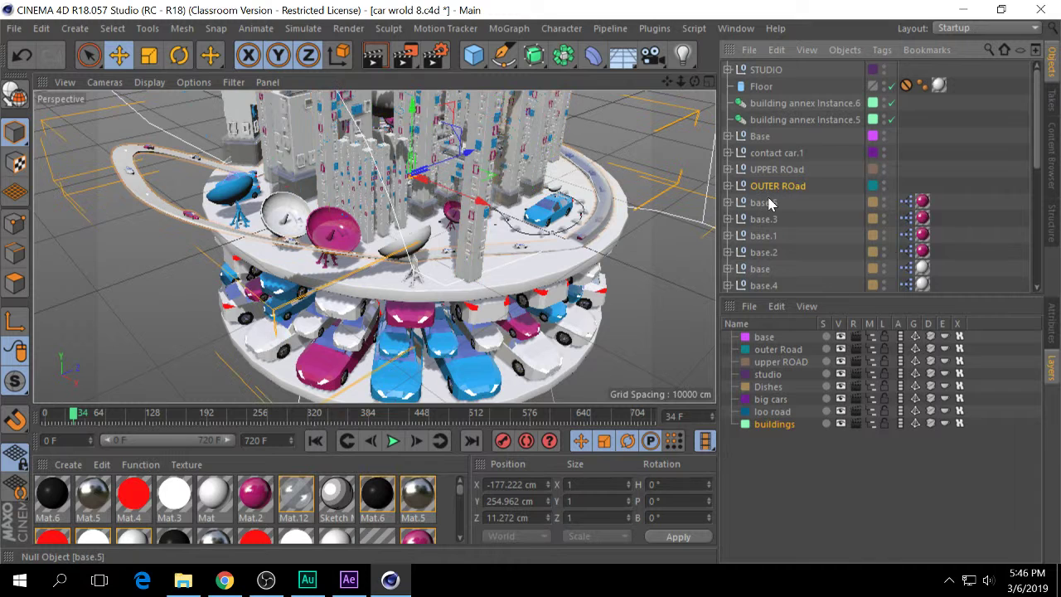
pyautogui.click(766, 204)
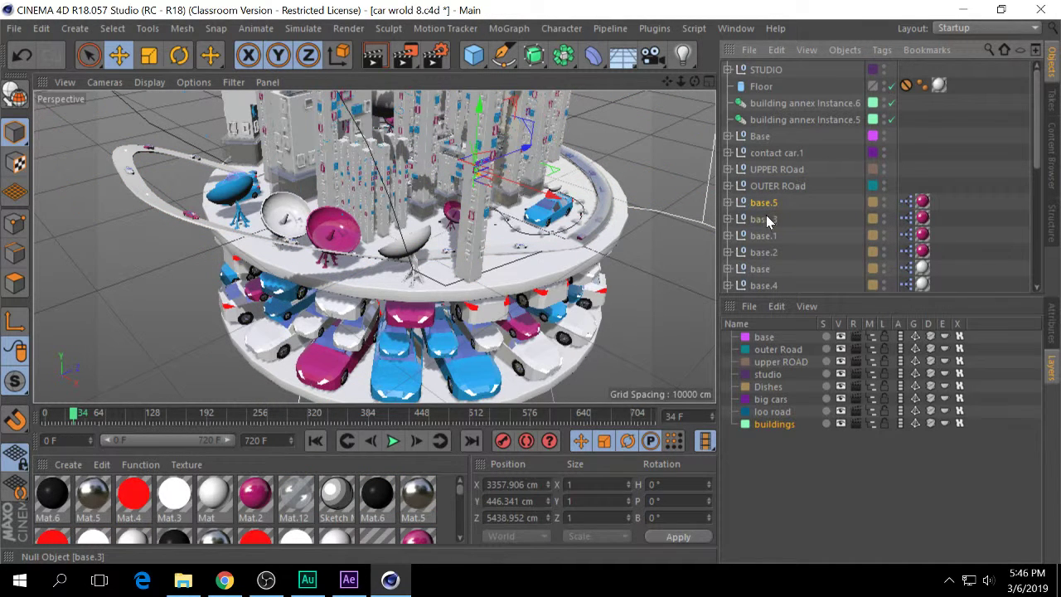
pyautogui.click(767, 219)
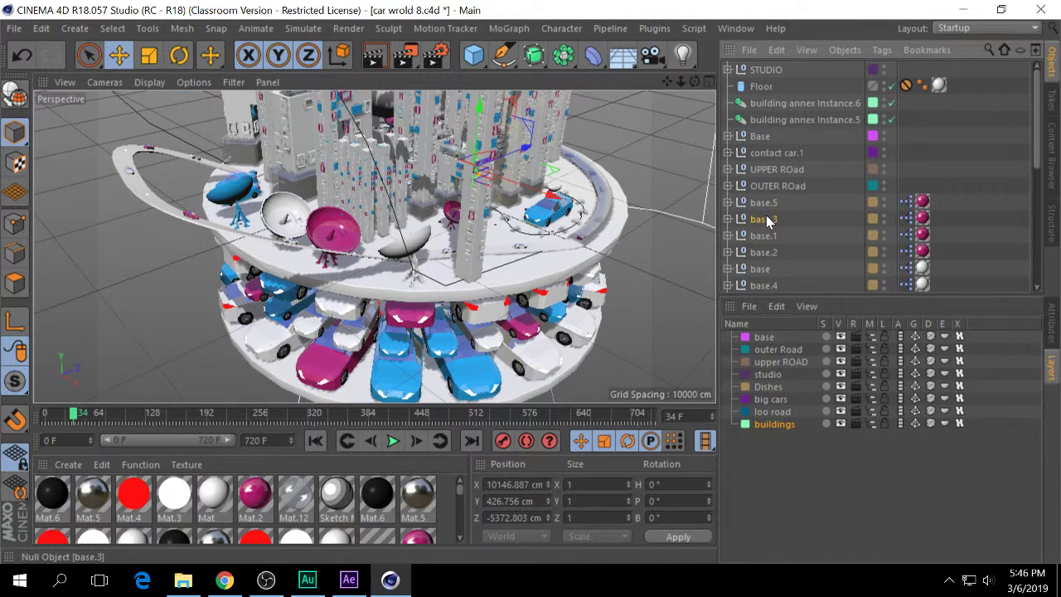
pyautogui.click(767, 138)
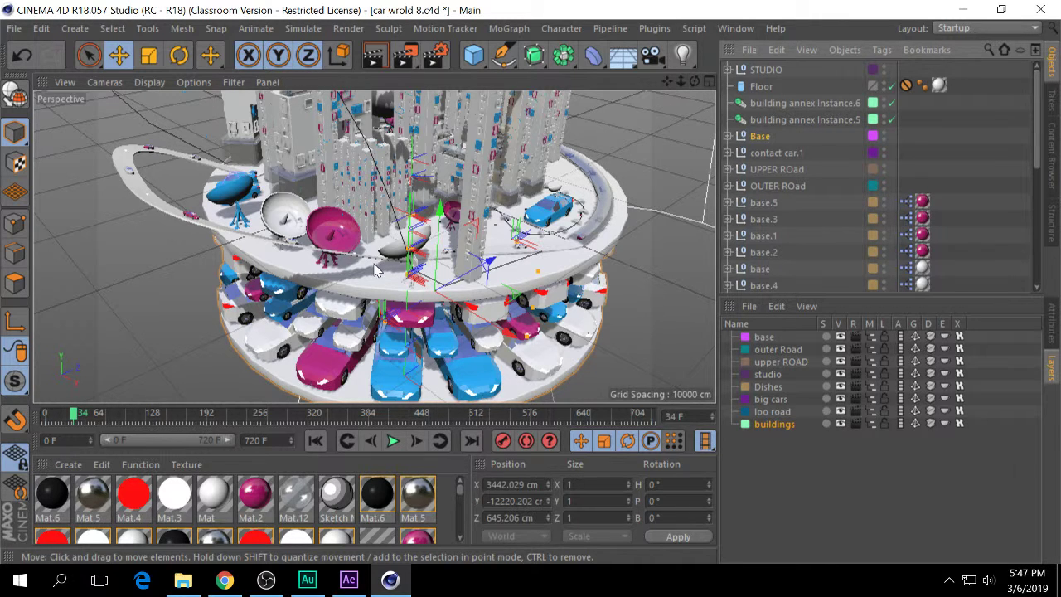
# Return the animation to its first frame and set the viewport's level of detail to Low.
pyautogui.click(315, 440)
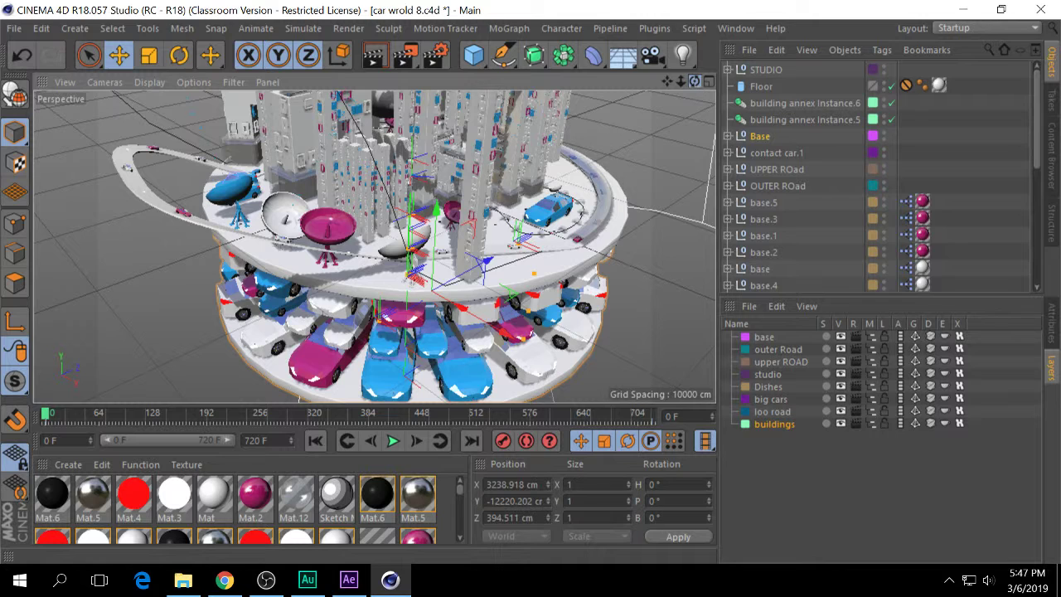
pyautogui.moveTo(665, 80); pyautogui.dragTo(618, 85)
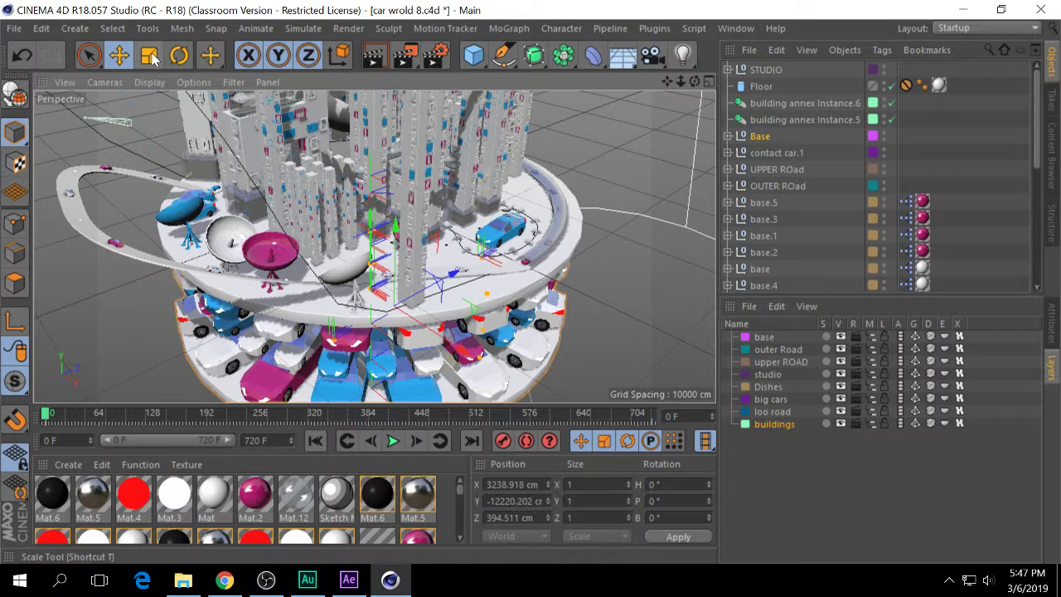
pyautogui.click(189, 82)
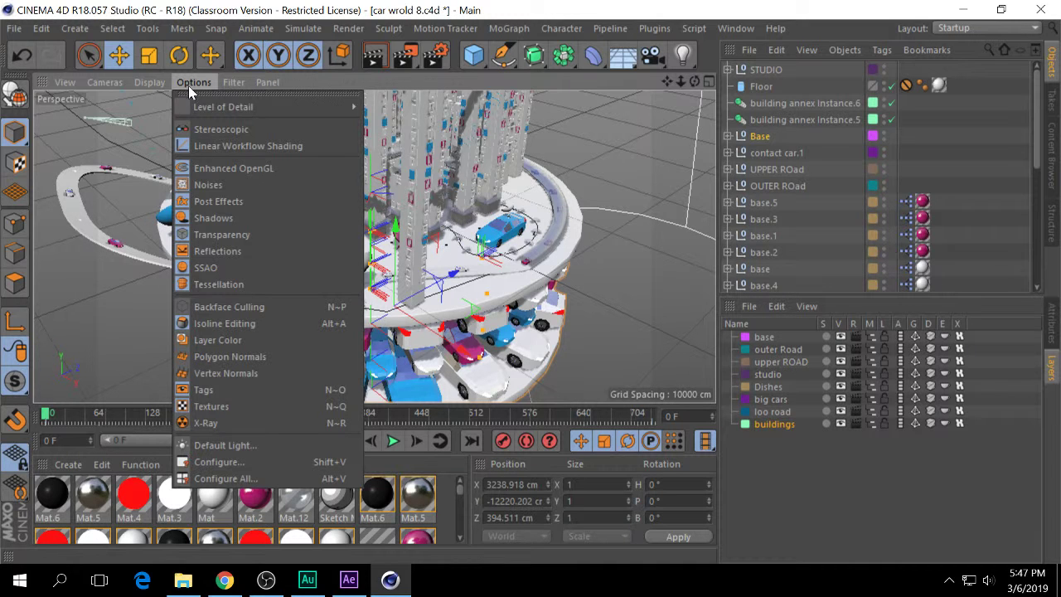
pyautogui.moveTo(197, 111)
pyautogui.moveTo(209, 110)
pyautogui.click(377, 113)
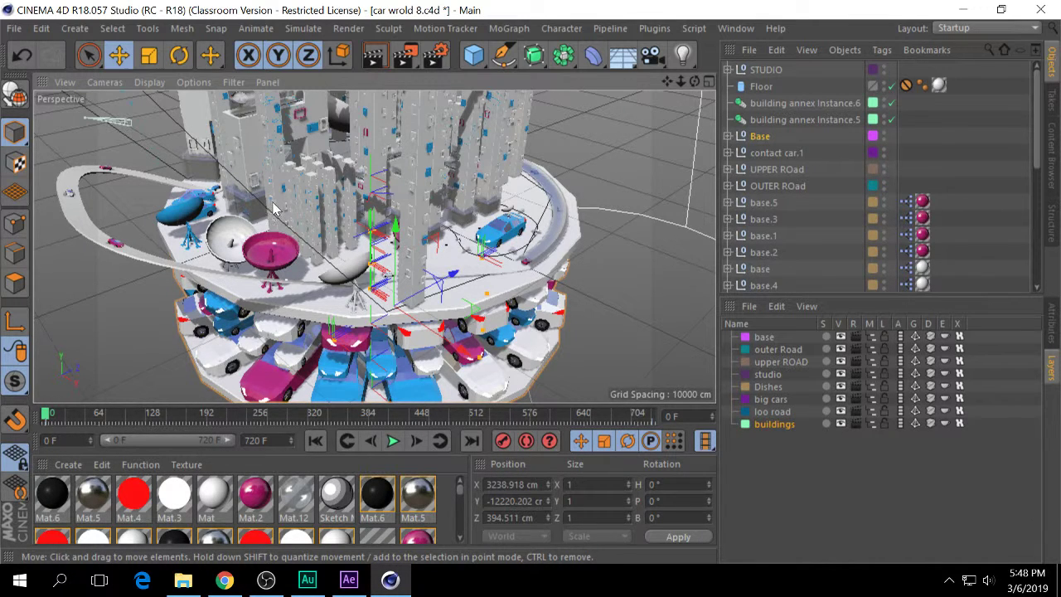
# Examine the low-detail buildings from another angle and set the viewport's level of detail to High.
pyautogui.keyDown('alt'); pyautogui.moveTo(271, 205); pyautogui.dragTo(374, 248); pyautogui.keyUp('alt')
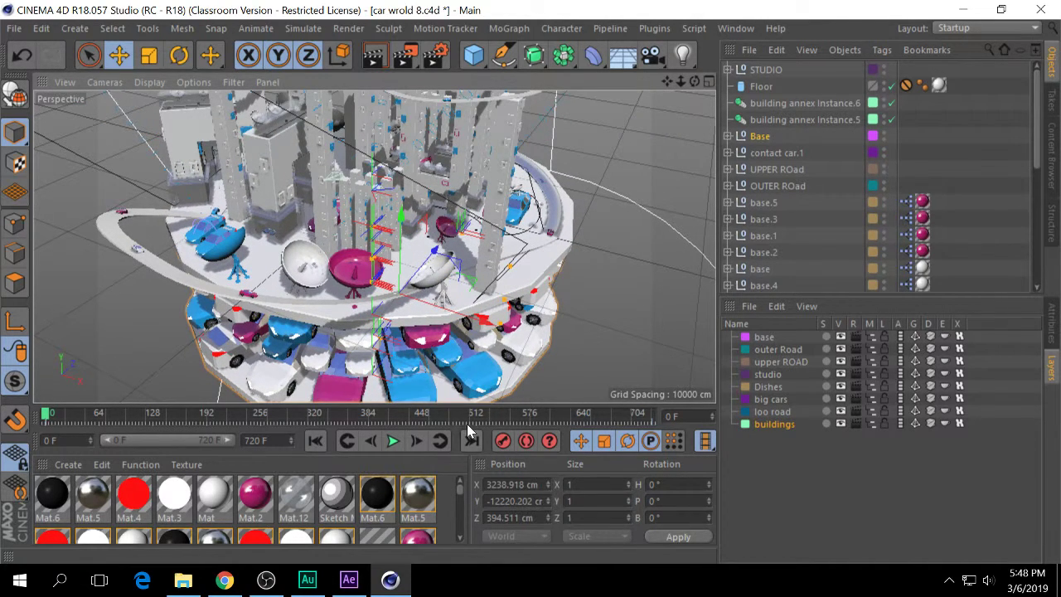
pyautogui.click(235, 83)
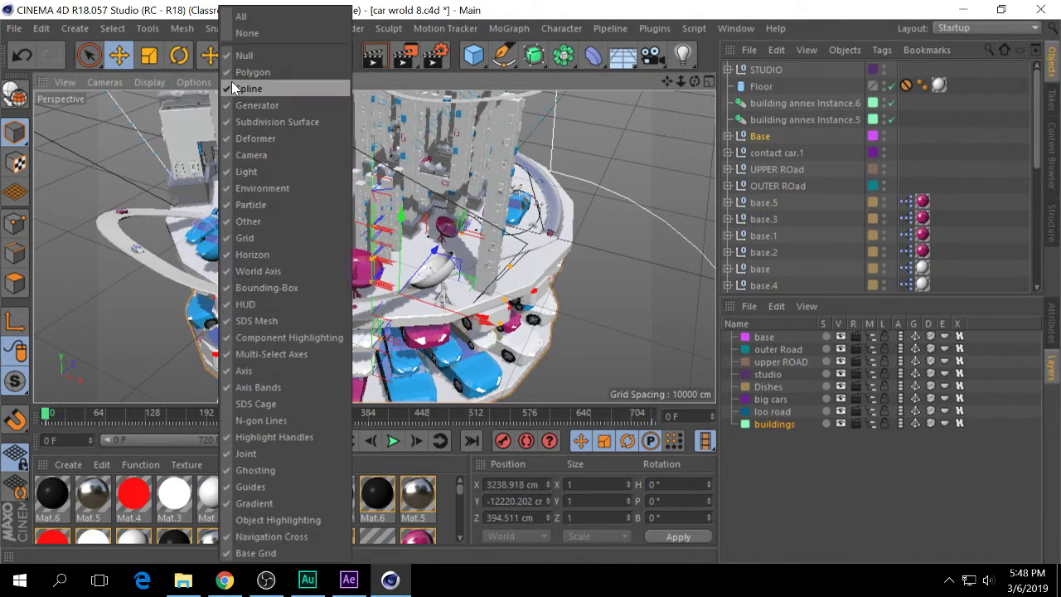
pyautogui.moveTo(193, 82)
pyautogui.moveTo(203, 107)
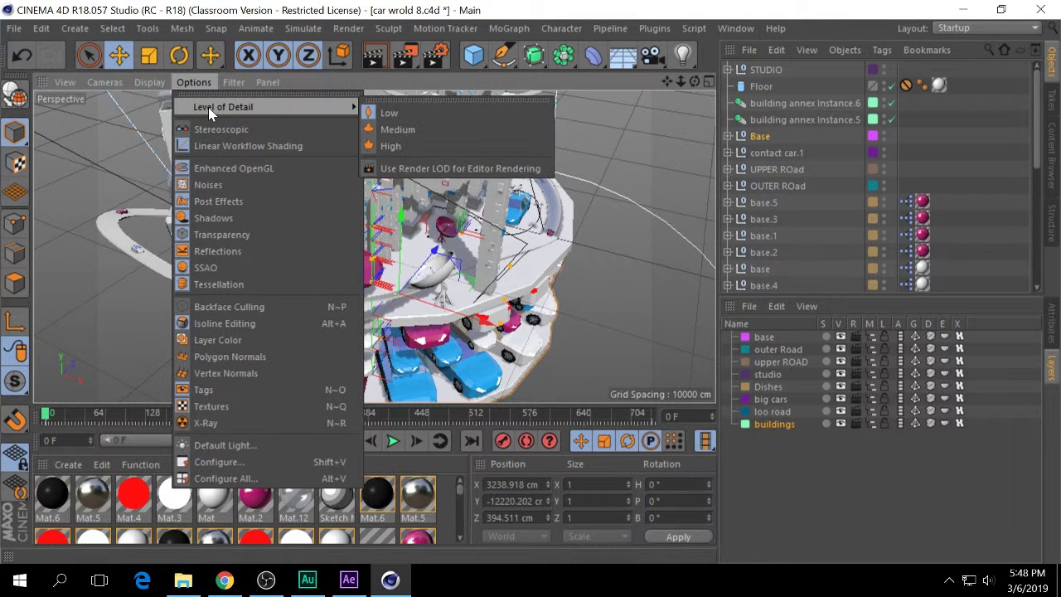
pyautogui.click(420, 149)
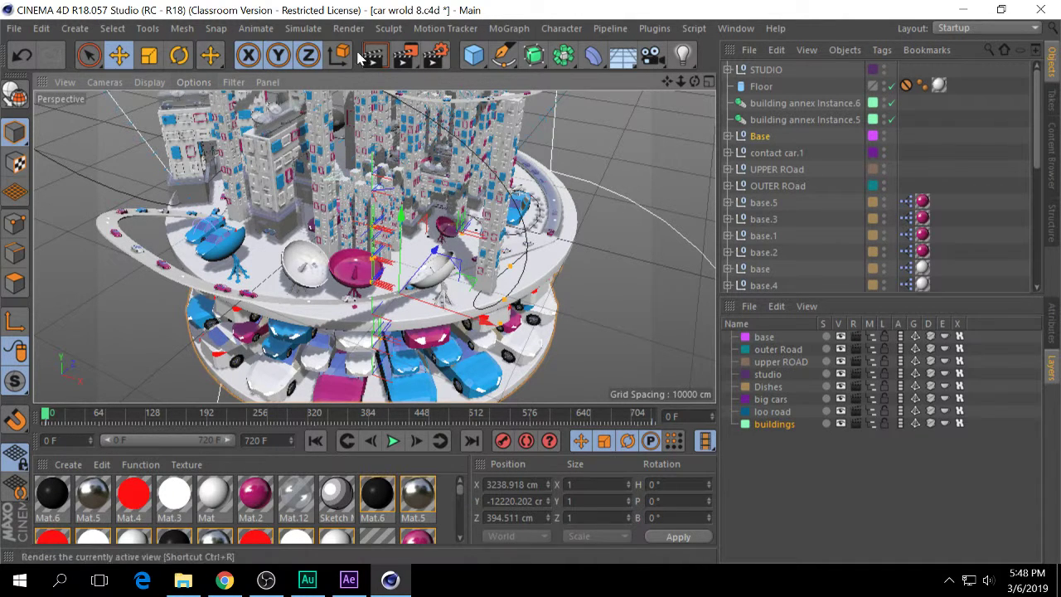
# In the render settings, turn off saving the output and set the frame range to Current Frame.
pyautogui.click(428, 54)
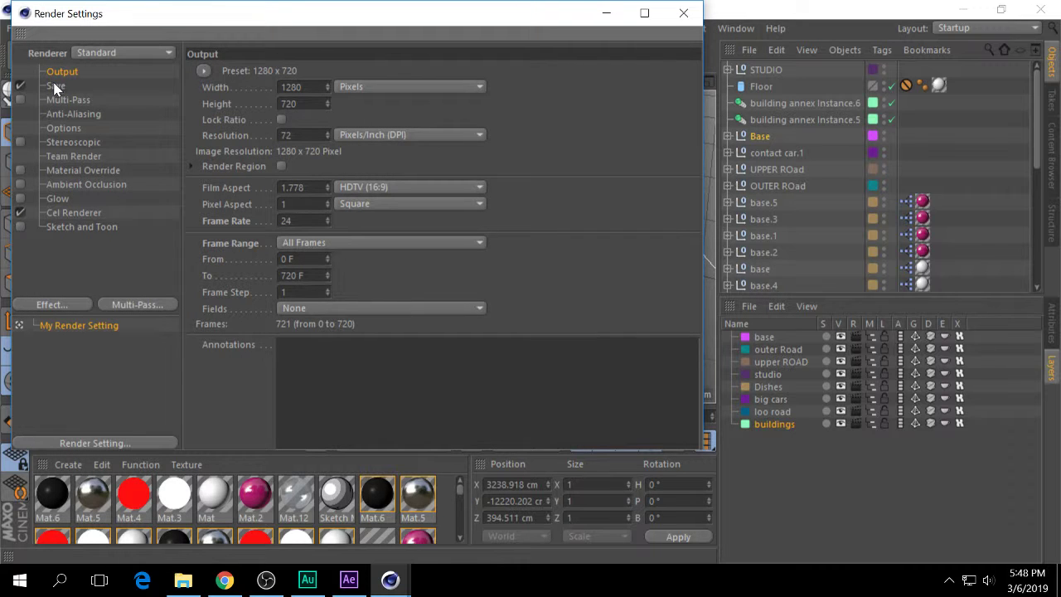
pyautogui.click(299, 241)
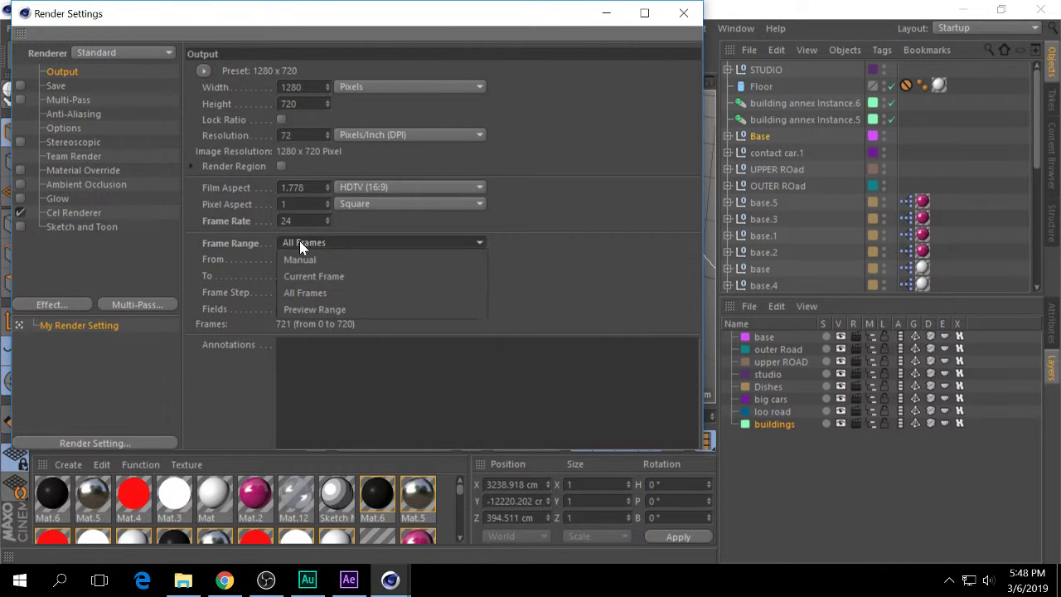
pyautogui.click(312, 276)
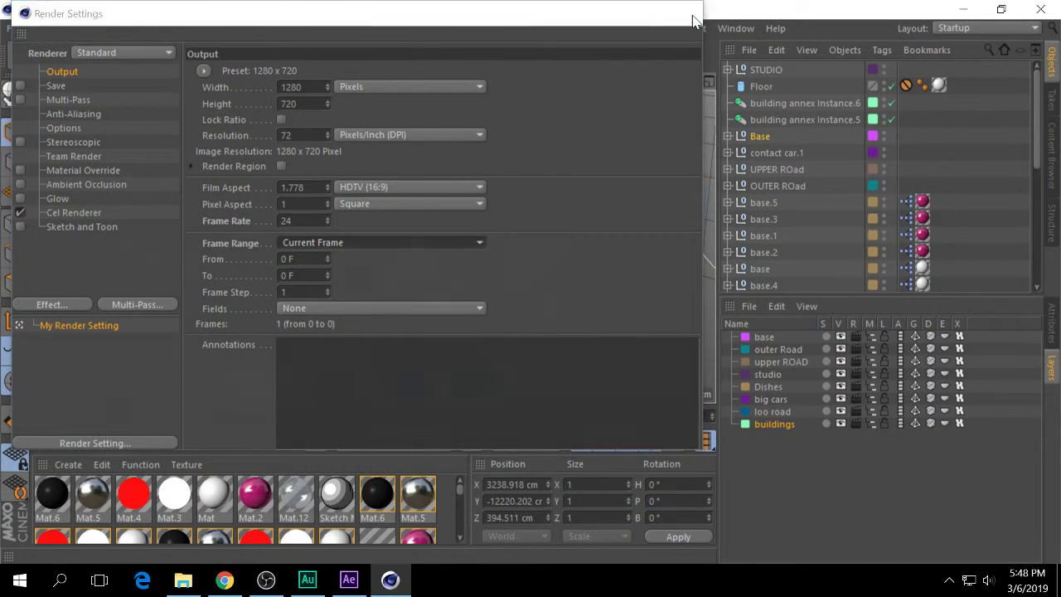
pyautogui.click(692, 15)
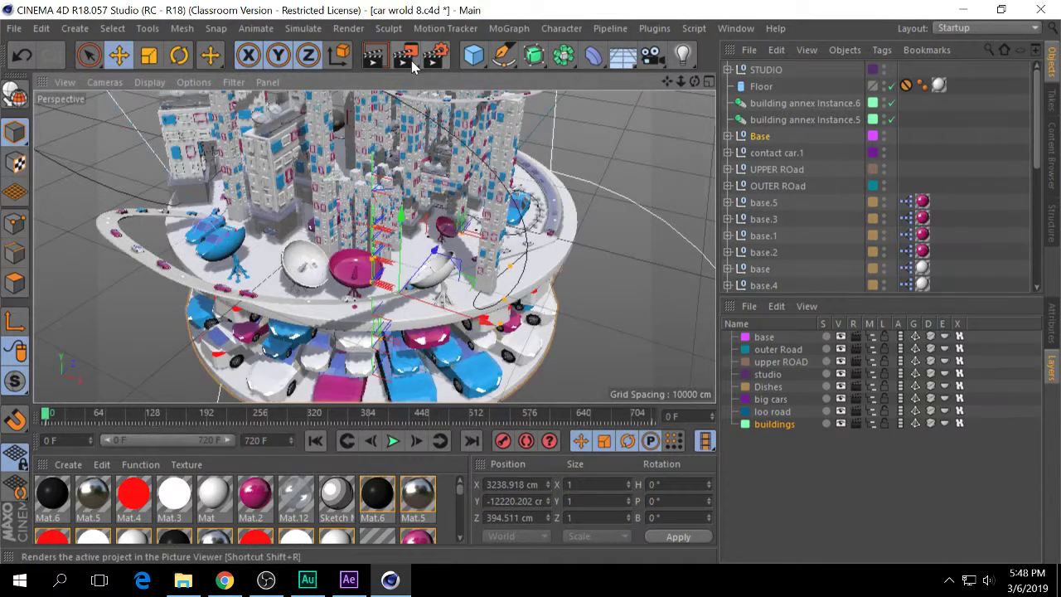
# Set the viewport's level of detail to Low, render the current frame in the Picture Viewer, and close the result.
pyautogui.click(195, 82)
pyautogui.moveTo(240, 107)
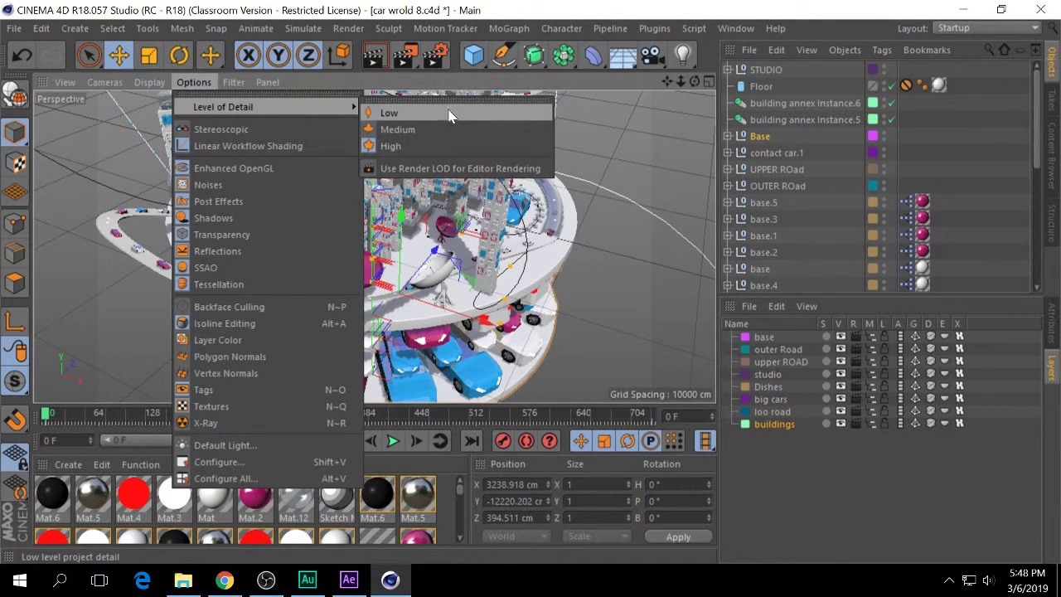
pyautogui.click(382, 109)
pyautogui.click(410, 55)
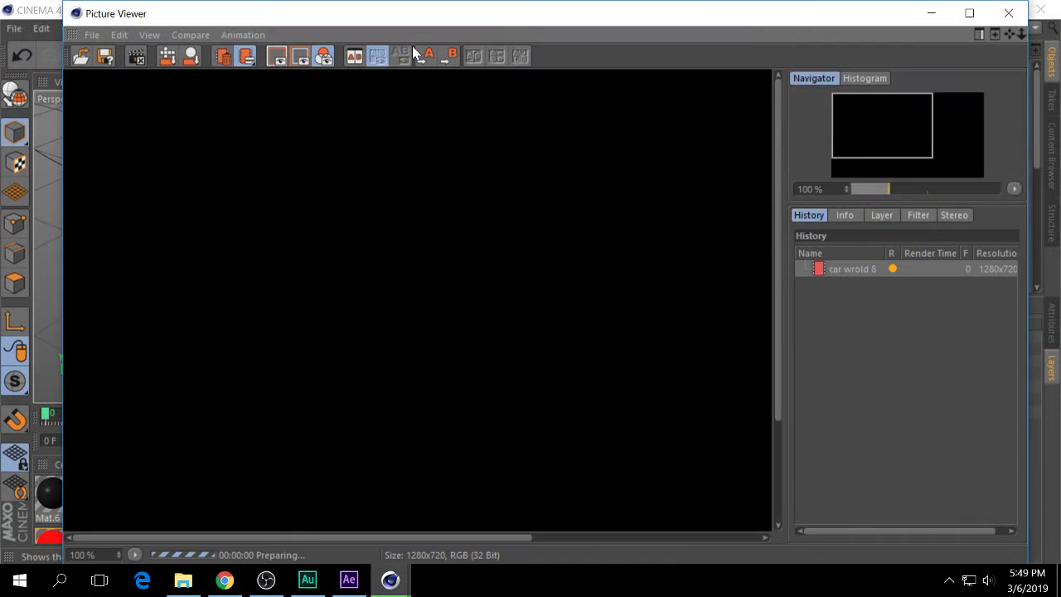
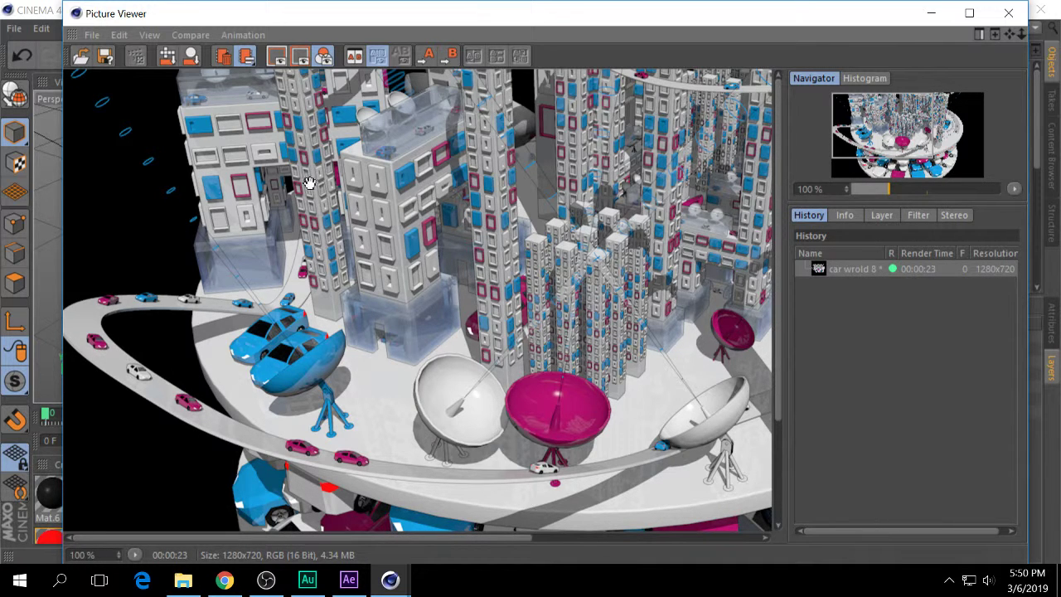
pyautogui.click(1008, 13)
# Open the Cel Renderer's render settings, disable the effect, and browse the list of other render effects.
pyautogui.click(438, 58)
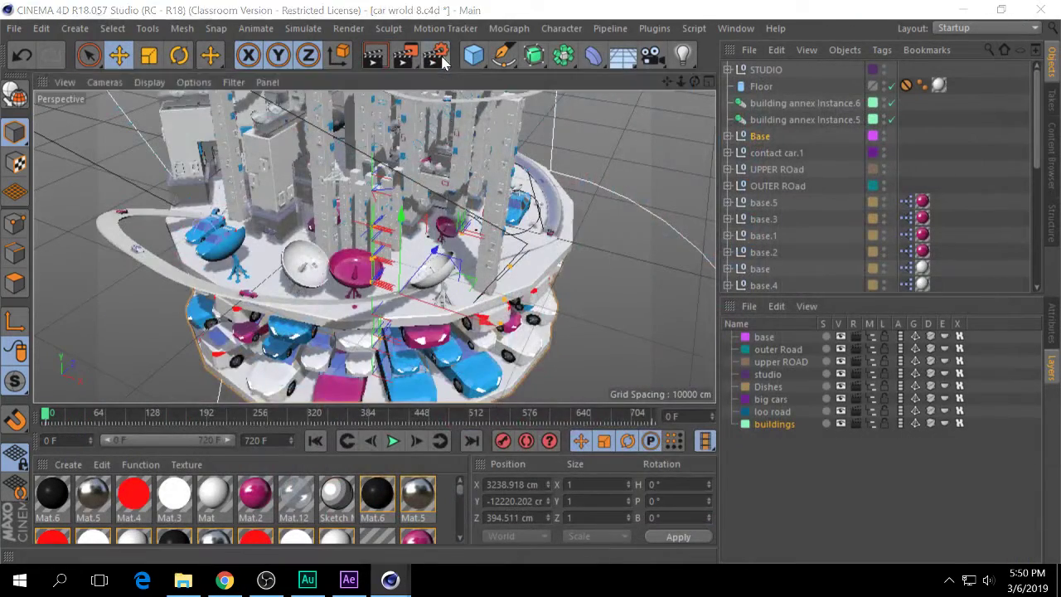
pyautogui.click(75, 213)
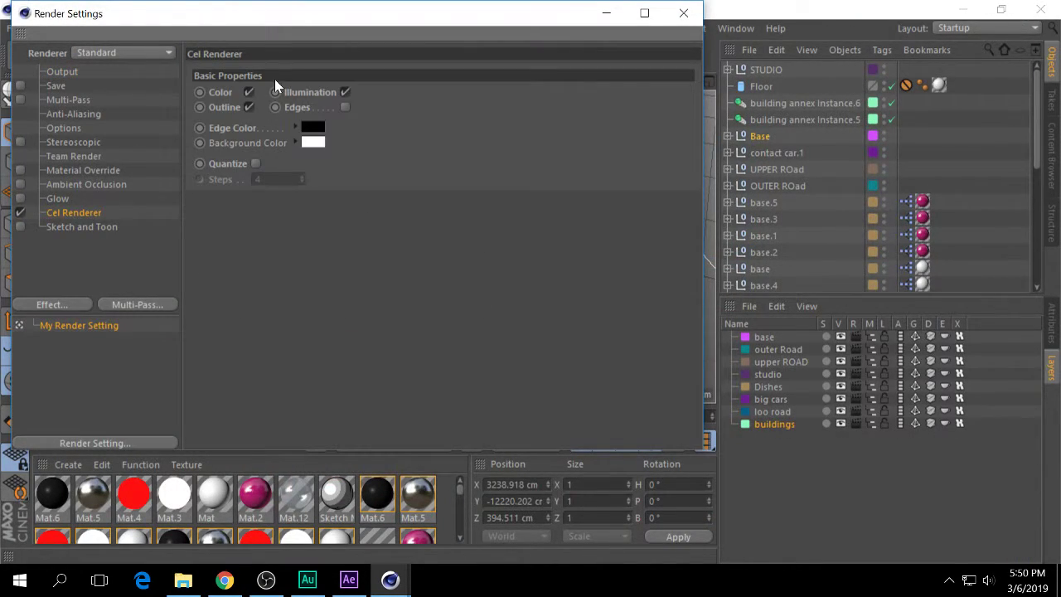
pyautogui.moveTo(282, 31); pyautogui.dragTo(635, 81)
pyautogui.click(372, 262)
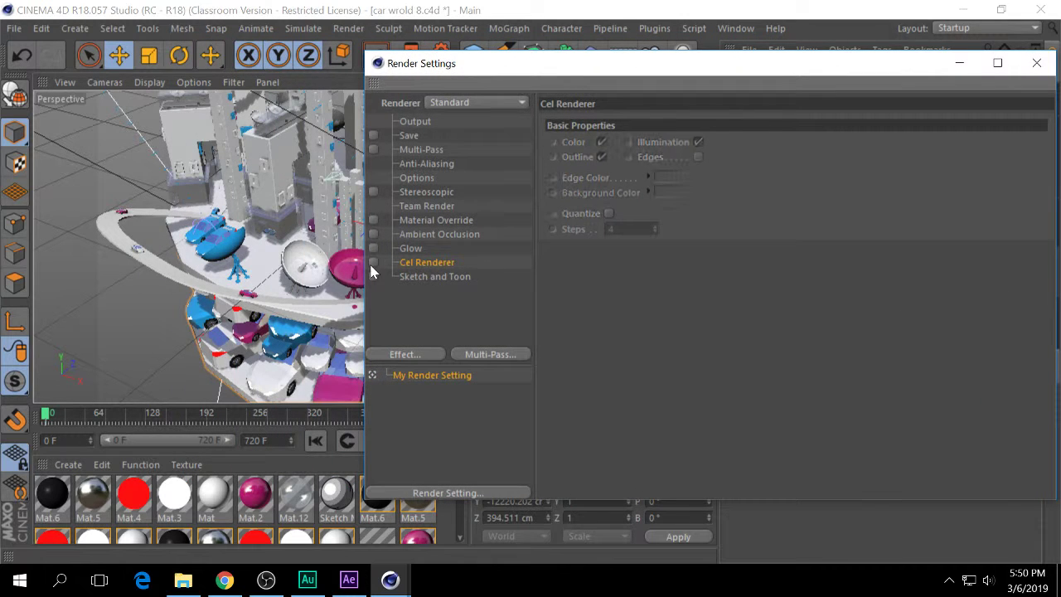
pyautogui.click(408, 355)
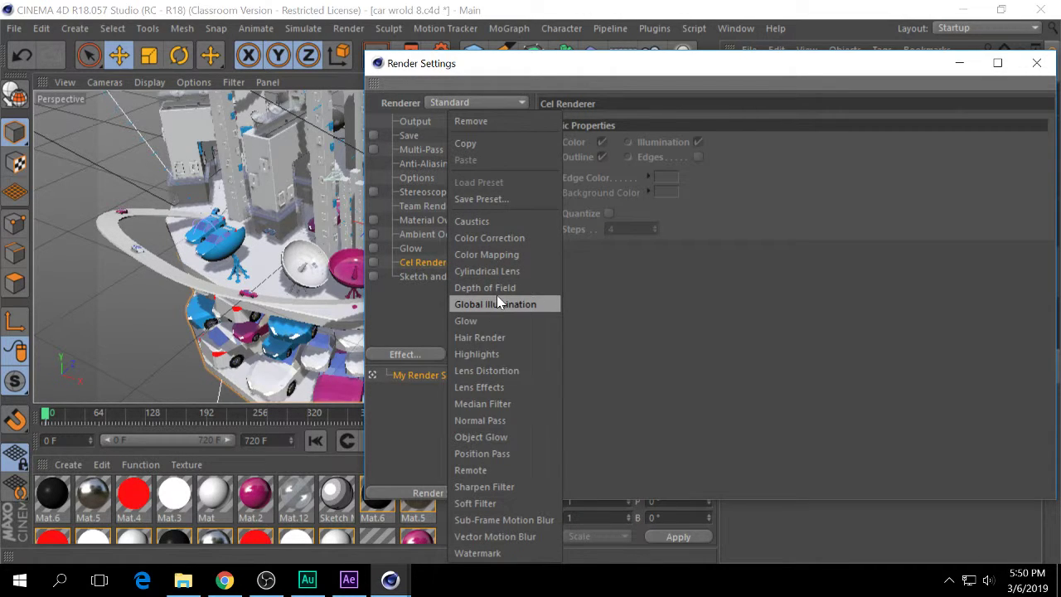
pyautogui.click(409, 289)
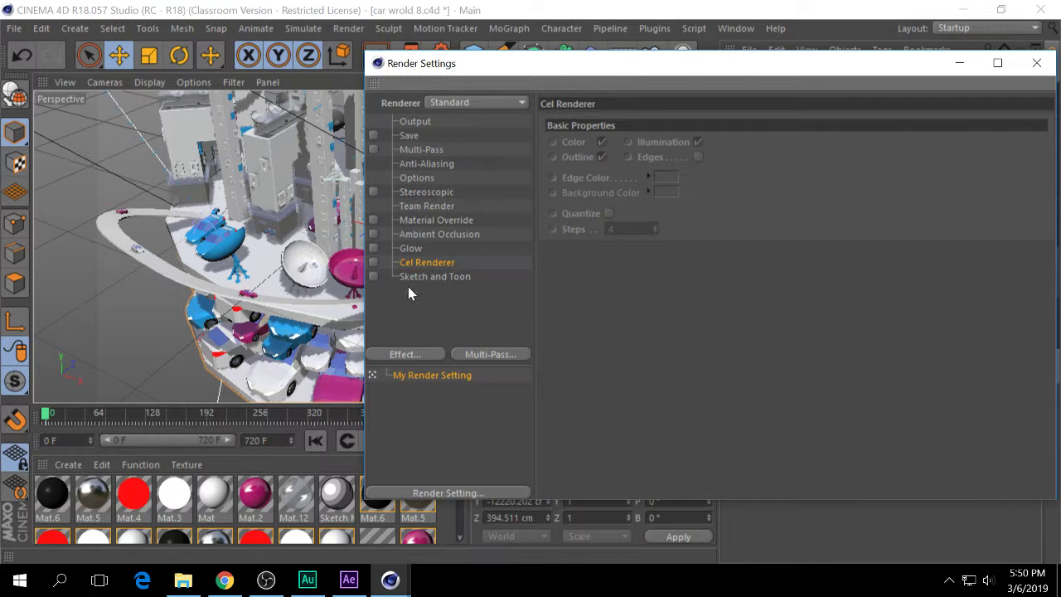
# Enable the Cel Renderer with Color turned off and Outline kept on, and render the viewport as a preview.
pyautogui.click(374, 262)
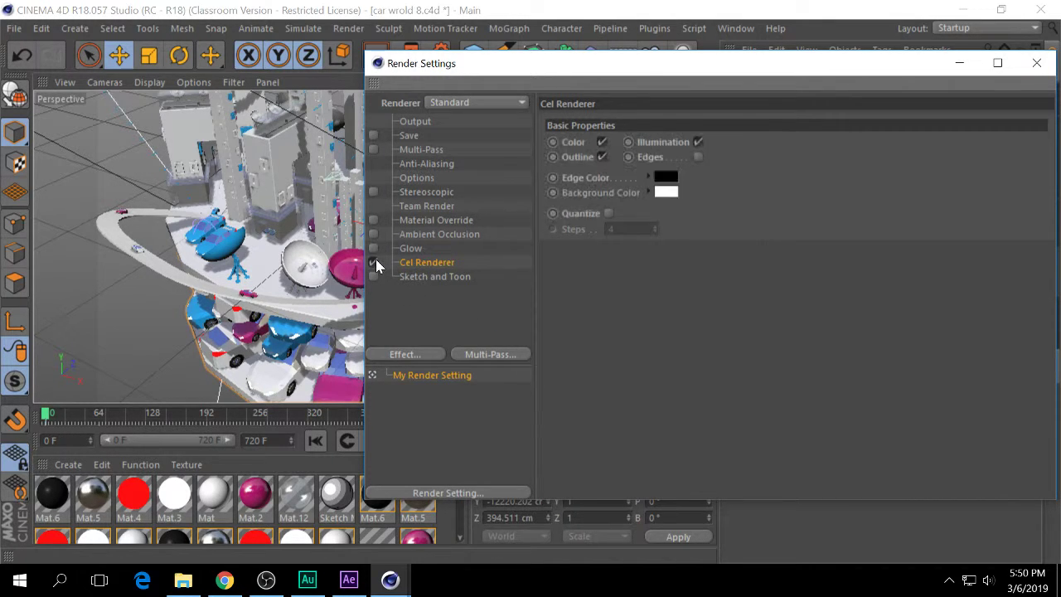
pyautogui.click(602, 142)
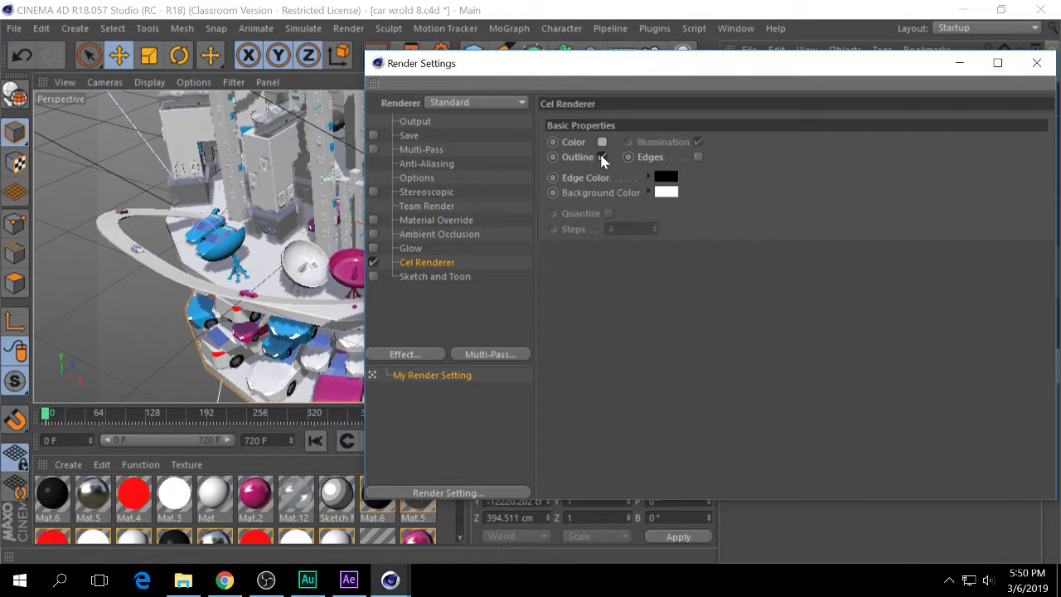
pyautogui.moveTo(603, 71); pyautogui.dragTo(364, 82)
pyautogui.moveTo(430, 84); pyautogui.dragTo(677, 89)
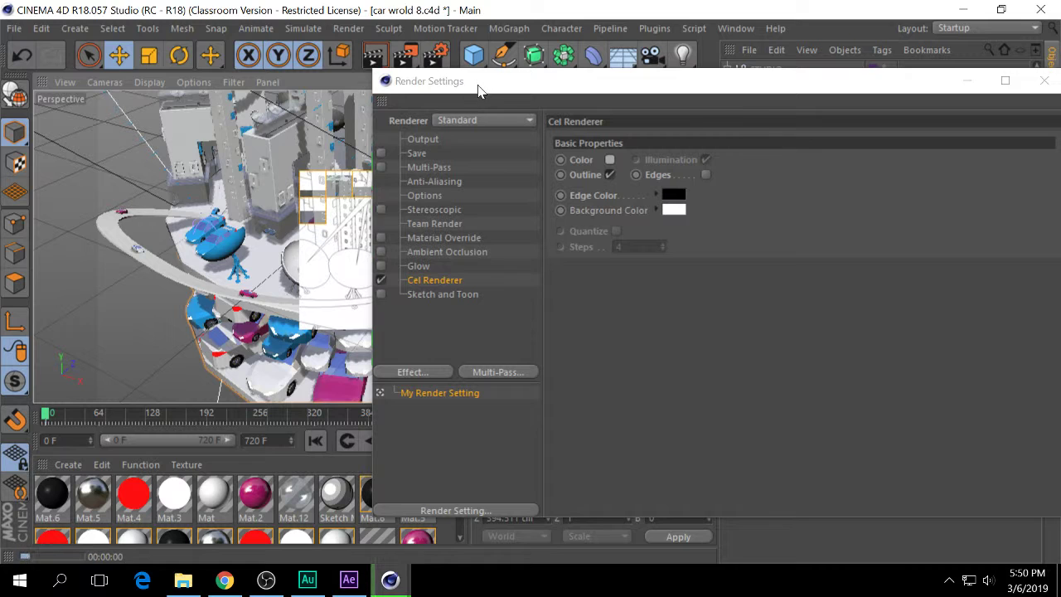
pyautogui.moveTo(490, 83); pyautogui.dragTo(811, 81)
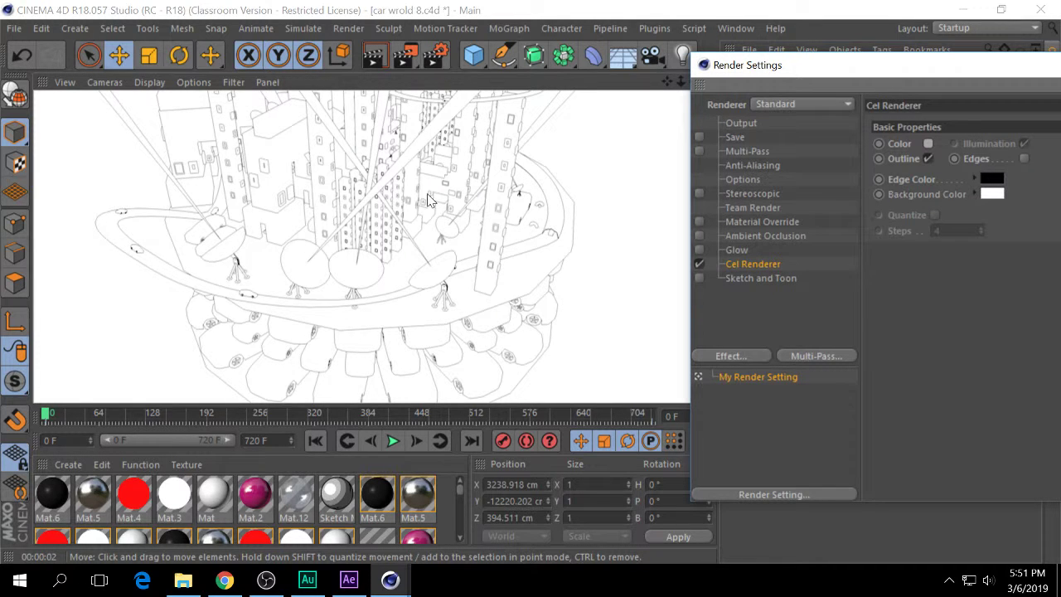
# Set the viewport's level of detail to High and render the line-art view again in the viewport.
pyautogui.click(177, 84)
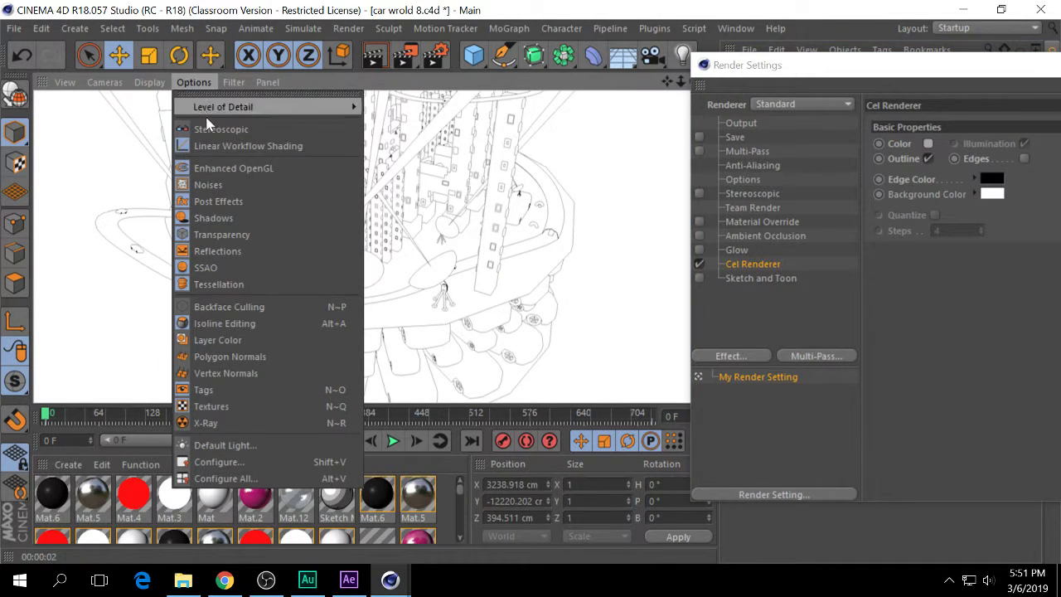
pyautogui.moveTo(274, 107)
pyautogui.click(454, 148)
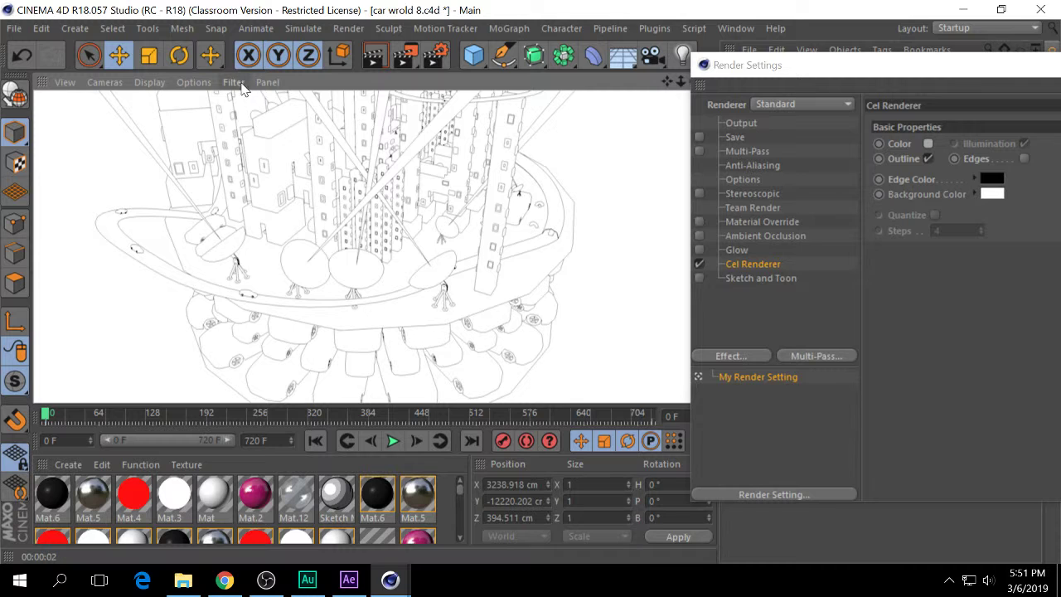
pyautogui.click(370, 61)
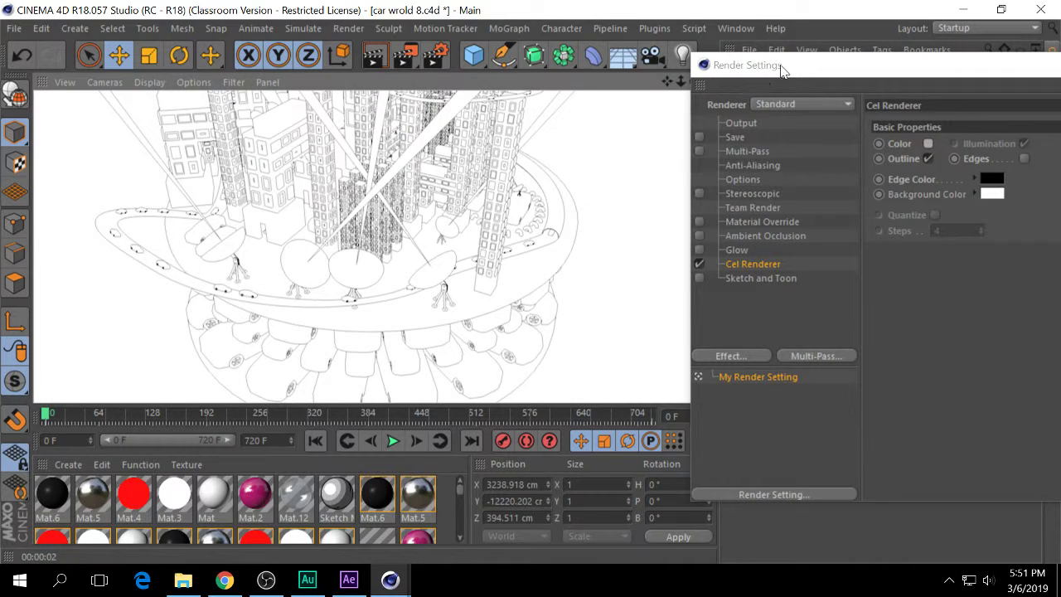
# Render the current frame in the Picture Viewer and show the rendered image's filter settings in a wider area.
pyautogui.moveTo(784, 67); pyautogui.dragTo(535, 58)
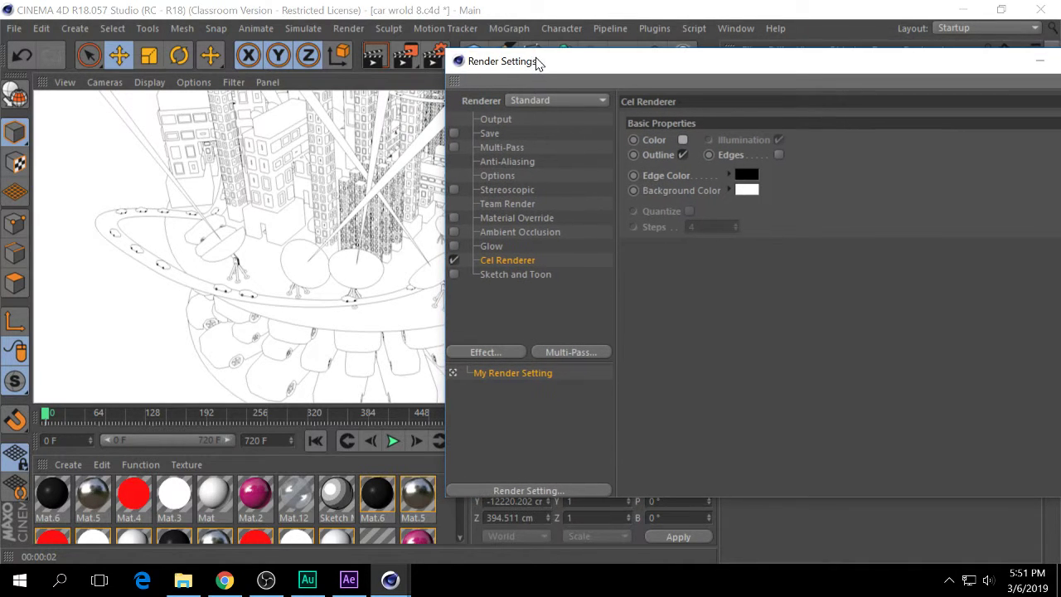
pyautogui.click(403, 58)
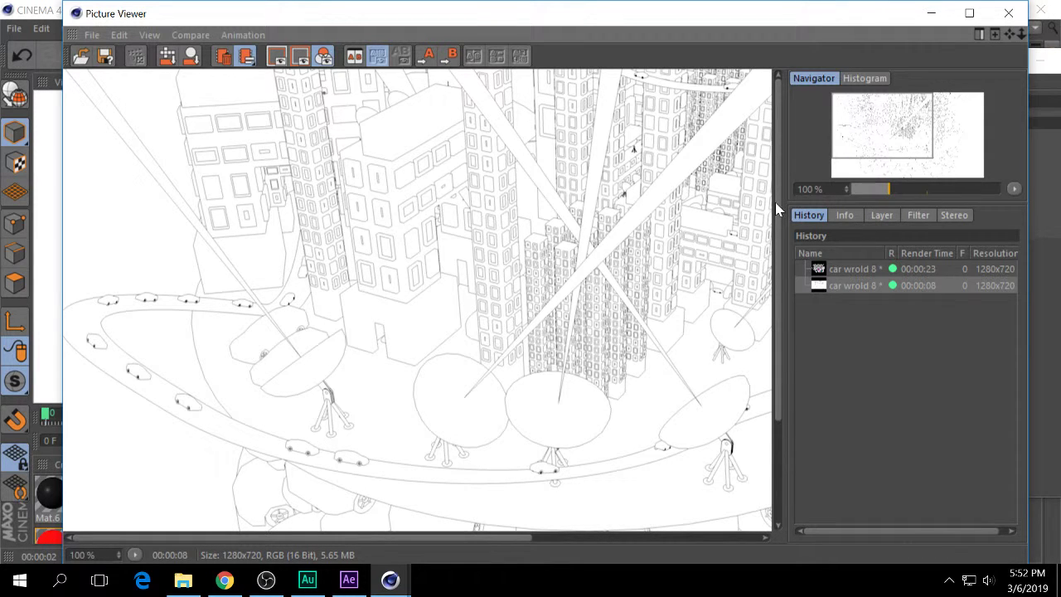
pyautogui.click(919, 214)
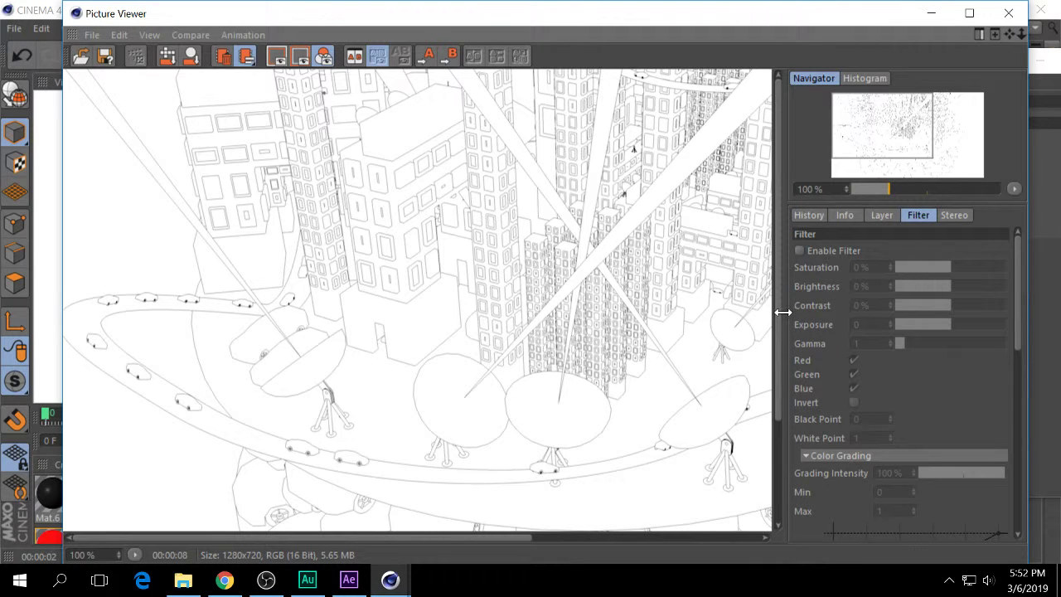
pyautogui.moveTo(784, 308); pyautogui.dragTo(689, 309)
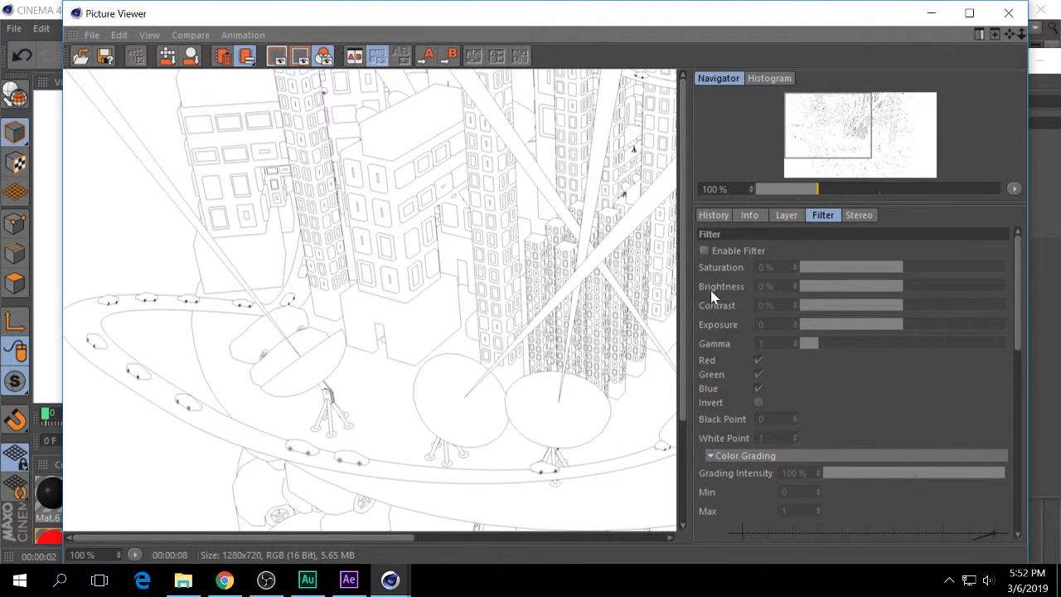
# Enable the filter on the rendered line art with Gamma at 0.36, and look over the Color Grading curves.
pyautogui.scroll(-3, 763, 448)
pyautogui.scroll(3, 760, 437)
pyautogui.click(704, 250)
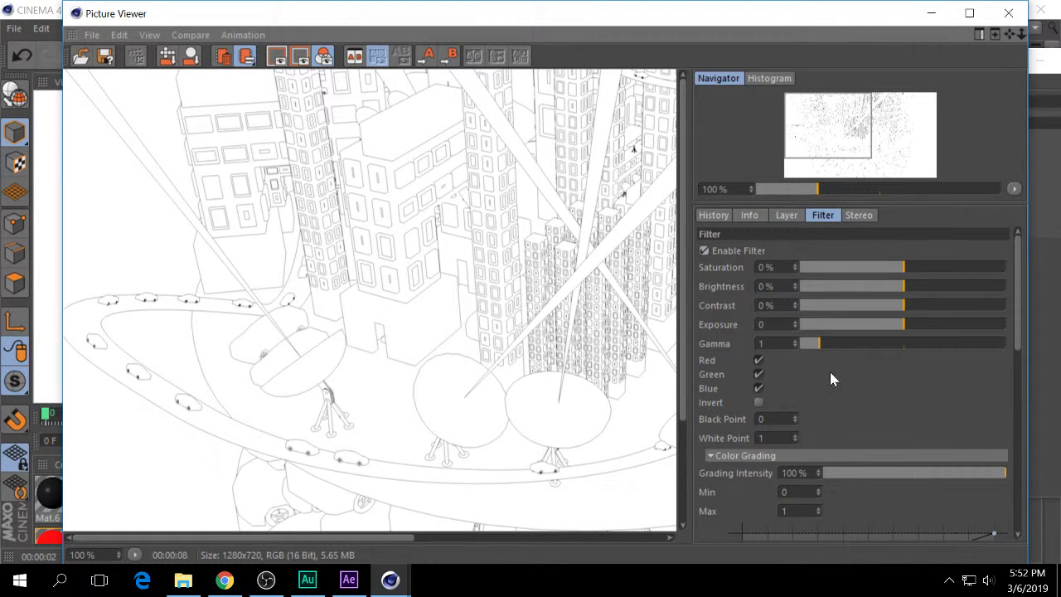
pyautogui.moveTo(817, 343); pyautogui.dragTo(805, 350)
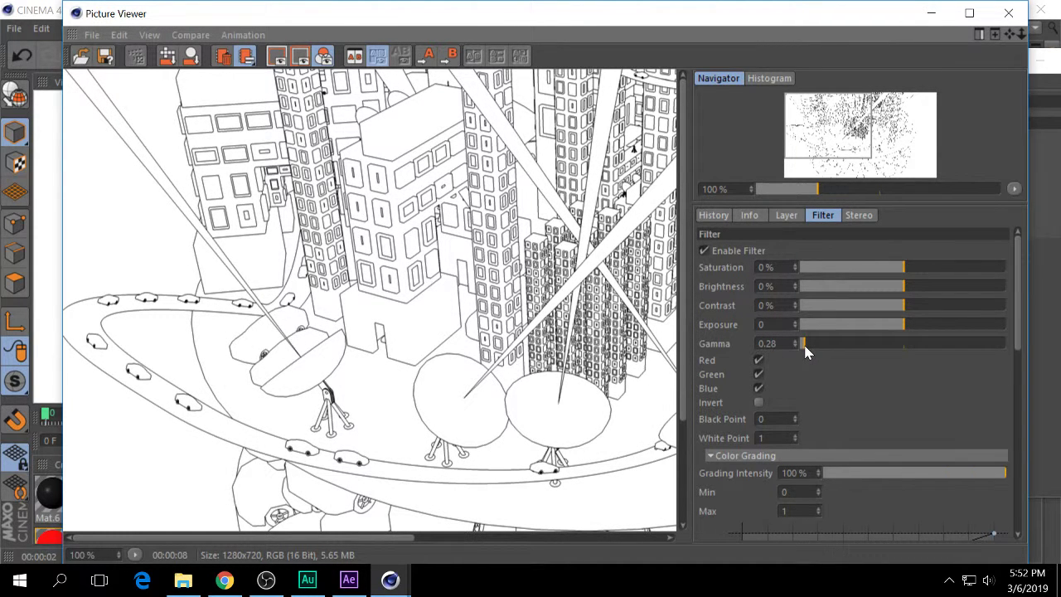
pyautogui.moveTo(806, 352); pyautogui.dragTo(804, 352)
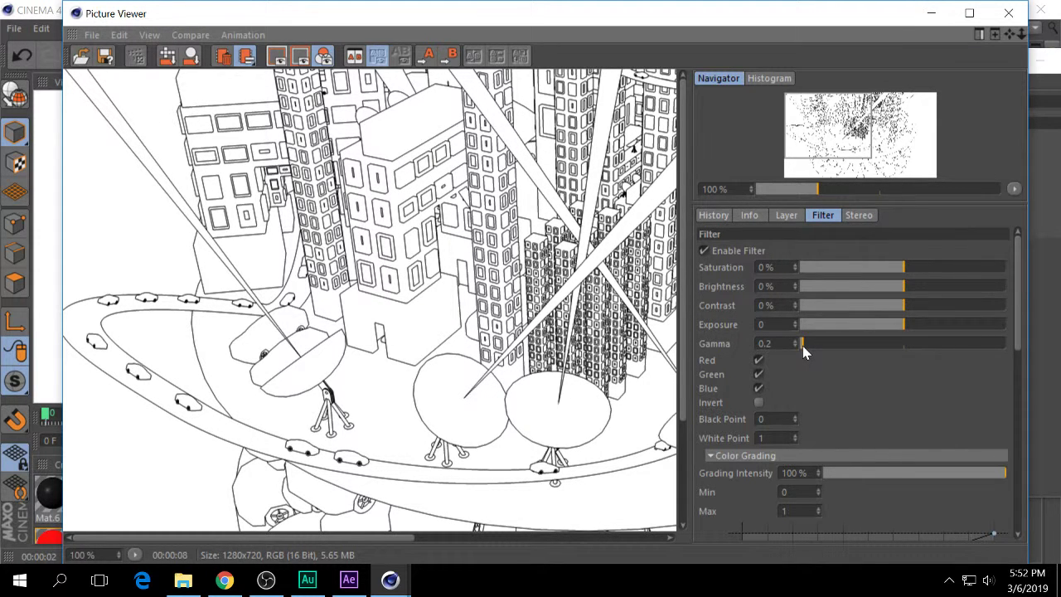
pyautogui.moveTo(803, 347); pyautogui.dragTo(798, 355)
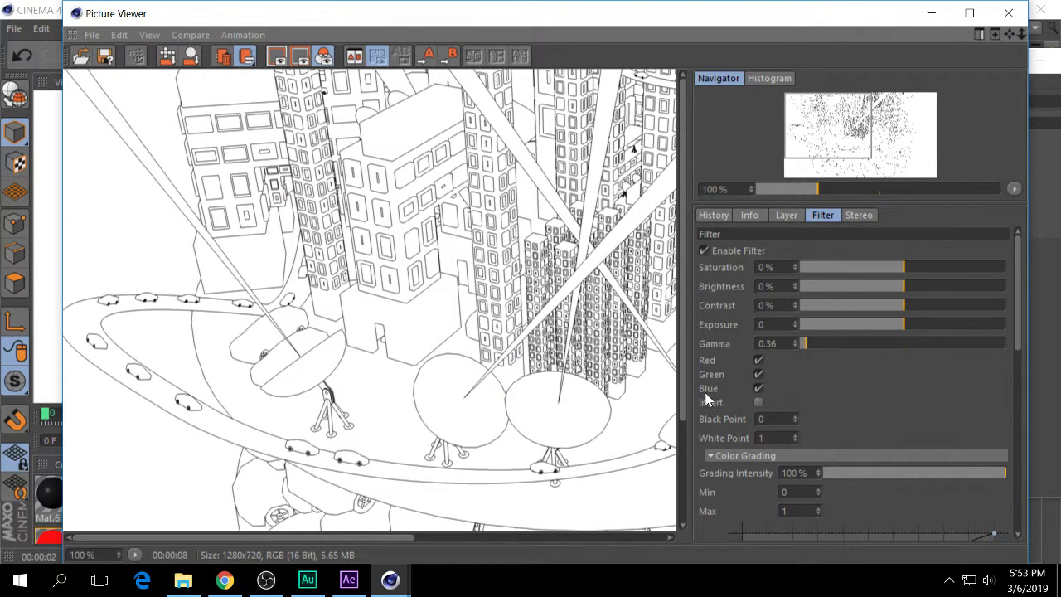
pyautogui.scroll(-3, 709, 402)
pyautogui.scroll(-5, 712, 360)
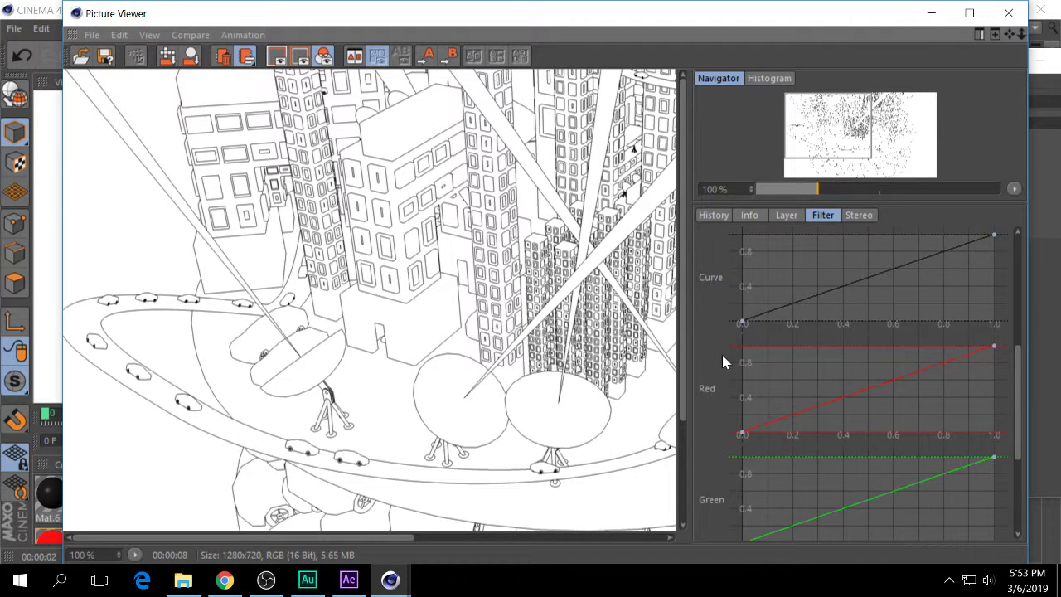
# Compare the outline render with the Picture Viewer filter disabled and enabled, keeping gamma at 0.36.
pyautogui.scroll(-5, 712, 360)
pyautogui.scroll(10, 712, 355)
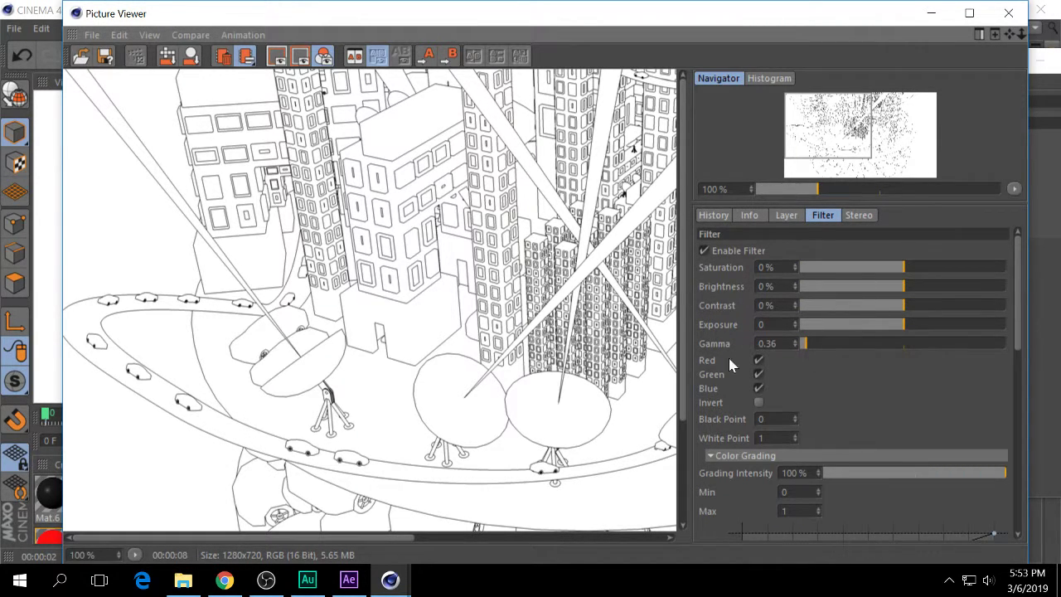
pyautogui.click(723, 248)
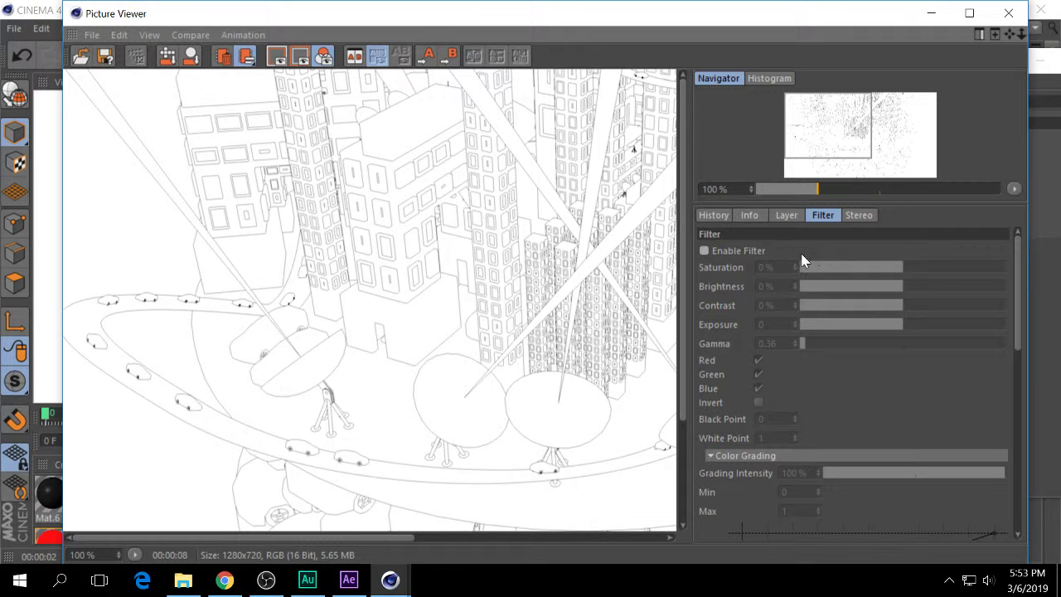
pyautogui.click(704, 251)
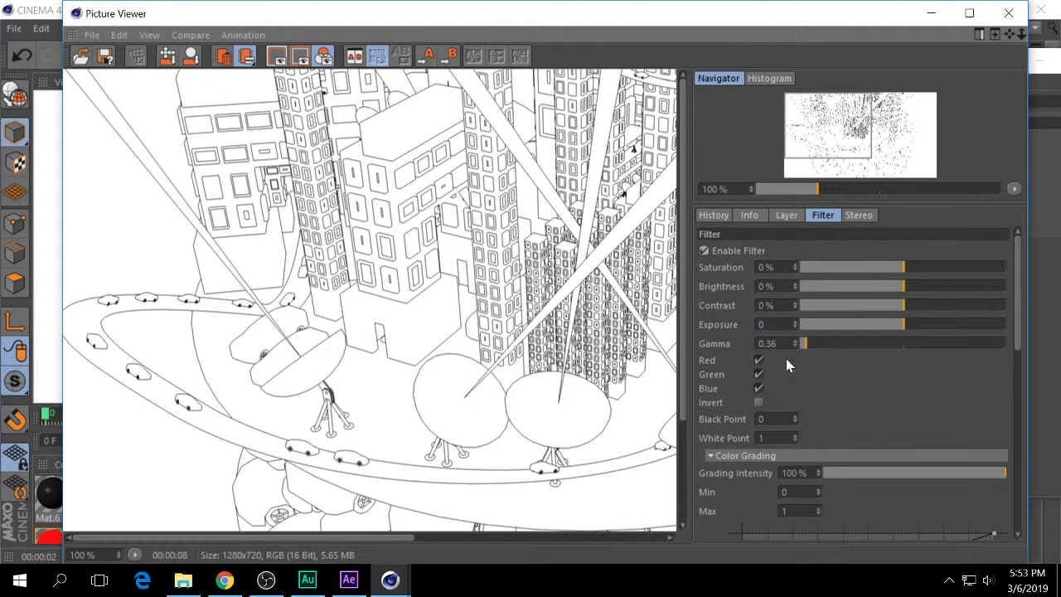
pyautogui.moveTo(800, 343); pyautogui.dragTo(805, 344)
pyautogui.click(933, 17)
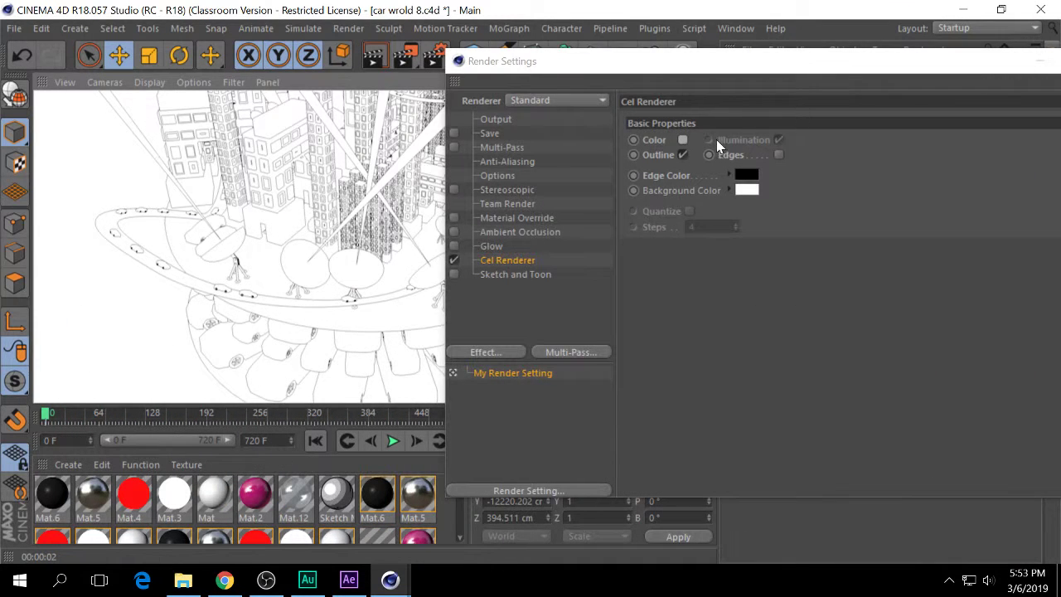
# Render the scene with the Cel Renderer's Color enabled and its Outline and Illumination disabled, and inspect the flat-colour image.
pyautogui.click(683, 155)
pyautogui.click(683, 140)
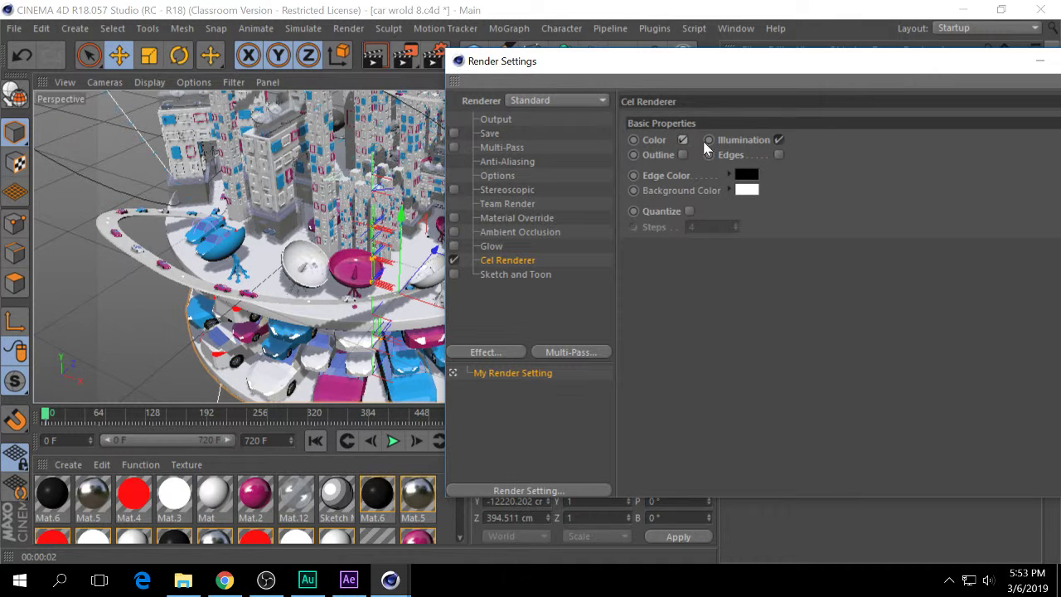
pyautogui.click(779, 139)
pyautogui.click(403, 58)
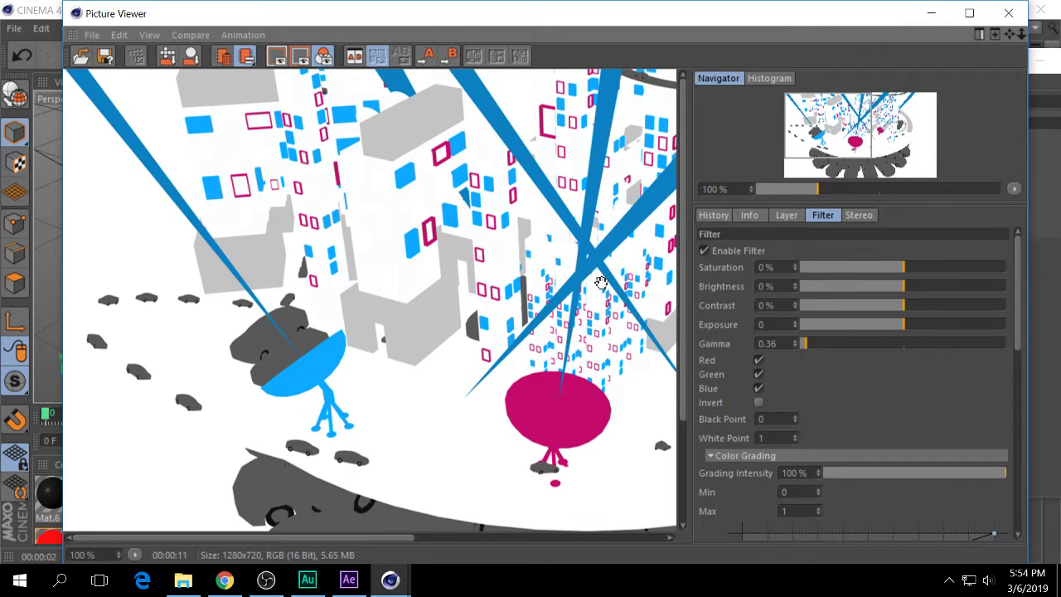
pyautogui.scroll(-2, 557, 302)
pyautogui.scroll(-2, 460, 314)
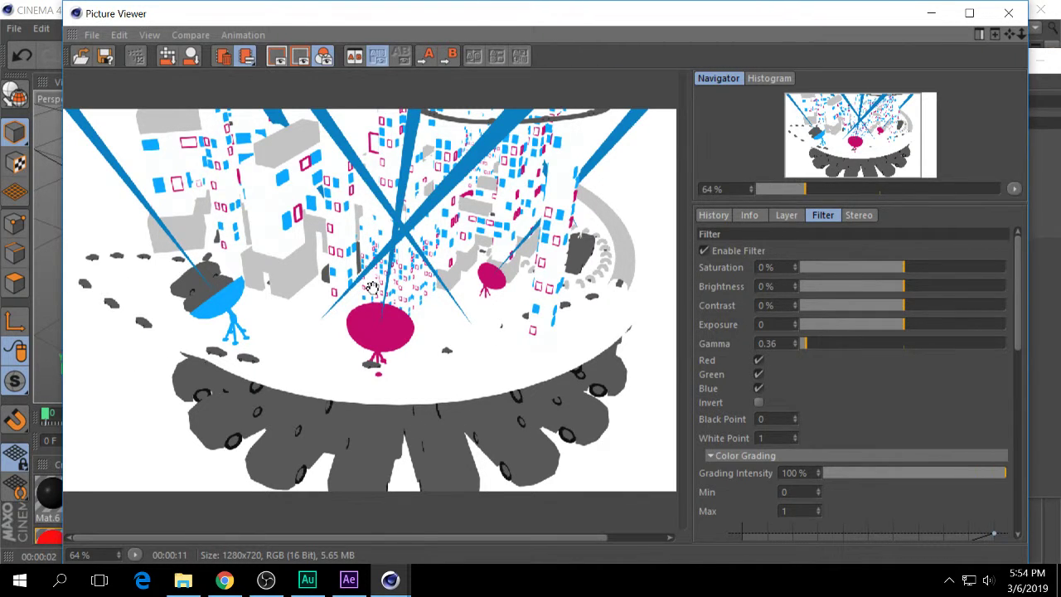
pyautogui.scroll(1, 373, 287)
pyautogui.scroll(1, 452, 247)
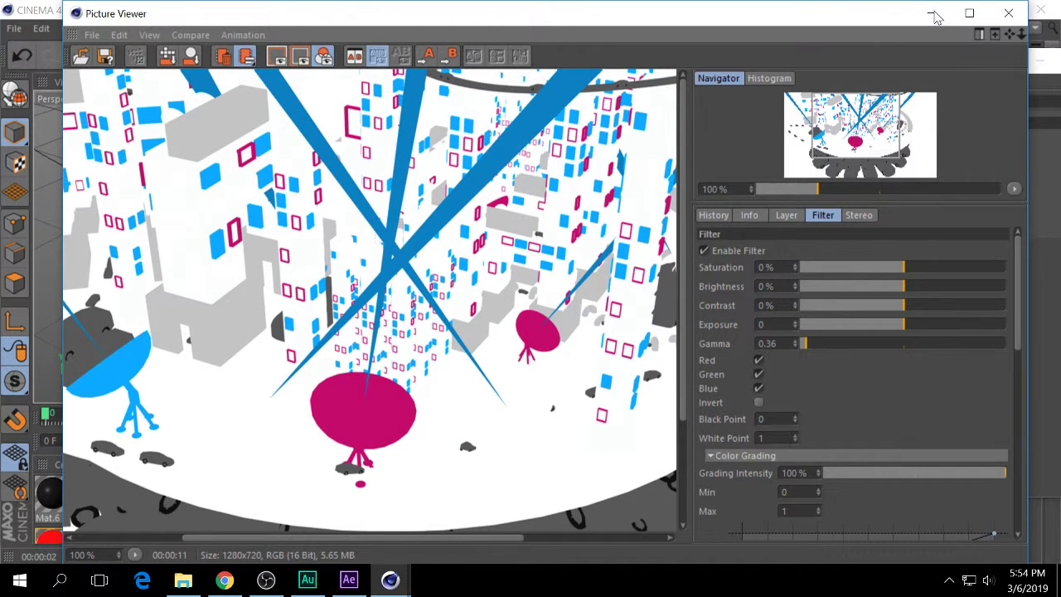
# Enable Outline alongside Color in the Cel Renderer, render to the Picture Viewer, and inspect the buildings and dishes up close.
pyautogui.moveTo(488, 17); pyautogui.dragTo(522, 156)
pyautogui.click(559, 68)
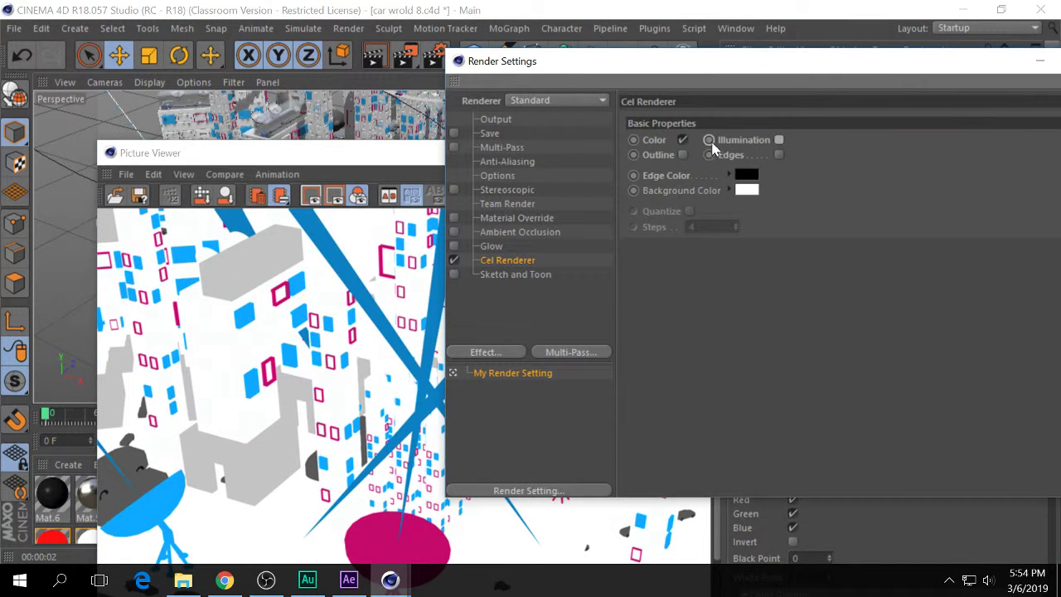
pyautogui.click(417, 158)
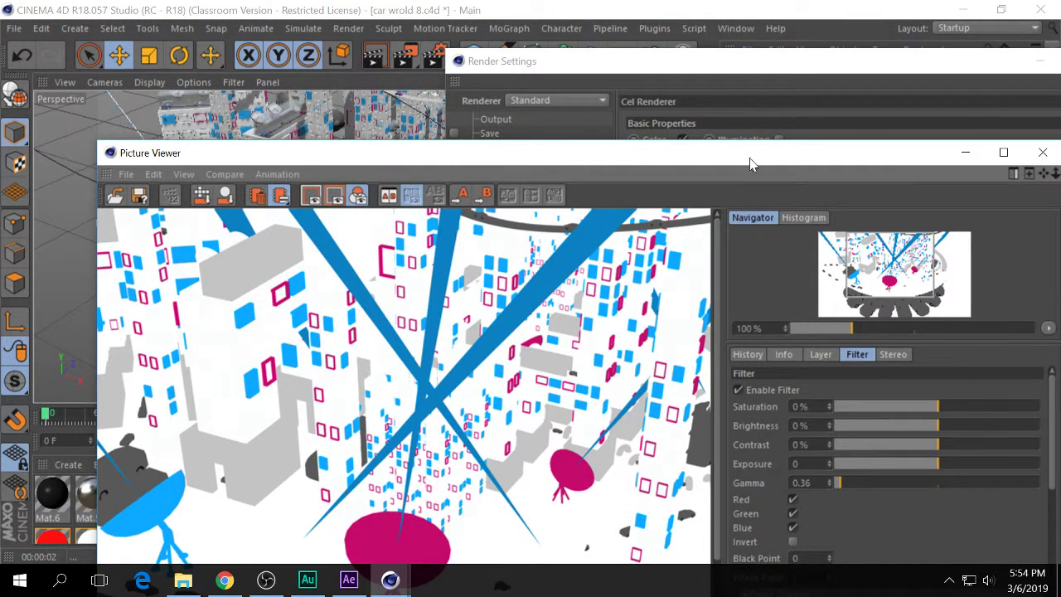
pyautogui.click(403, 56)
pyautogui.moveTo(488, 158); pyautogui.dragTo(465, 26)
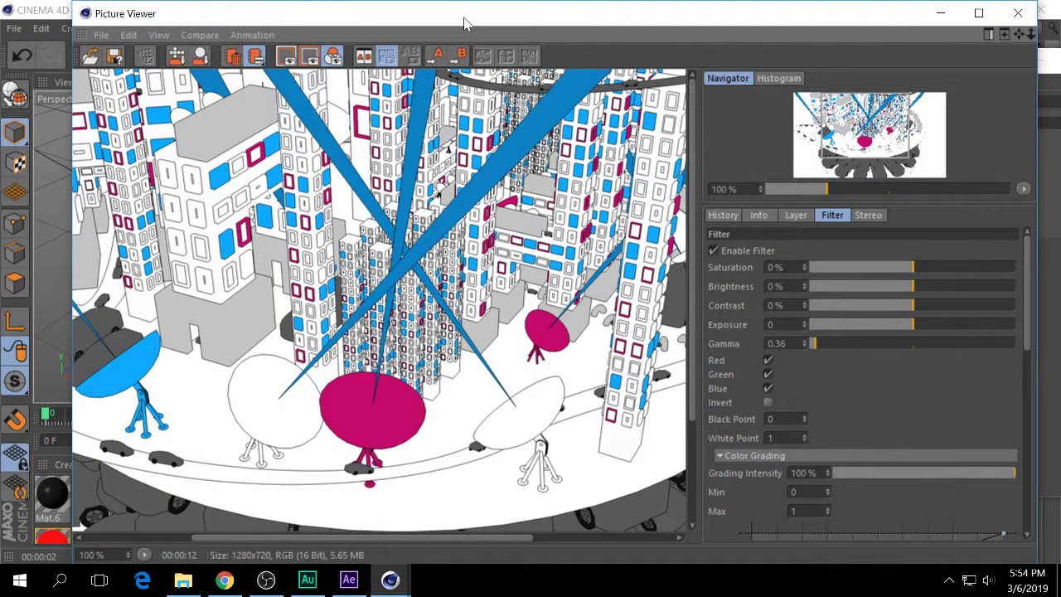
pyautogui.scroll(-1, 292, 236)
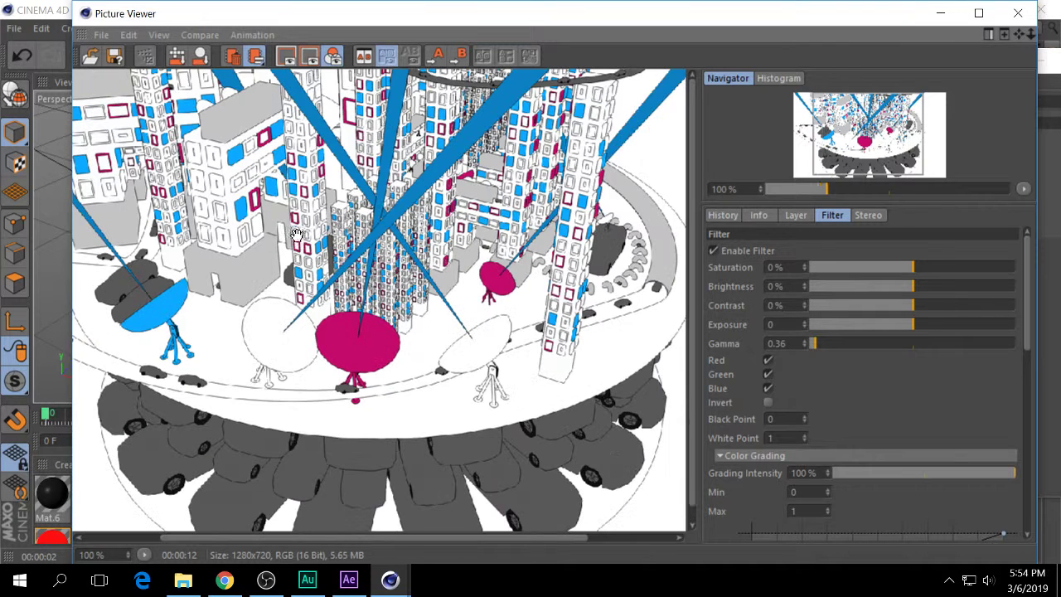
pyautogui.moveTo(307, 241); pyautogui.dragTo(483, 265)
pyautogui.moveTo(475, 315); pyautogui.dragTo(421, 324)
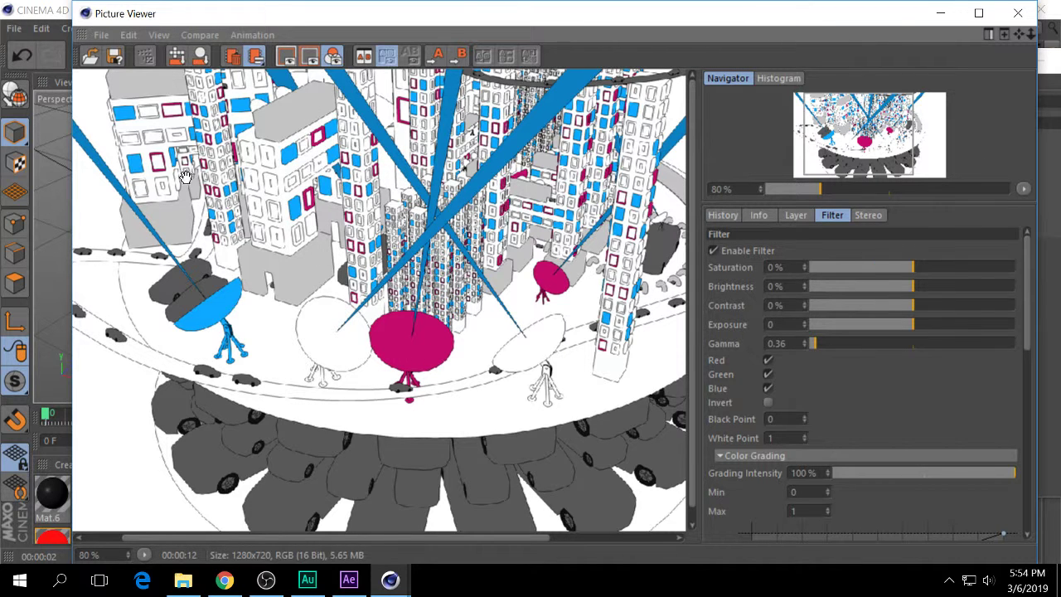
pyautogui.scroll(1, 264, 209)
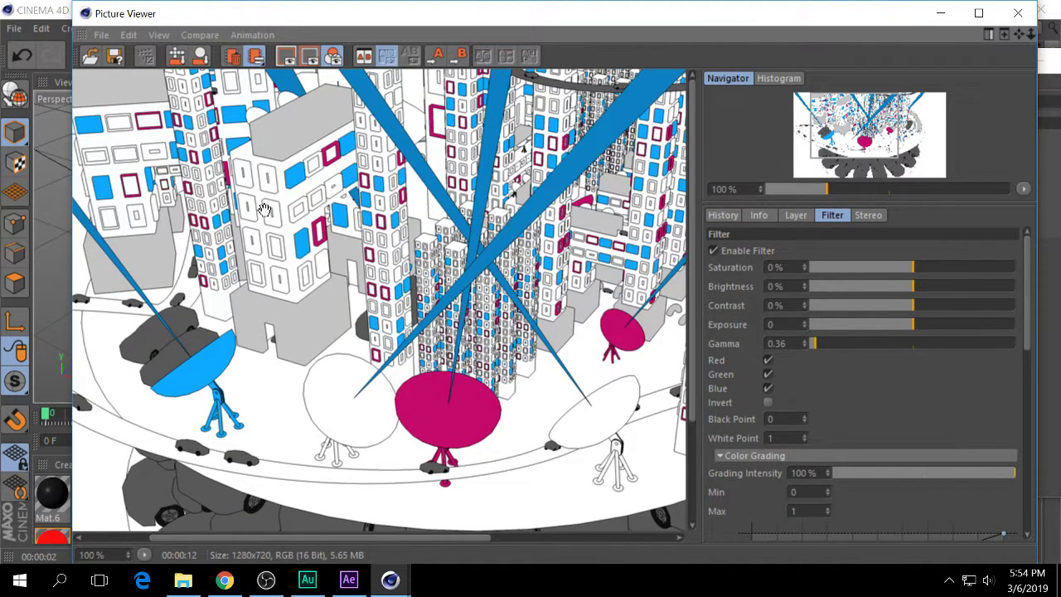
pyautogui.scroll(1, 389, 205)
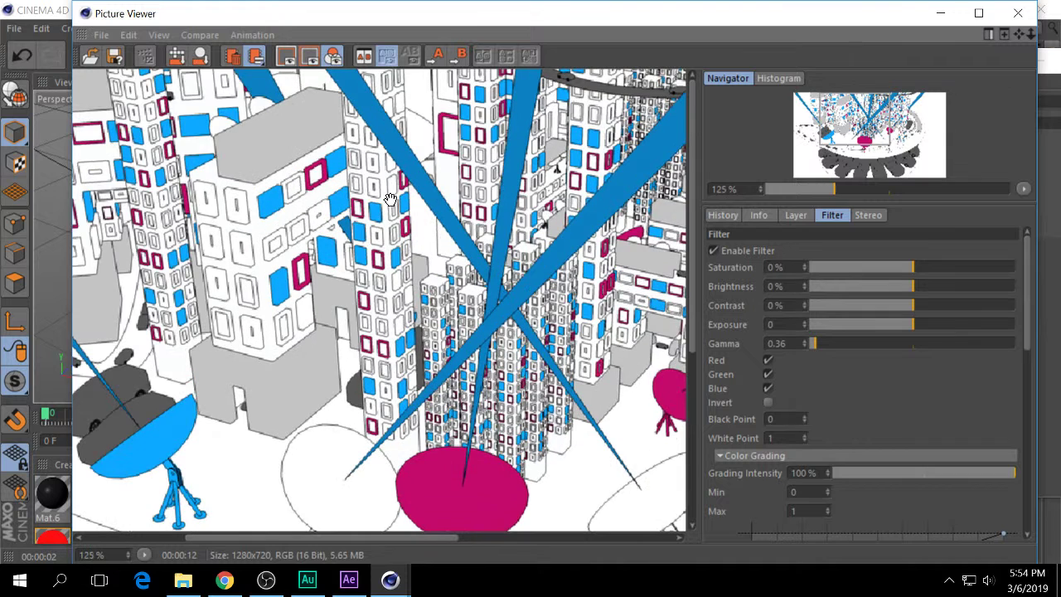
pyautogui.scroll(-1, 484, 231)
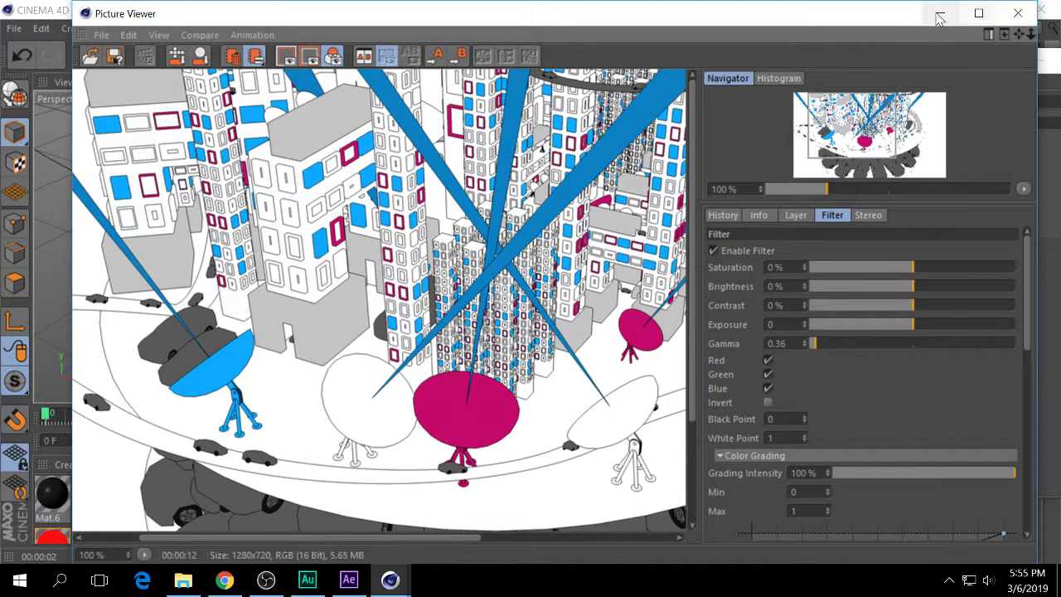
# Render the scene again with the Cel Renderer's Illumination enabled, and disable the Picture Viewer's image filter.
pyautogui.moveTo(873, 18); pyautogui.dragTo(884, 108)
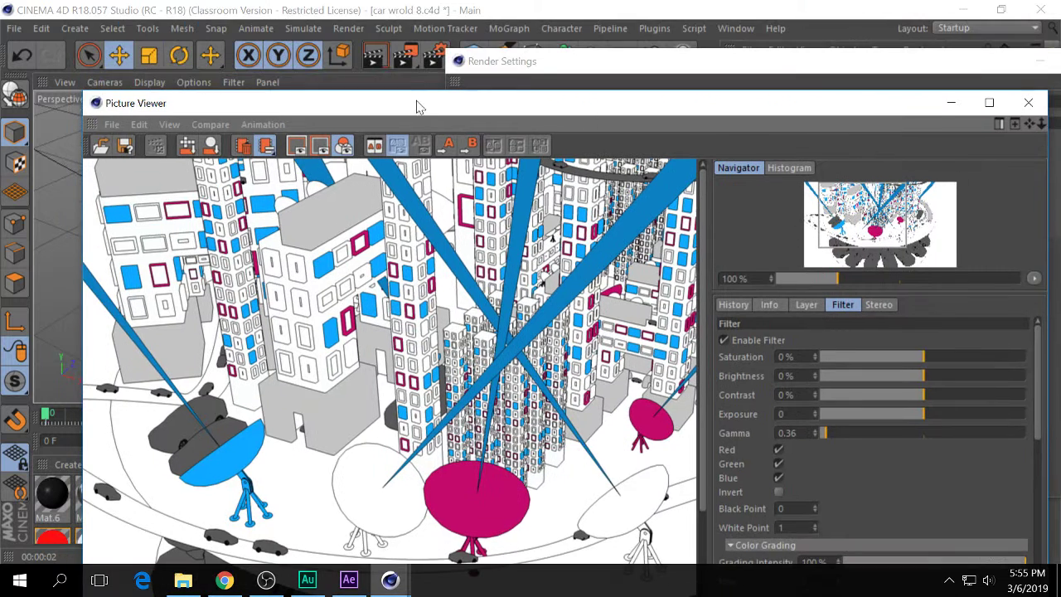
pyautogui.click(546, 60)
pyautogui.moveTo(645, 66); pyautogui.dragTo(603, 59)
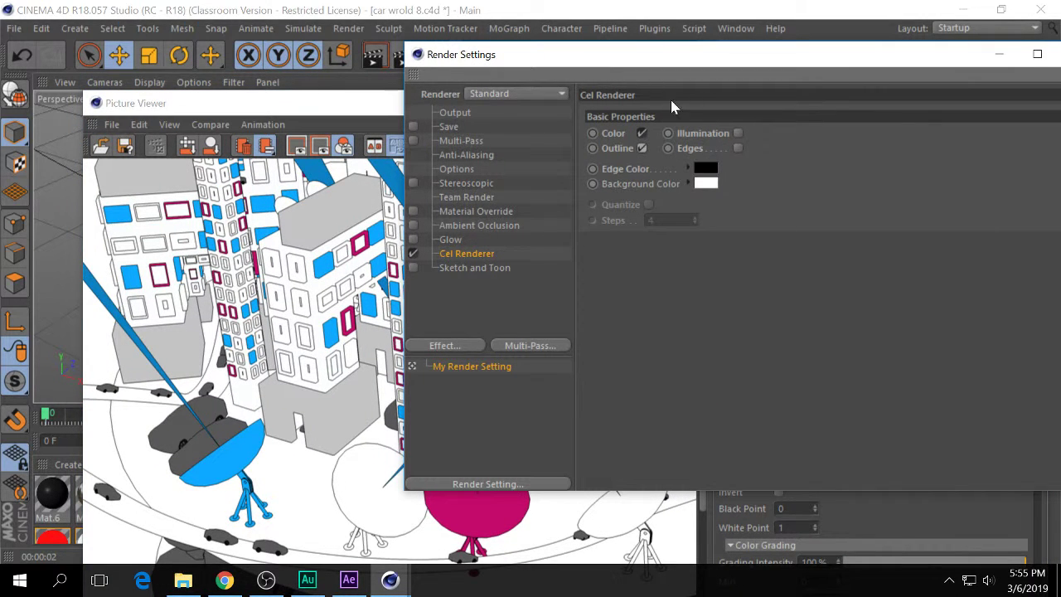
pyautogui.click(737, 134)
pyautogui.click(348, 114)
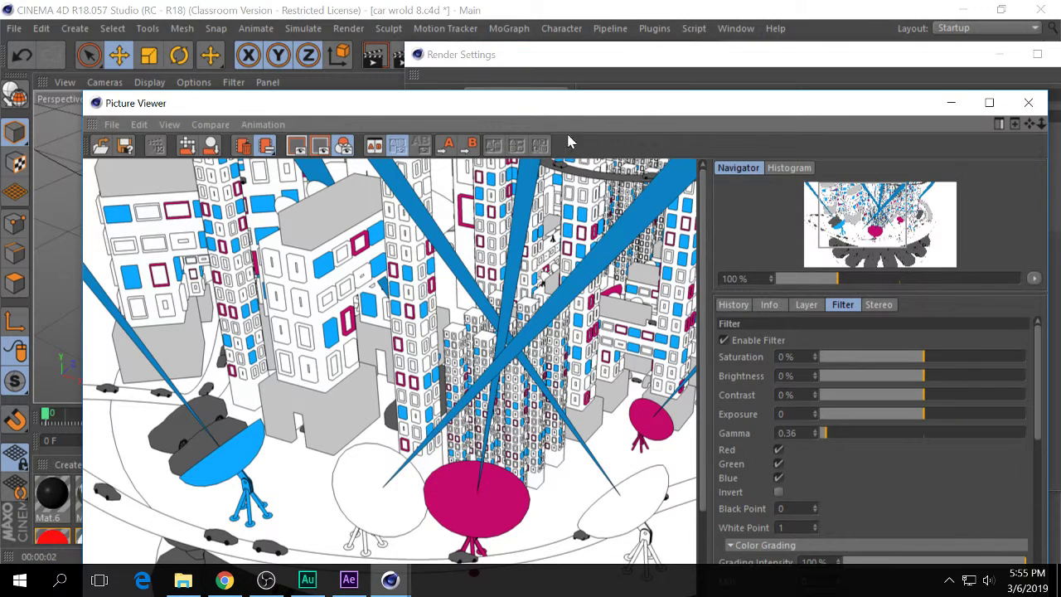
pyautogui.click(398, 55)
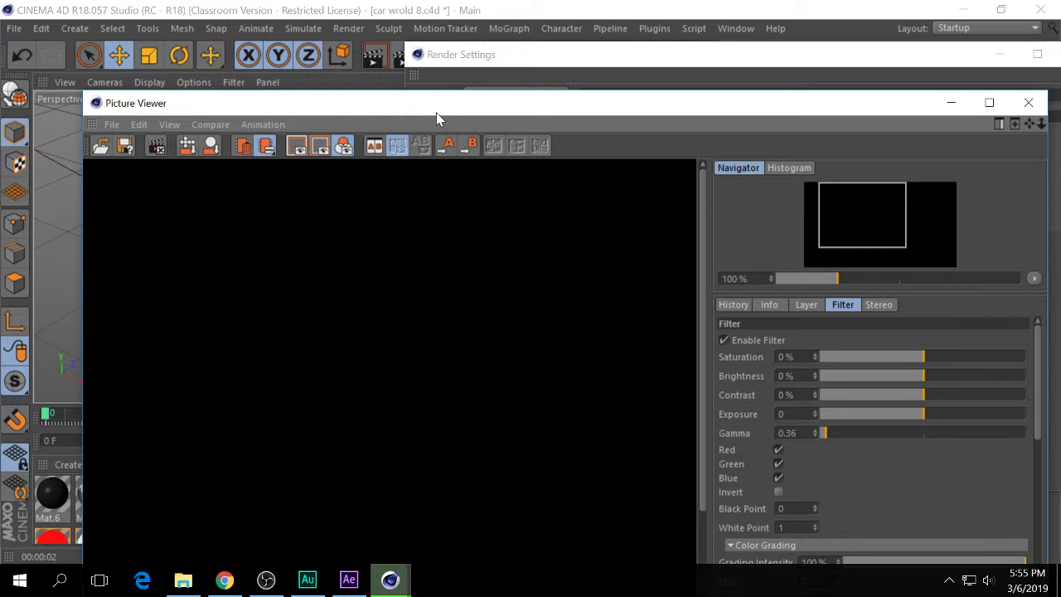
pyautogui.moveTo(437, 113); pyautogui.dragTo(419, 45)
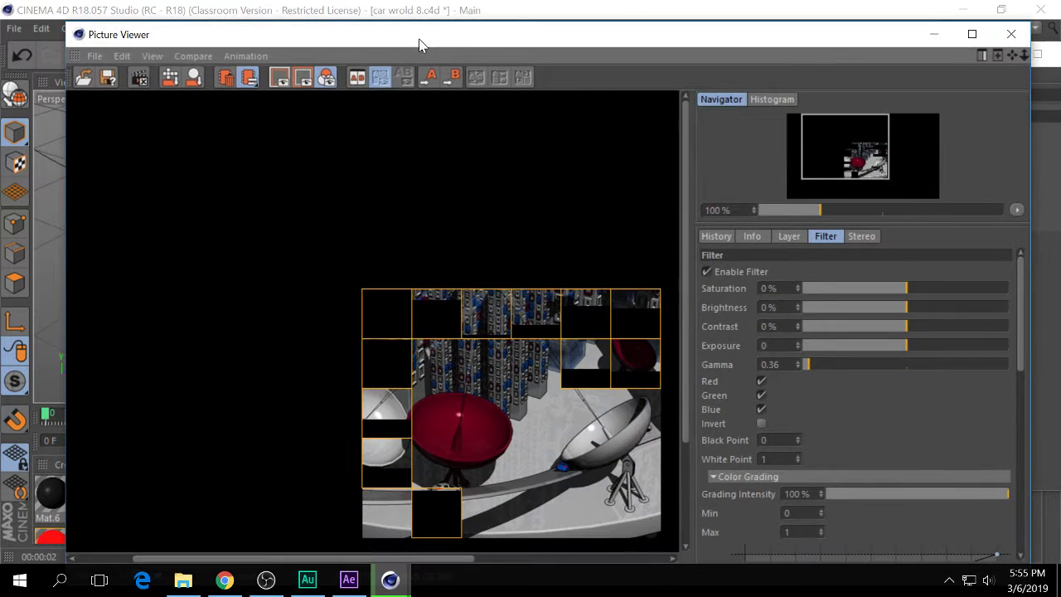
pyautogui.click(707, 272)
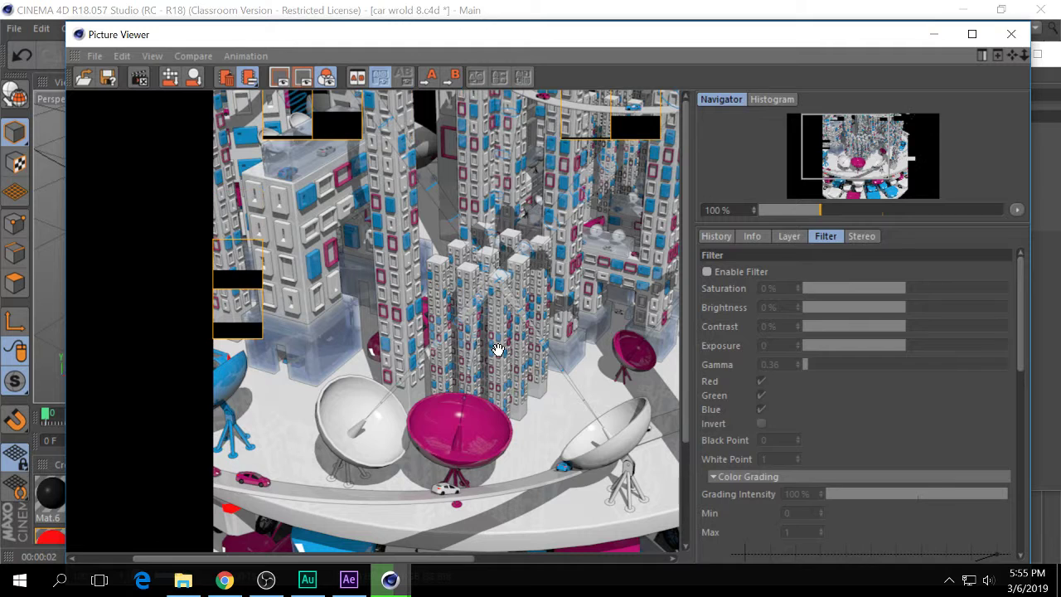
# Set the Cel Renderer's edge color to white.
pyautogui.moveTo(719, 39); pyautogui.dragTo(764, 147)
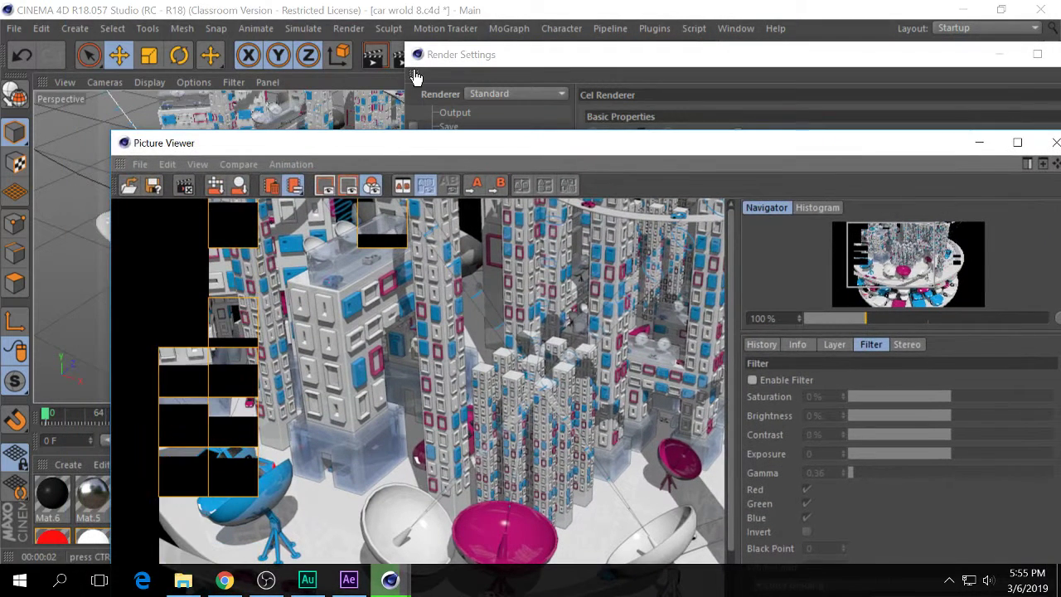
pyautogui.click(739, 163)
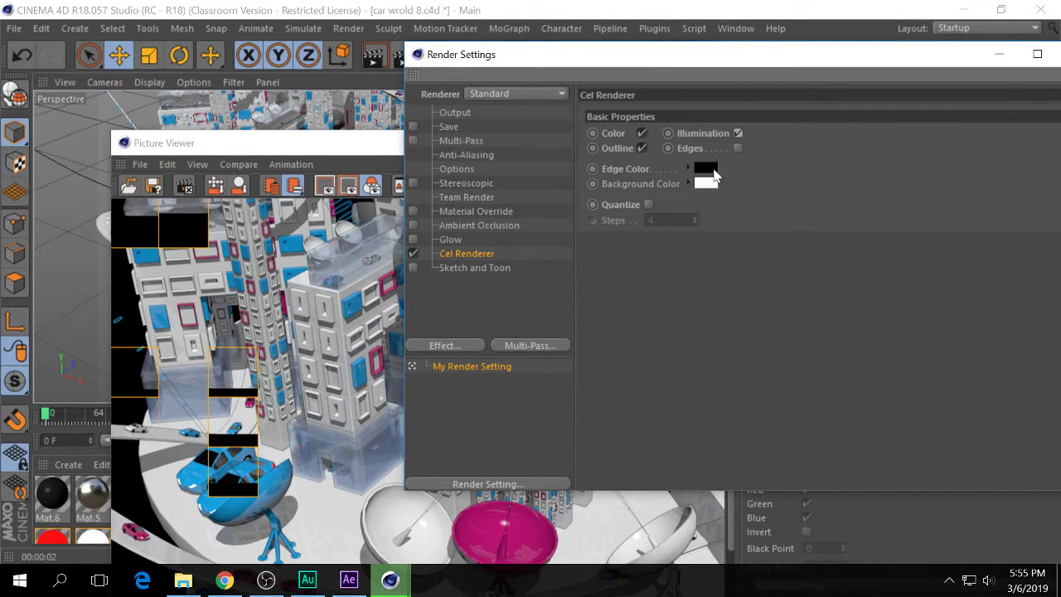
pyautogui.click(707, 169)
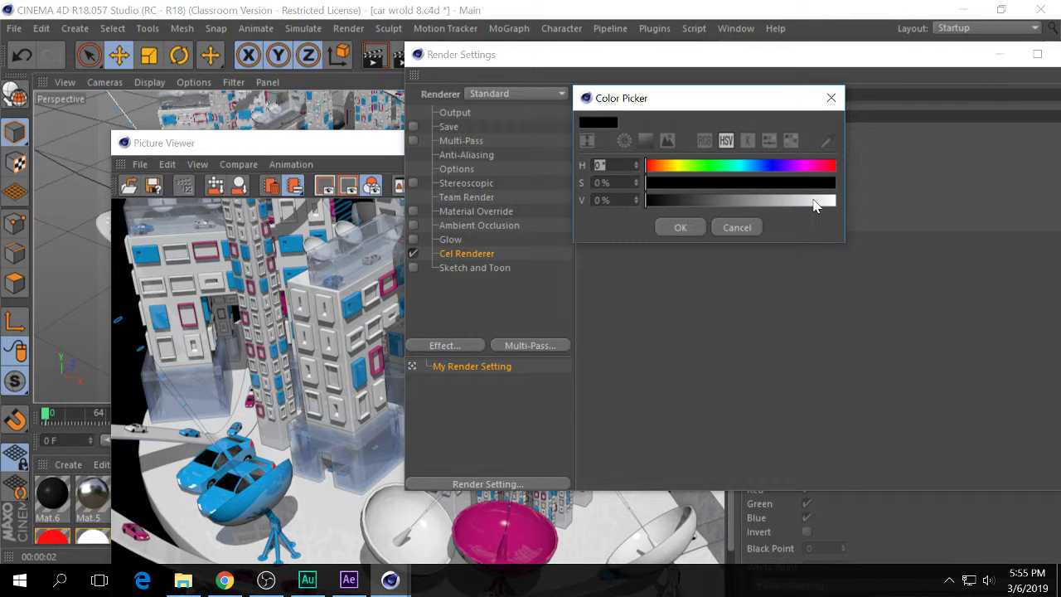
pyautogui.moveTo(814, 200); pyautogui.dragTo(836, 201)
pyautogui.click(677, 225)
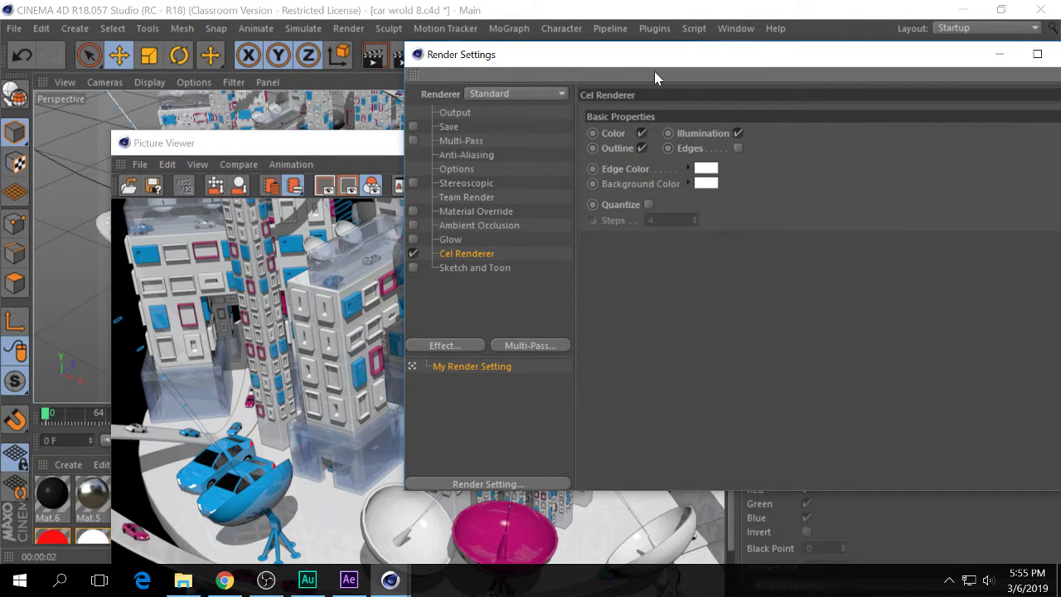
# Render the scene with the white outlines to the Picture Viewer and inspect the whole car world.
pyautogui.click(397, 56)
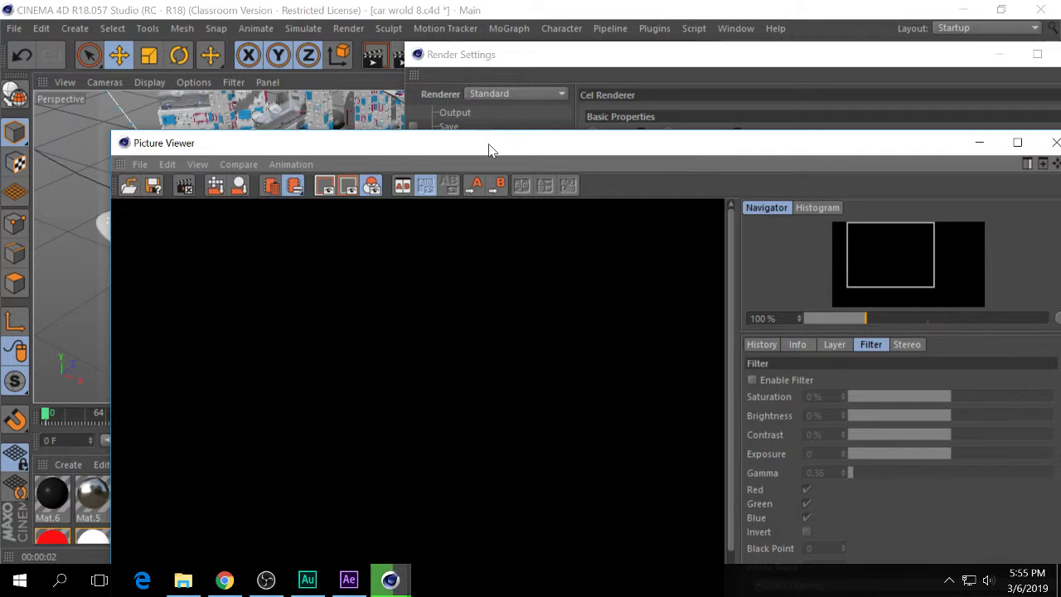
pyautogui.moveTo(489, 150); pyautogui.dragTo(448, 40)
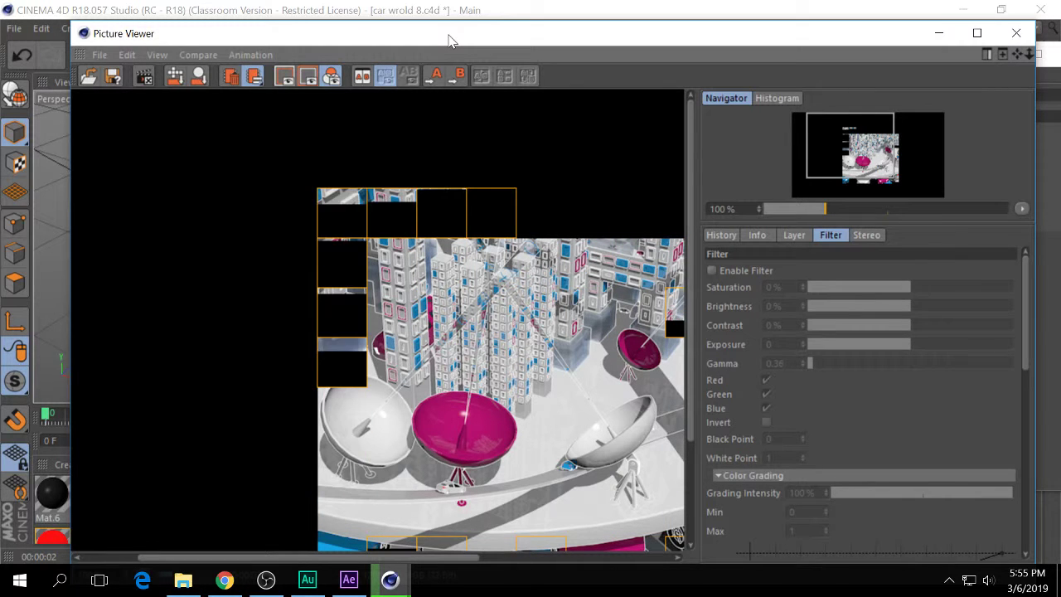
pyautogui.scroll(-2, 462, 302)
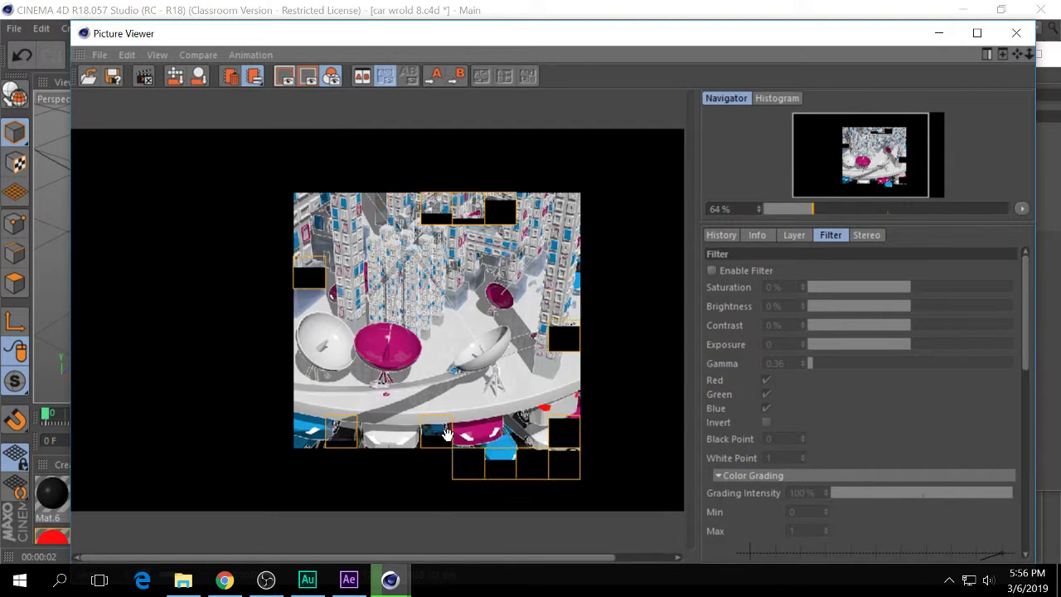
pyautogui.scroll(1, 456, 398)
pyautogui.moveTo(424, 447); pyautogui.dragTo(425, 351)
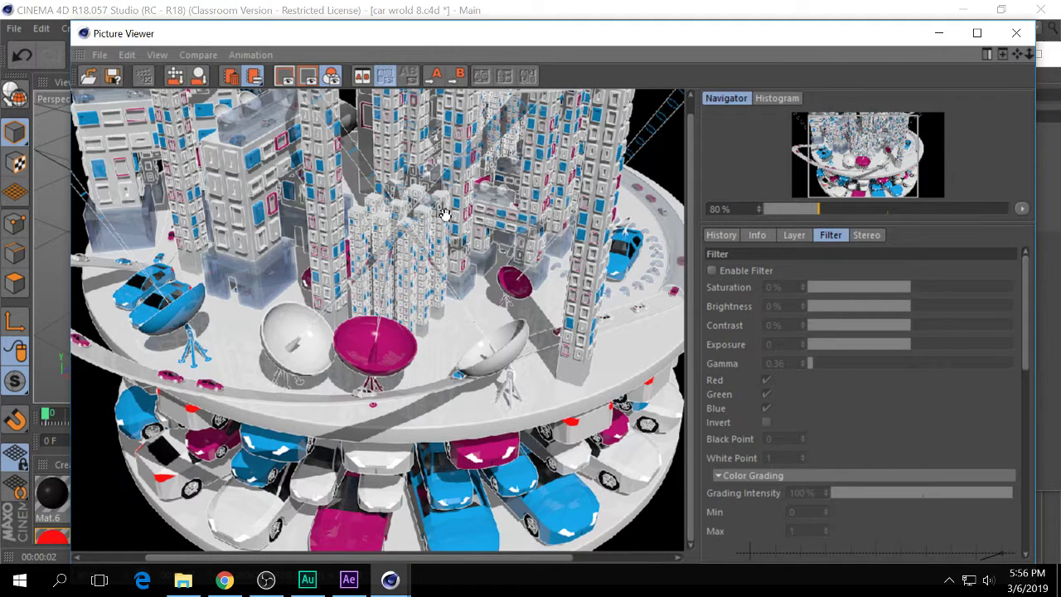
# Render the scene again with the Cel Renderer's edge color set to black and its Edges option enabled.
pyautogui.moveTo(801, 33); pyautogui.dragTo(812, 159)
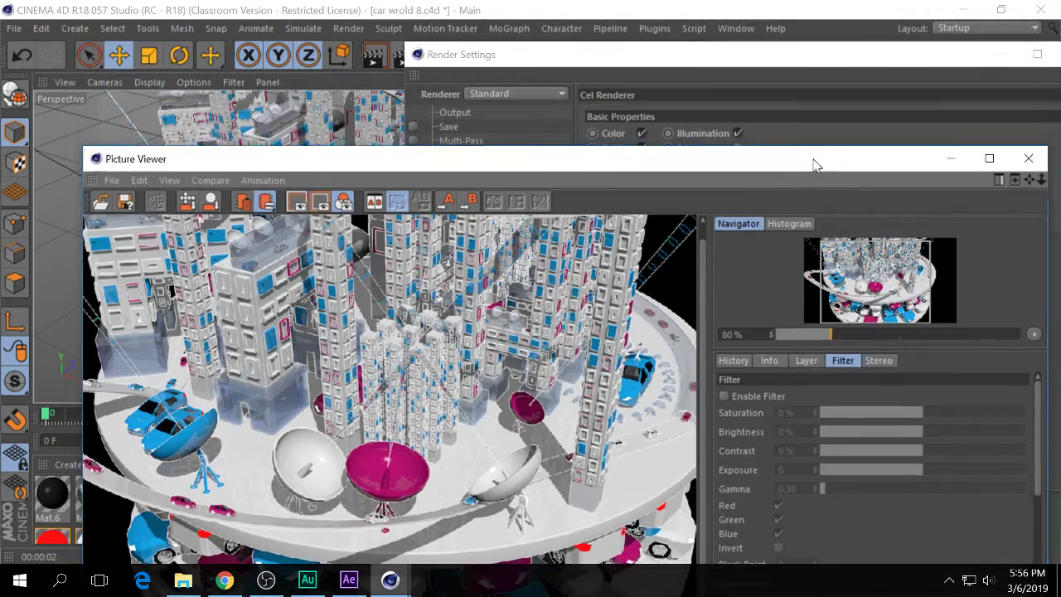
pyautogui.click(690, 81)
pyautogui.click(706, 168)
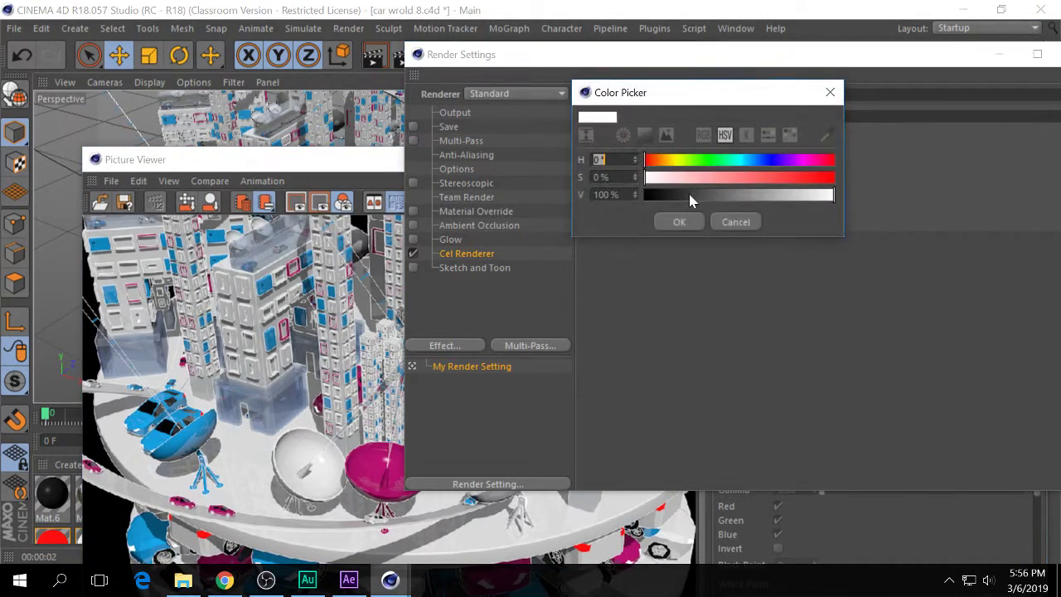
pyautogui.moveTo(691, 197); pyautogui.dragTo(643, 198)
pyautogui.click(676, 221)
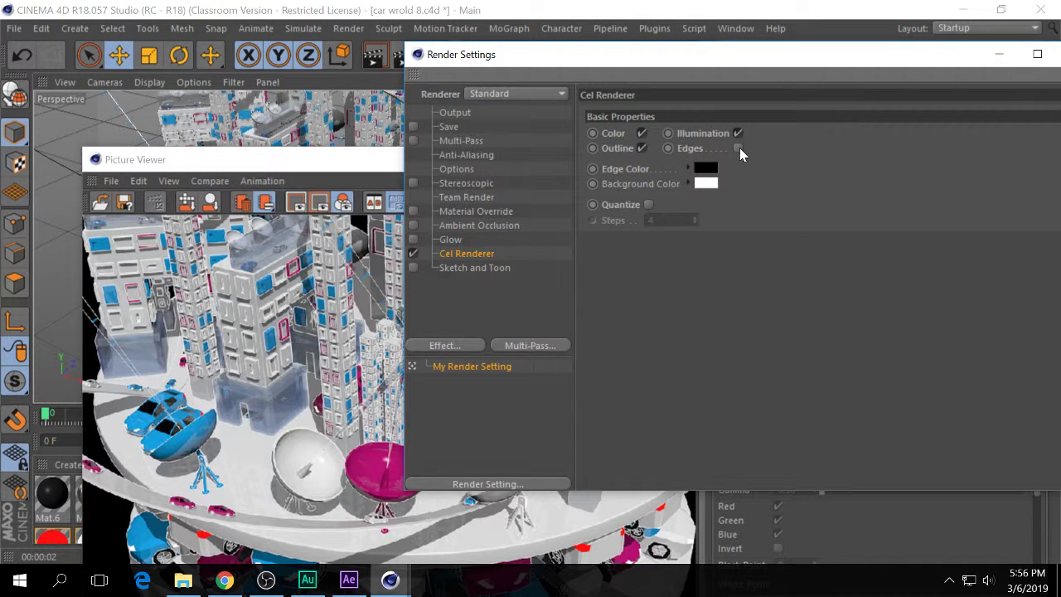
pyautogui.click(398, 58)
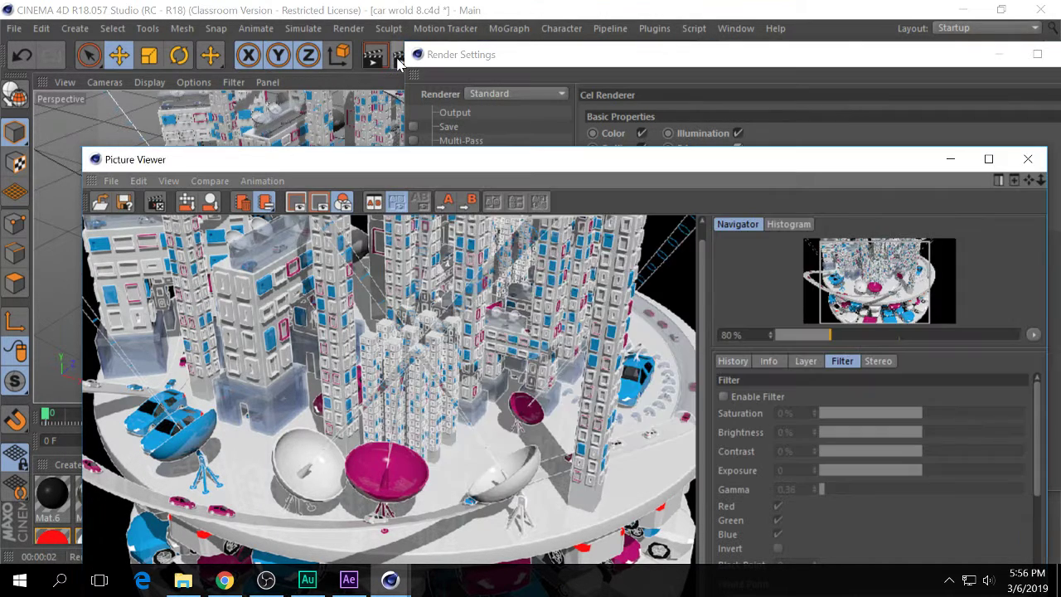
pyautogui.moveTo(472, 169); pyautogui.dragTo(473, 39)
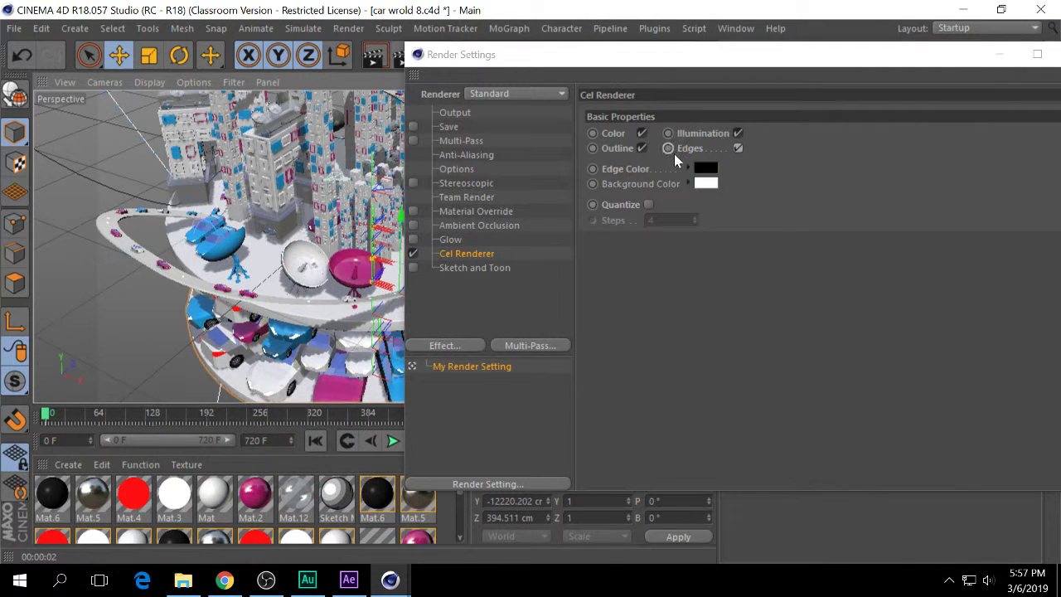
# Disable the Cel Renderer's Edges and Outline options and enable Quantize with 3 steps.
pyautogui.click(739, 149)
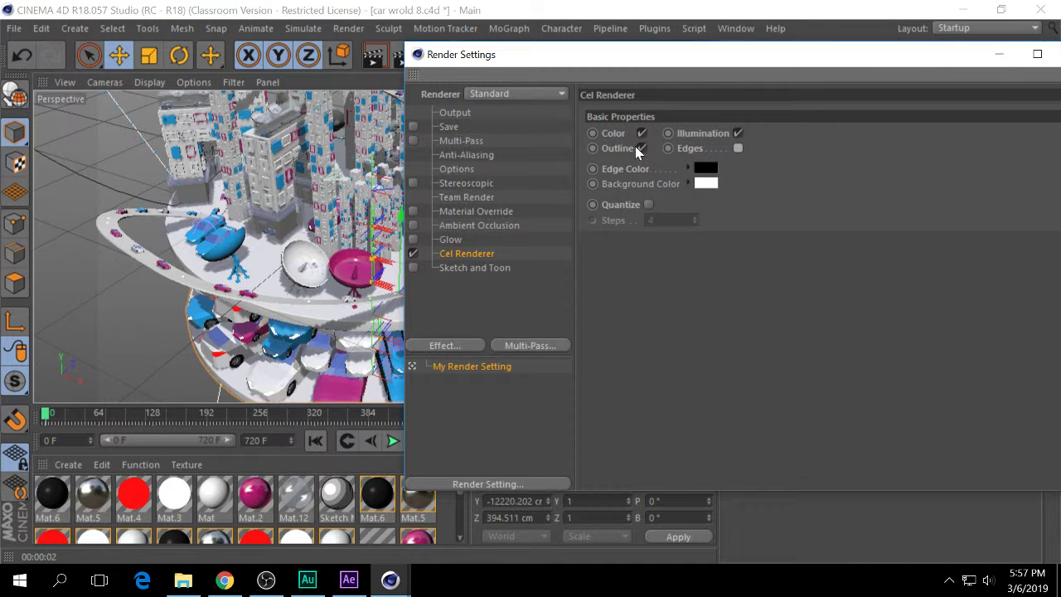
pyautogui.click(739, 133)
pyautogui.click(738, 133)
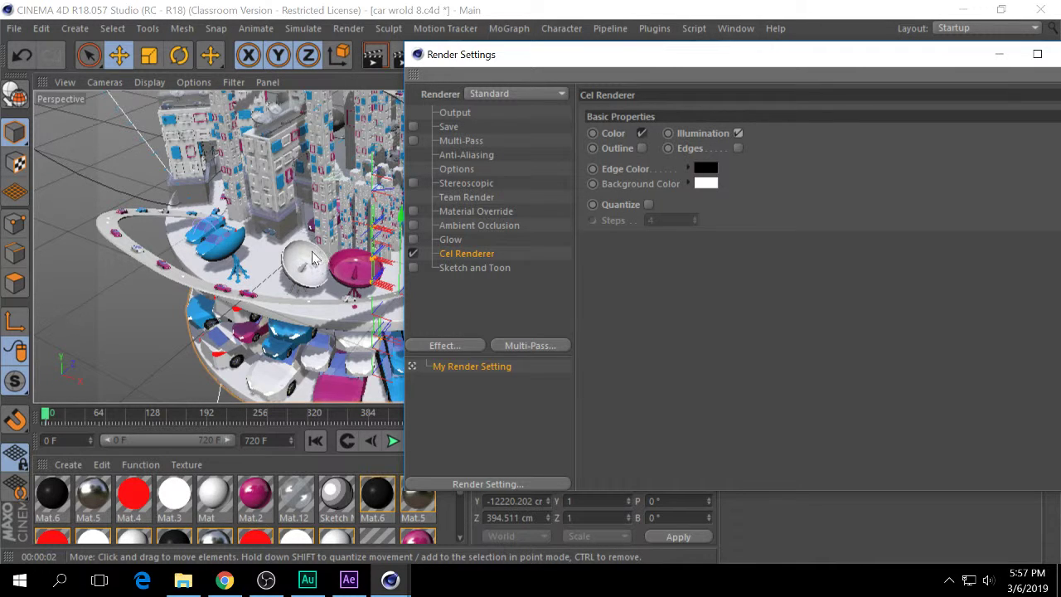
pyautogui.click(648, 204)
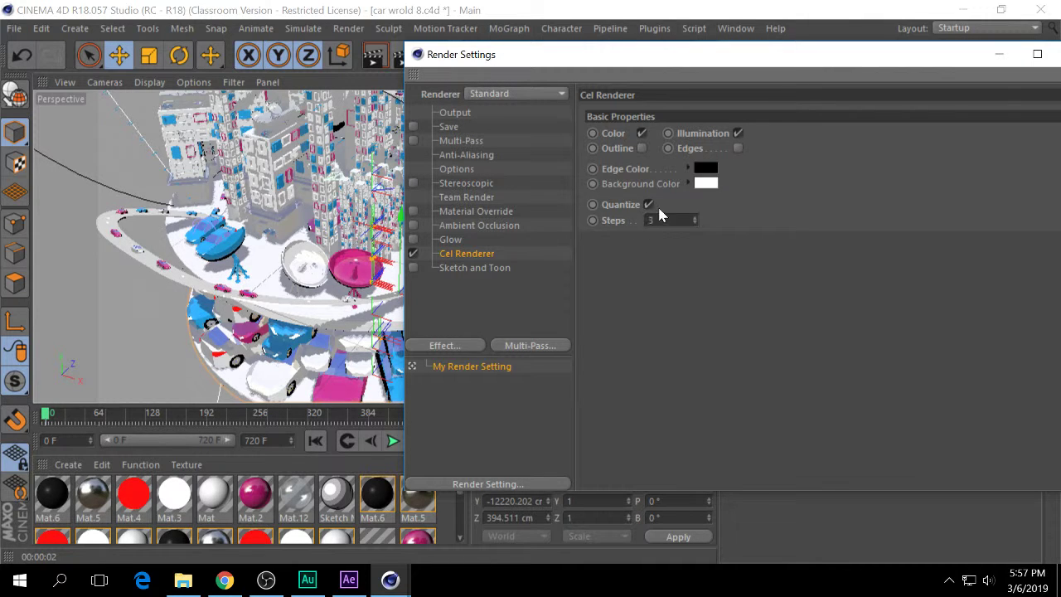
# Render the quantized scene to the Picture Viewer, and close the render settings after viewing the result.
pyautogui.moveTo(440, 57); pyautogui.dragTo(450, 100)
pyautogui.click(402, 50)
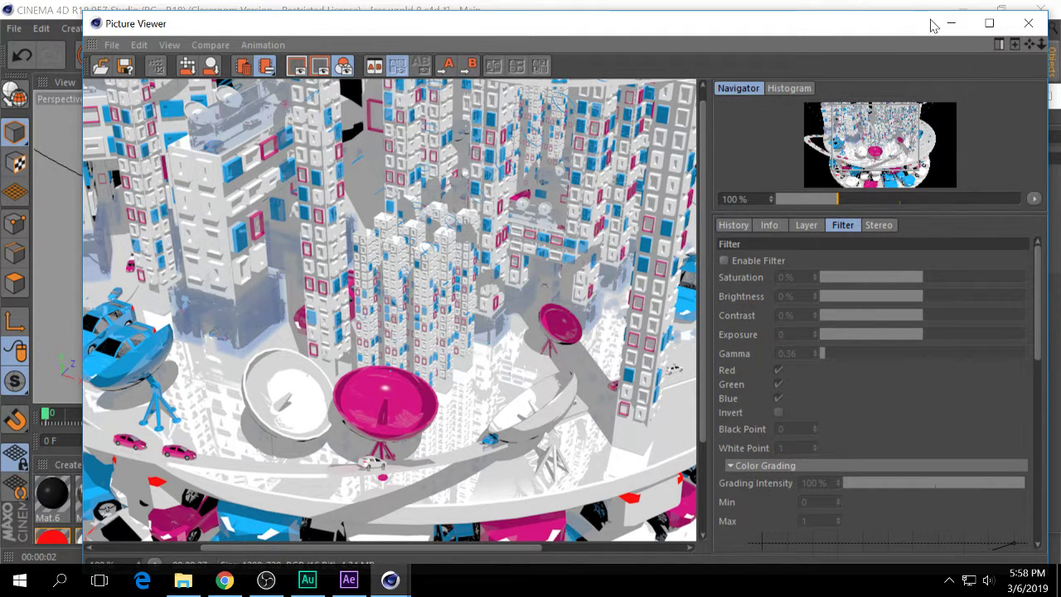
pyautogui.click(945, 24)
pyautogui.doubleClick(682, 101)
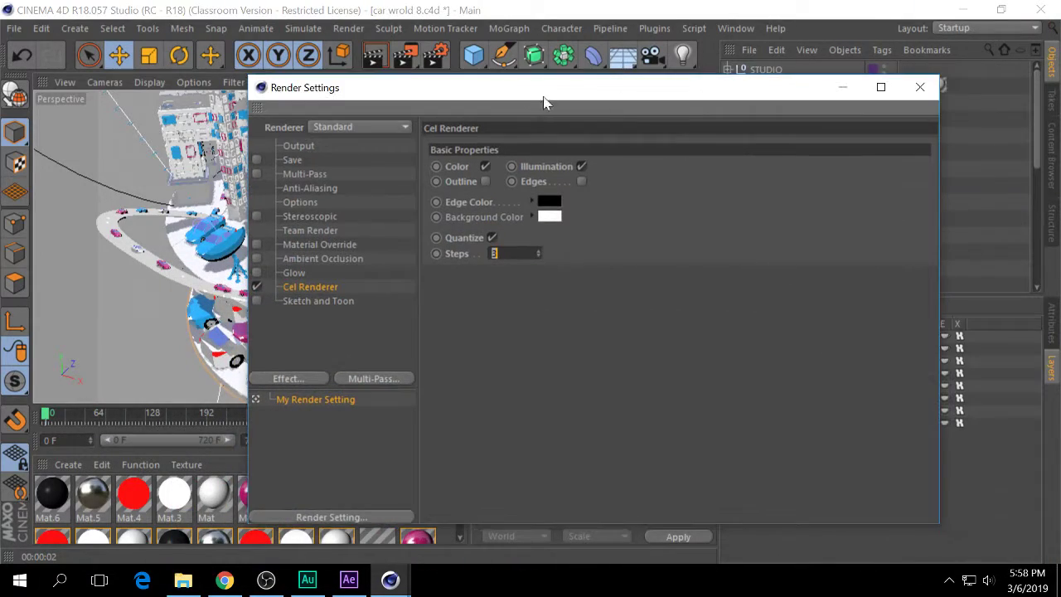
pyautogui.click(914, 86)
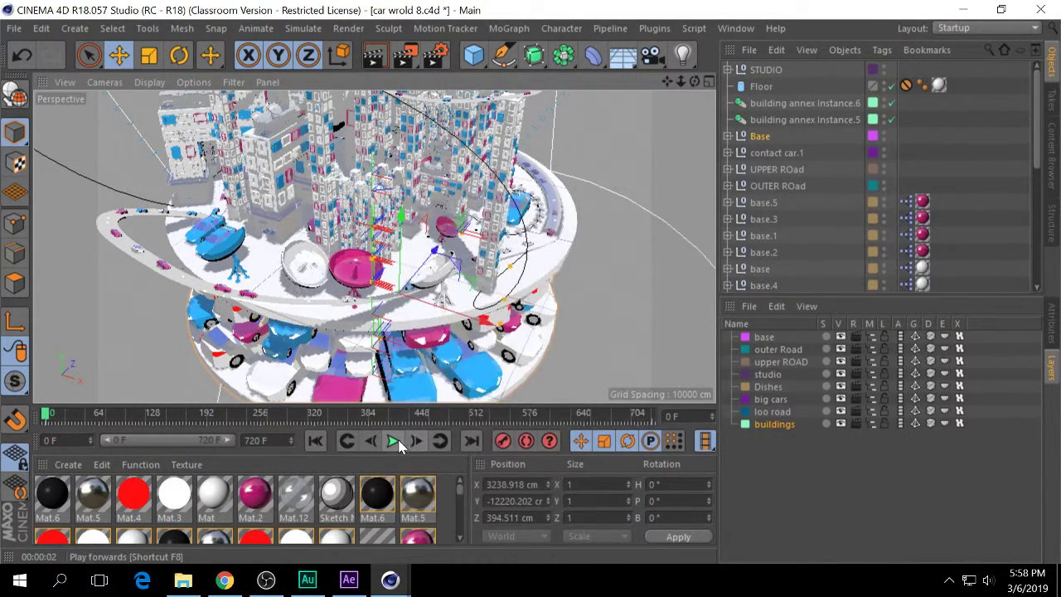
# Lower the perspective viewport's level of detail for faster playback.
pyautogui.rightClick(397, 441)
pyautogui.click(395, 439)
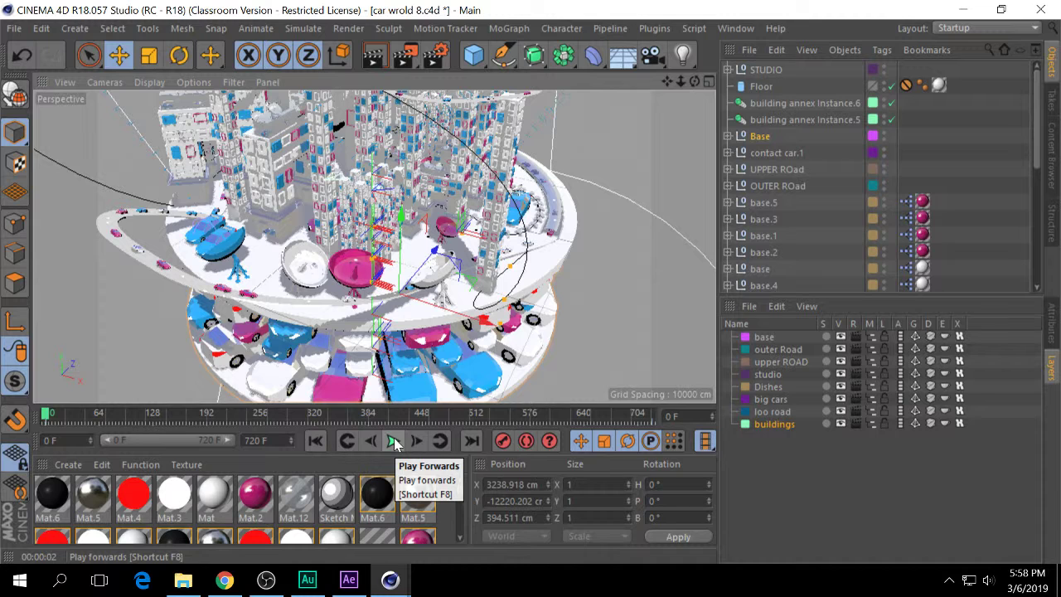
pyautogui.click(151, 82)
pyautogui.moveTo(194, 83)
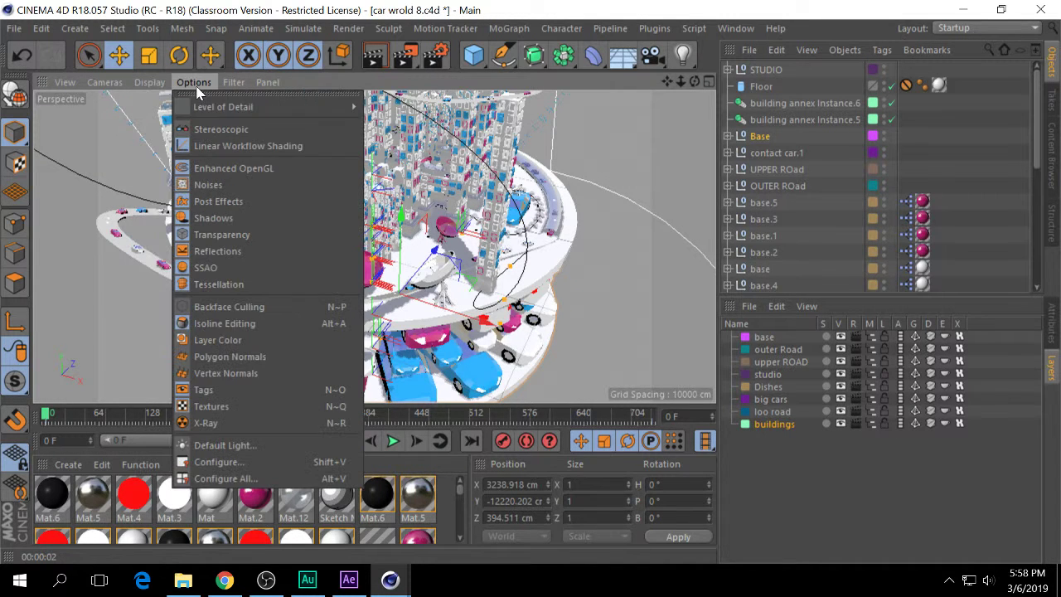
pyautogui.moveTo(213, 116)
pyautogui.click(389, 113)
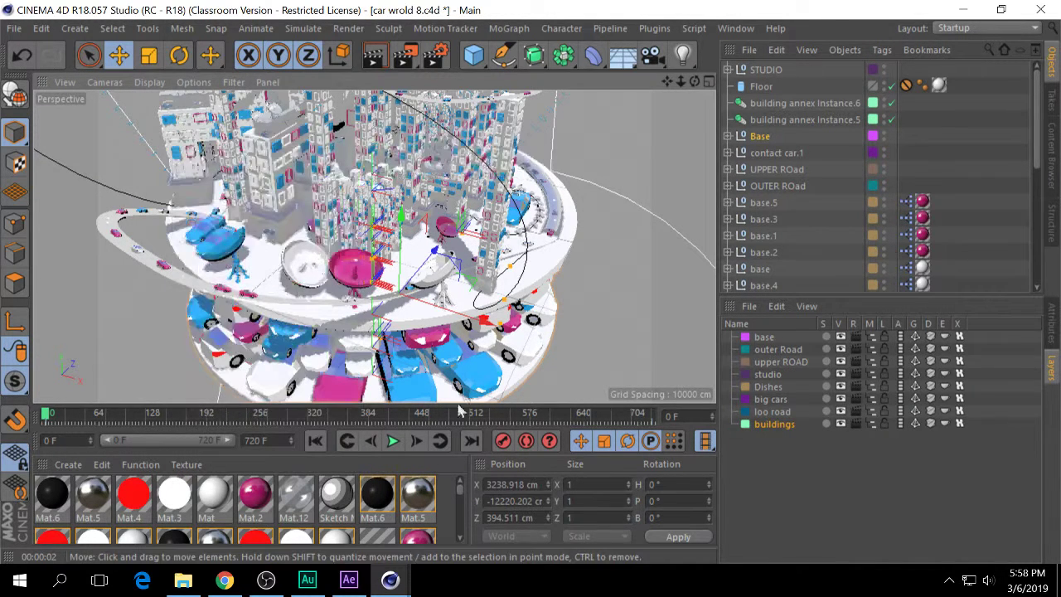
# Play the car world animation in the viewport and pause it to examine the movement of the dishes.
pyautogui.click(396, 443)
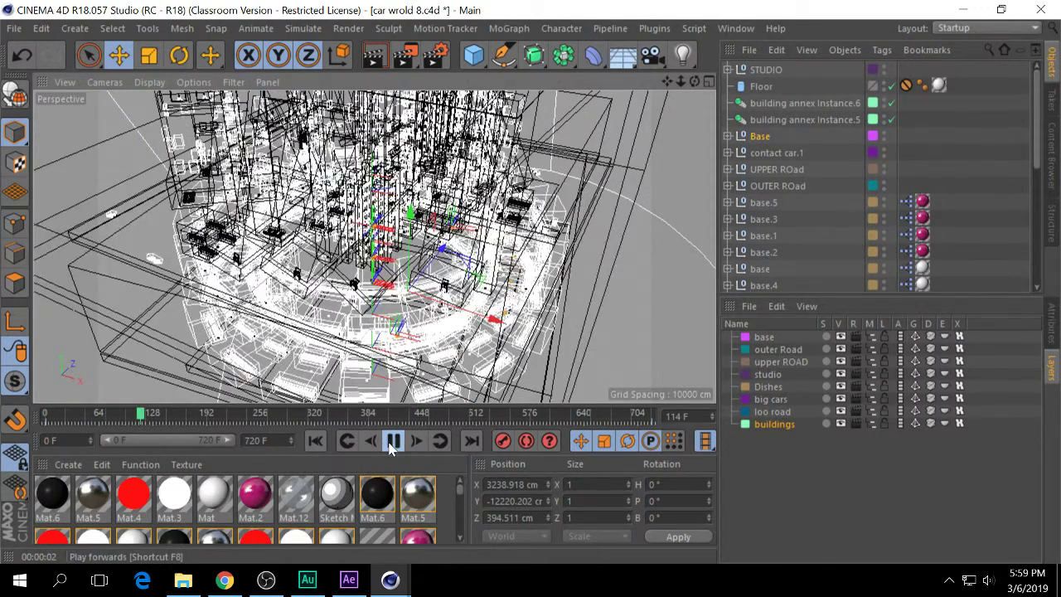
pyautogui.click(393, 442)
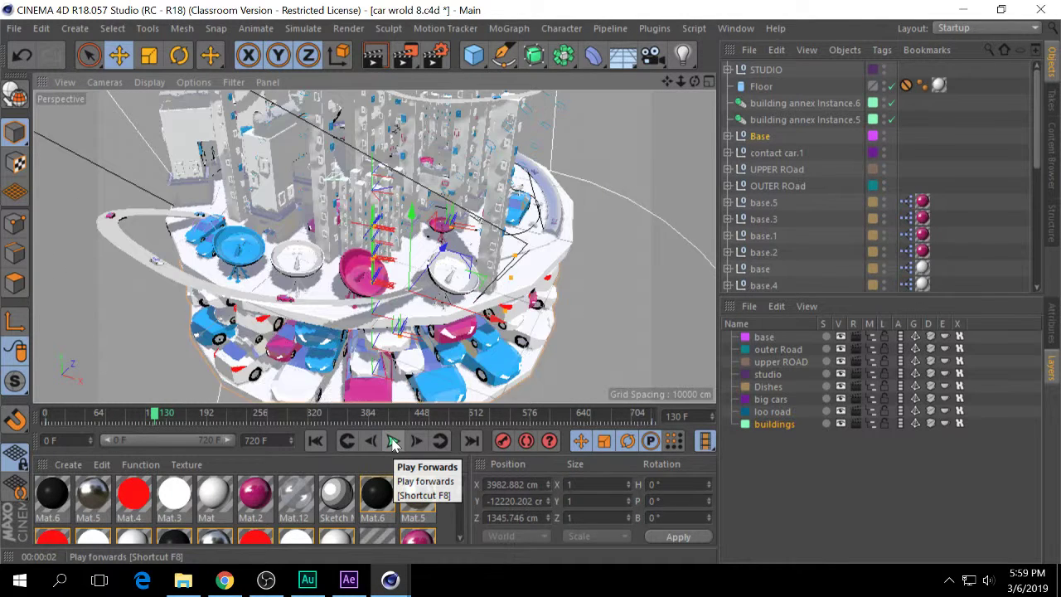
pyautogui.click(393, 443)
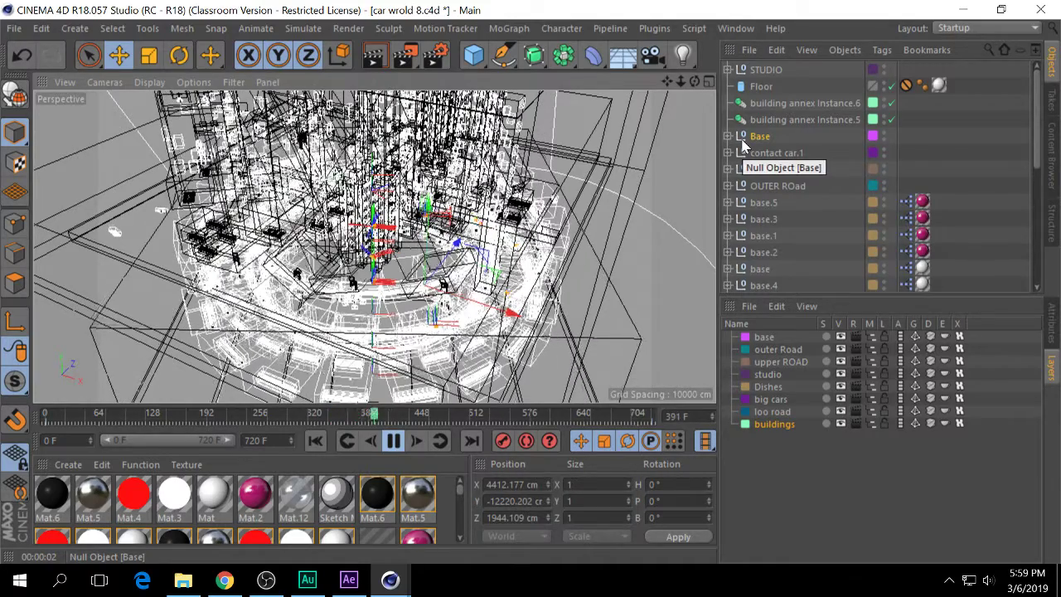
pyautogui.click(394, 441)
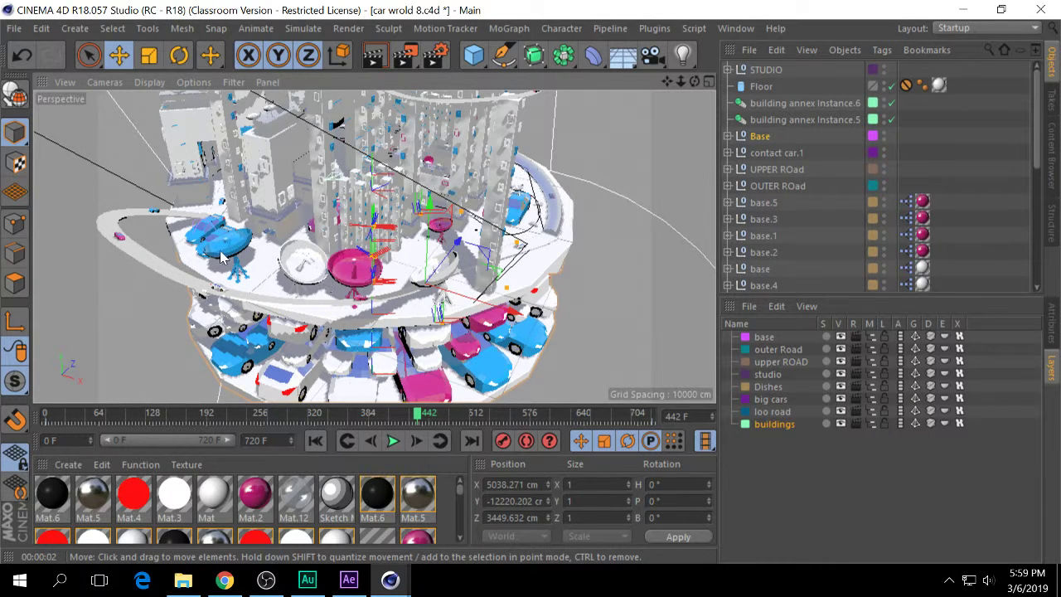
# Open the XPresso setup of base.5 and line up its base.5, Noise, Range Mapper and top hinge nodes in a row.
pyautogui.doubleClick(906, 204)
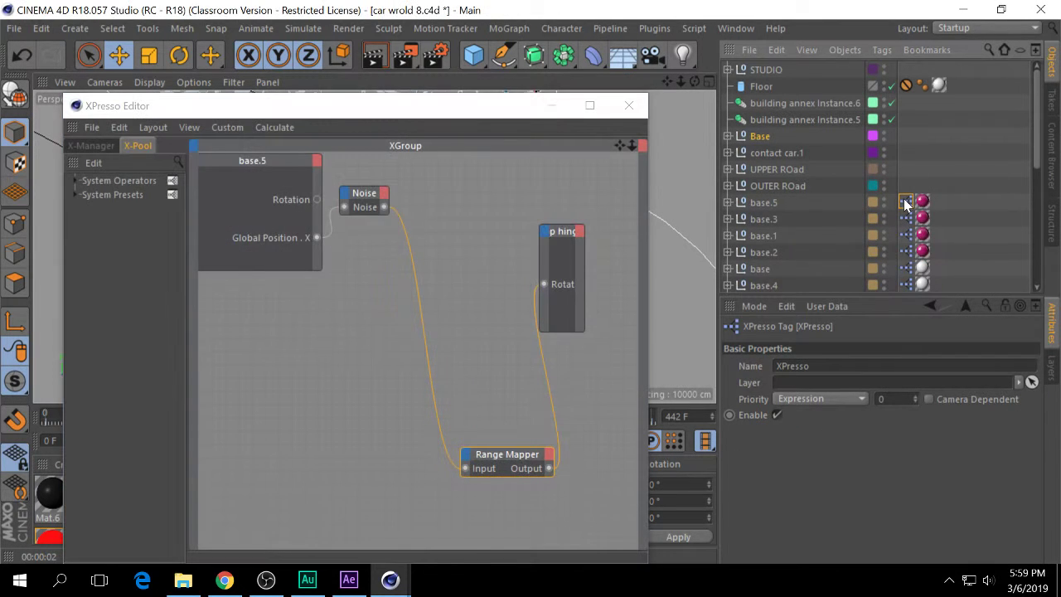
pyautogui.moveTo(505, 106); pyautogui.dragTo(746, 85)
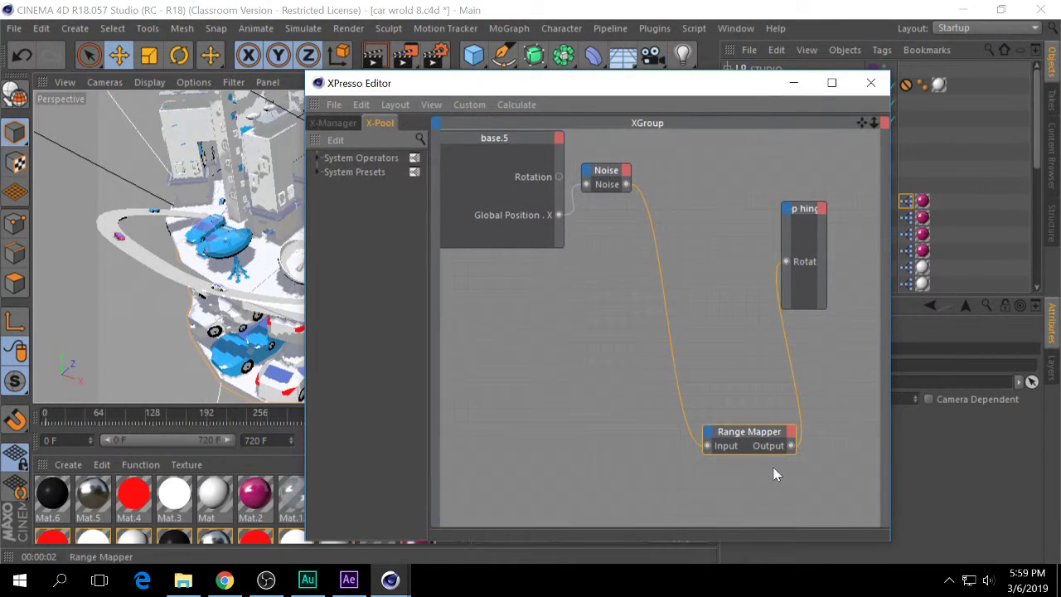
pyautogui.moveTo(760, 423); pyautogui.dragTo(729, 204)
pyautogui.moveTo(797, 213); pyautogui.dragTo(823, 208)
pyautogui.moveTo(610, 178); pyautogui.dragTo(626, 214)
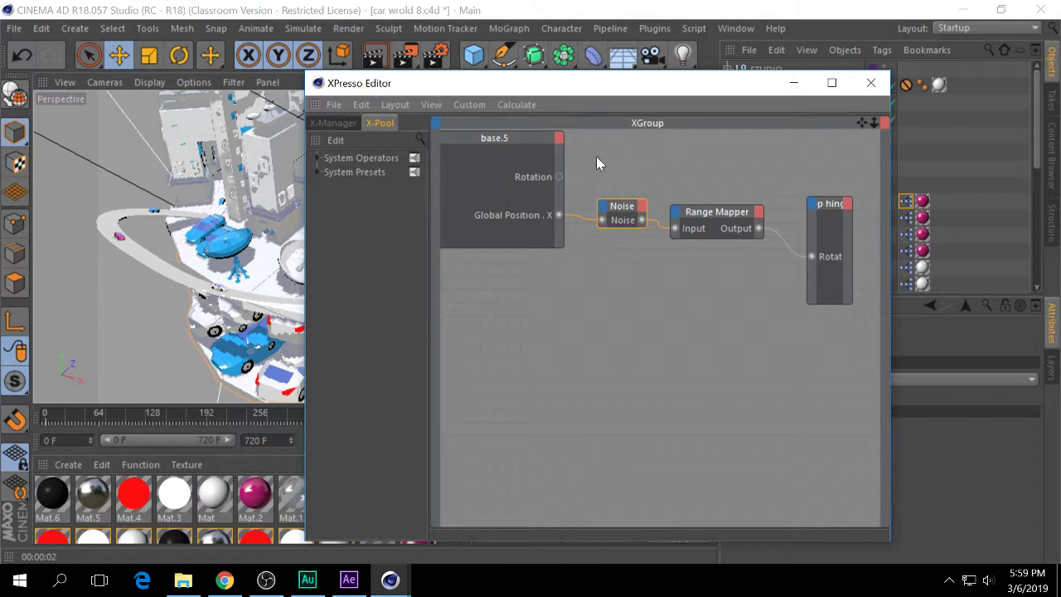
pyautogui.moveTo(531, 138)
pyautogui.mouseDown()
pyautogui.moveTo(564, 203)
pyautogui.moveTo(542, 150)
pyautogui.mouseUp()
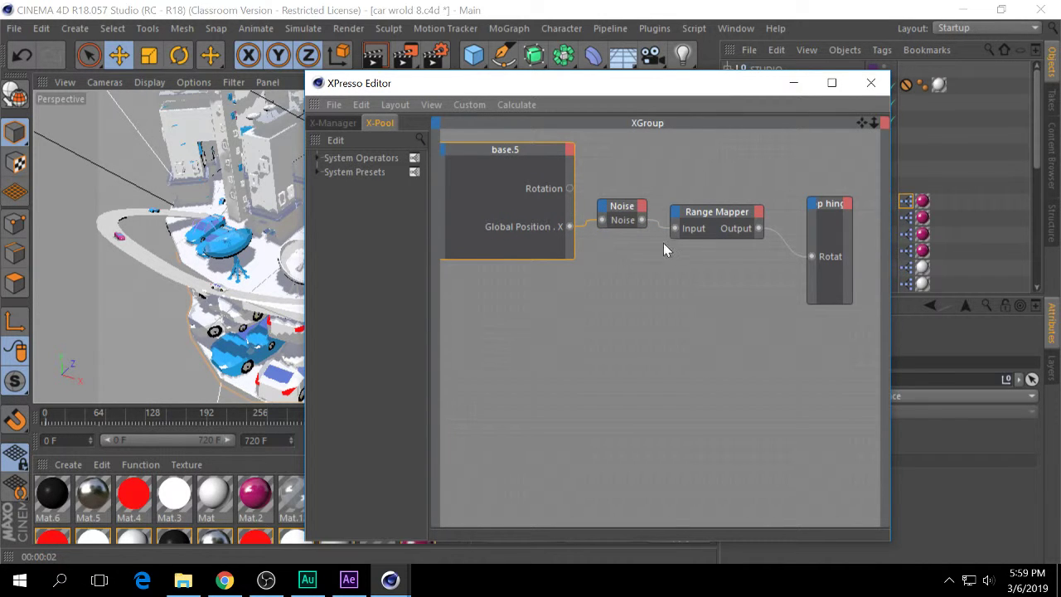
pyautogui.moveTo(618, 209); pyautogui.dragTo(620, 185)
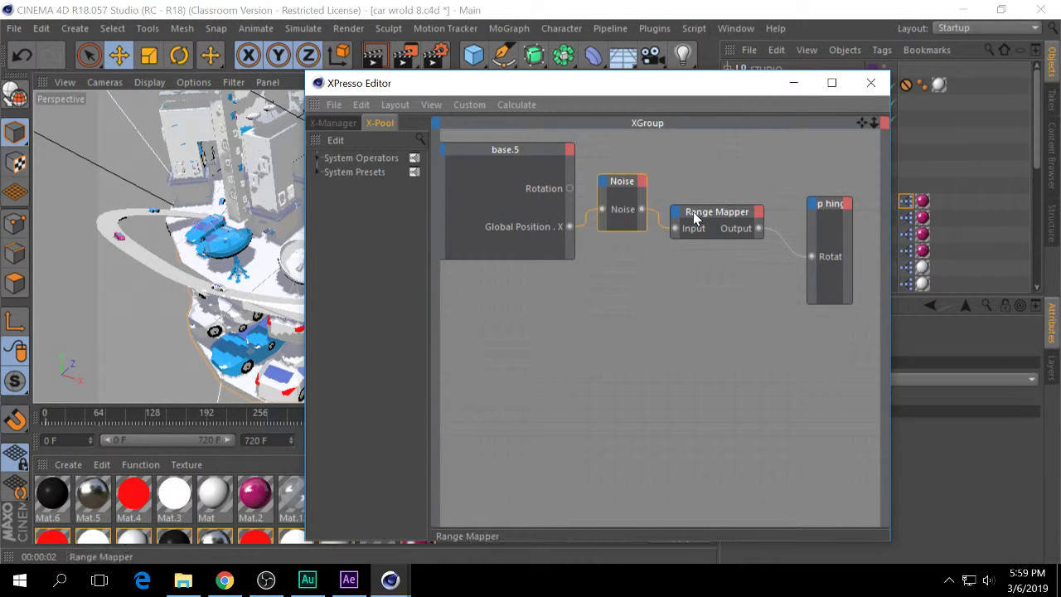
pyautogui.moveTo(694, 213); pyautogui.dragTo(703, 205)
pyautogui.click(831, 206)
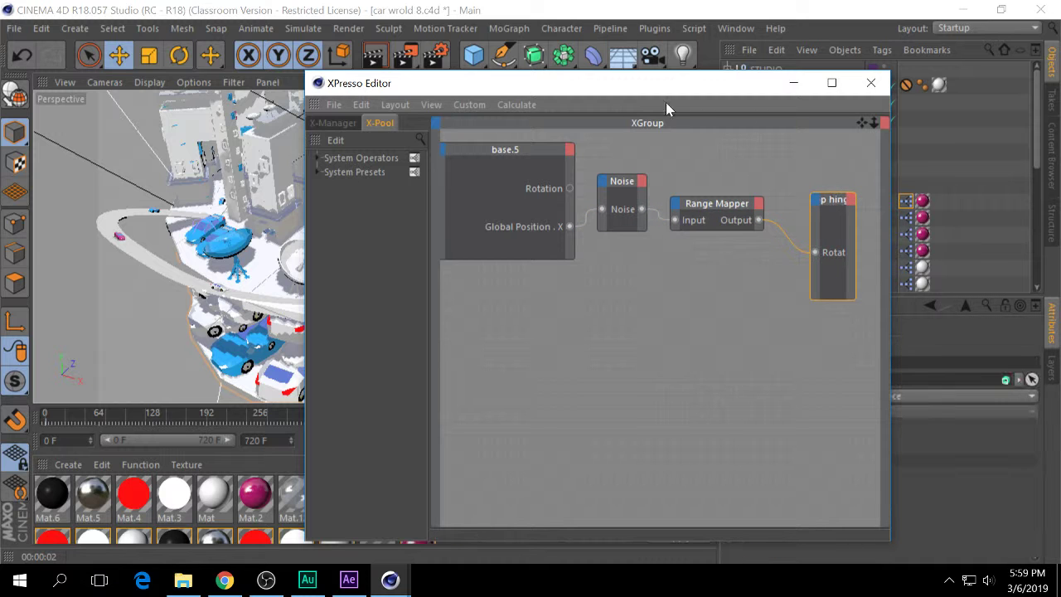
pyautogui.click(794, 83)
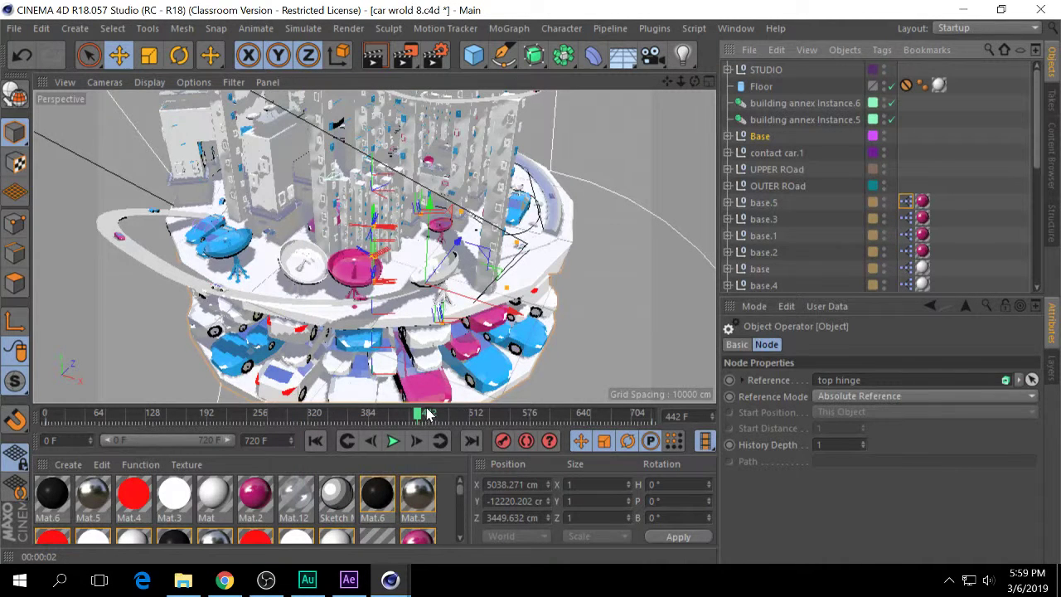
# Move the timeline to frame 569 and raise the perspective viewport's level of detail.
pyautogui.moveTo(458, 416); pyautogui.dragTo(524, 417)
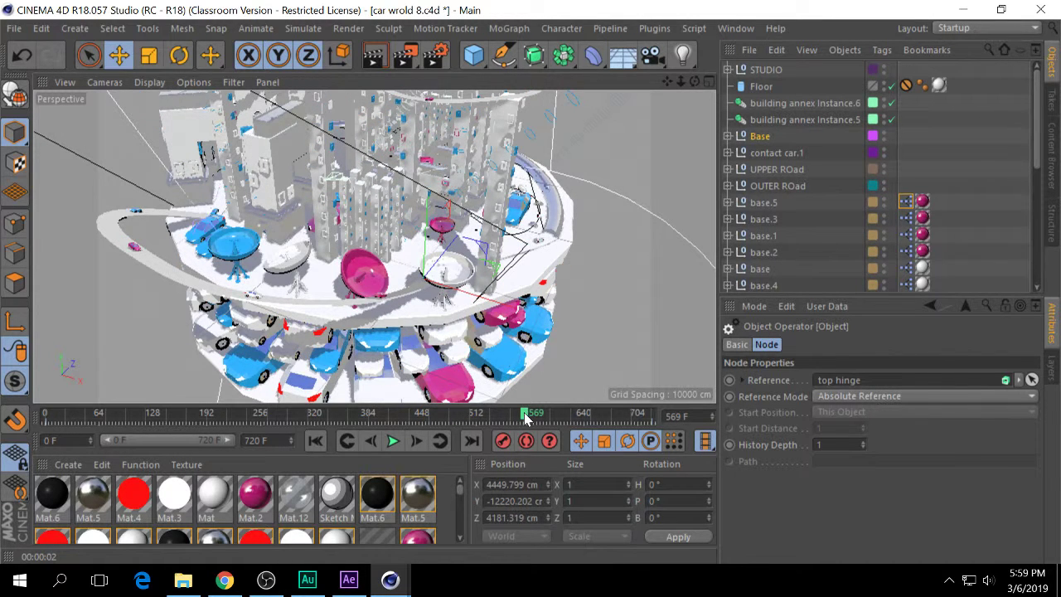
pyautogui.click(193, 82)
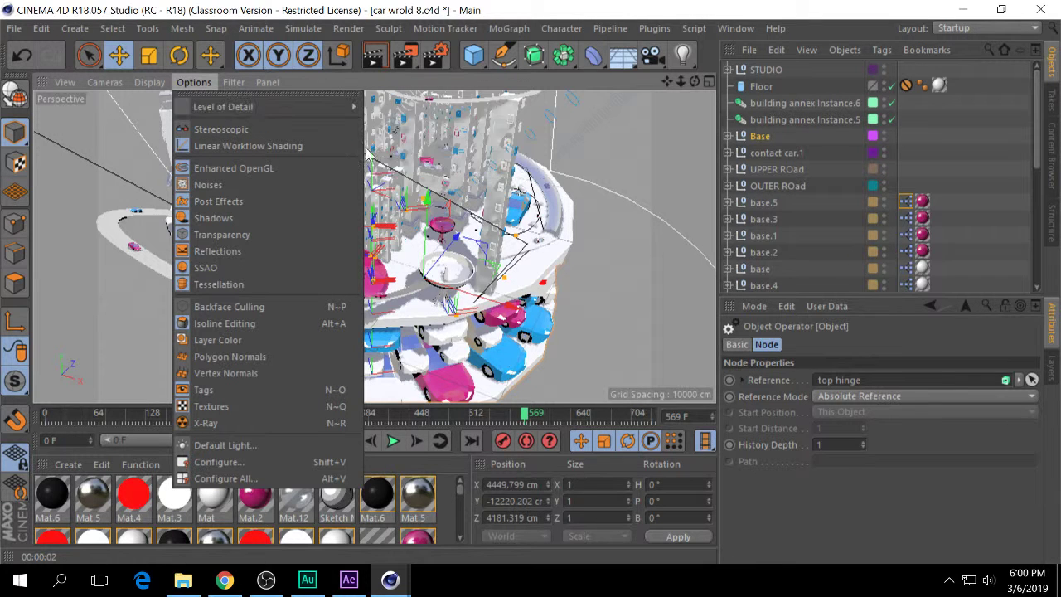
pyautogui.moveTo(215, 107)
pyautogui.click(386, 130)
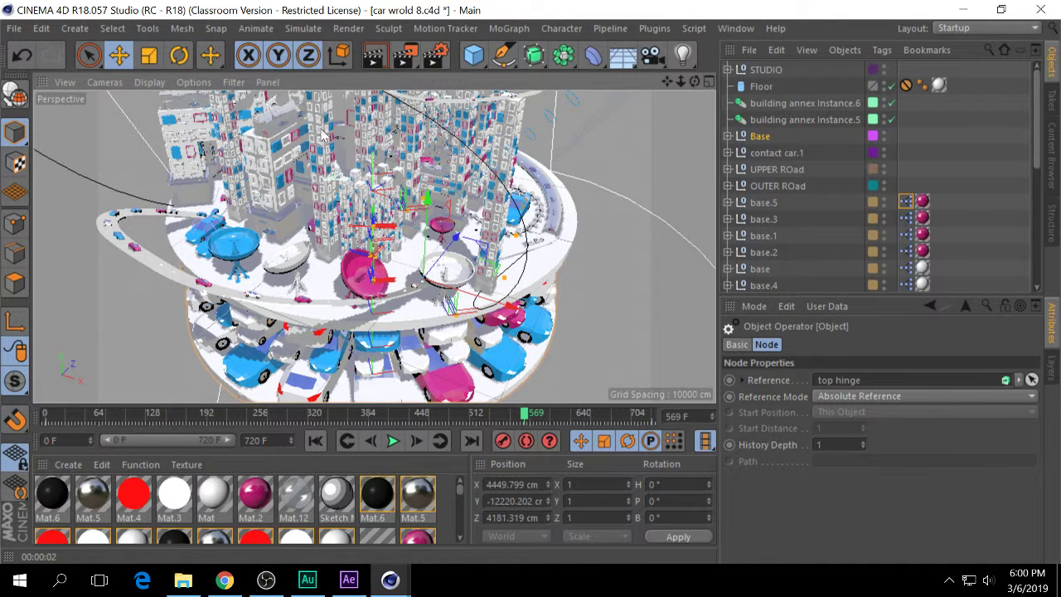
# Disable the Cel Renderer effect in the render settings and close them.
pyautogui.click(432, 55)
pyautogui.click(259, 286)
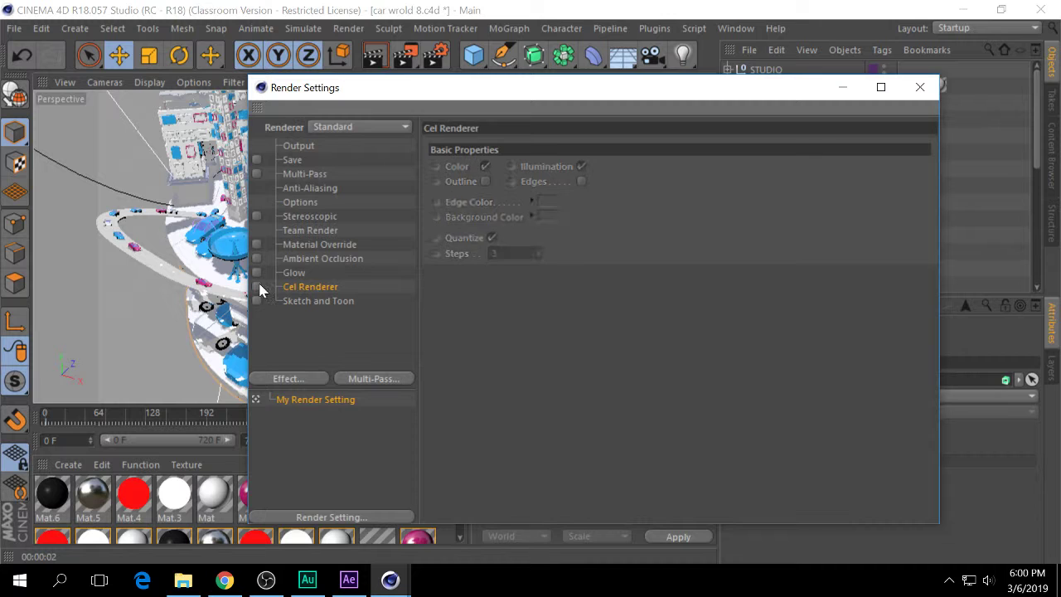
pyautogui.moveTo(439, 107); pyautogui.dragTo(801, 115)
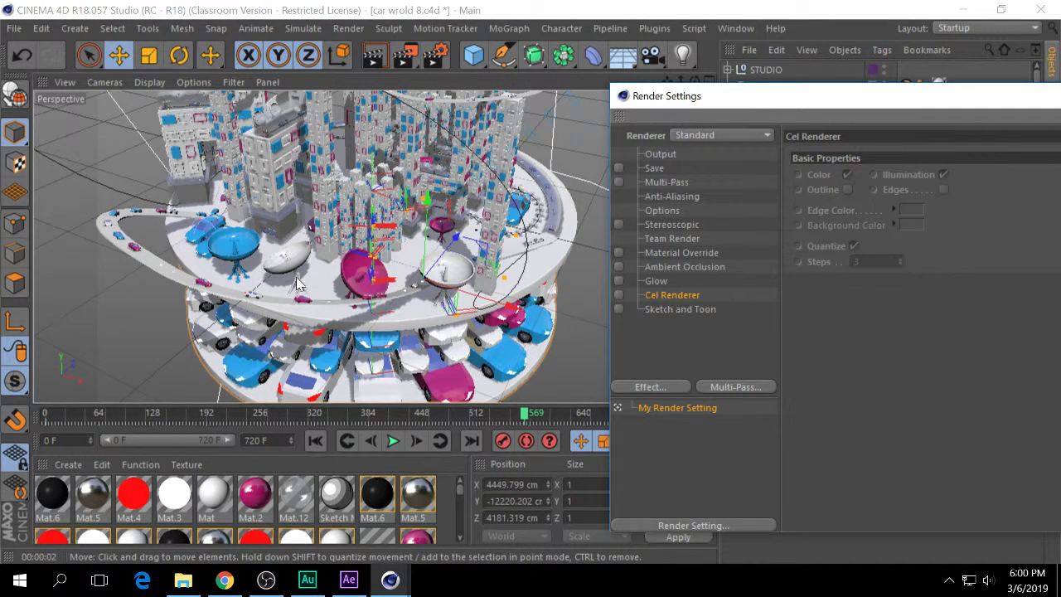
pyautogui.click(325, 278)
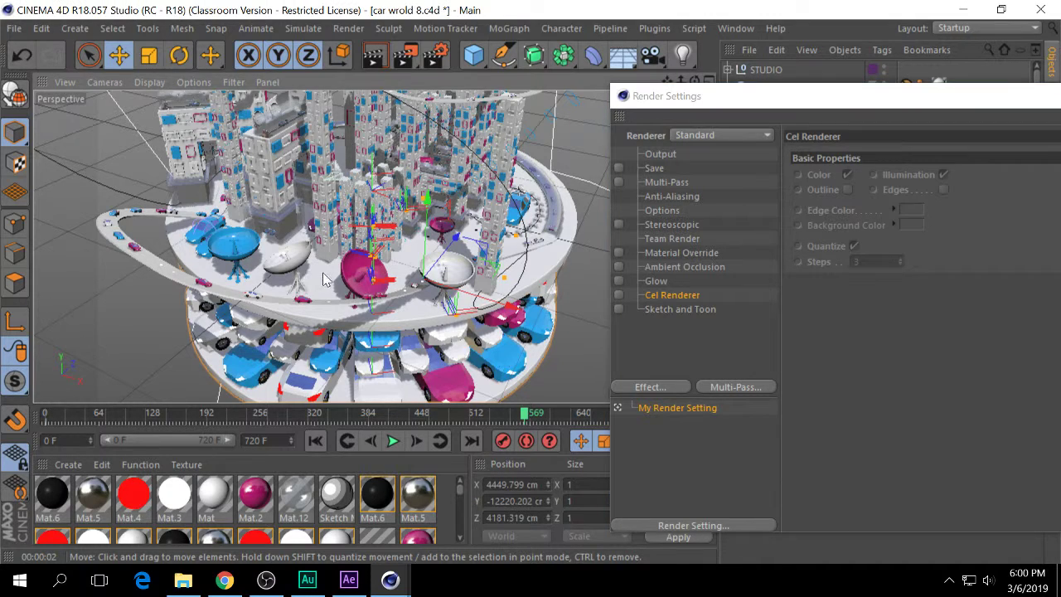
pyautogui.keyDown('alt'); pyautogui.moveTo(330, 279); pyautogui.dragTo(160, 255); pyautogui.keyUp('alt')
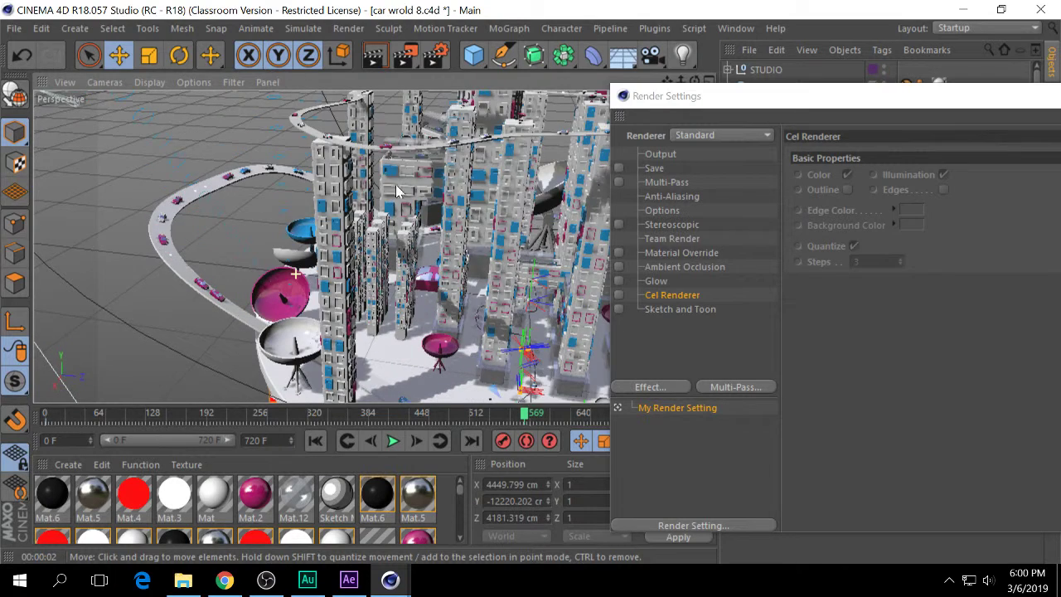
pyautogui.moveTo(765, 98); pyautogui.dragTo(545, 102)
pyautogui.click(984, 105)
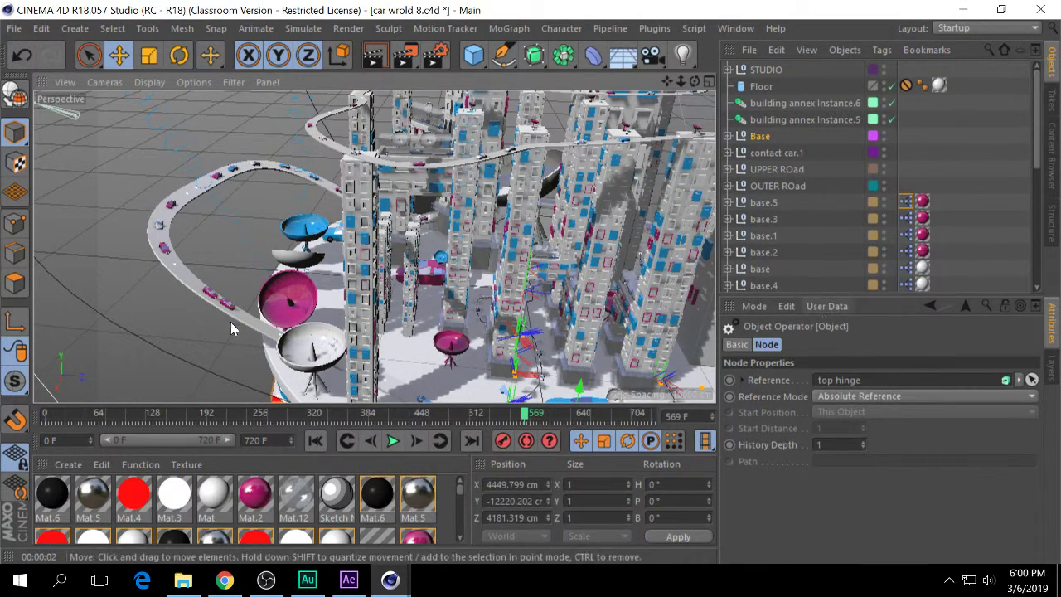
# Hide every layer except outer Road in the viewport, and hide those layers' objects from the object list.
pyautogui.click(1053, 370)
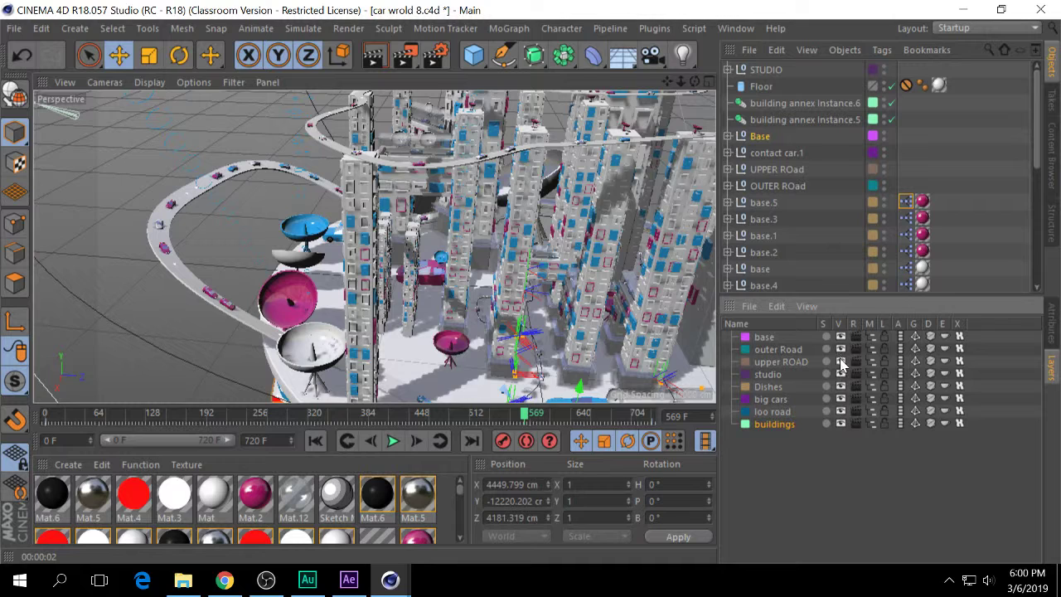
pyautogui.moveTo(842, 365); pyautogui.dragTo(847, 423)
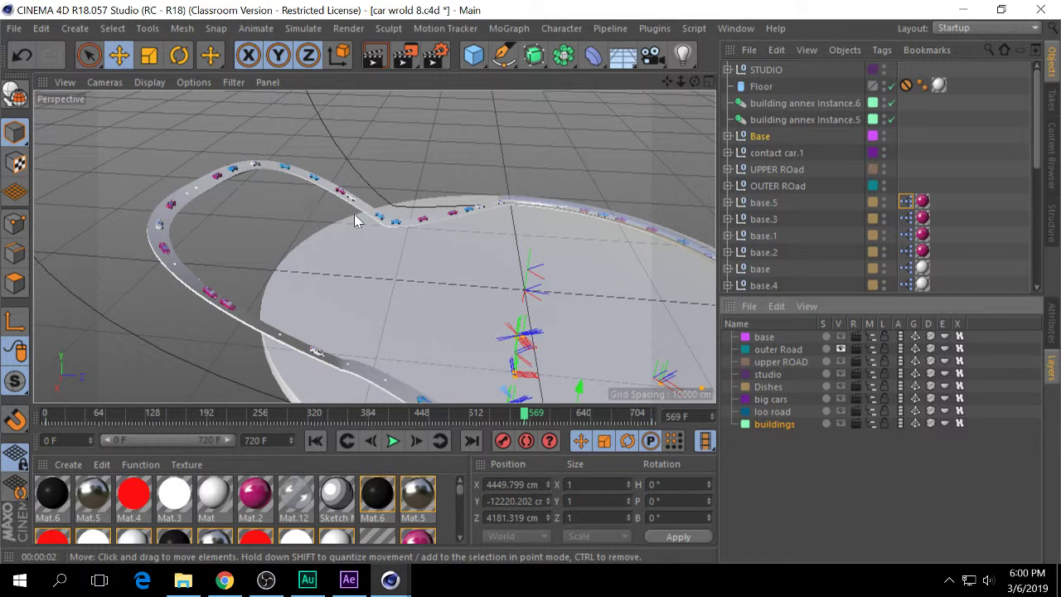
pyautogui.click(873, 362)
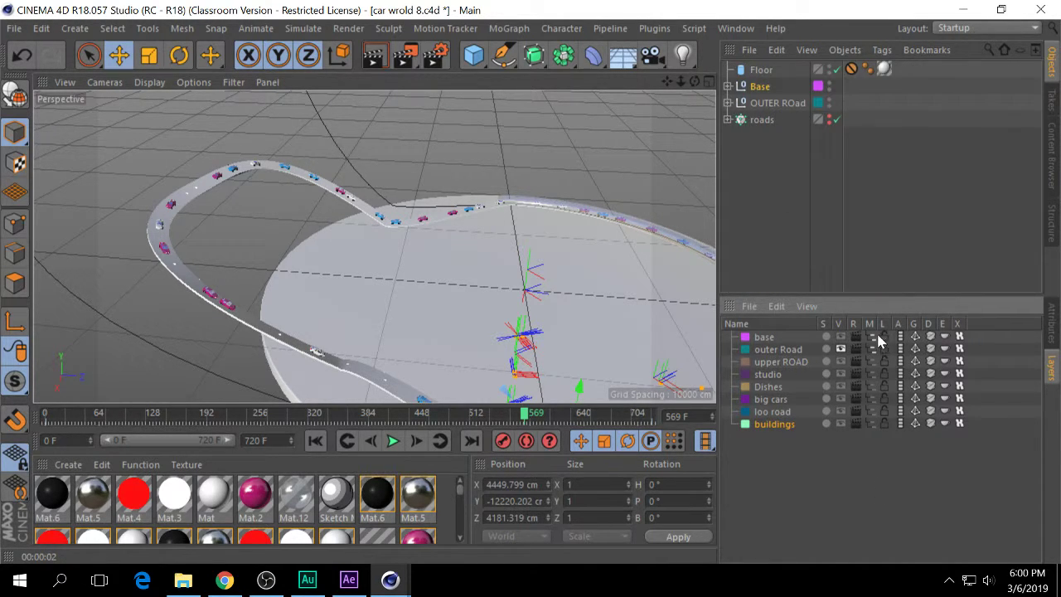
pyautogui.click(873, 336)
# Expand the OUTER ROad group and delete its Circle.1 spline.
pyautogui.click(728, 86)
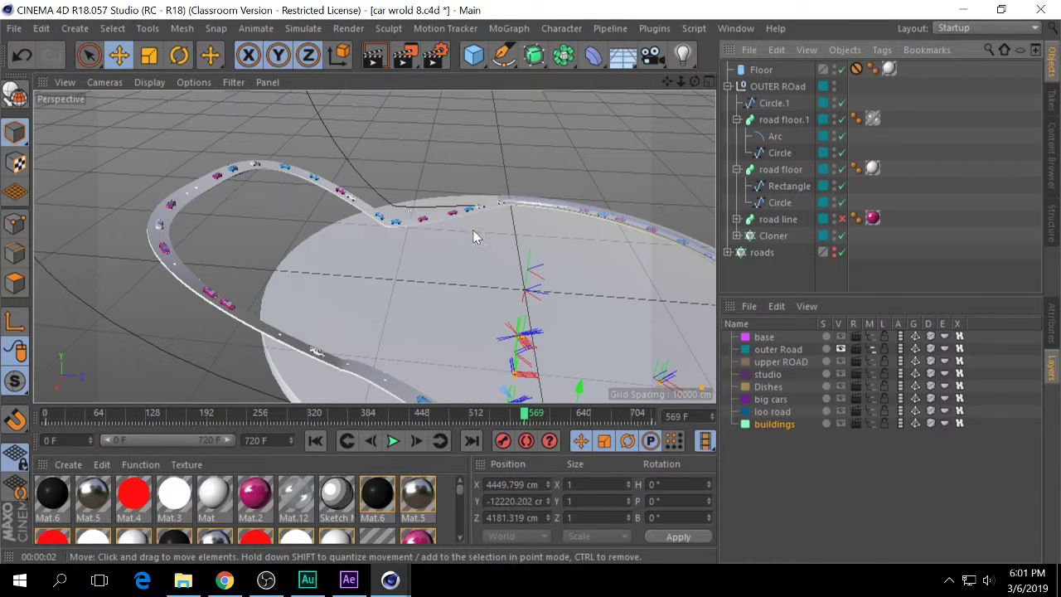
pyautogui.click(777, 153)
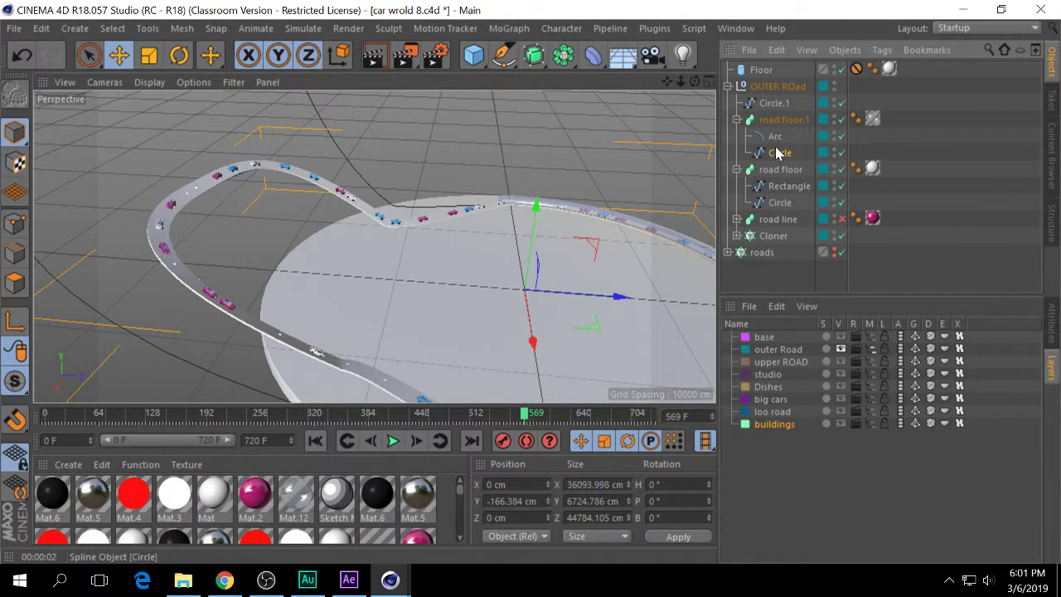
pyautogui.click(776, 104)
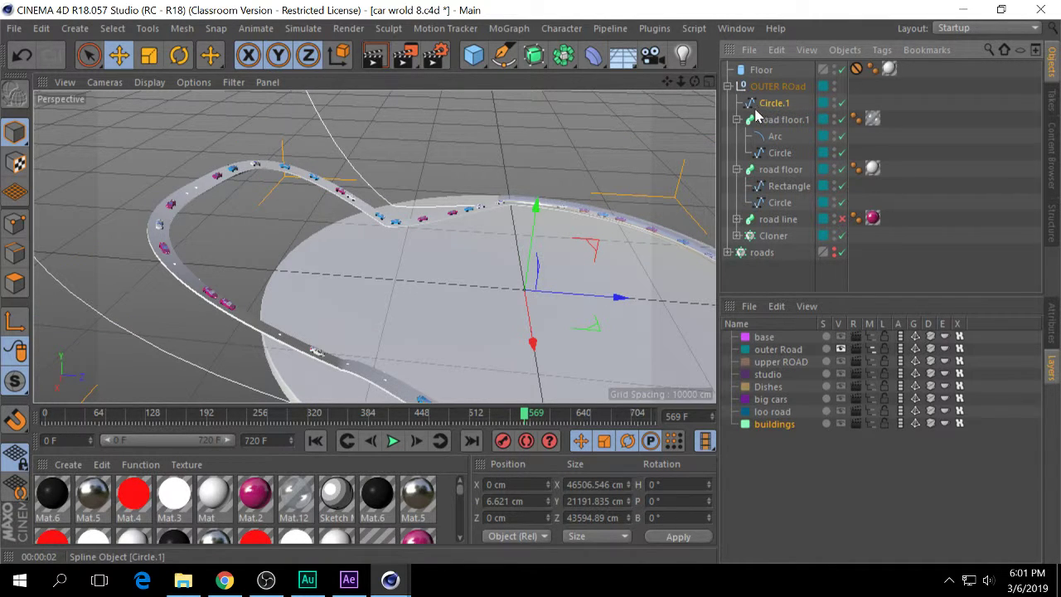
pyautogui.press('Delete')
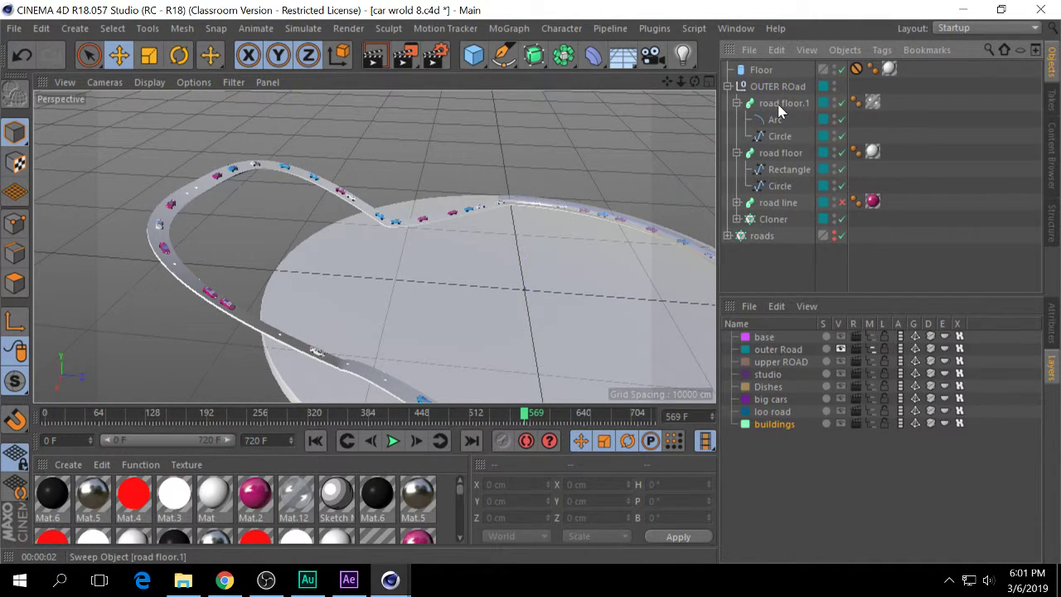
# Rename the road floor.1 sweep in the OUTER ROad group as tube.
pyautogui.click(780, 136)
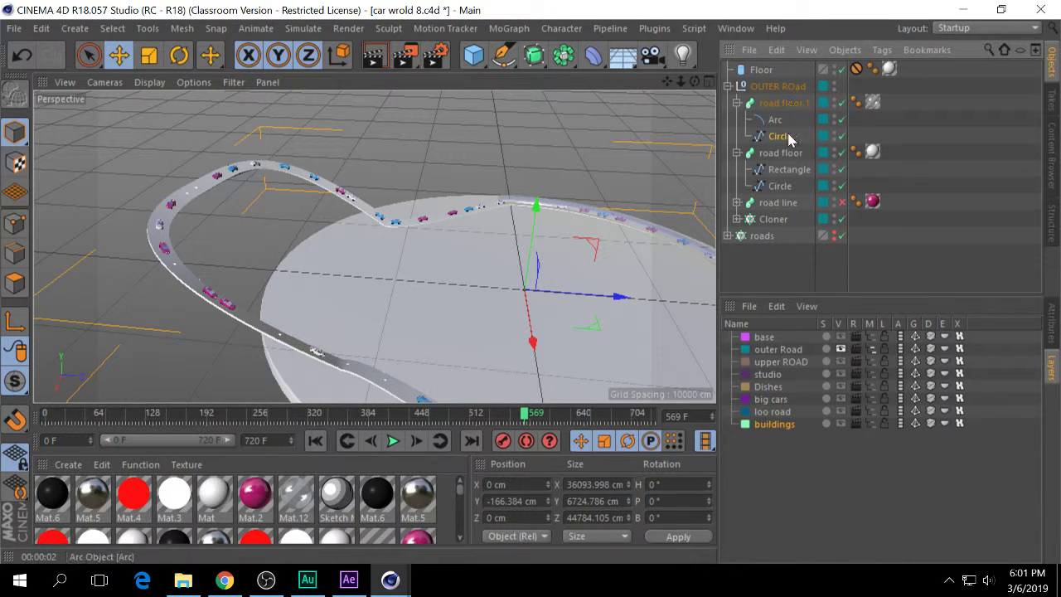
pyautogui.click(787, 153)
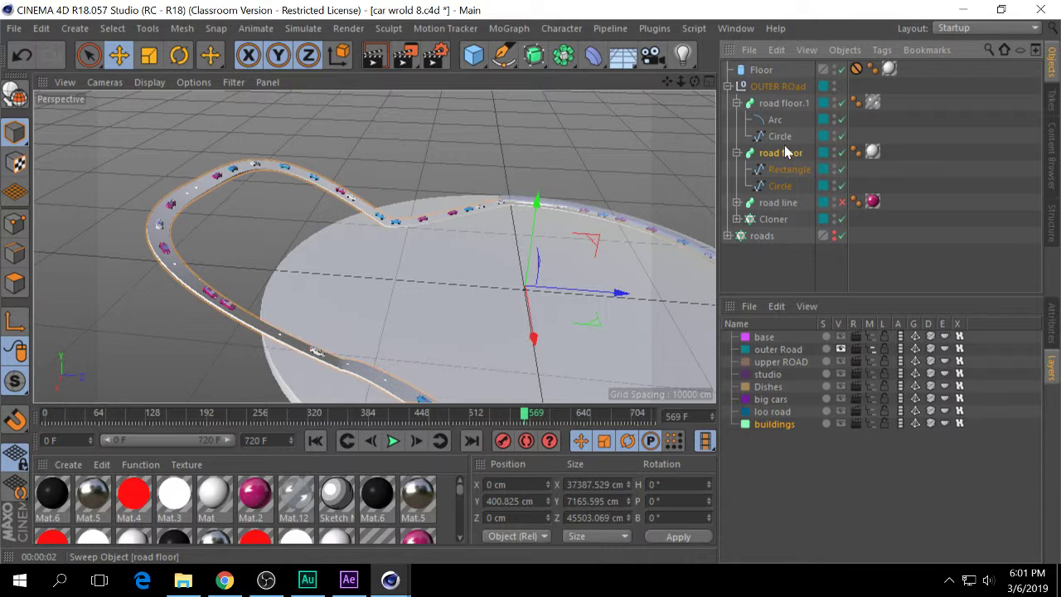
pyautogui.doubleClick(786, 104)
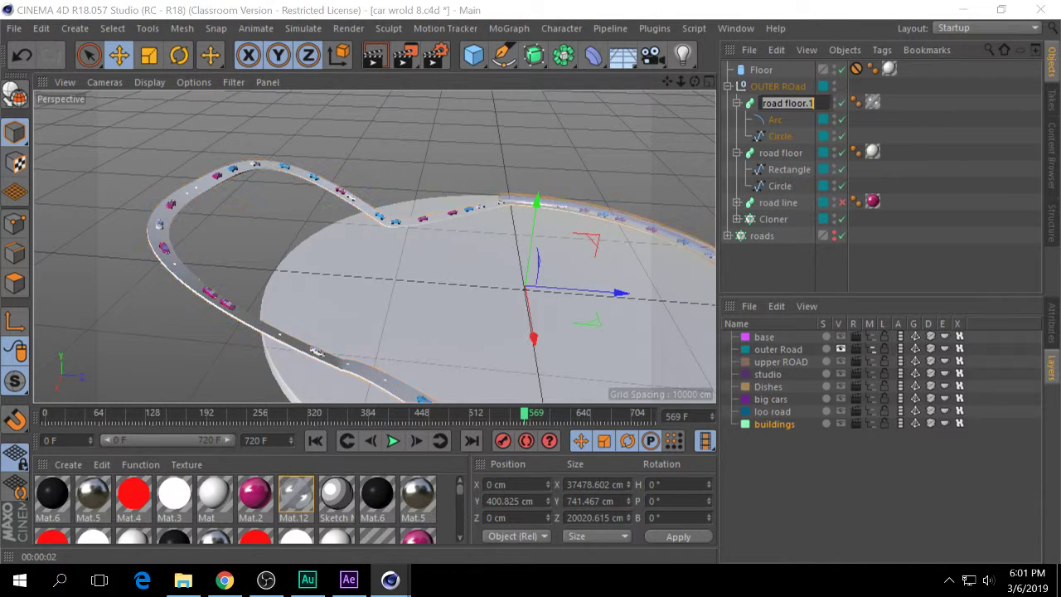
pyautogui.write('tube')
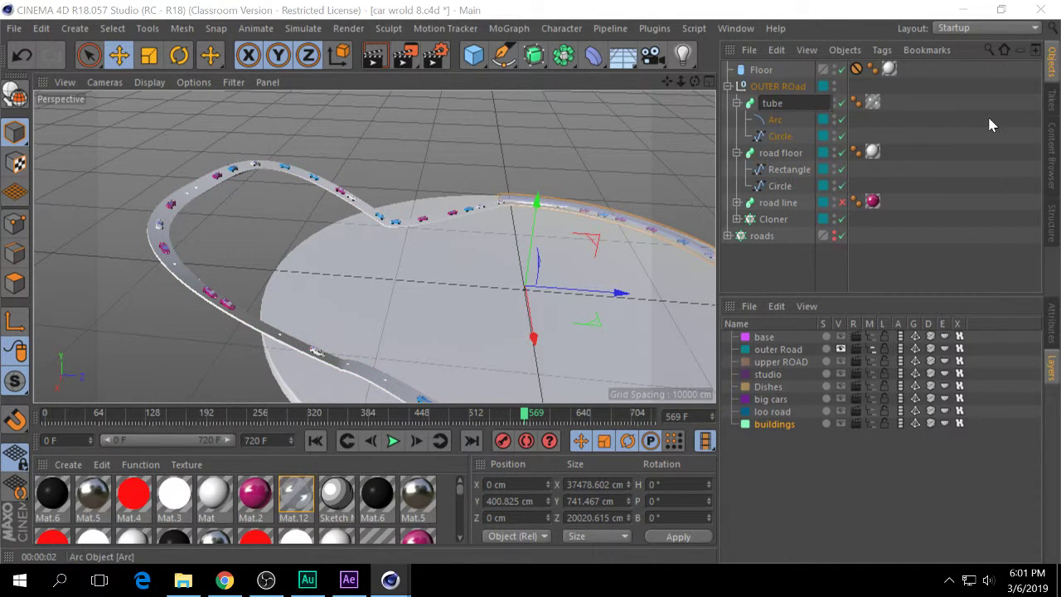
pyautogui.press('Return')
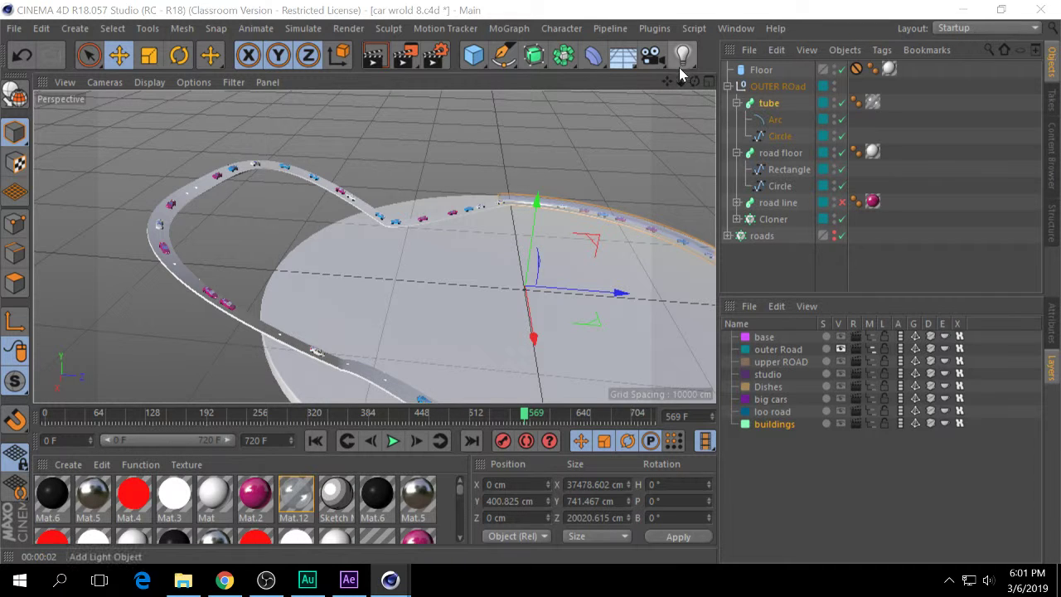
# Set the tube sweep's End Growth to 39 %.
pyautogui.moveTo(666, 81); pyautogui.dragTo(532, 285)
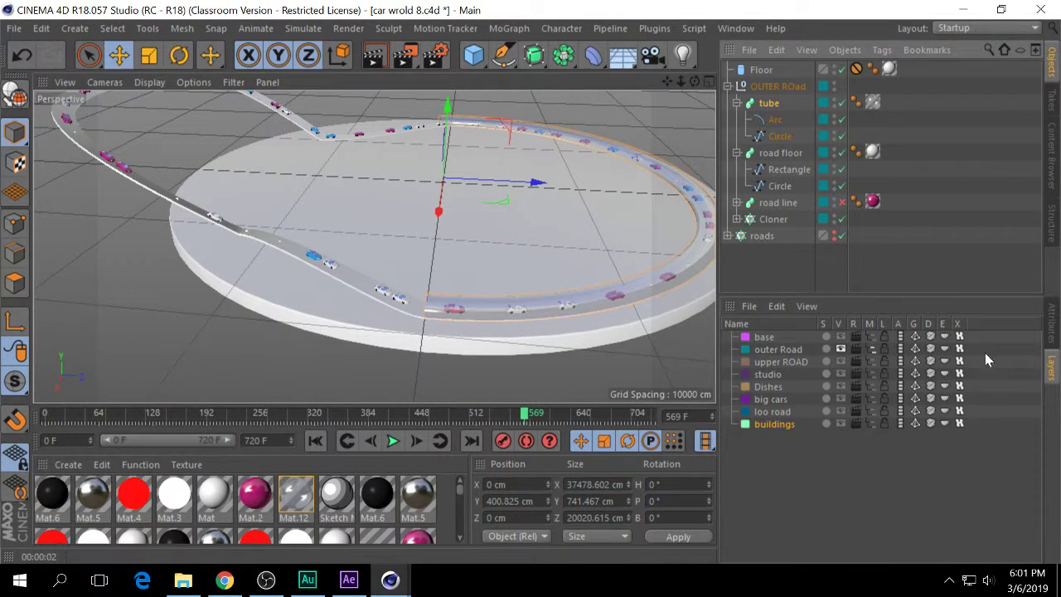
pyautogui.click(1050, 332)
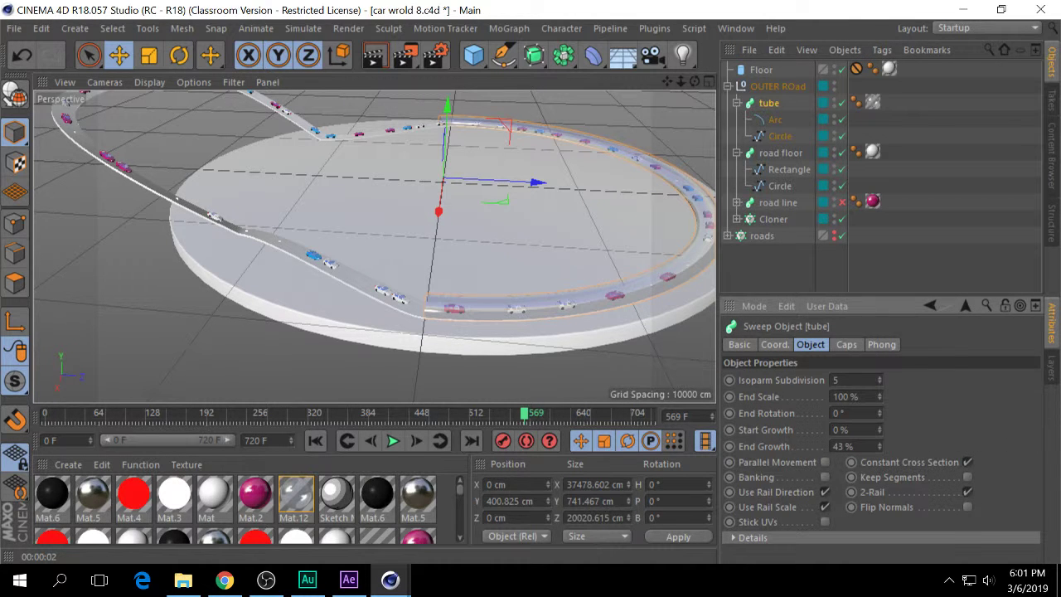
pyautogui.moveTo(879, 429); pyautogui.dragTo(879, 450)
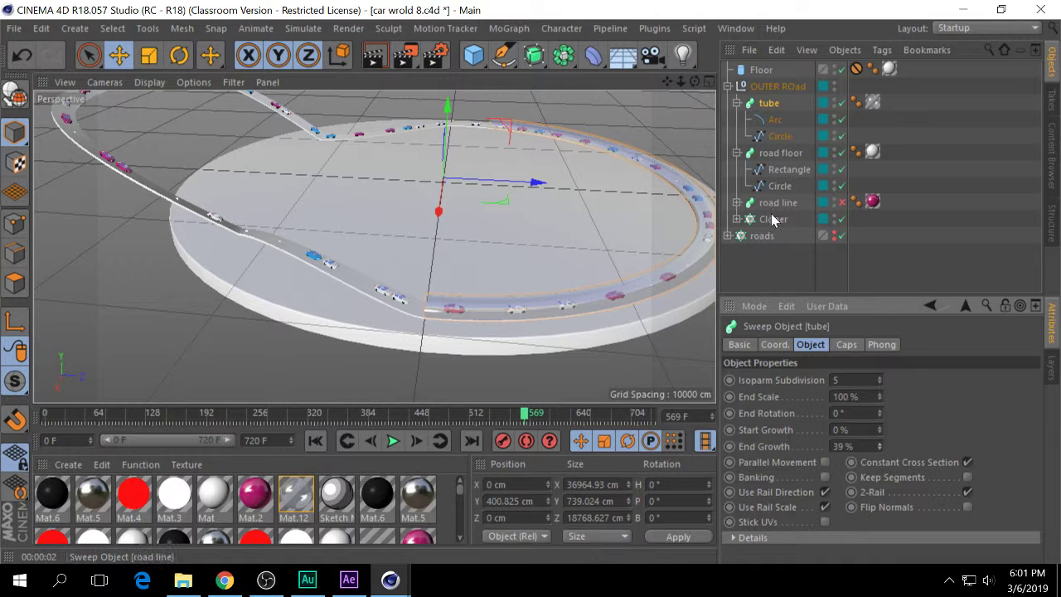
# Examine the car objects inside the outer road's Cloner.
pyautogui.click(736, 218)
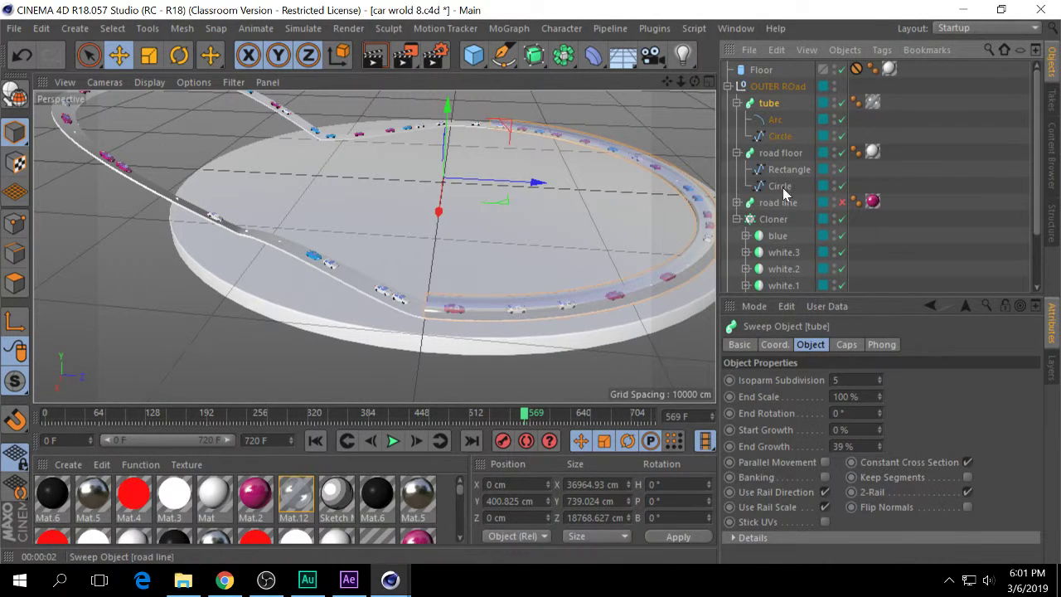
pyautogui.click(775, 220)
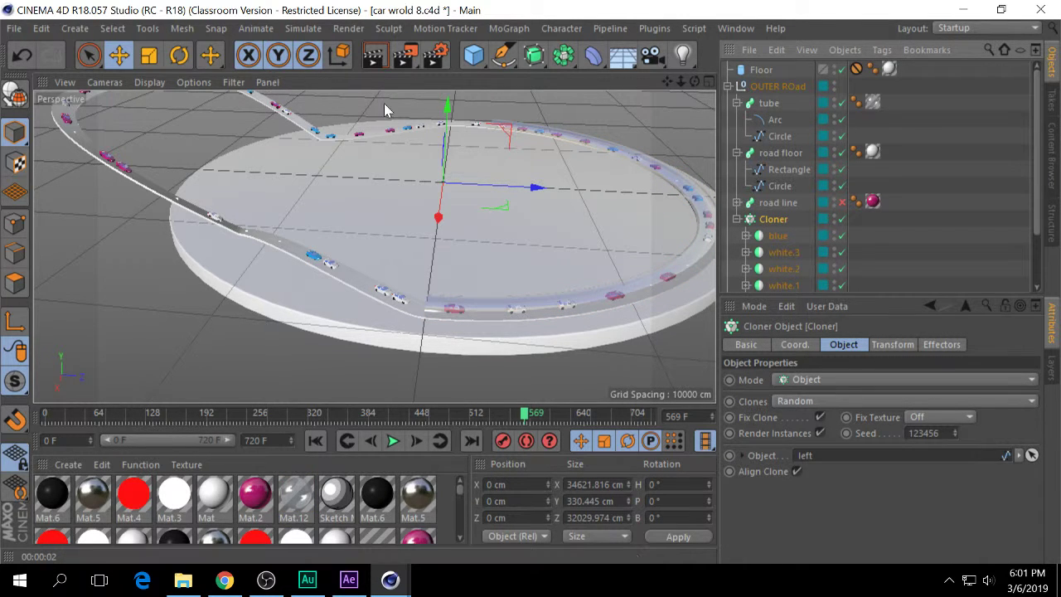
pyautogui.scroll(-2, 862, 220)
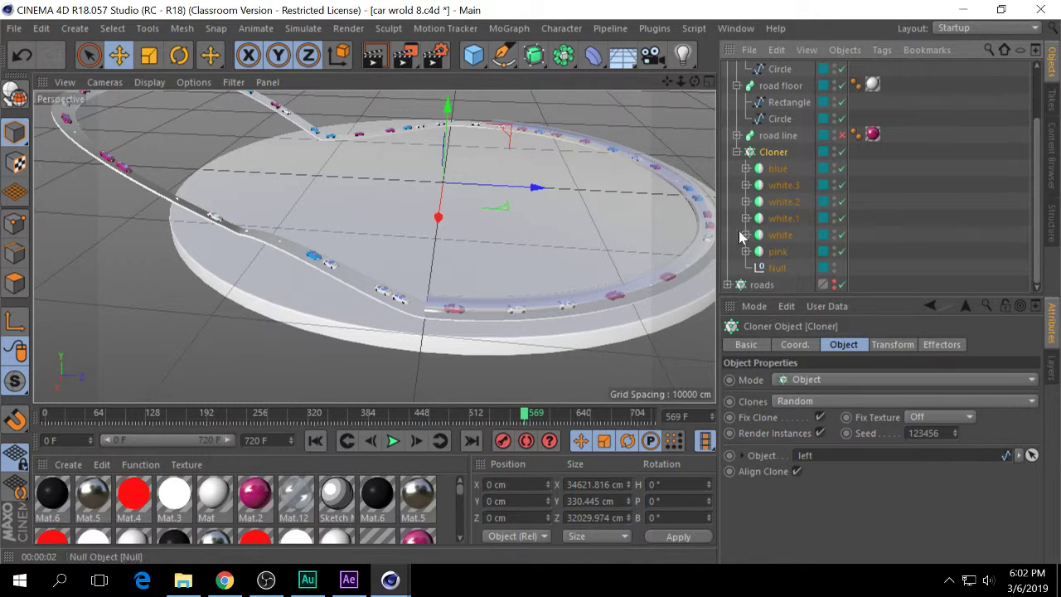
pyautogui.click(736, 153)
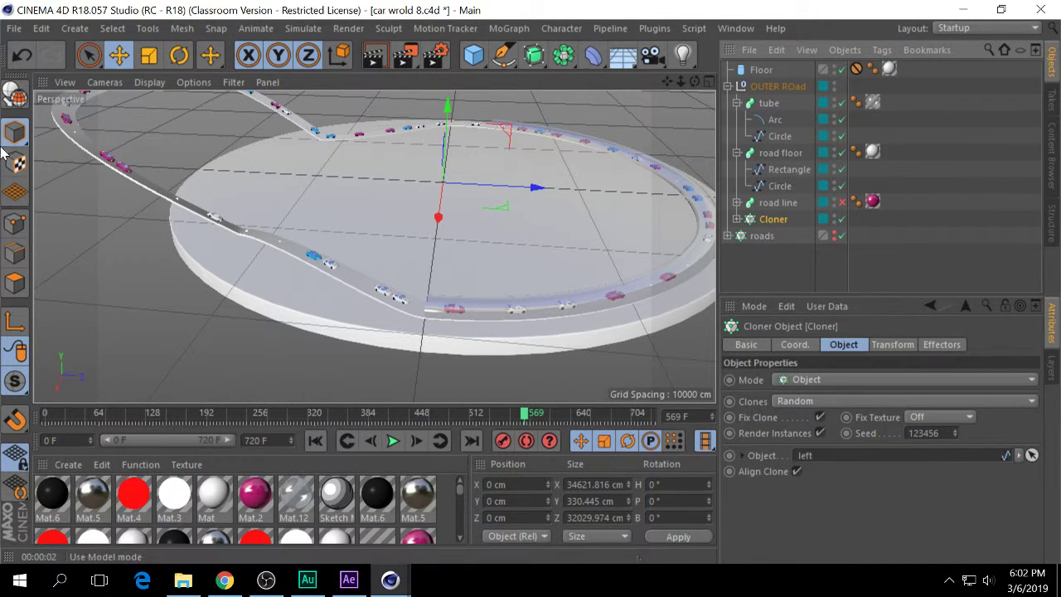
# Raise the low point near 0.7 on the road floor sweep's Rotation detail curve slightly to reduce the road's tilt.
pyautogui.click(777, 157)
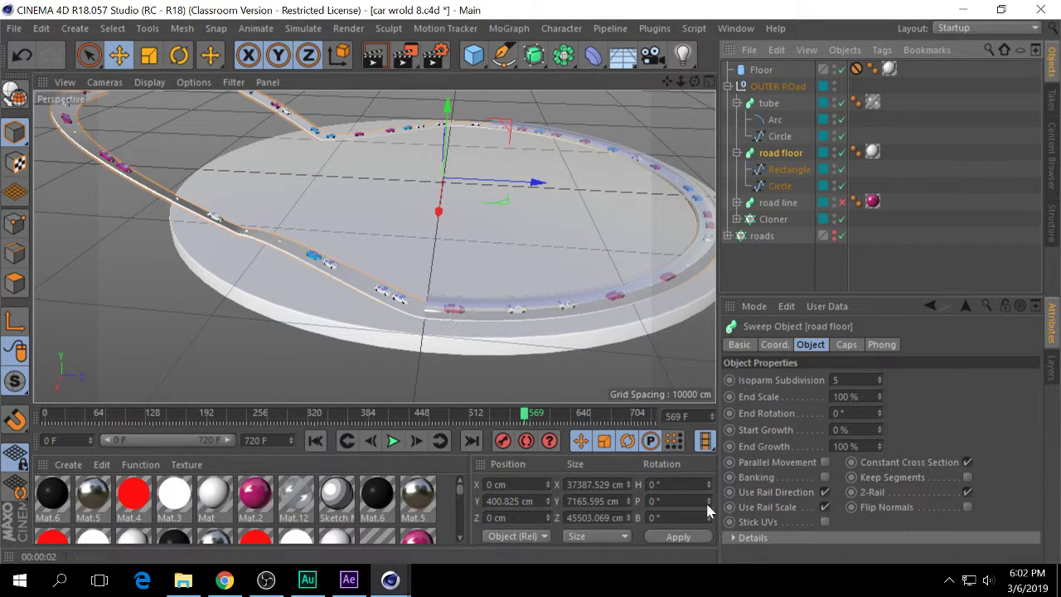
pyautogui.click(753, 537)
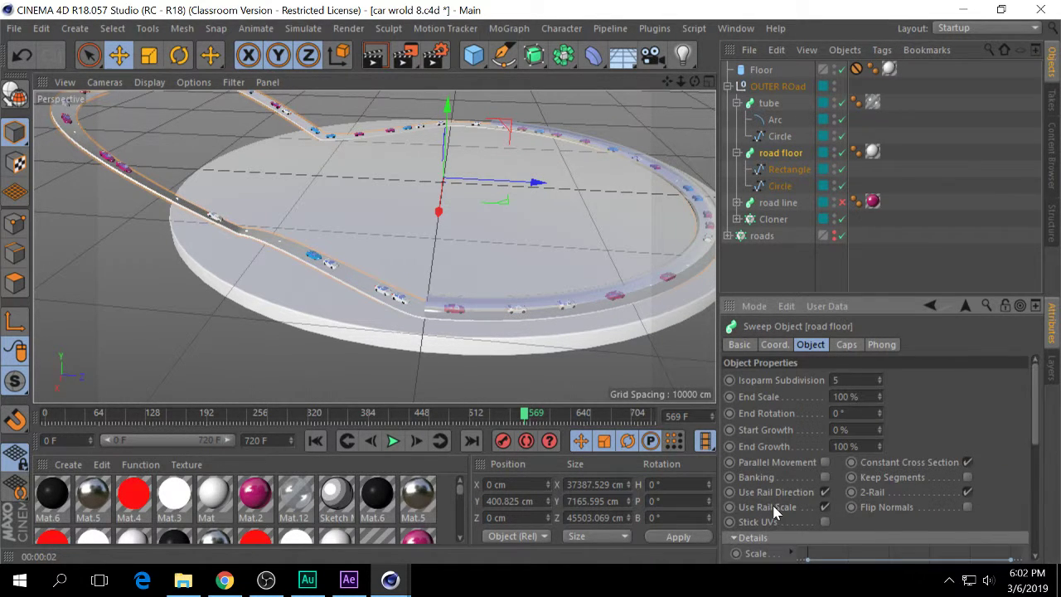
pyautogui.scroll(-3, 773, 506)
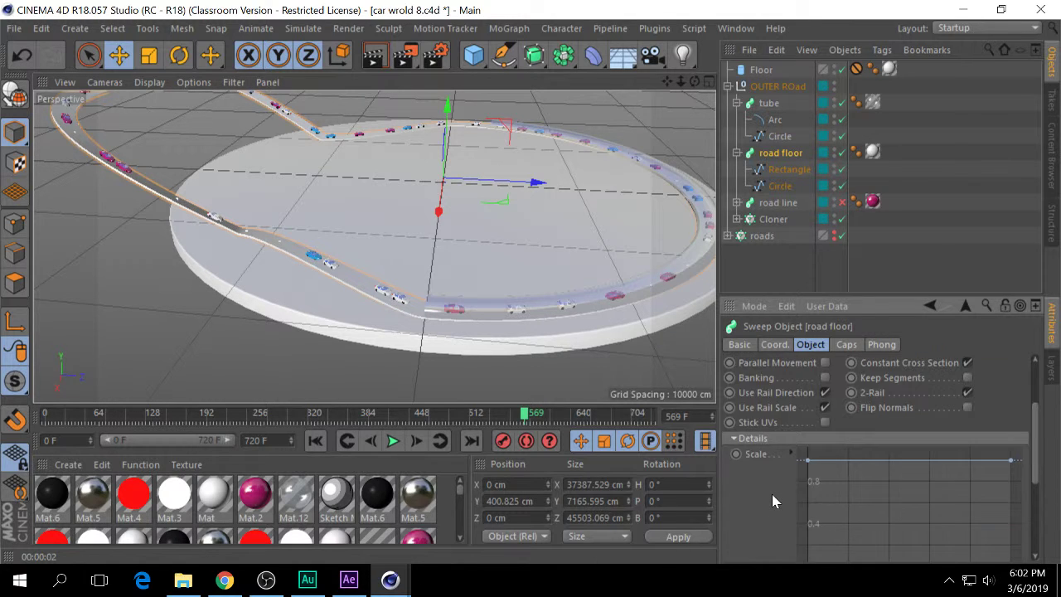
pyautogui.scroll(-2, 772, 499)
pyautogui.scroll(-2, 772, 499)
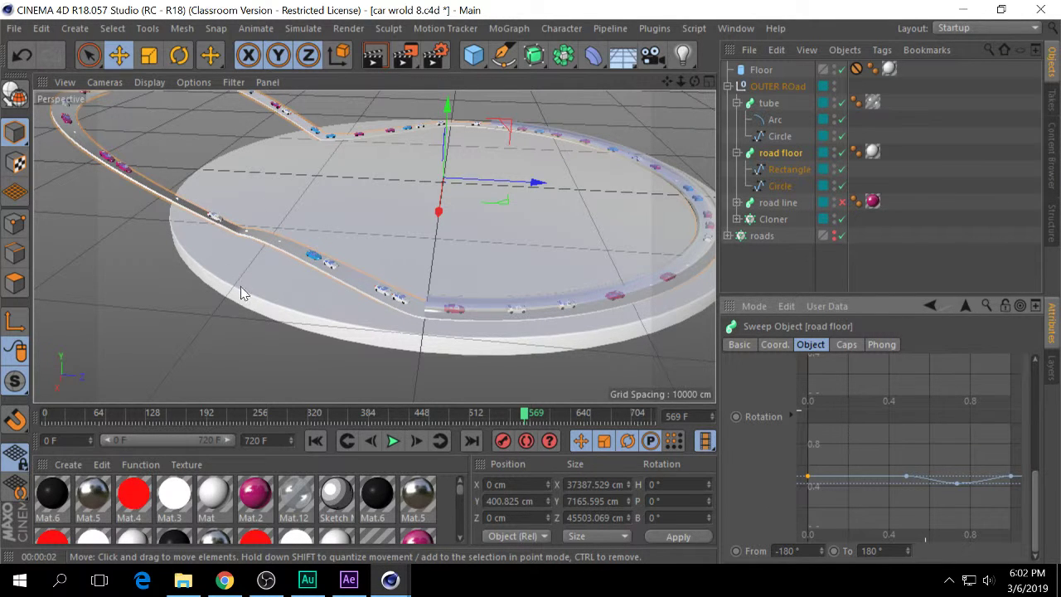
pyautogui.keyDown('alt'); pyautogui.moveTo(248, 274); pyautogui.dragTo(289, 208); pyautogui.keyUp('alt')
pyautogui.keyDown('alt'); pyautogui.moveTo(290, 193); pyautogui.dragTo(498, 169, button='right'); pyautogui.keyUp('alt')
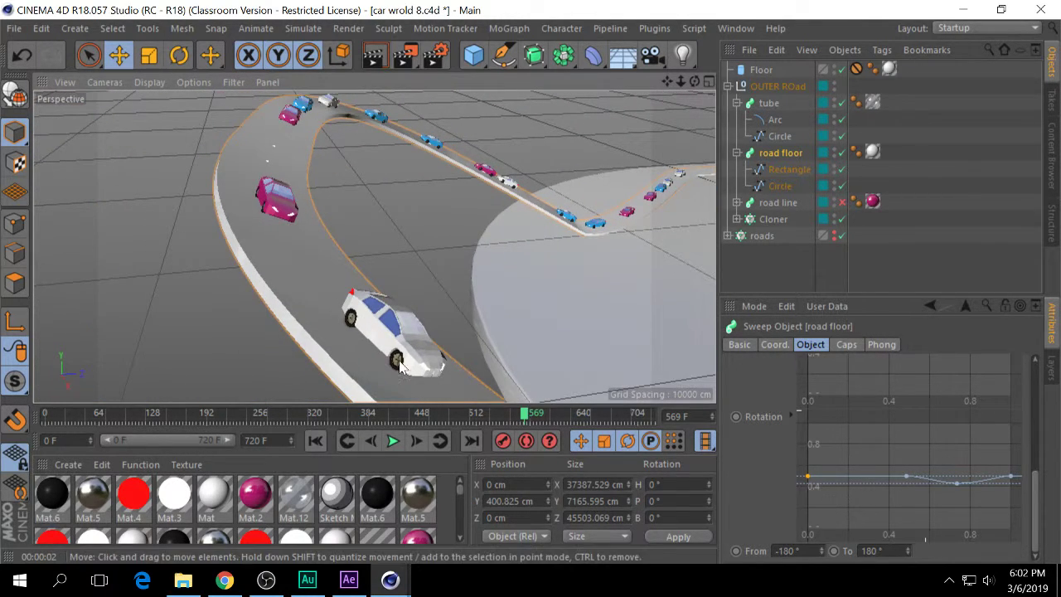
pyautogui.scroll(5, 794, 402)
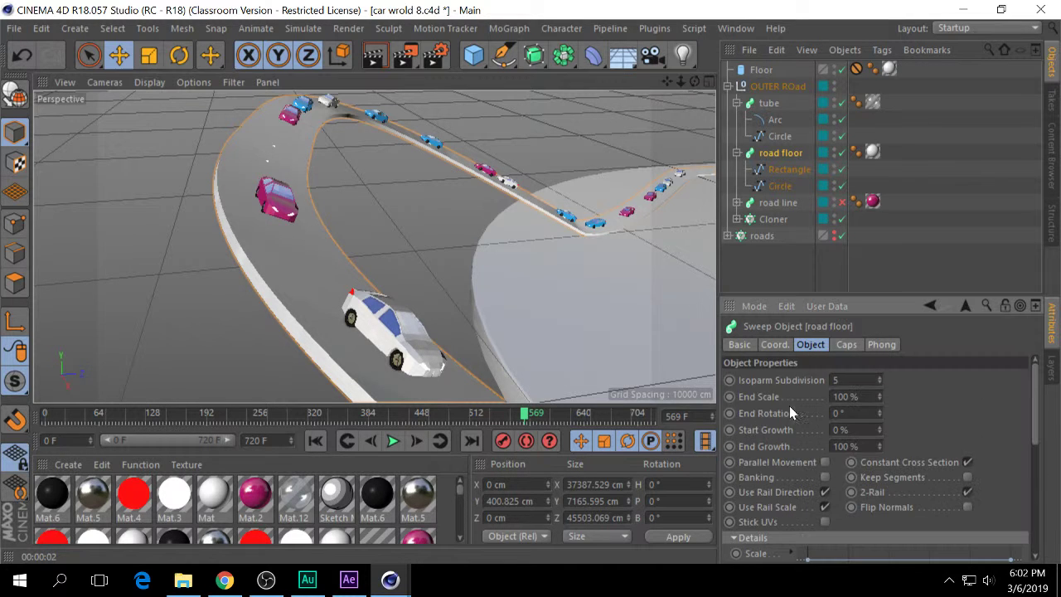
pyautogui.scroll(-3, 776, 461)
pyautogui.scroll(-5, 774, 456)
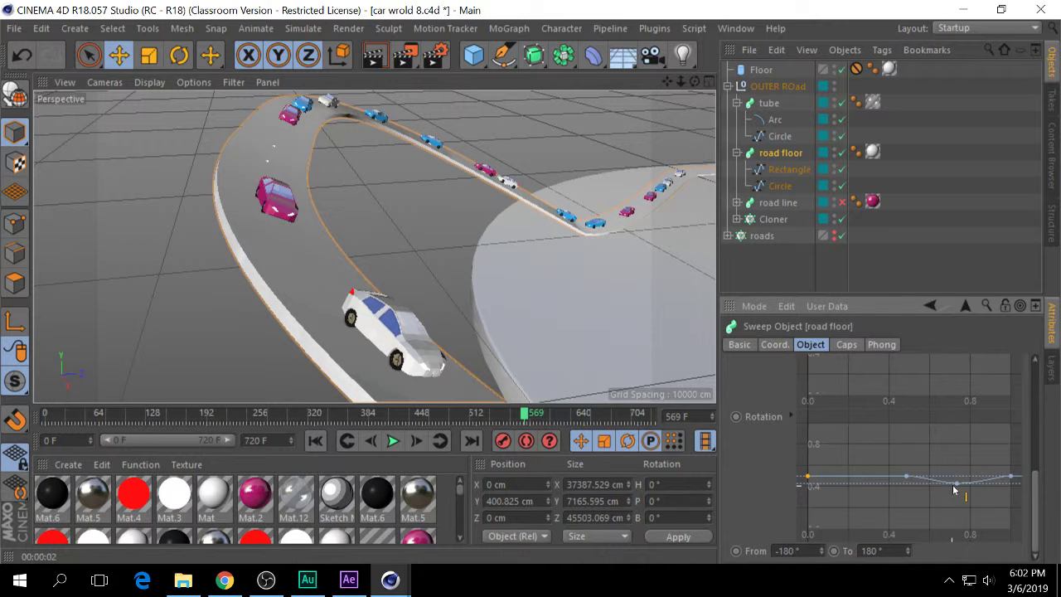
pyautogui.moveTo(958, 490)
pyautogui.mouseDown()
pyautogui.moveTo(959, 481)
pyautogui.moveTo(962, 500)
pyautogui.moveTo(959, 484)
pyautogui.mouseUp()
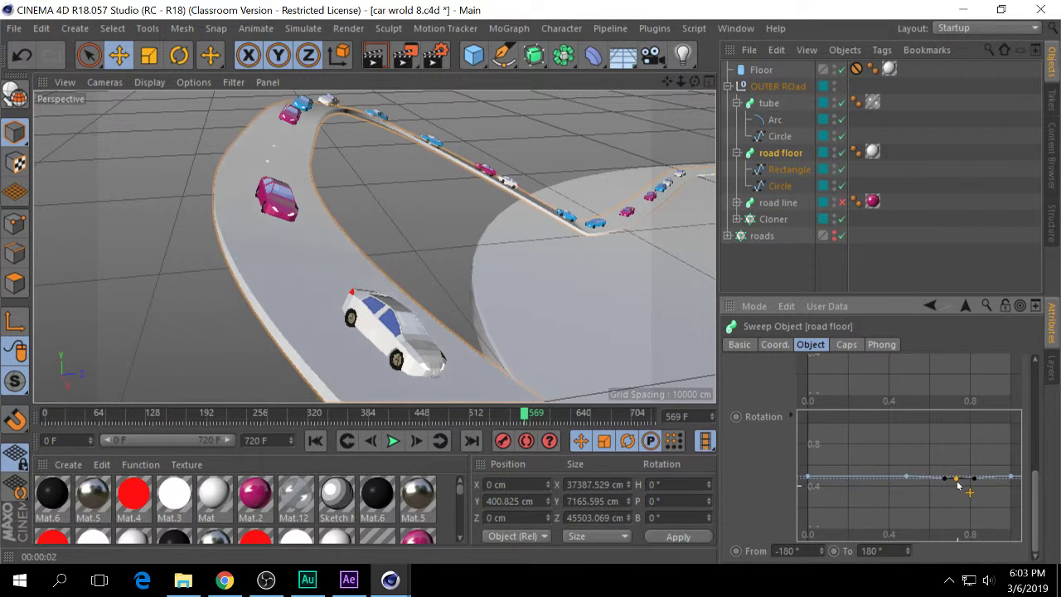
pyautogui.moveTo(959, 485); pyautogui.dragTo(959, 487)
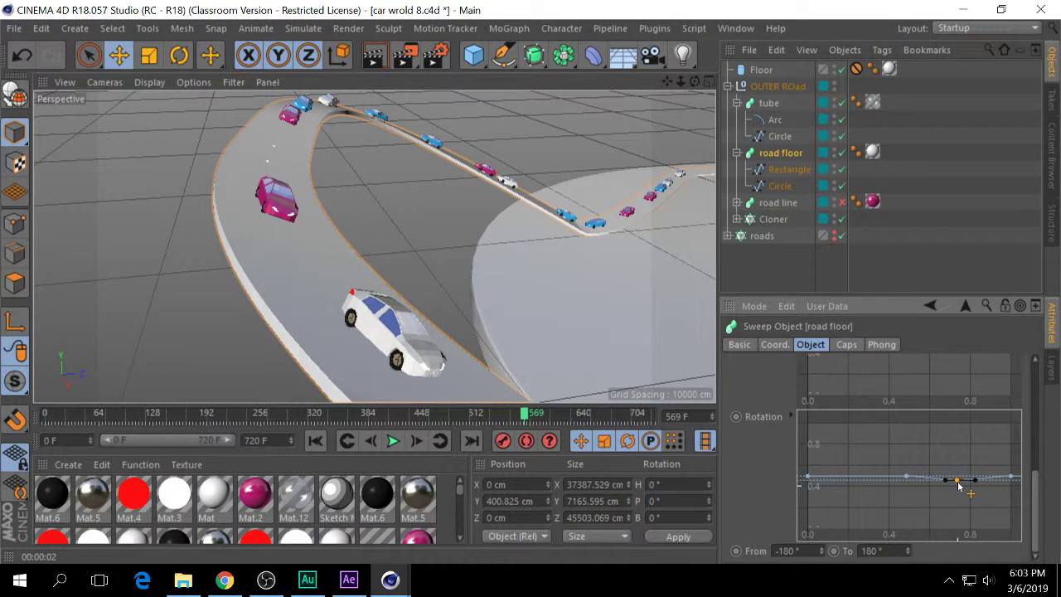
# Examine the outer road Cloner's object and transform settings, its linked spline's properties and its child objects.
pyautogui.click(771, 220)
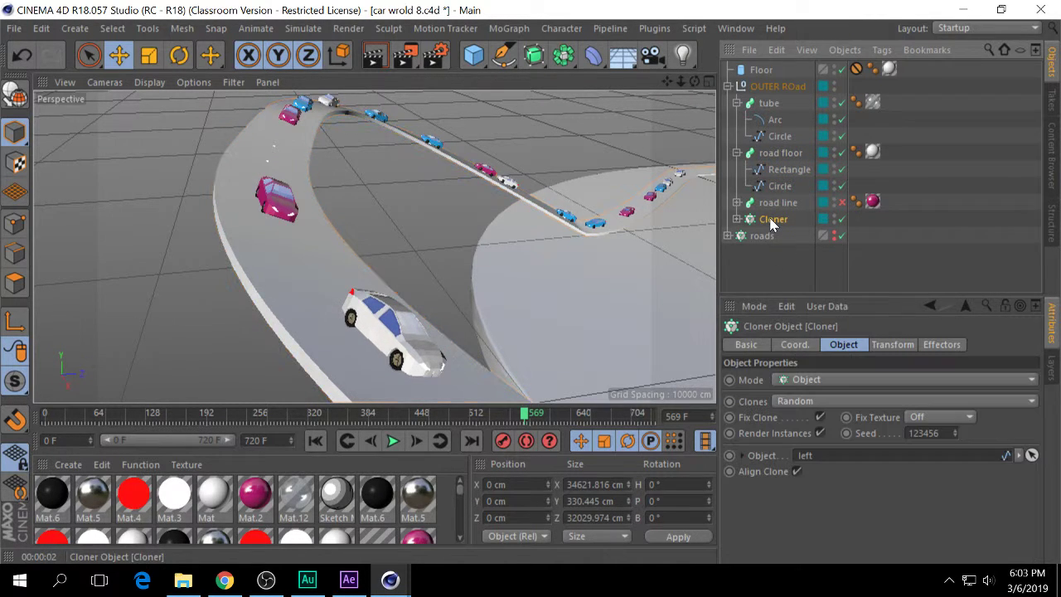
pyautogui.click(742, 456)
pyautogui.scroll(-2, 767, 518)
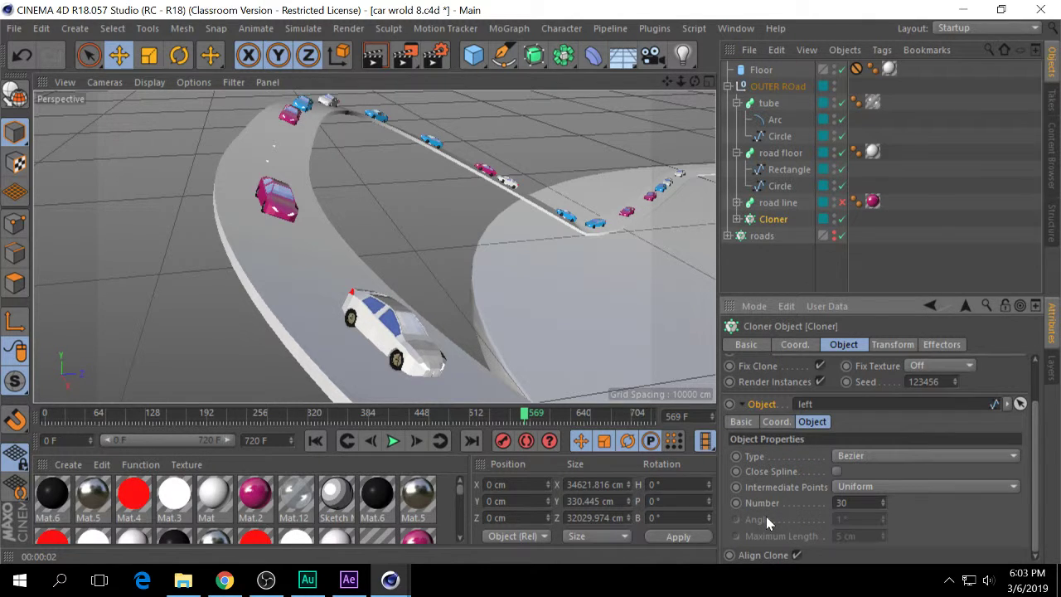
pyautogui.click(890, 344)
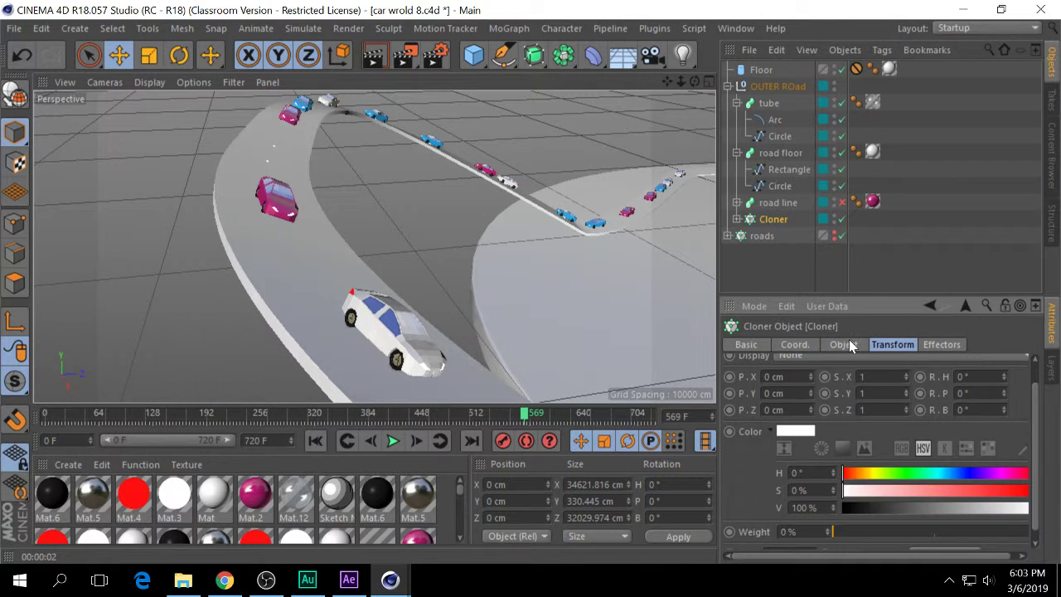
pyautogui.click(843, 344)
pyautogui.click(736, 219)
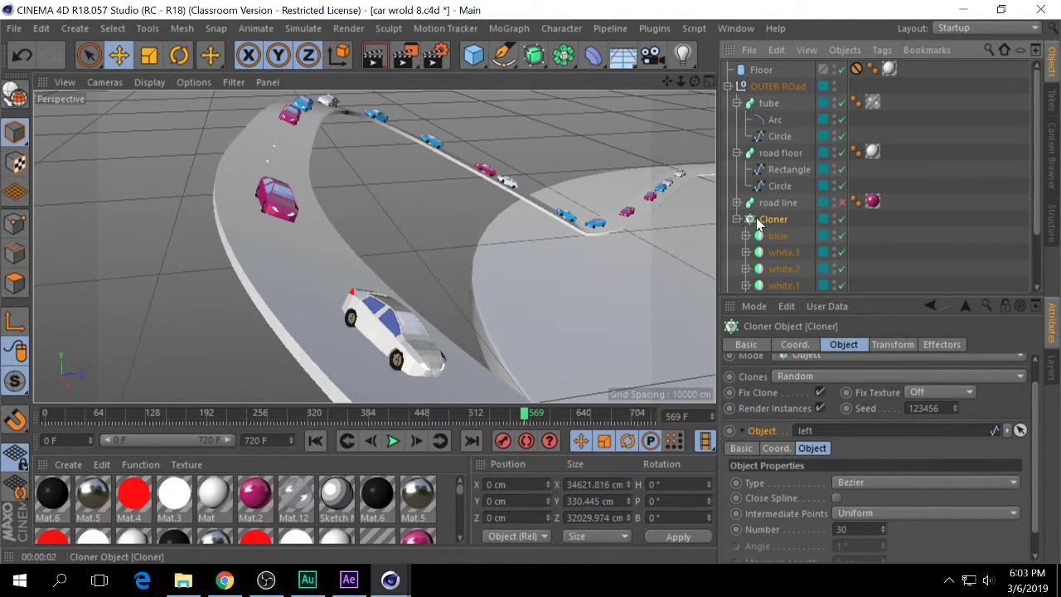
pyautogui.scroll(1, 768, 507)
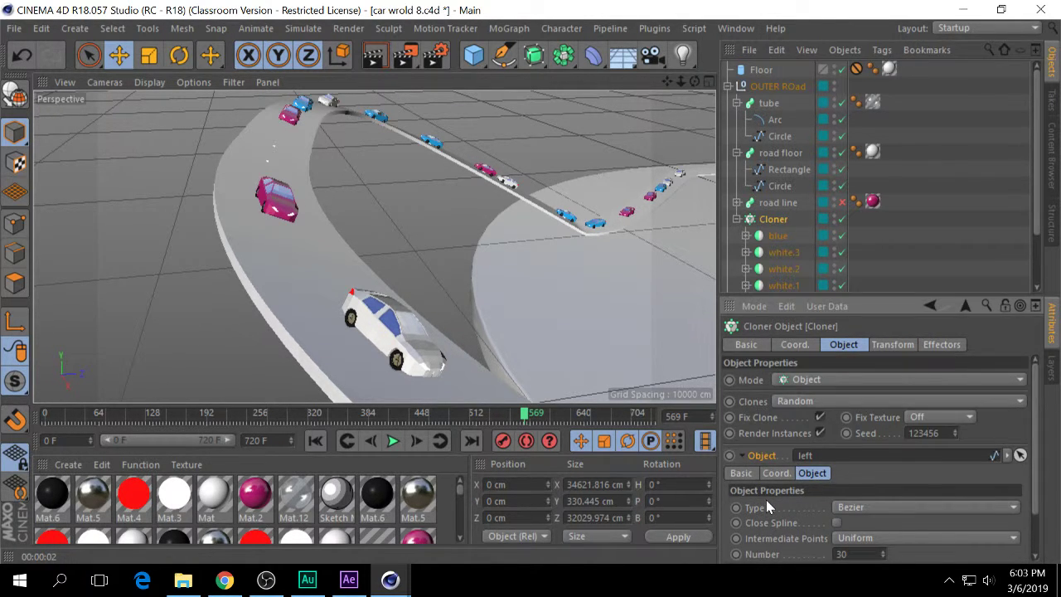
pyautogui.scroll(-2, 766, 480)
pyautogui.scroll(2, 771, 489)
pyautogui.click(744, 455)
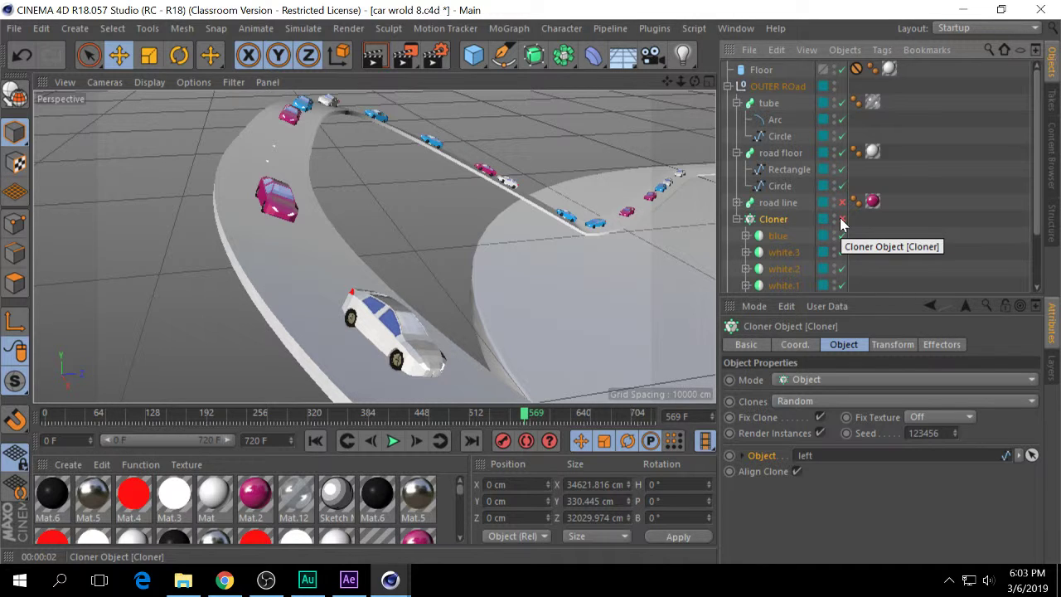
pyautogui.scroll(-2, 872, 224)
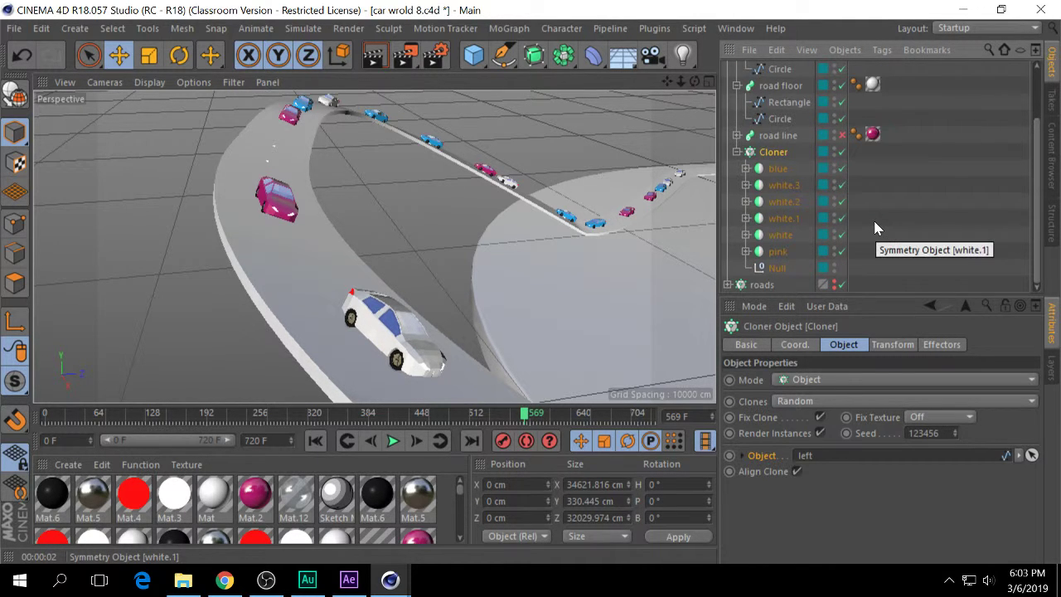
pyautogui.scroll(2, 872, 222)
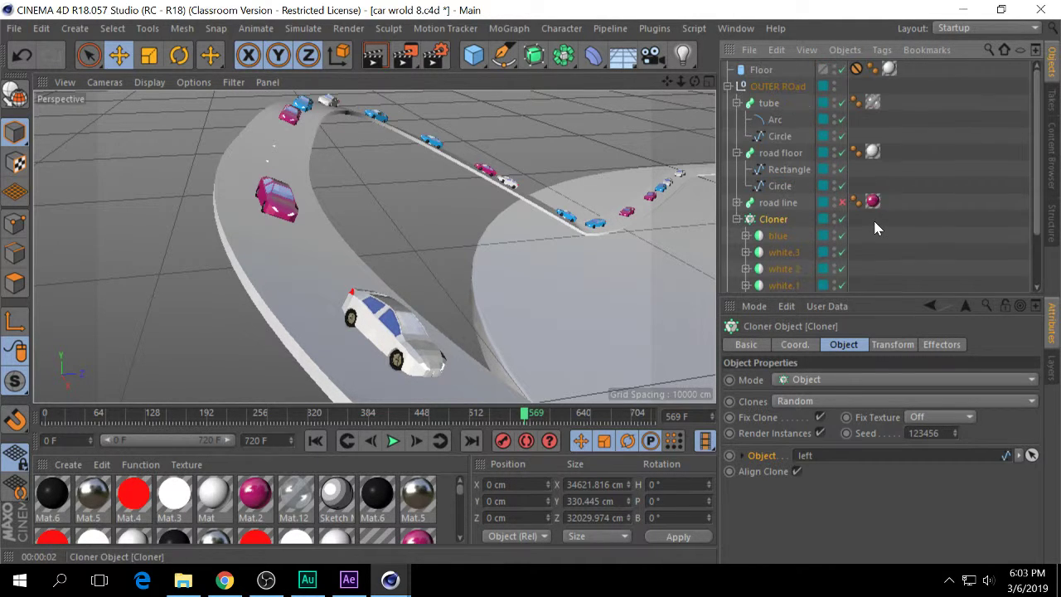
# Set the Offset Variation of Cloner.1 under road line to 22 % and play the animation.
pyautogui.click(737, 203)
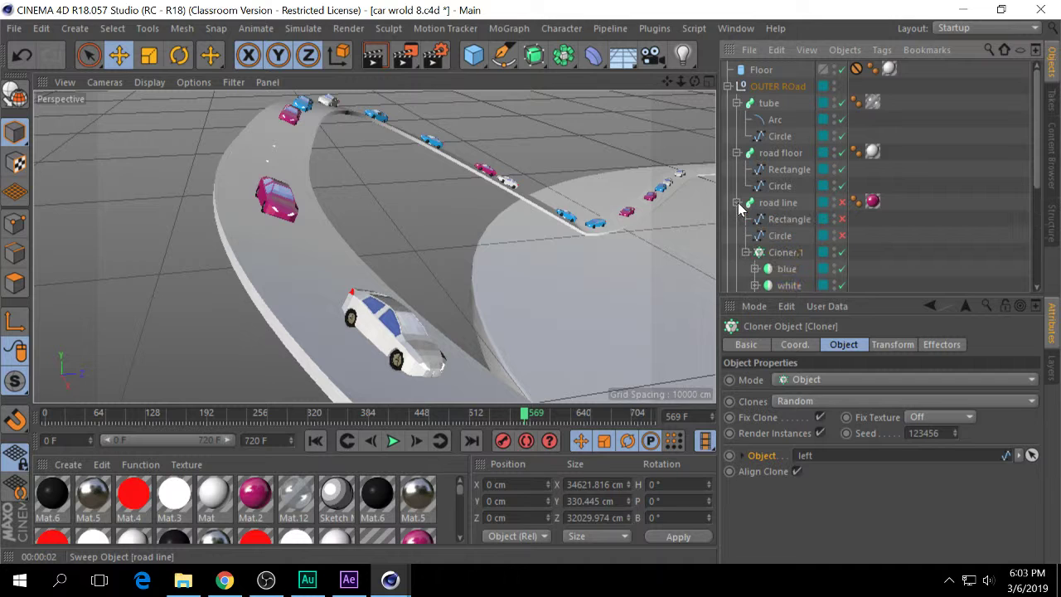
pyautogui.click(964, 249)
pyautogui.scroll(-3, 964, 246)
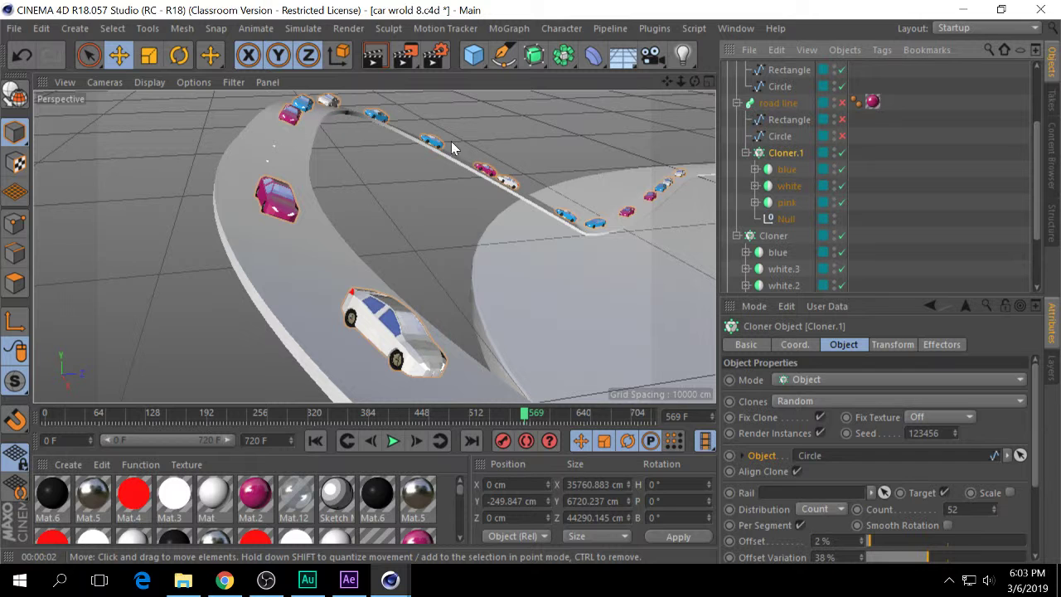
pyautogui.scroll(-3, 771, 528)
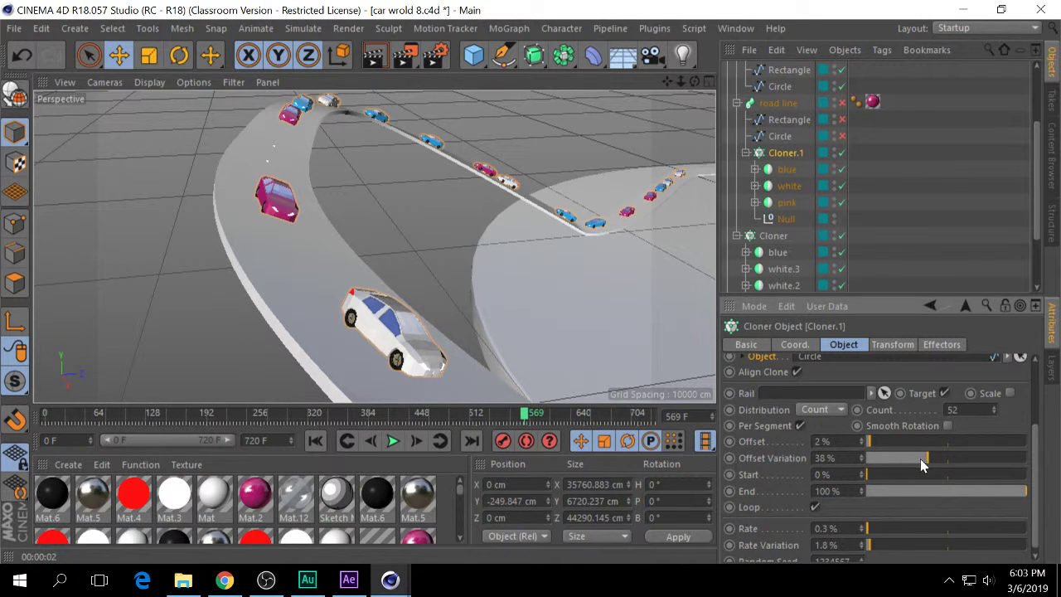
pyautogui.moveTo(920, 458); pyautogui.dragTo(899, 456)
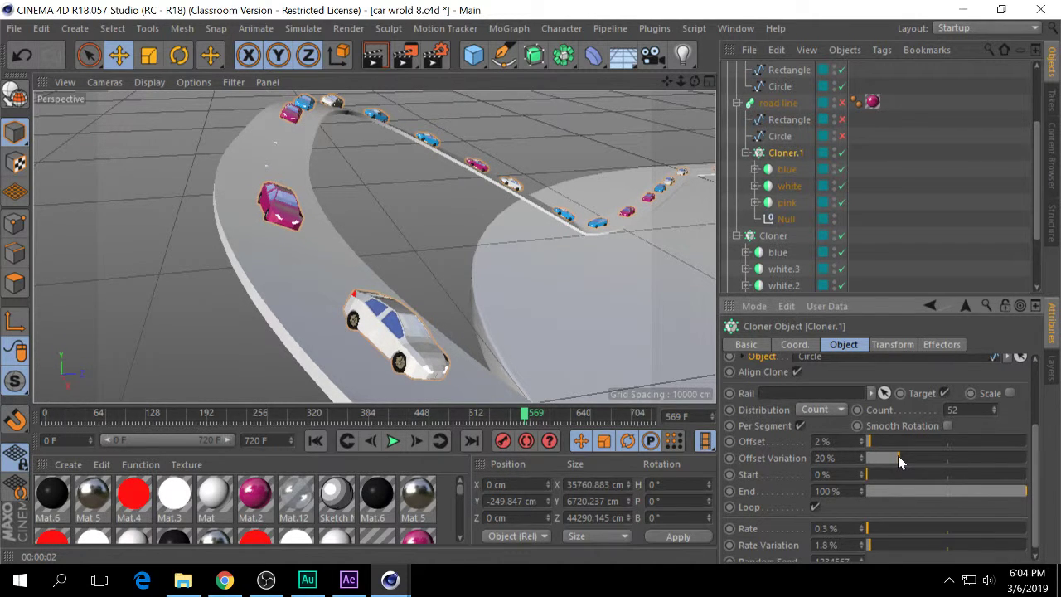
pyautogui.moveTo(900, 461)
pyautogui.mouseDown()
pyautogui.moveTo(891, 455)
pyautogui.moveTo(902, 459)
pyautogui.mouseUp()
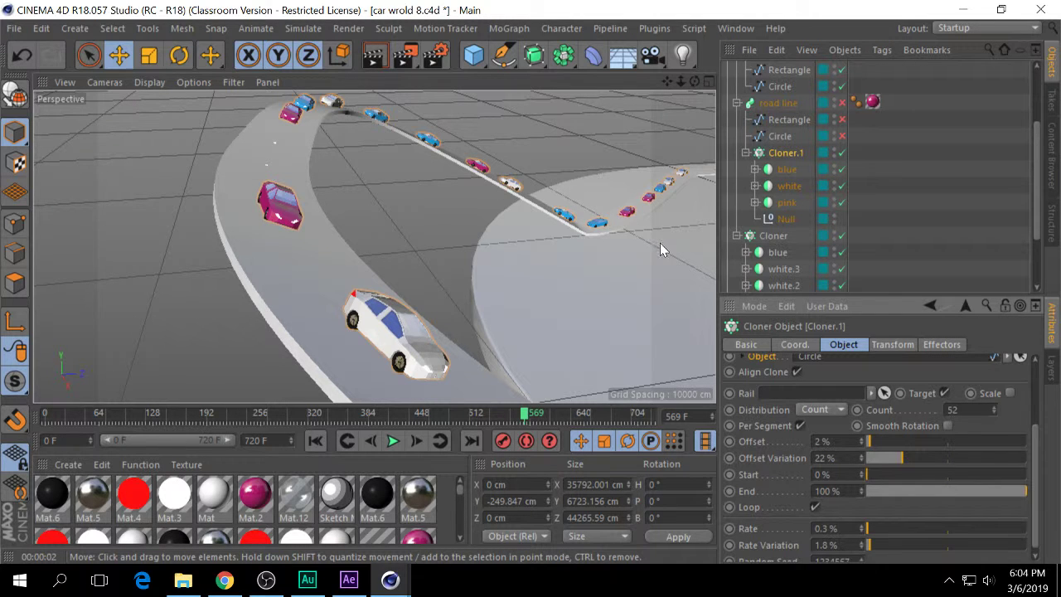
pyautogui.click(394, 441)
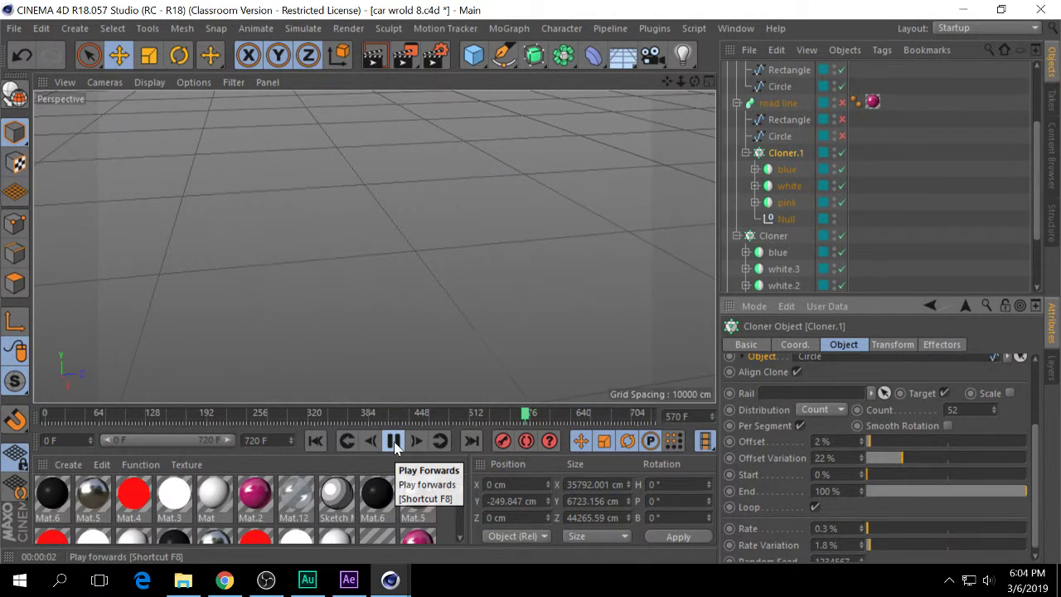
# Stop the animation and turn on viewport visibility for all the scene's layers, including base.
pyautogui.click(394, 444)
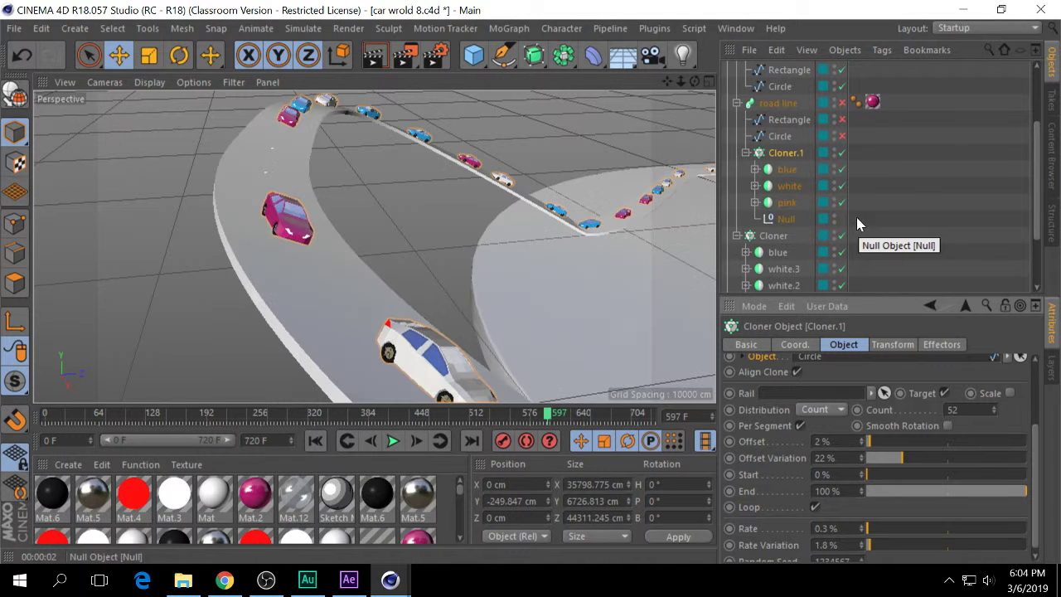
pyautogui.click(1052, 367)
pyautogui.moveTo(844, 354); pyautogui.dragTo(850, 442)
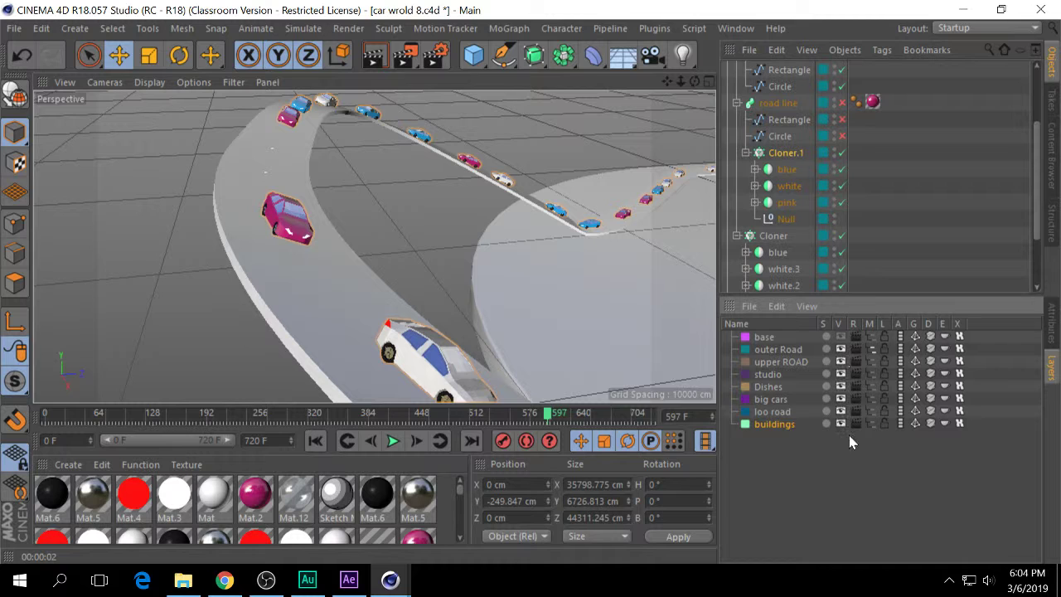
pyautogui.click(840, 336)
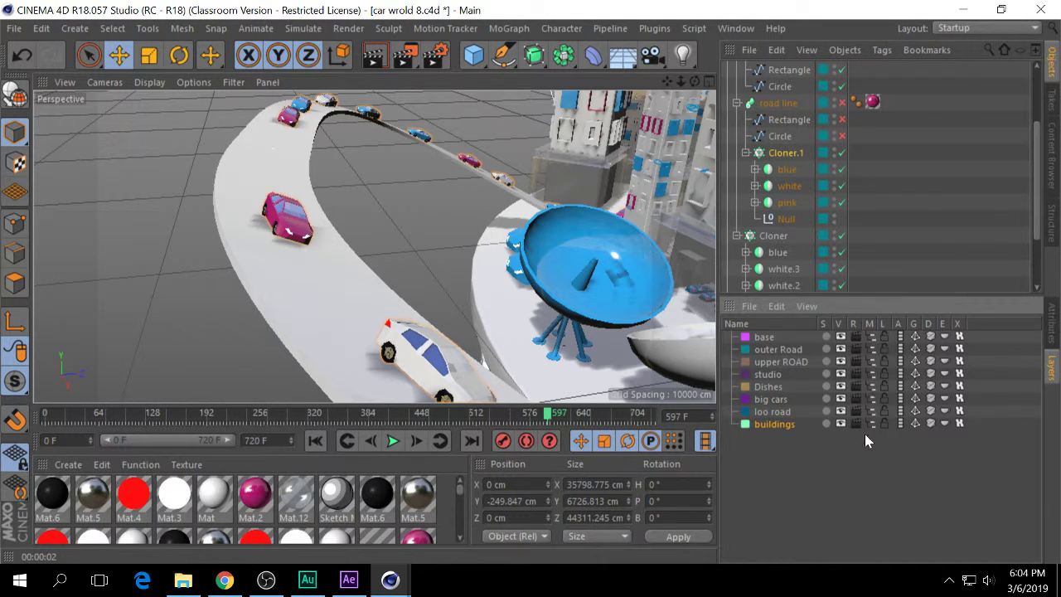
# Collapse the OUTER ROad group and save the project as a new incremental version.
pyautogui.scroll(3, 879, 178)
pyautogui.scroll(3, 834, 128)
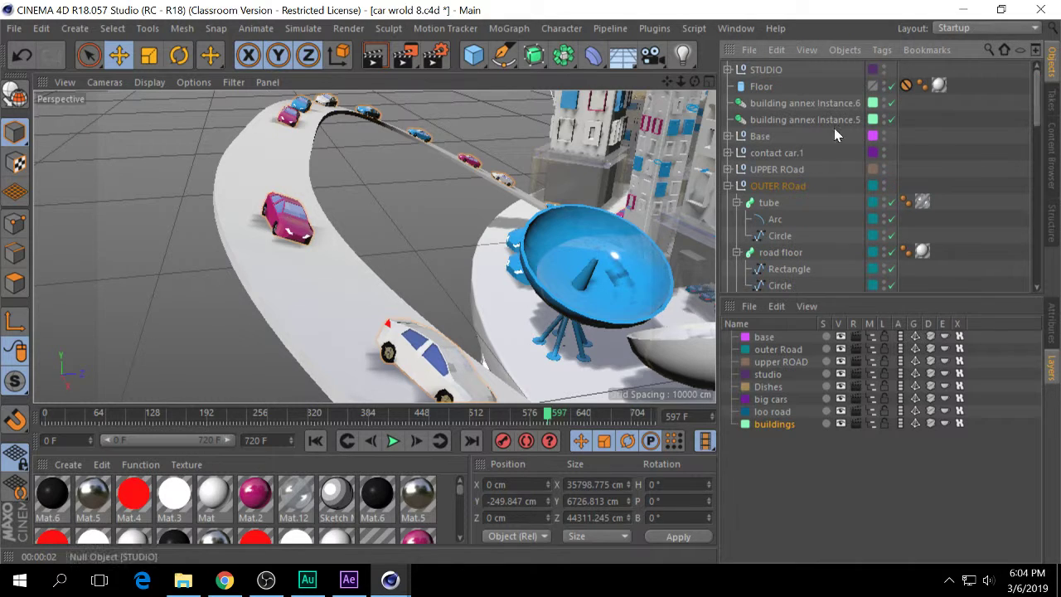
pyautogui.click(728, 188)
pyautogui.click(14, 29)
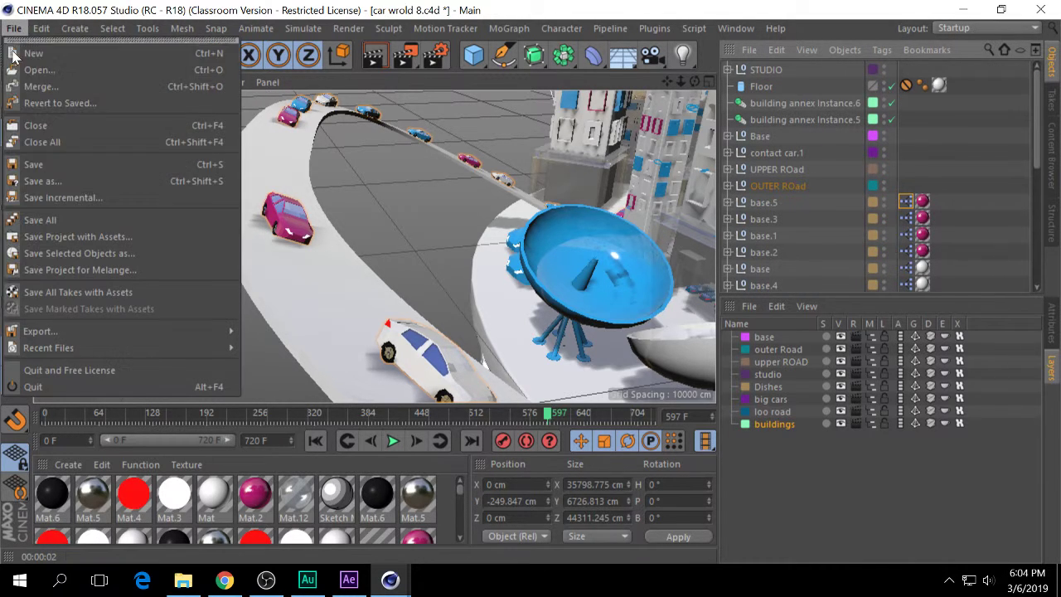
pyautogui.click(62, 197)
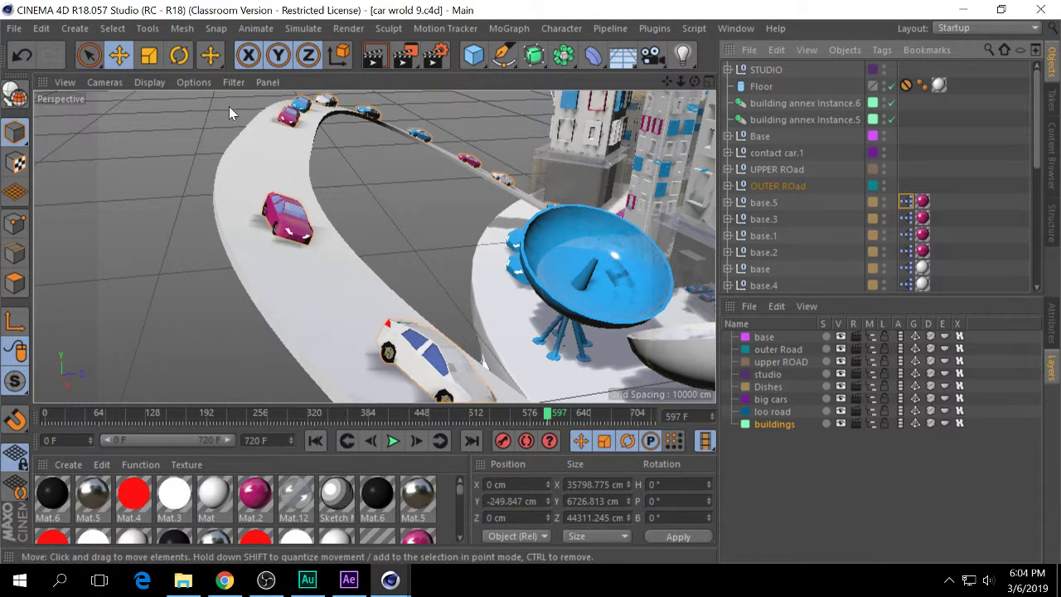
# Enable Auto-Save in the program's Files preferences.
pyautogui.click(14, 29)
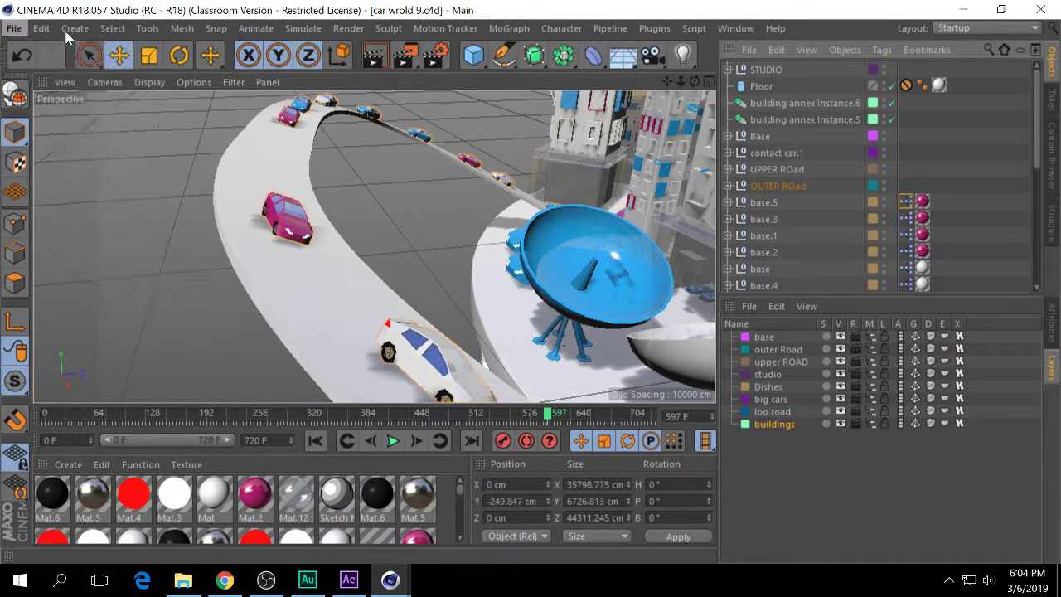
pyautogui.click(50, 30)
pyautogui.click(83, 292)
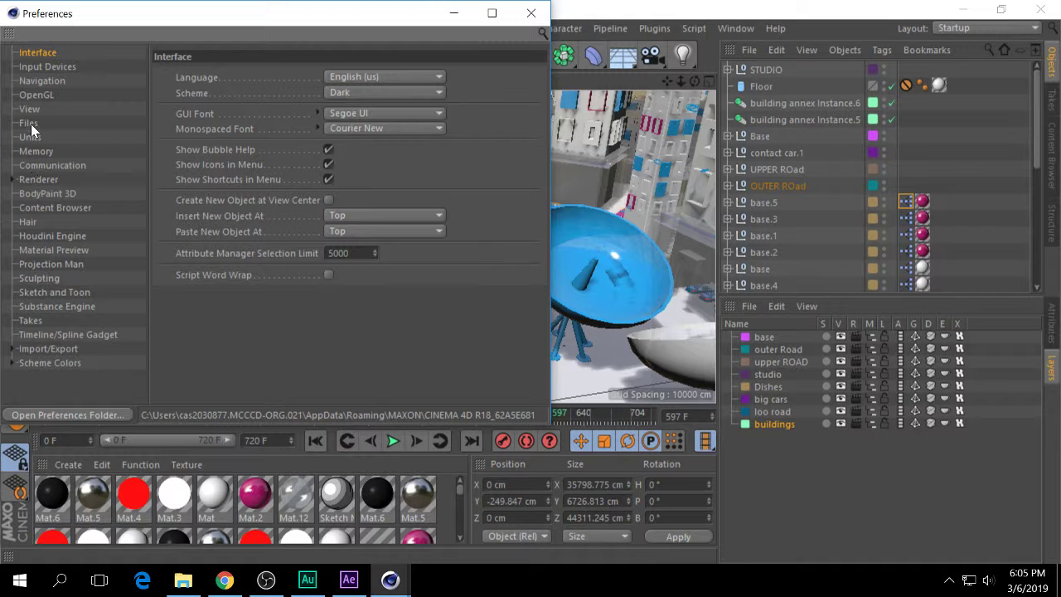
pyautogui.click(30, 123)
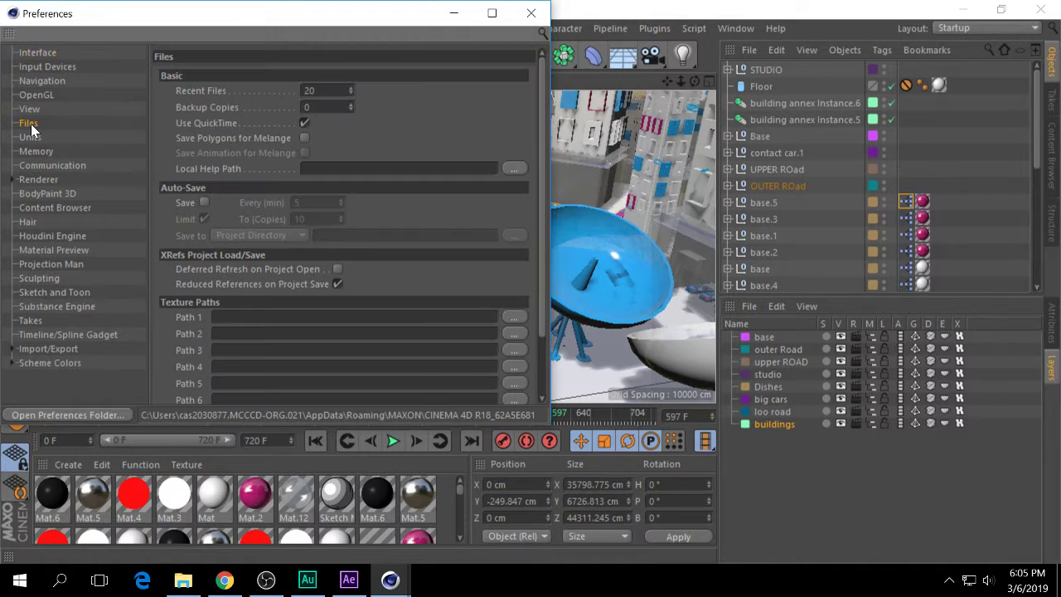
pyautogui.click(204, 203)
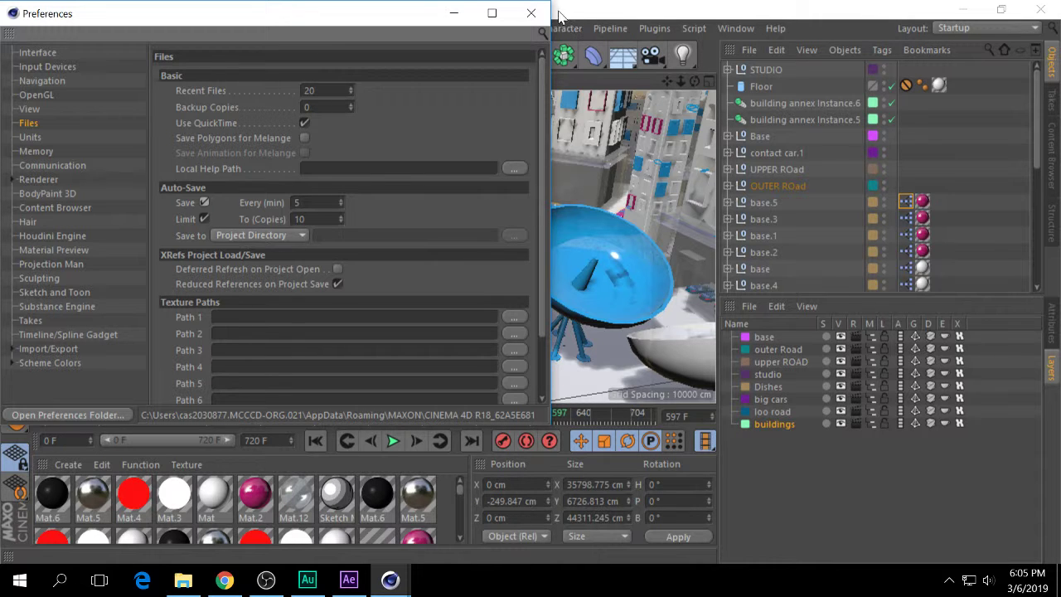
pyautogui.click(531, 14)
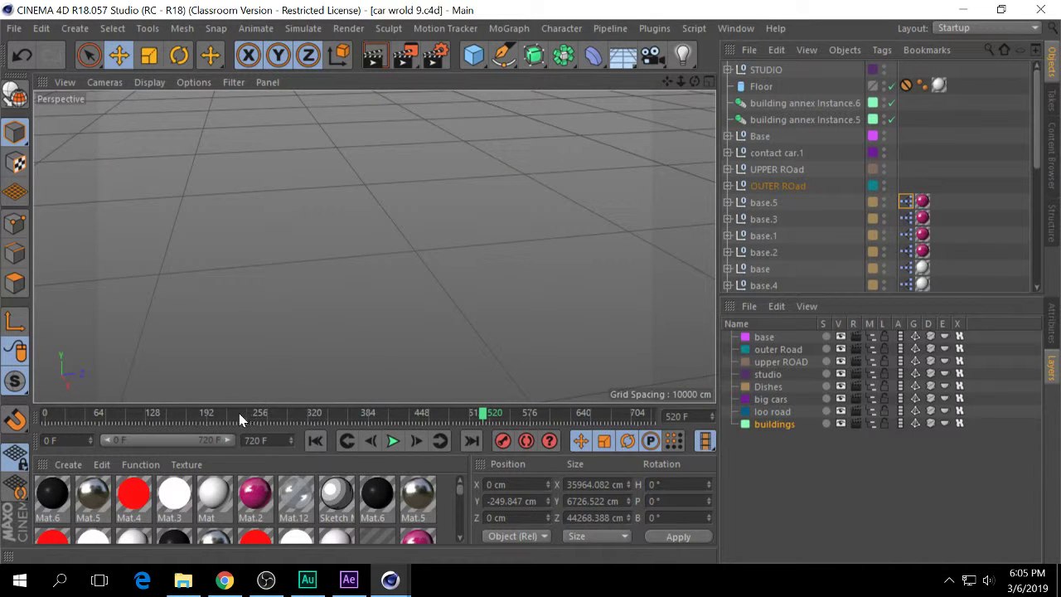
# Enable the Stage object in the STUDIO group and check its camera switching at about frame 691.
pyautogui.moveTo(183, 410); pyautogui.dragTo(187, 410)
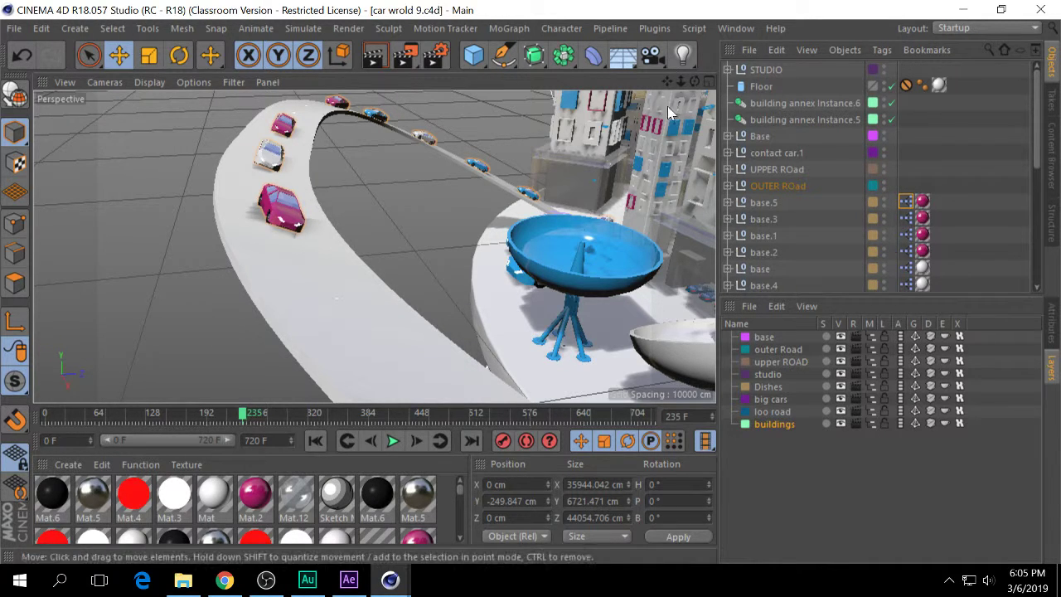
pyautogui.moveTo(667, 82); pyautogui.dragTo(215, 106)
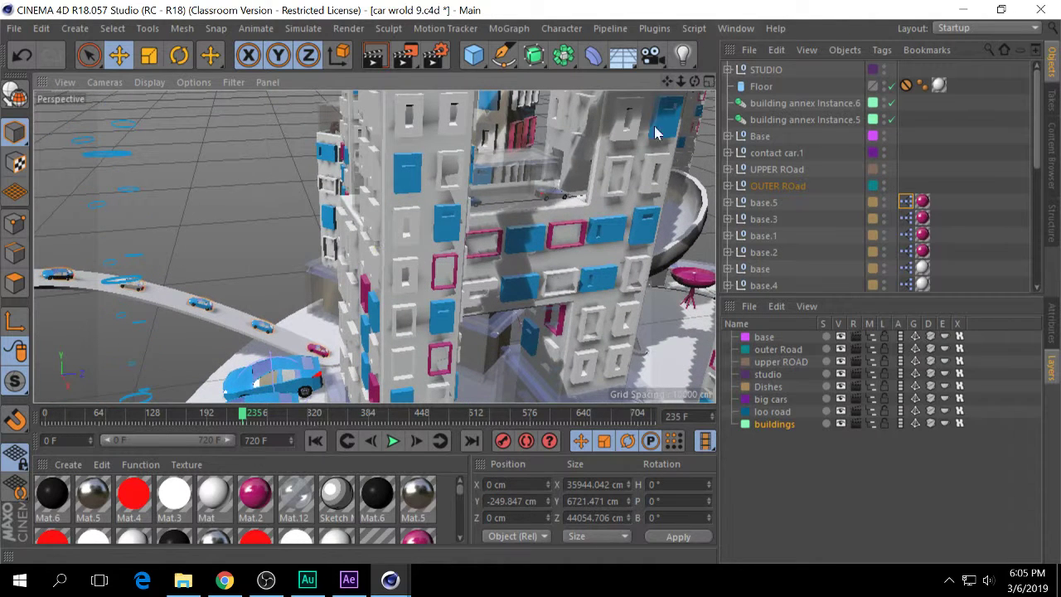
pyautogui.click(728, 70)
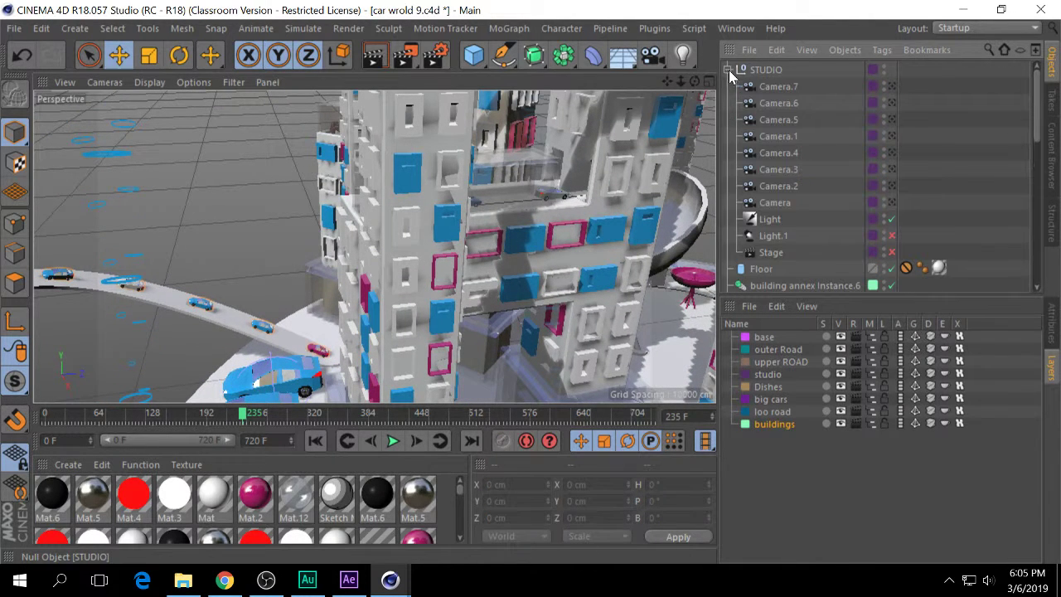
pyautogui.click(892, 252)
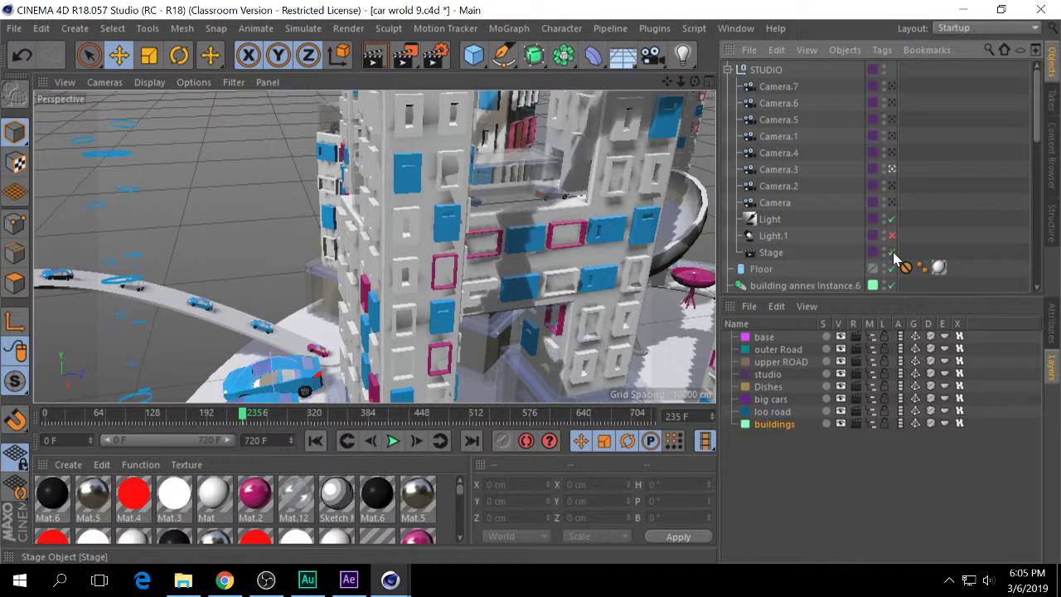
pyautogui.click(628, 414)
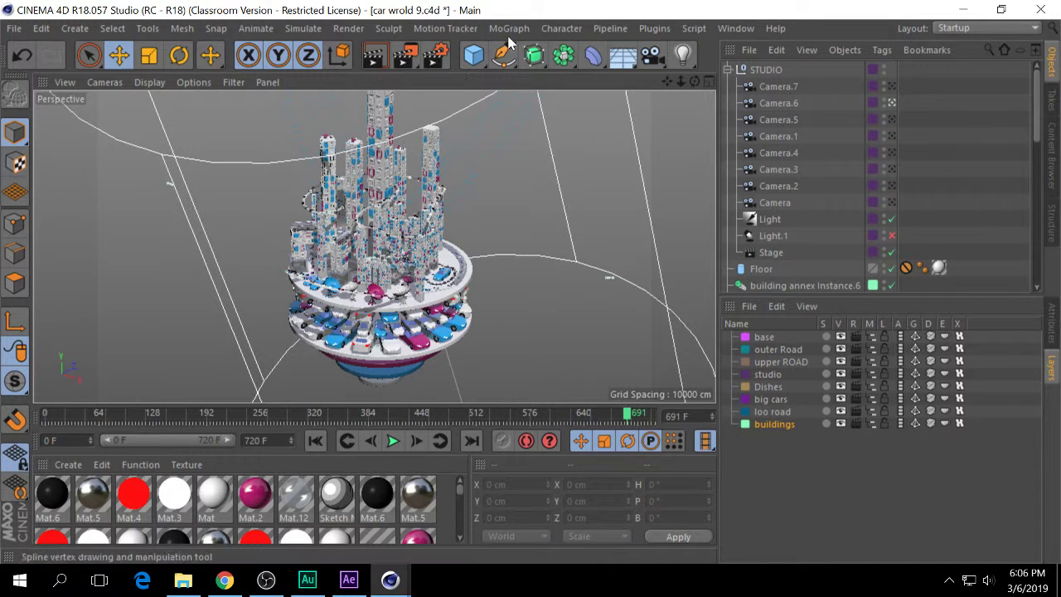
# Review the image format, depth and Alpha Channel options in the render settings for saving.
pyautogui.click(442, 54)
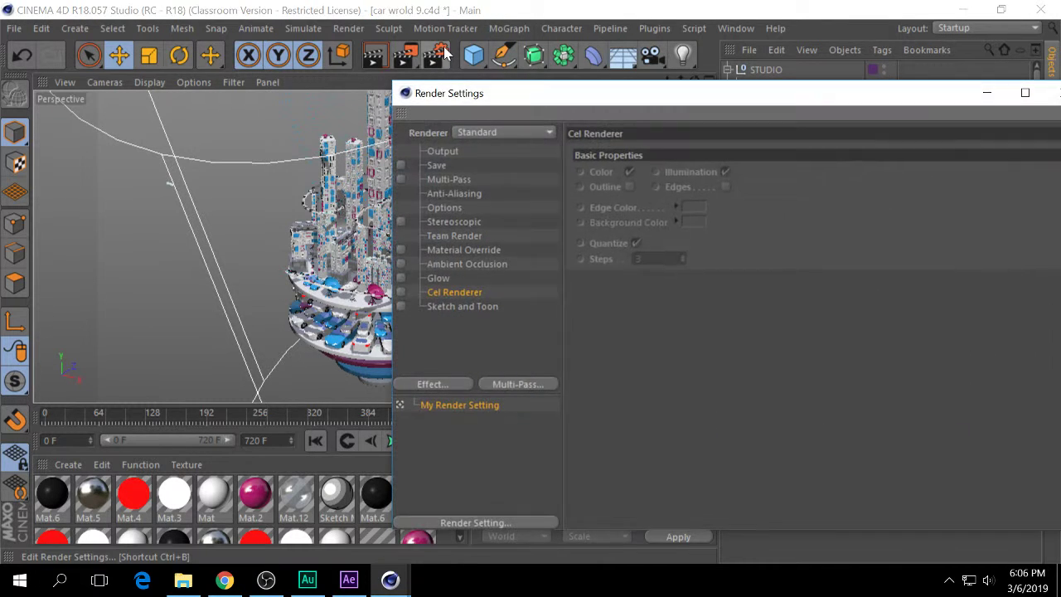
pyautogui.click(436, 166)
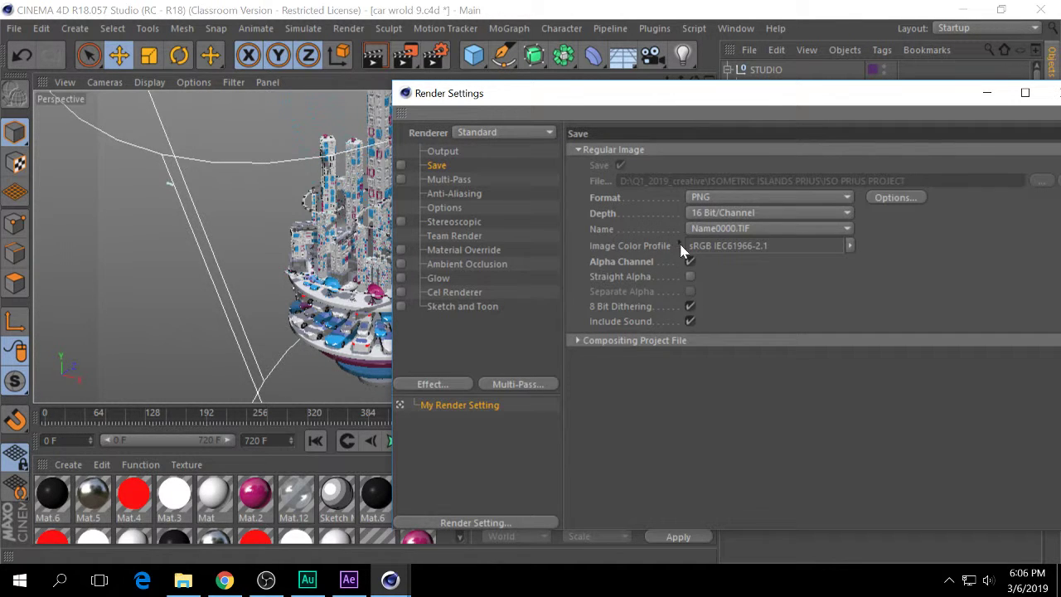
pyautogui.moveTo(469, 94); pyautogui.dragTo(289, 229)
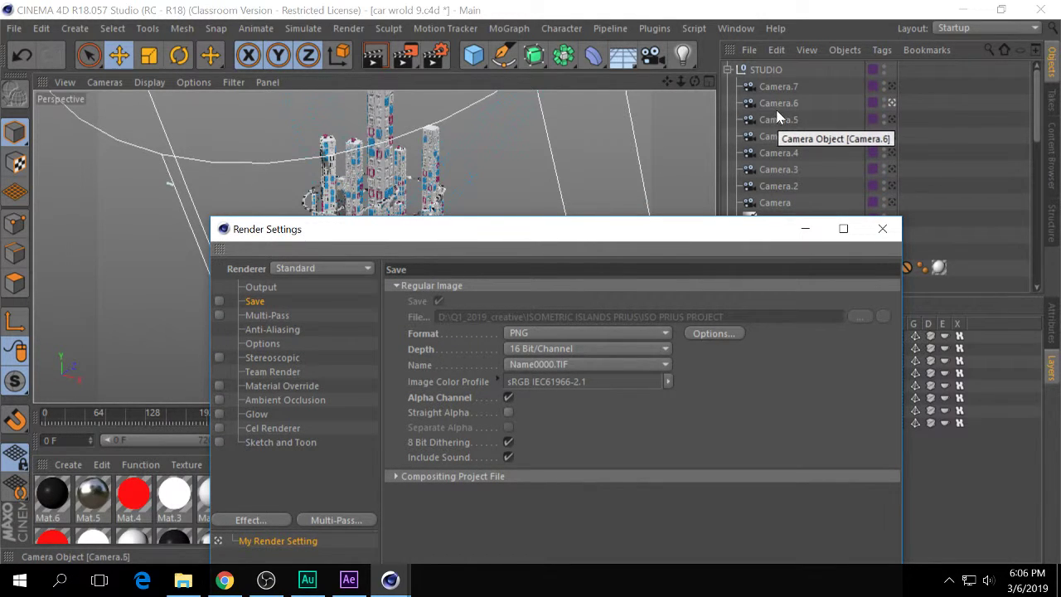
pyautogui.click(508, 398)
pyautogui.moveTo(536, 225); pyautogui.dragTo(542, 158)
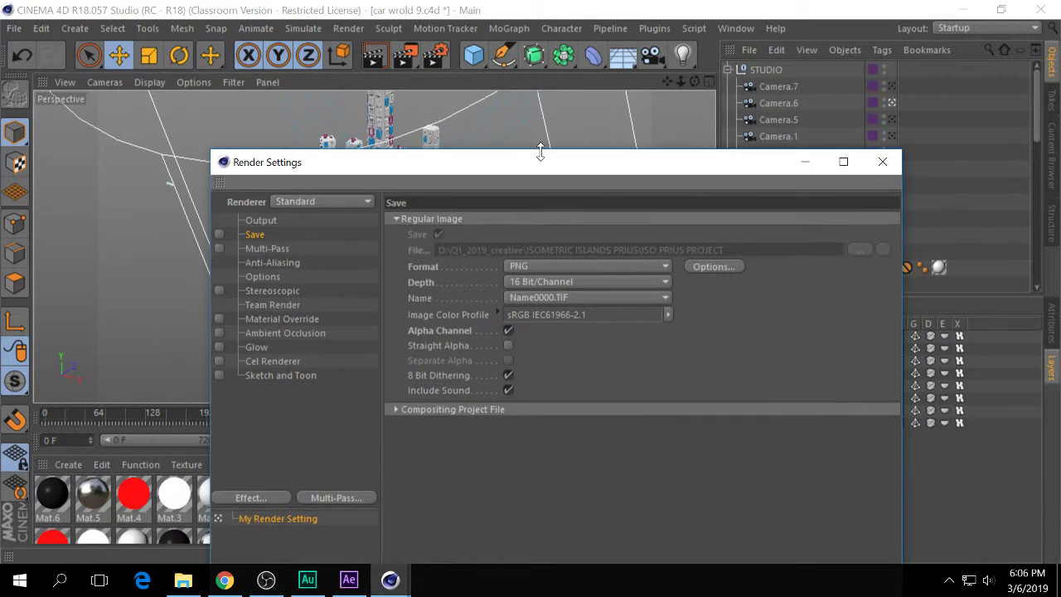
pyautogui.click(807, 161)
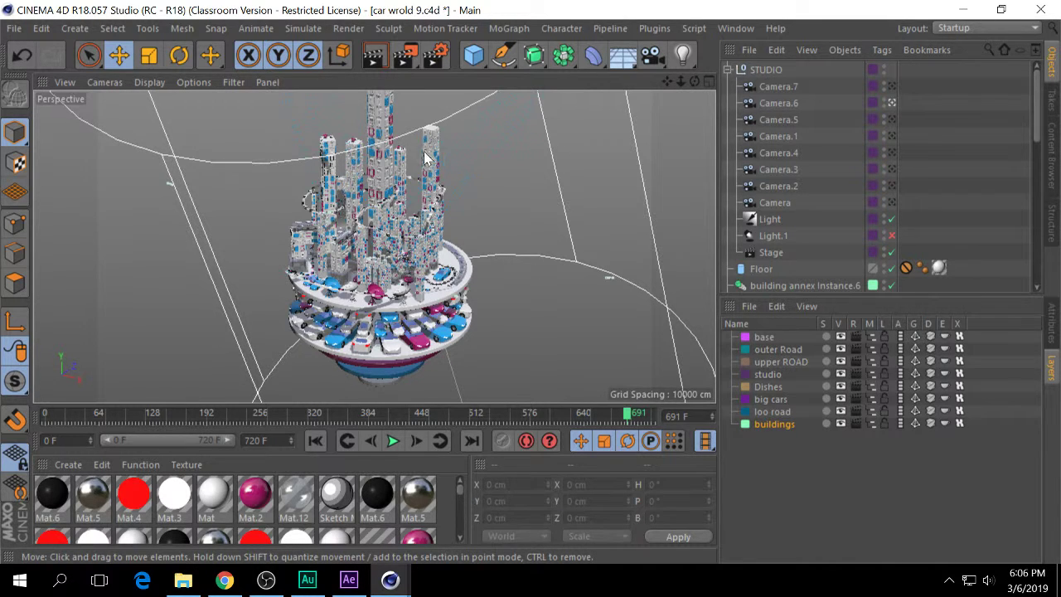
# Hide every layer except Dishes and studio in the viewport and go to frame 437 to view a dish.
pyautogui.moveTo(840, 423); pyautogui.dragTo(841, 336)
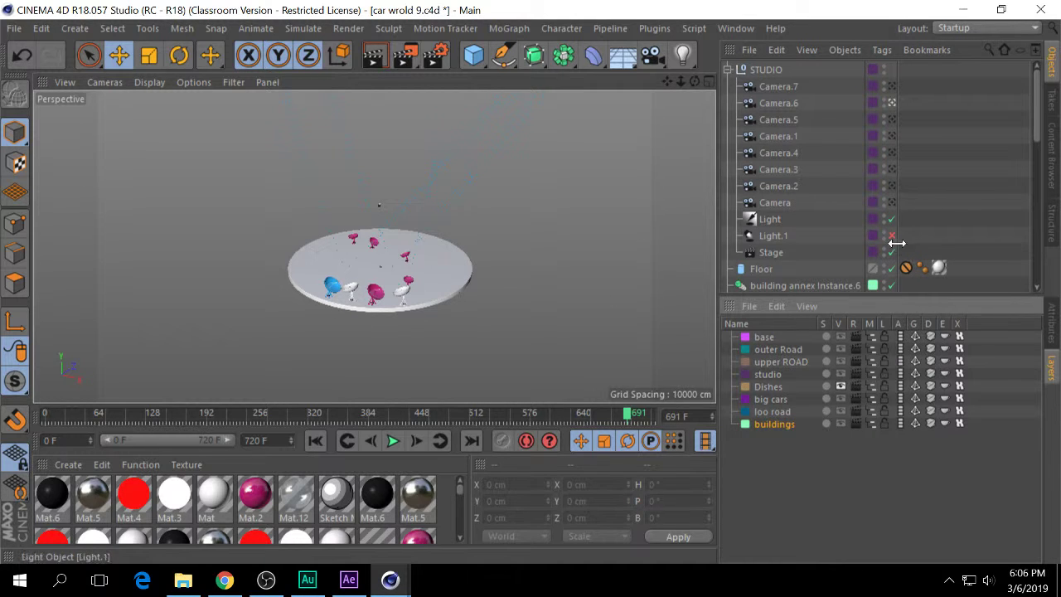
pyautogui.click(349, 417)
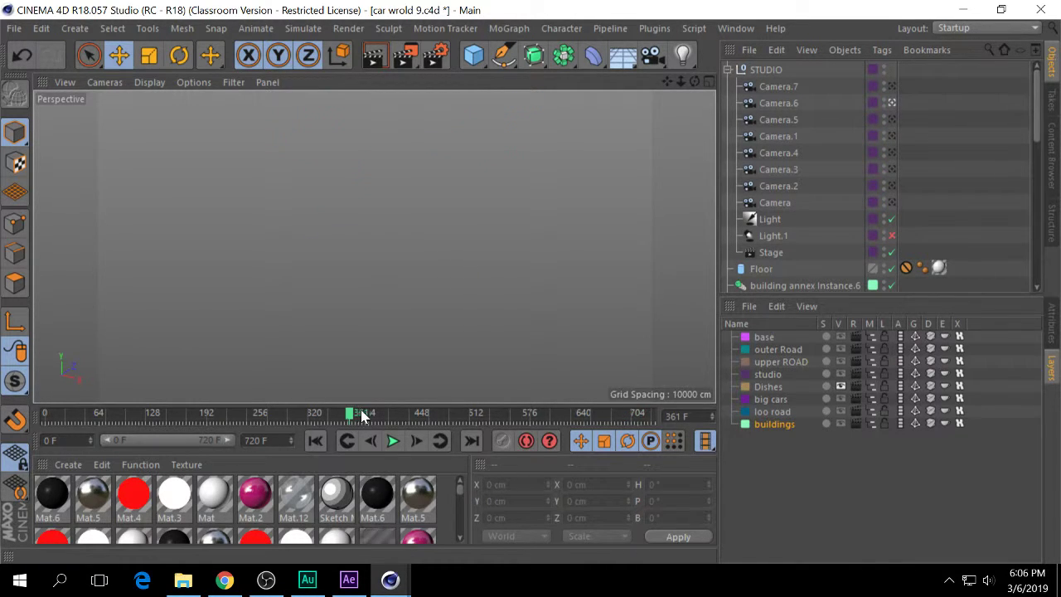
pyautogui.click(479, 416)
pyautogui.click(128, 415)
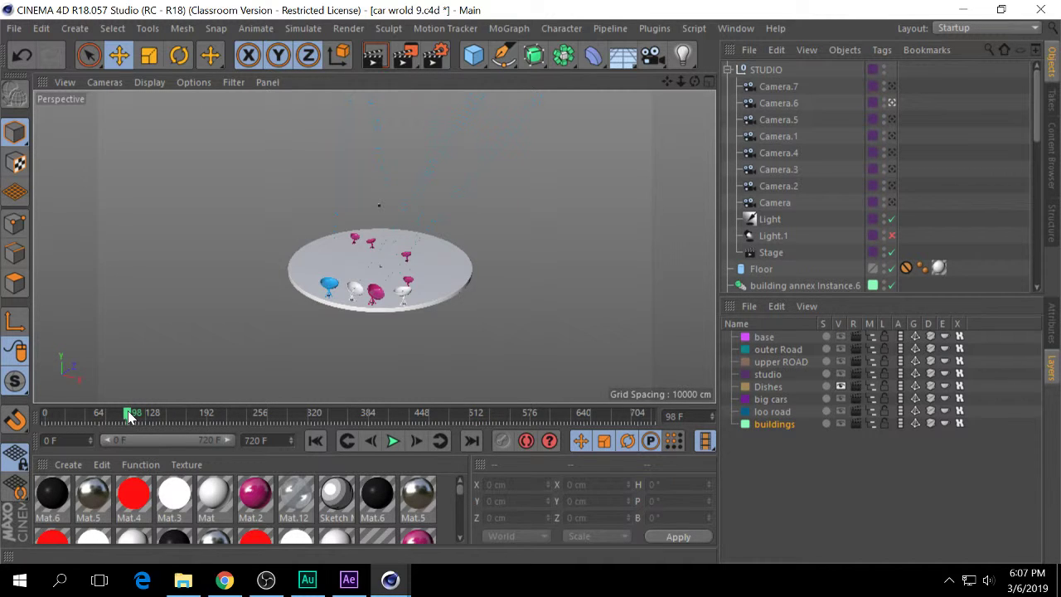
pyautogui.click(840, 376)
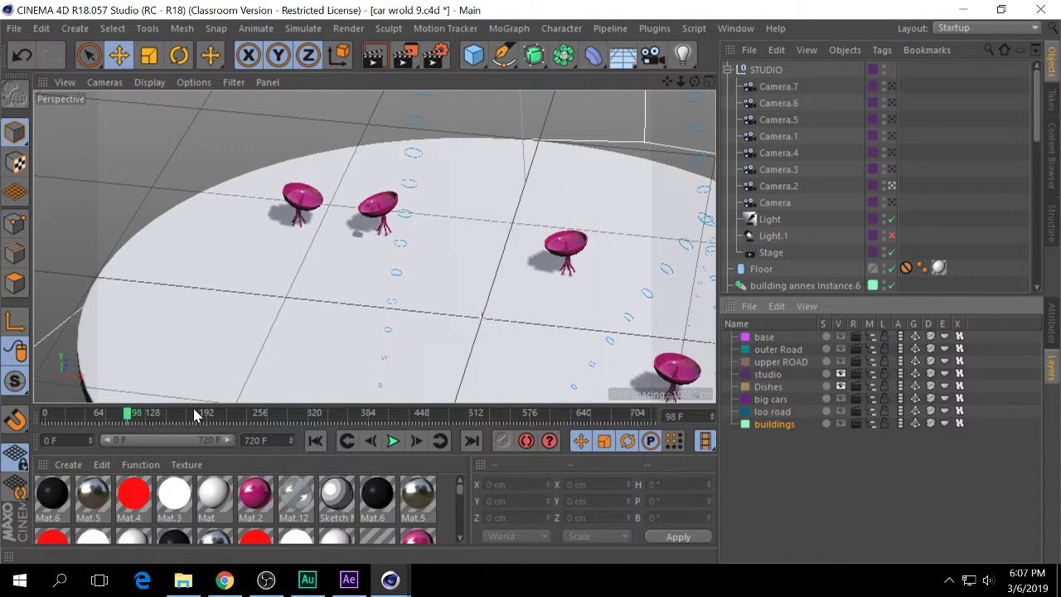
pyautogui.click(270, 416)
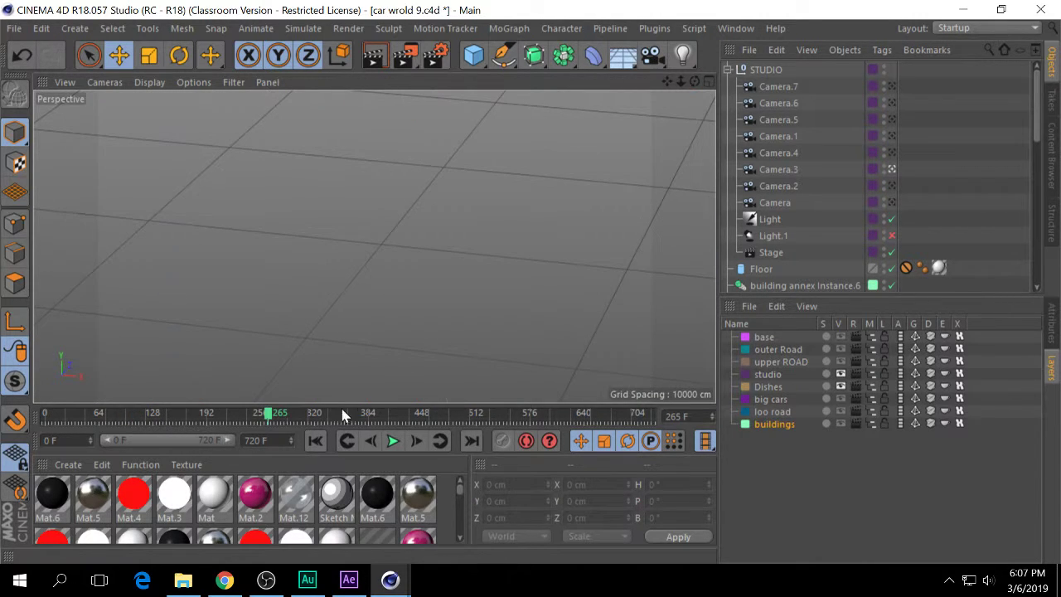
pyautogui.click(414, 412)
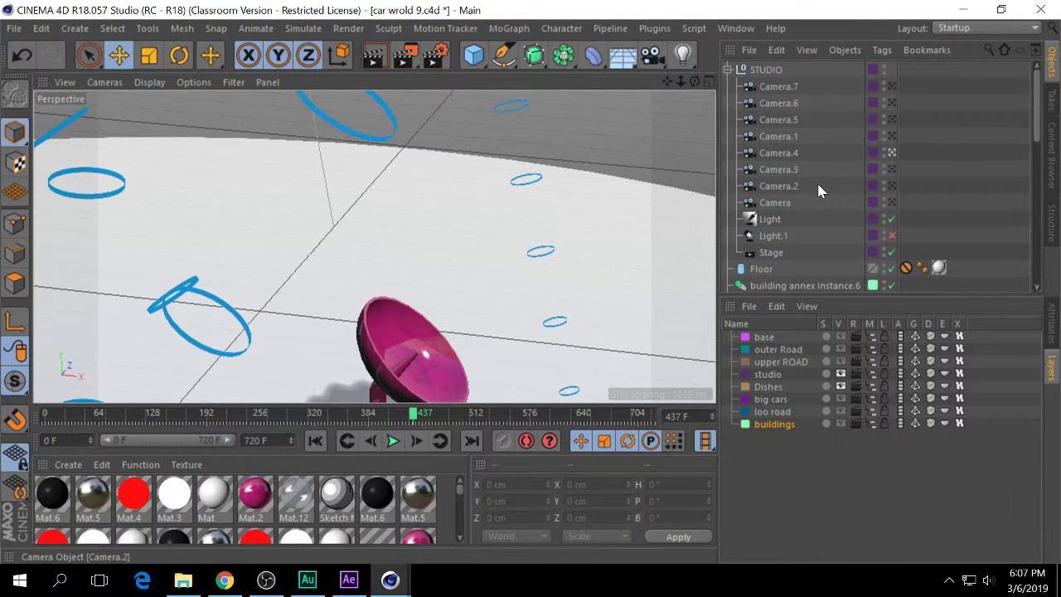
# Expand the base.5 dish hierarchy to examine its parts and the tags on its Cone.
pyautogui.scroll(-4, 816, 181)
pyautogui.click(727, 185)
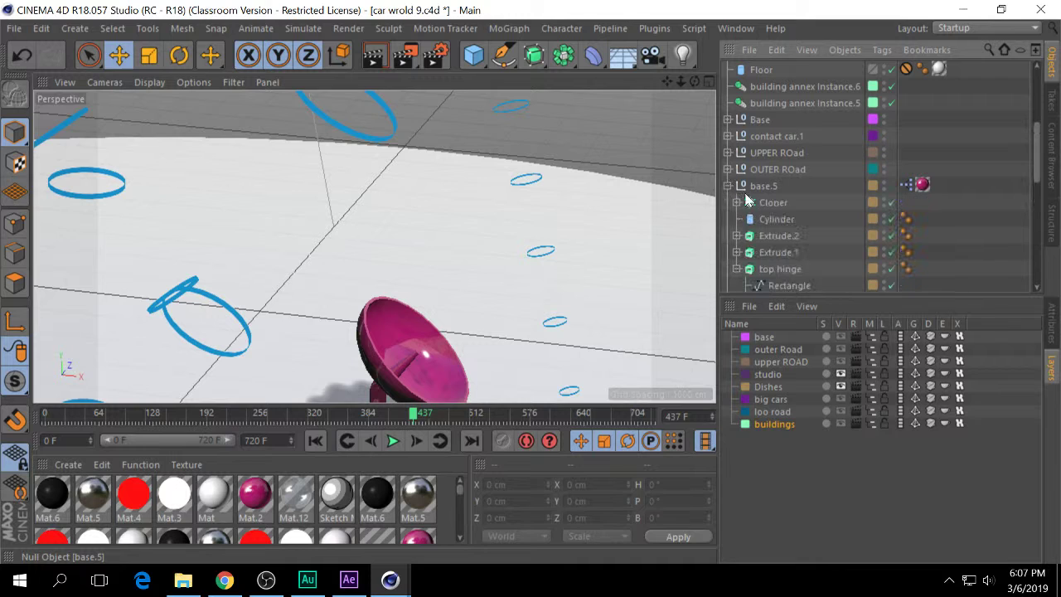
pyautogui.scroll(-2, 756, 210)
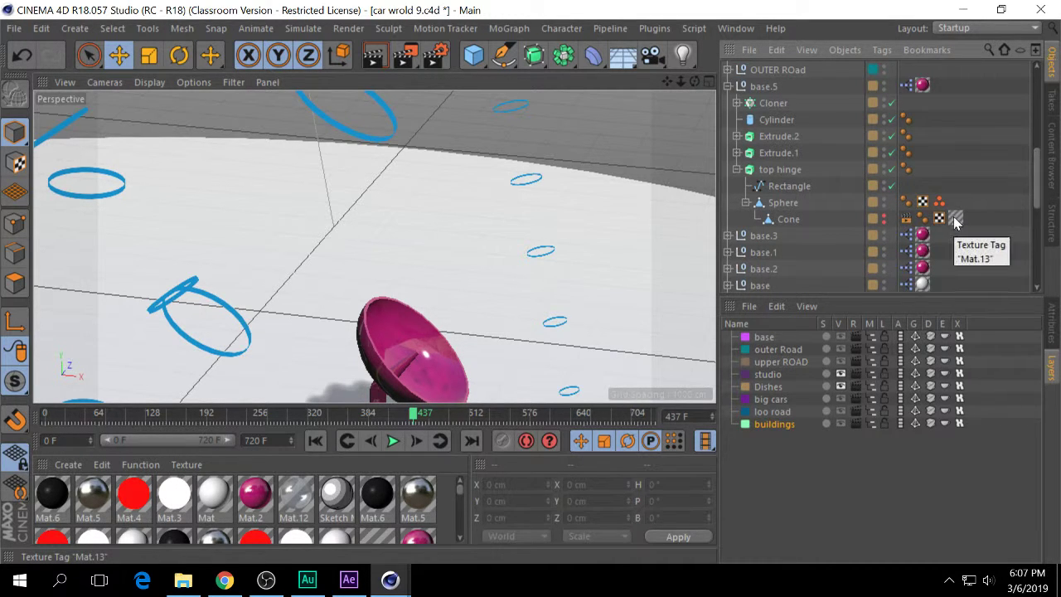
# Try the Mat.13 texture tag on base.5's Sphere and Rectangle and return it to the Cone.
pyautogui.moveTo(955, 219); pyautogui.dragTo(956, 203)
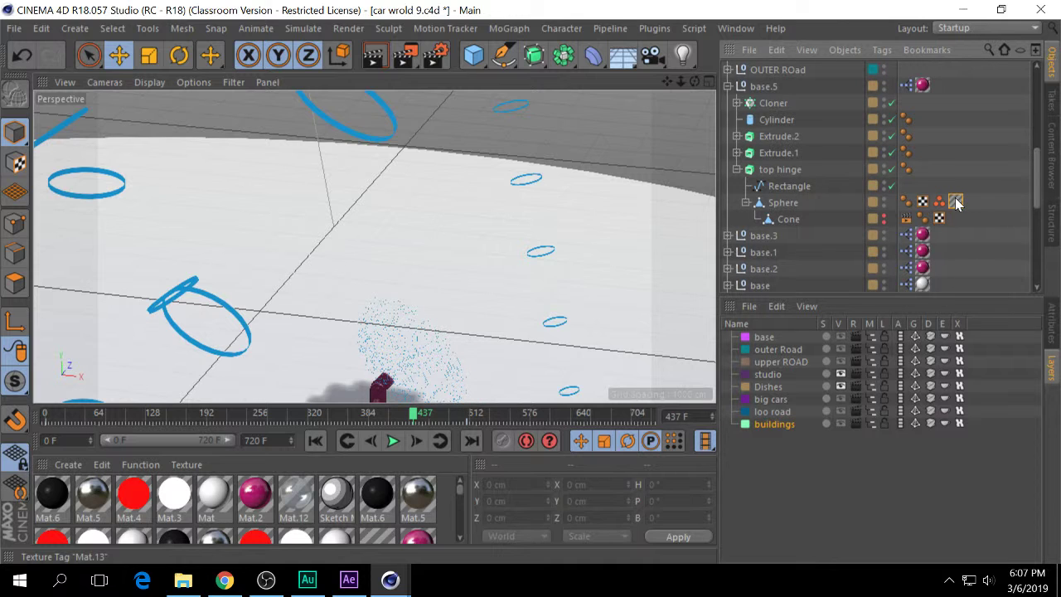
pyautogui.moveTo(955, 199); pyautogui.dragTo(951, 181)
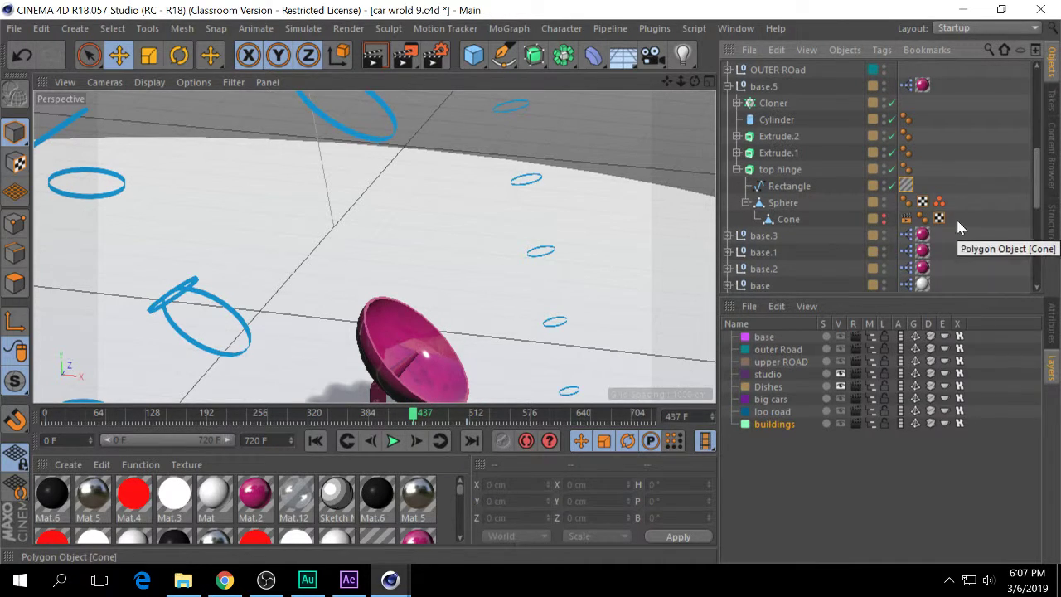
pyautogui.moveTo(906, 186); pyautogui.dragTo(952, 228)
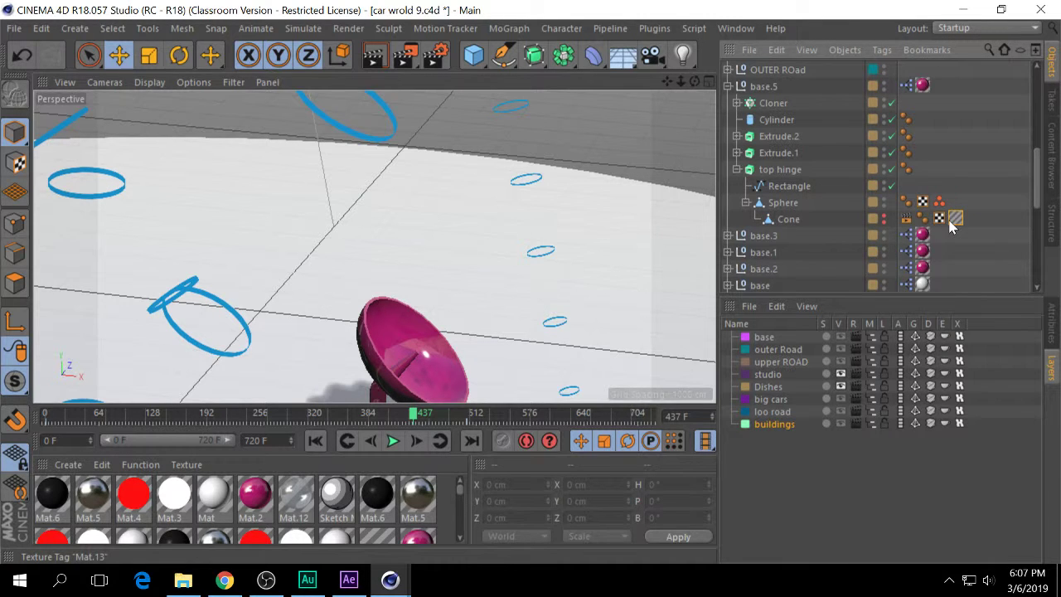
# Make base.5's Cone visible in the viewport and compare it without and with its Mat.13 texture tag.
pyautogui.click(789, 220)
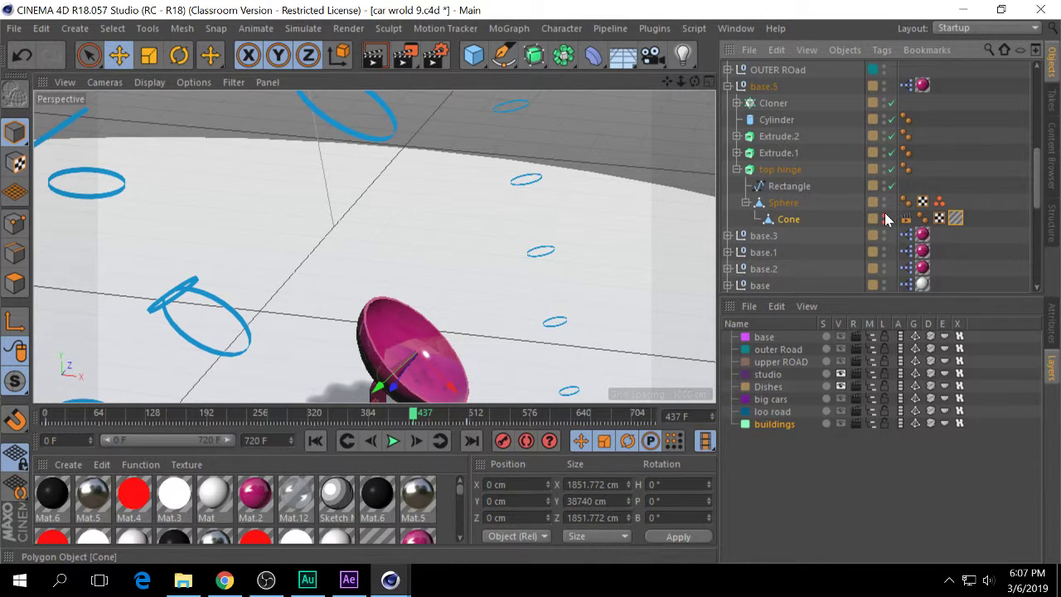
pyautogui.moveTo(956, 218); pyautogui.dragTo(946, 186)
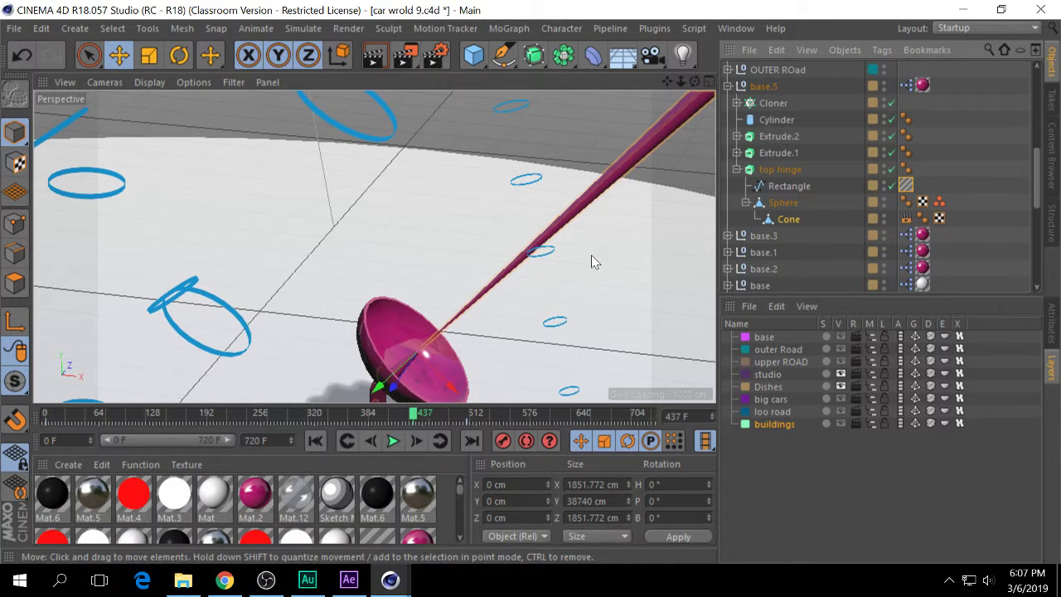
pyautogui.moveTo(910, 186); pyautogui.dragTo(964, 219)
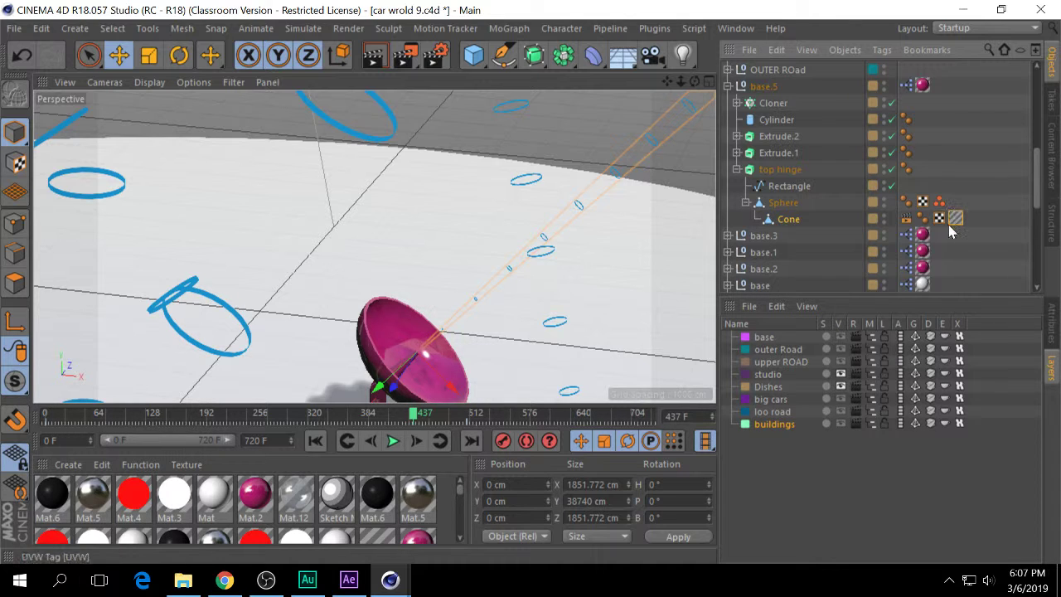
# Open the Cone's Mat.13 material and examine the Gradient shader in its Alpha channel.
pyautogui.doubleClick(955, 218)
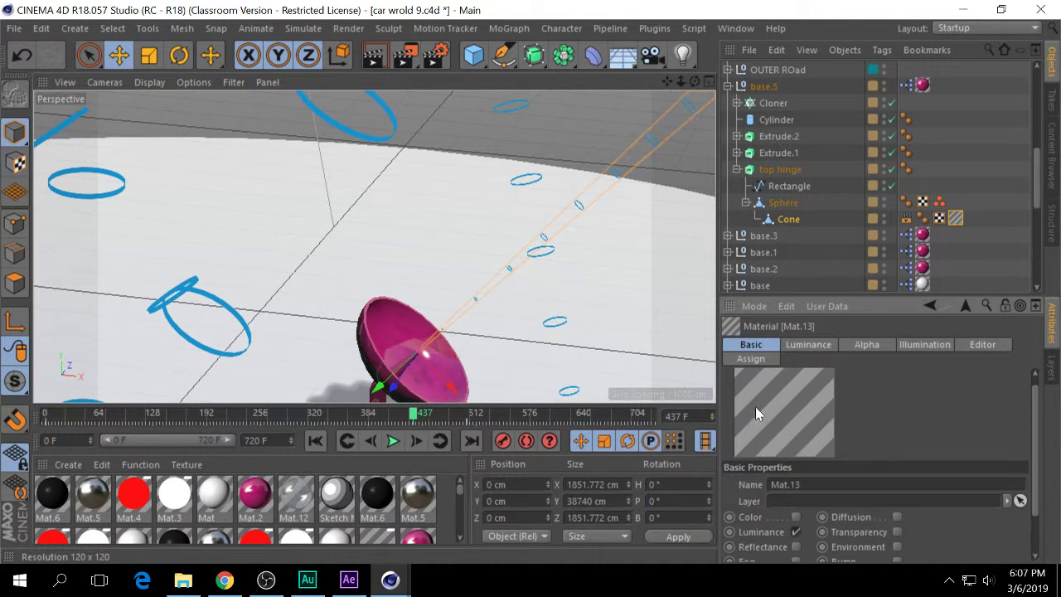
pyautogui.click(884, 344)
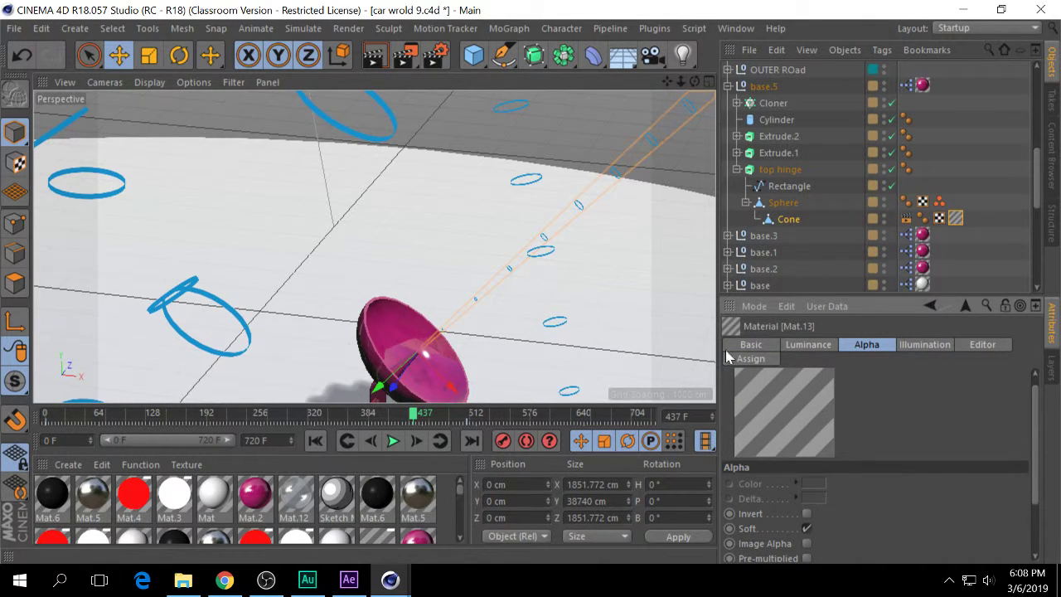
pyautogui.hotkey('ctrl', 'Tab')
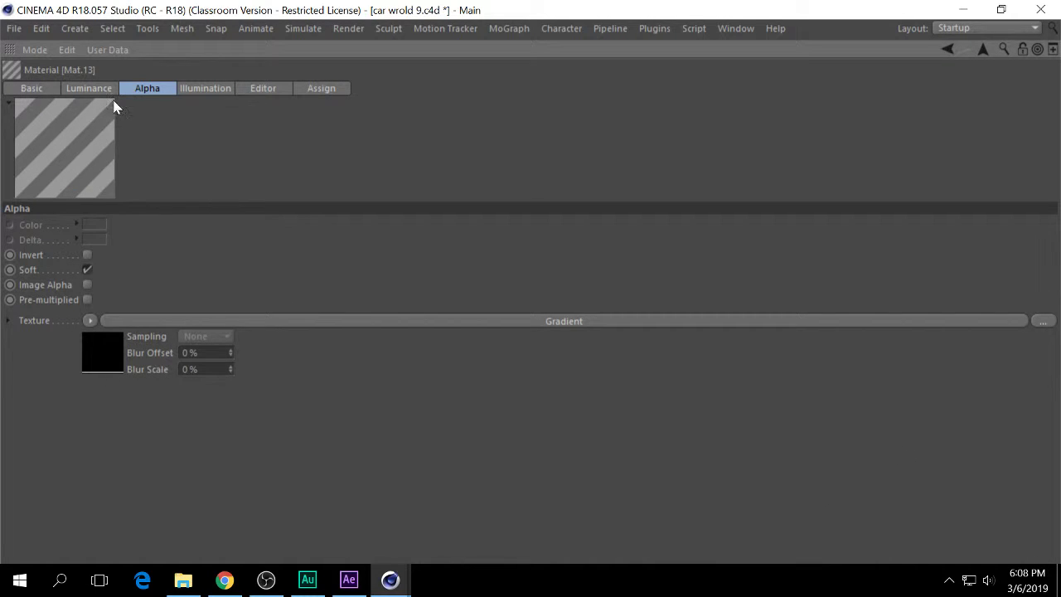
pyautogui.click(92, 352)
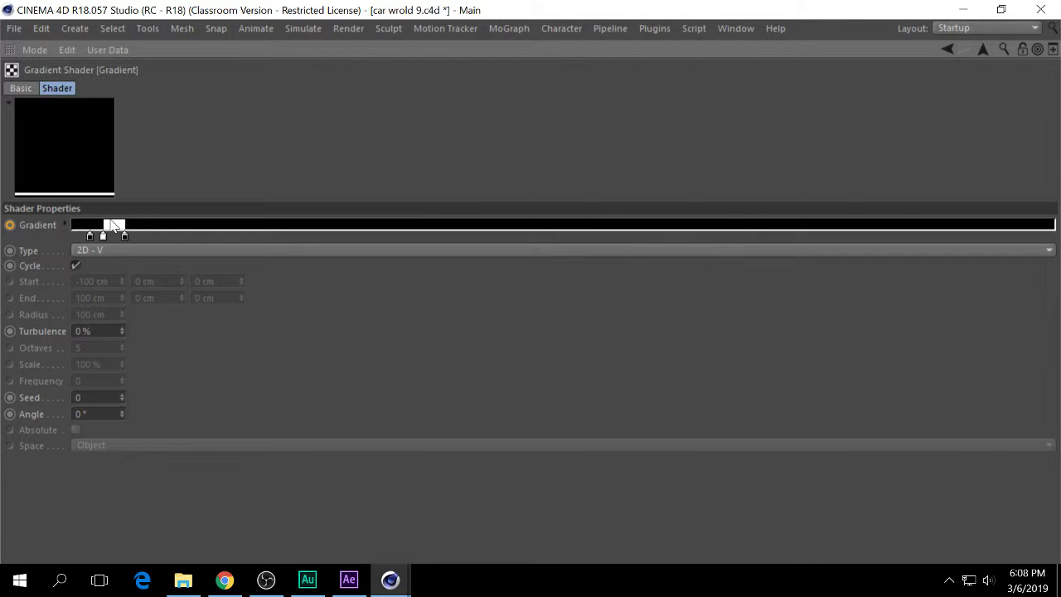
pyautogui.hotkey('ctrl', 'Tab')
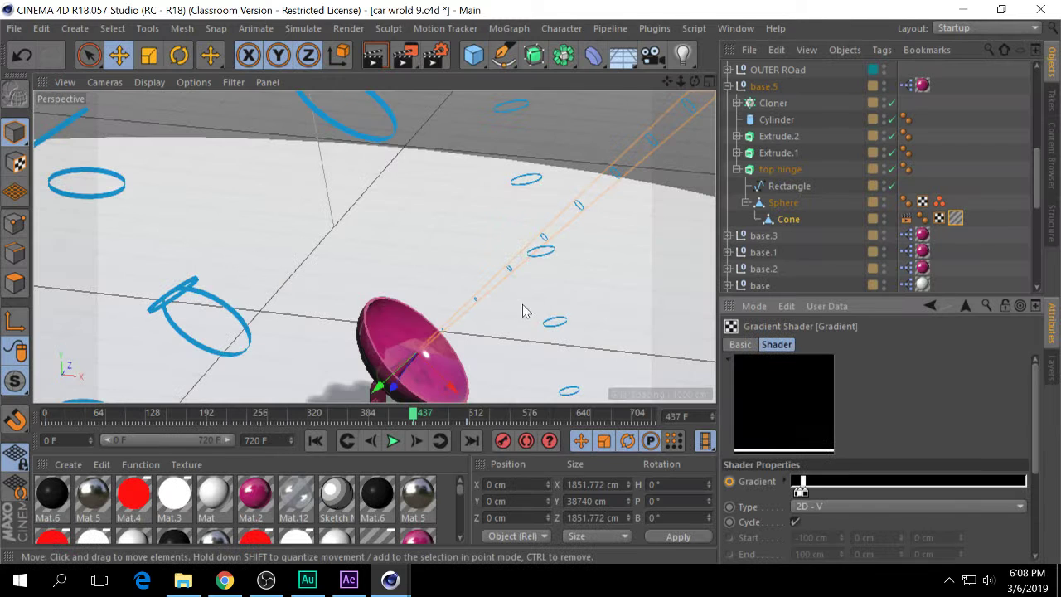
# Step the Offset V of the Cone's Mat.13 texture tag by 1% at a time, ending at 104.637 %, to preview the rings moving.
pyautogui.click(954, 220)
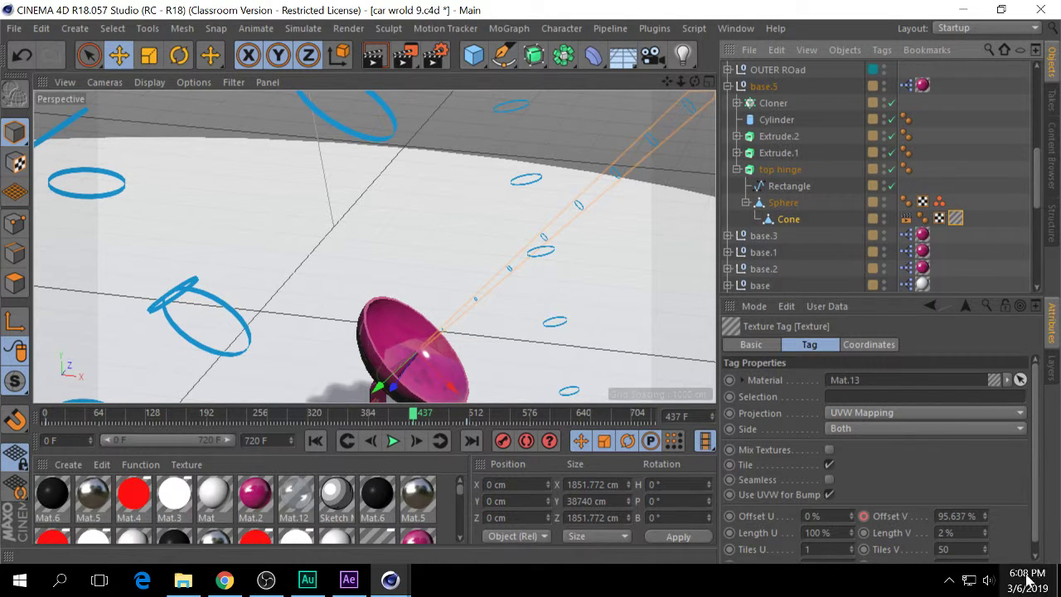
pyautogui.click(985, 514)
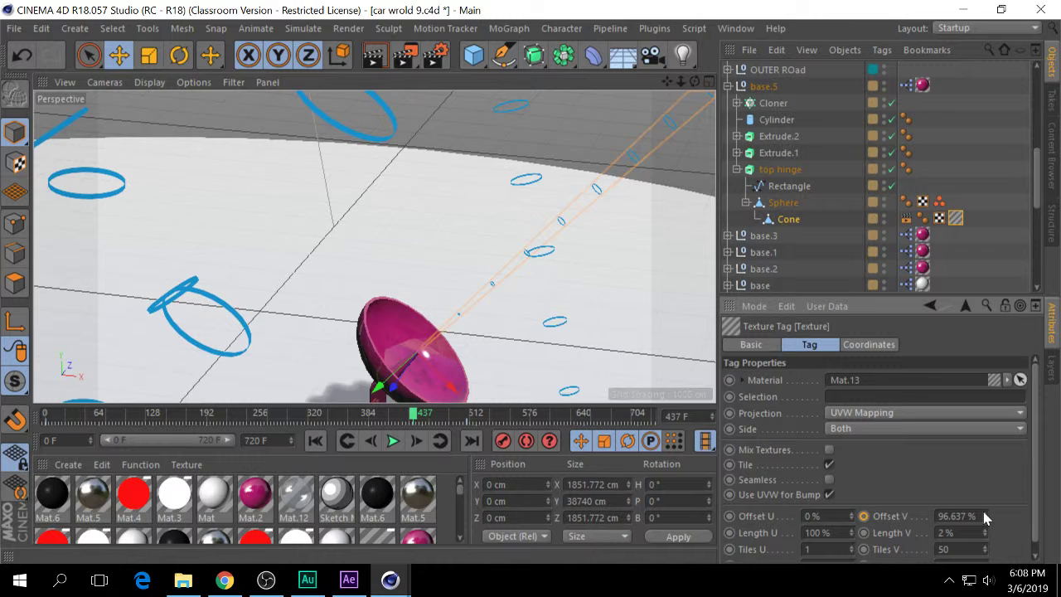
pyautogui.click(985, 514)
pyautogui.click(985, 514)
pyautogui.click(984, 514)
pyautogui.click(985, 514)
pyautogui.click(985, 514)
pyautogui.click(984, 514)
pyautogui.click(985, 514)
pyautogui.click(985, 514)
pyautogui.click(985, 514)
pyautogui.click(985, 514)
pyautogui.click(985, 514)
pyautogui.click(985, 514)
pyautogui.click(984, 514)
pyautogui.click(985, 520)
pyautogui.click(985, 519)
pyautogui.click(982, 517)
pyautogui.click(982, 517)
pyautogui.click(981, 517)
pyautogui.click(982, 517)
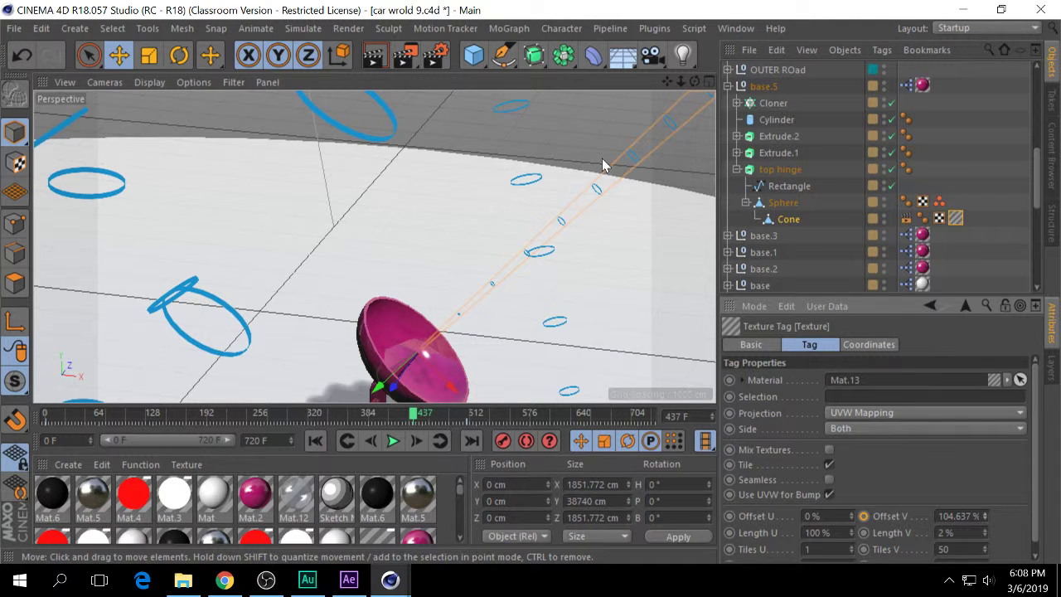
# Show the F-curve of the texture tag's Offset V animation, examine it and close the Timeline.
pyautogui.rightClick(907, 519)
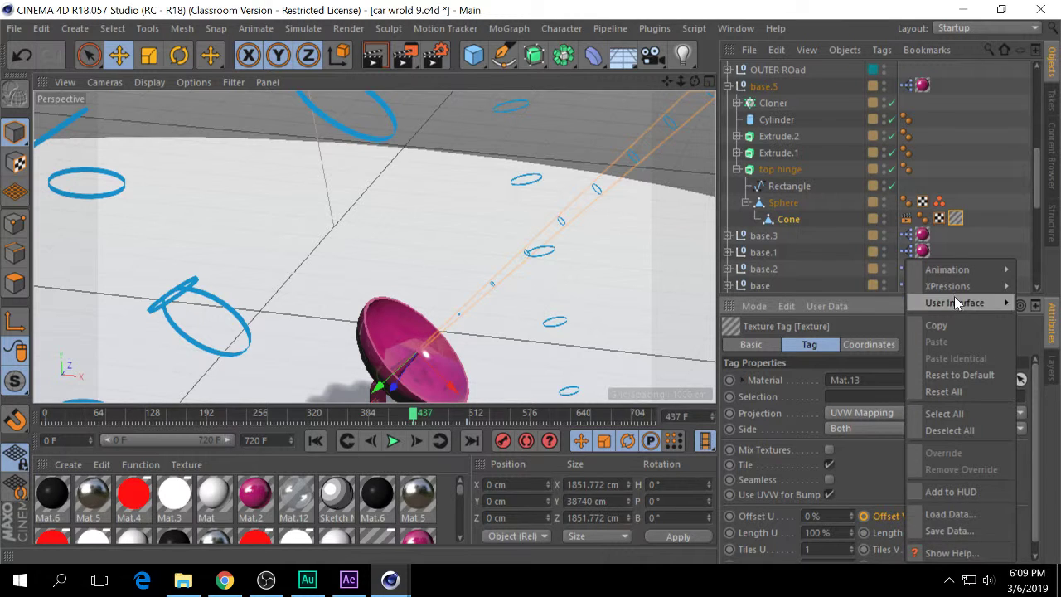
pyautogui.moveTo(942, 272)
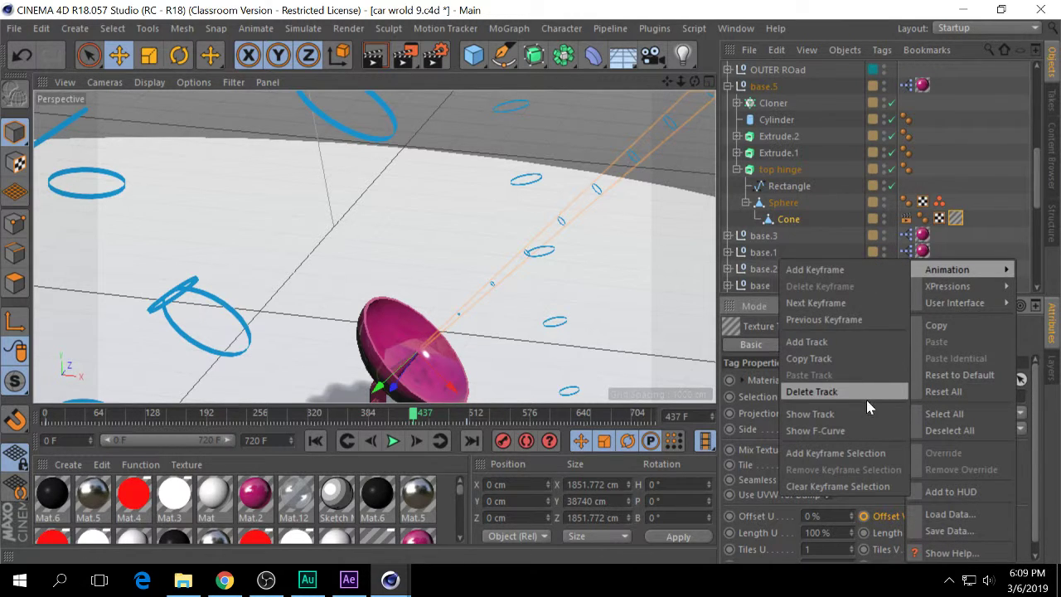
pyautogui.click(859, 430)
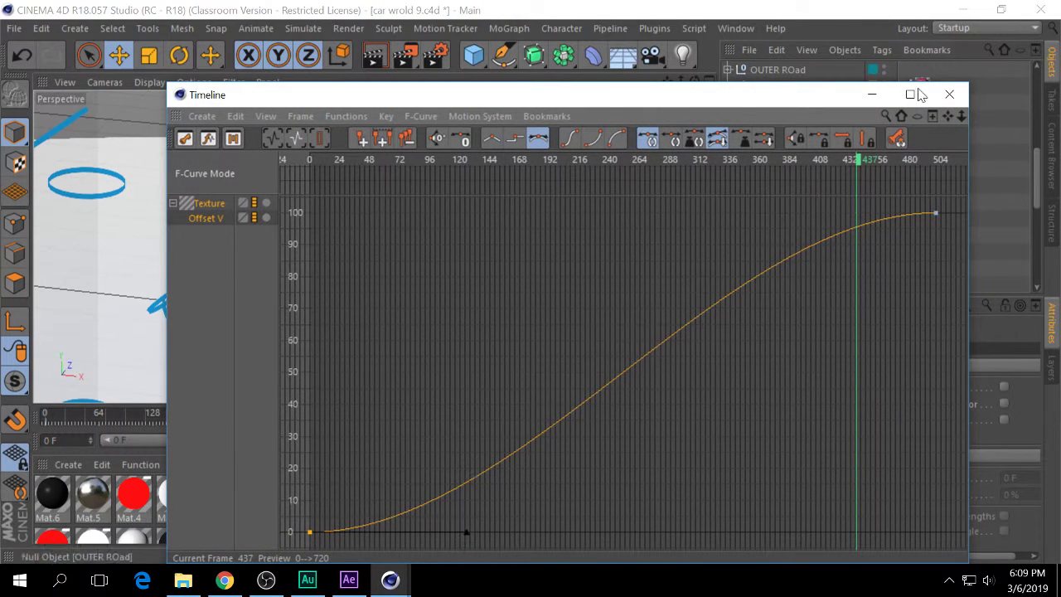
pyautogui.click(949, 95)
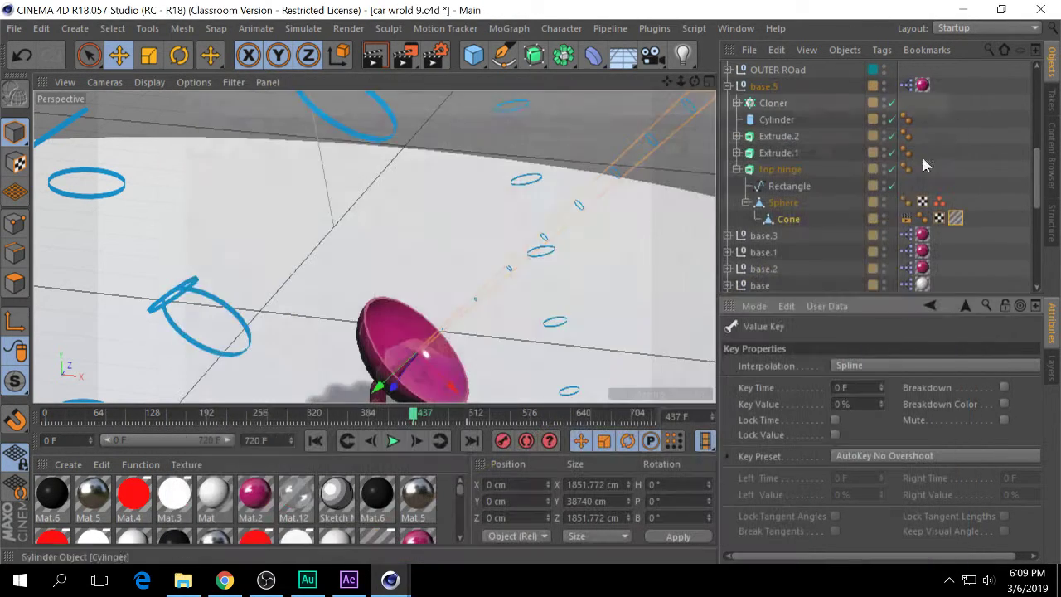
# Hide base.5's Cone in the viewport and make all layers visible in the viewport again.
pyautogui.click(884, 216)
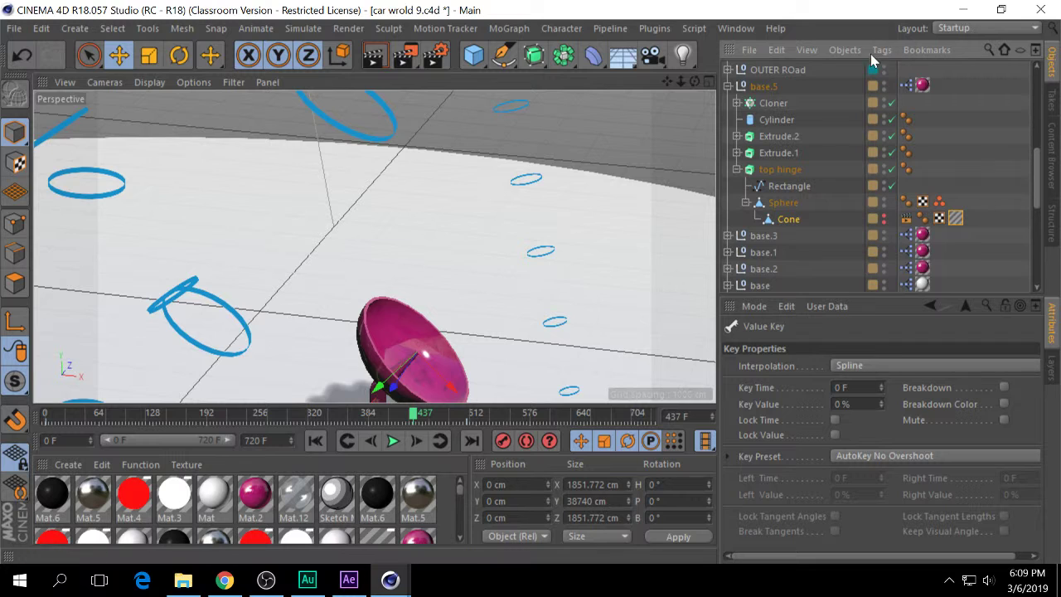
pyautogui.click(1052, 375)
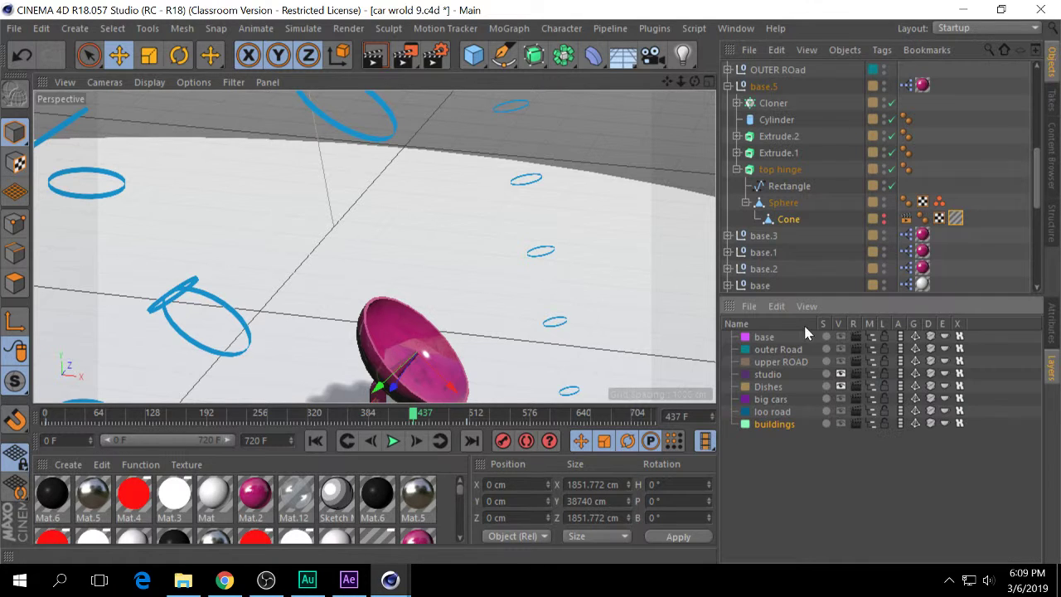
pyautogui.moveTo(840, 337); pyautogui.dragTo(842, 424)
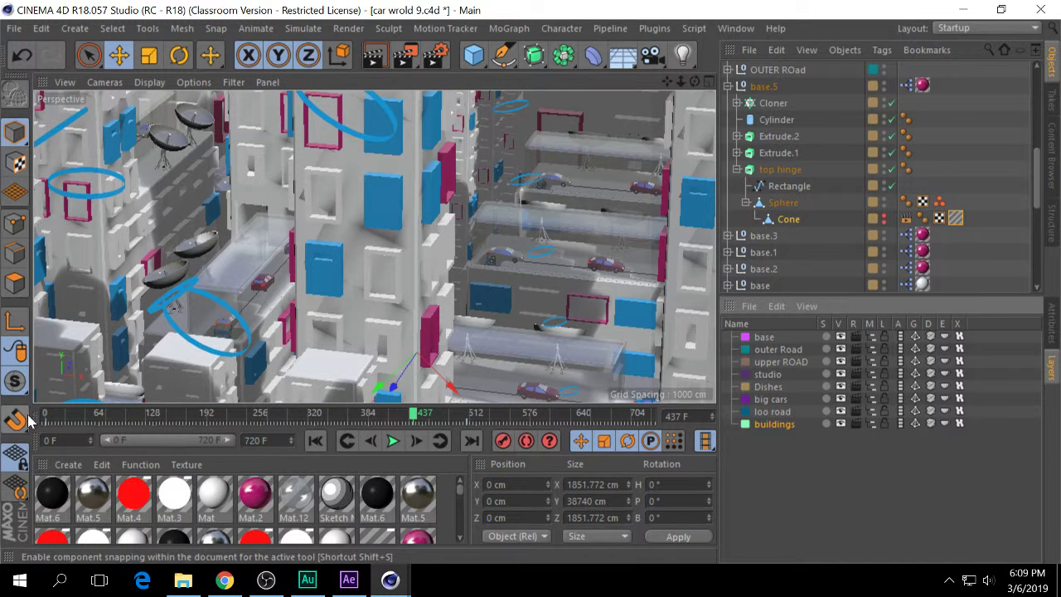
# Go to frame 12 and collapse the base.5 hierarchy.
pyautogui.click(55, 415)
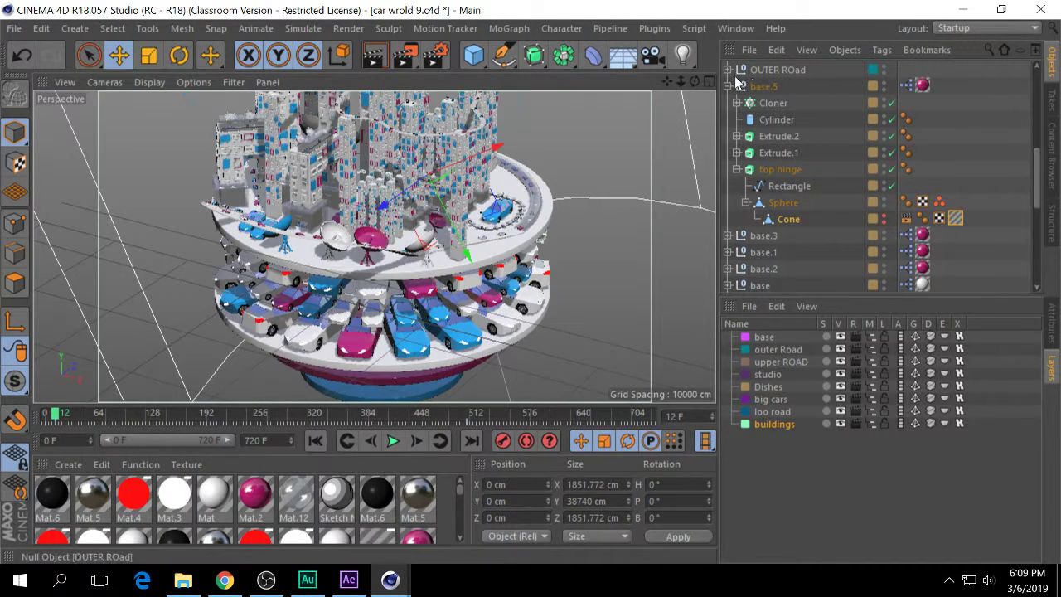
pyautogui.click(728, 70)
pyautogui.click(728, 70)
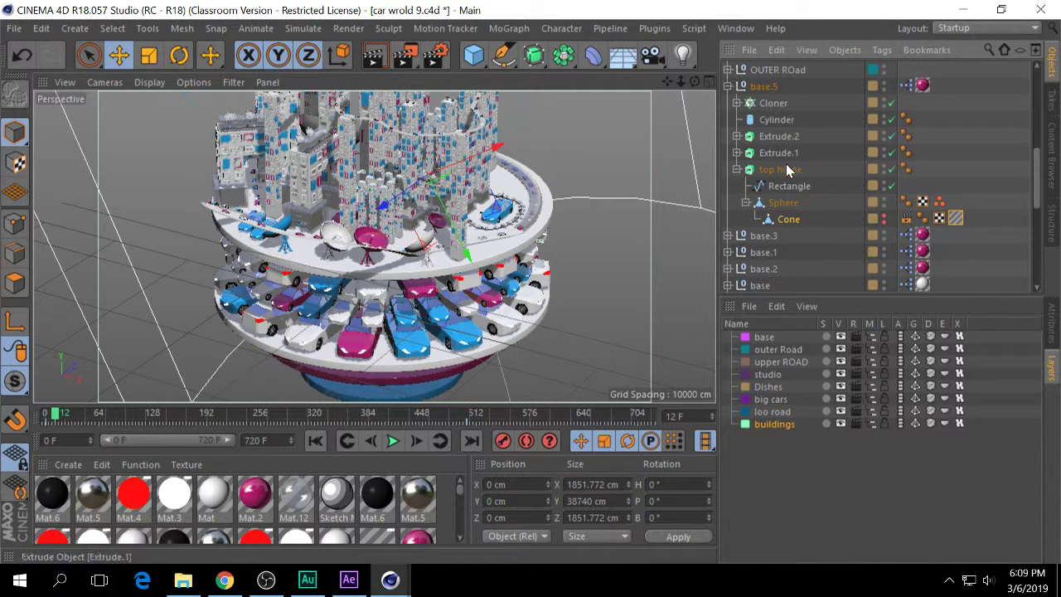
pyautogui.click(727, 87)
# Look through the STUDIO cameras in turn, Camera.2, .3, .4, .1, .5, .6 and .7, and finish on Camera.6.
pyautogui.scroll(5, 804, 239)
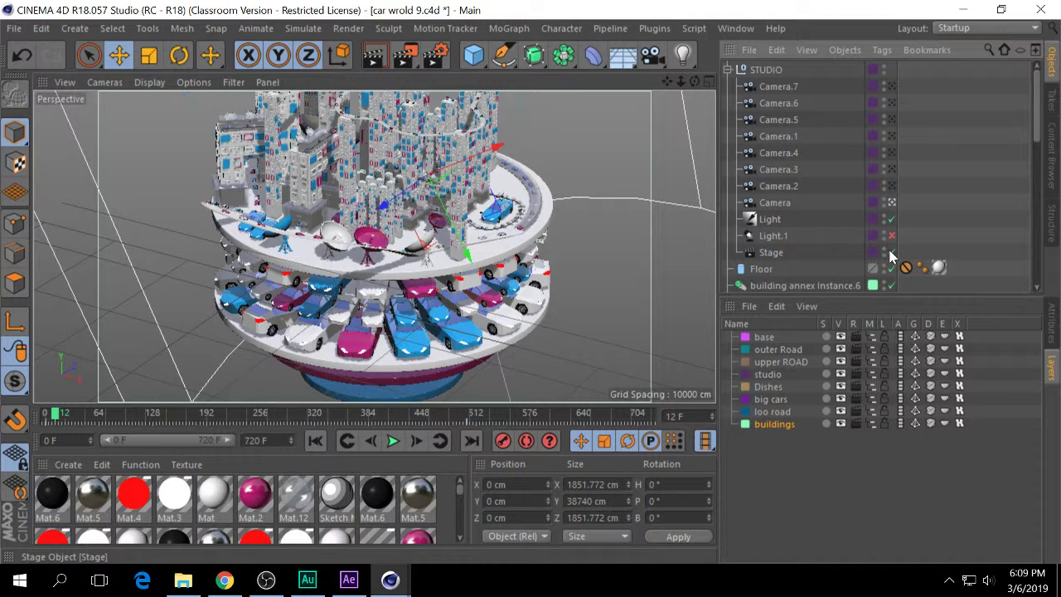
pyautogui.click(891, 188)
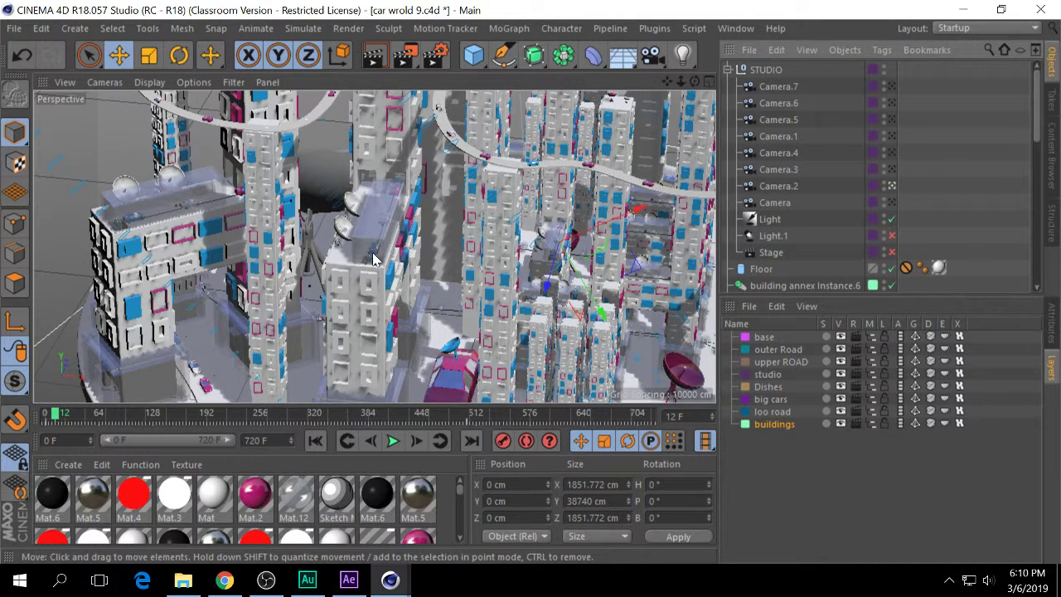
pyautogui.click(892, 169)
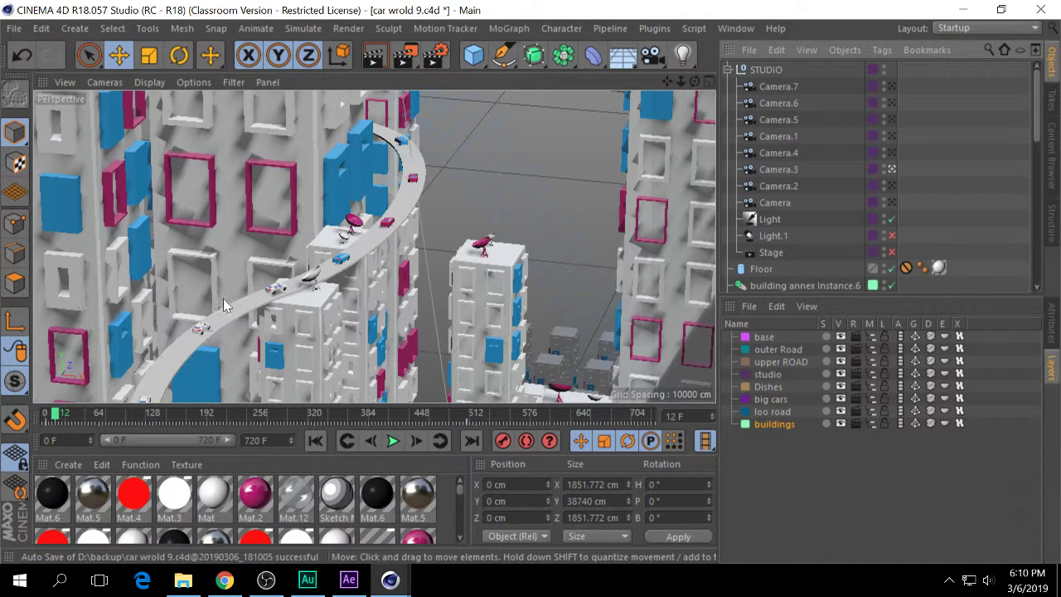
pyautogui.click(892, 154)
pyautogui.click(892, 155)
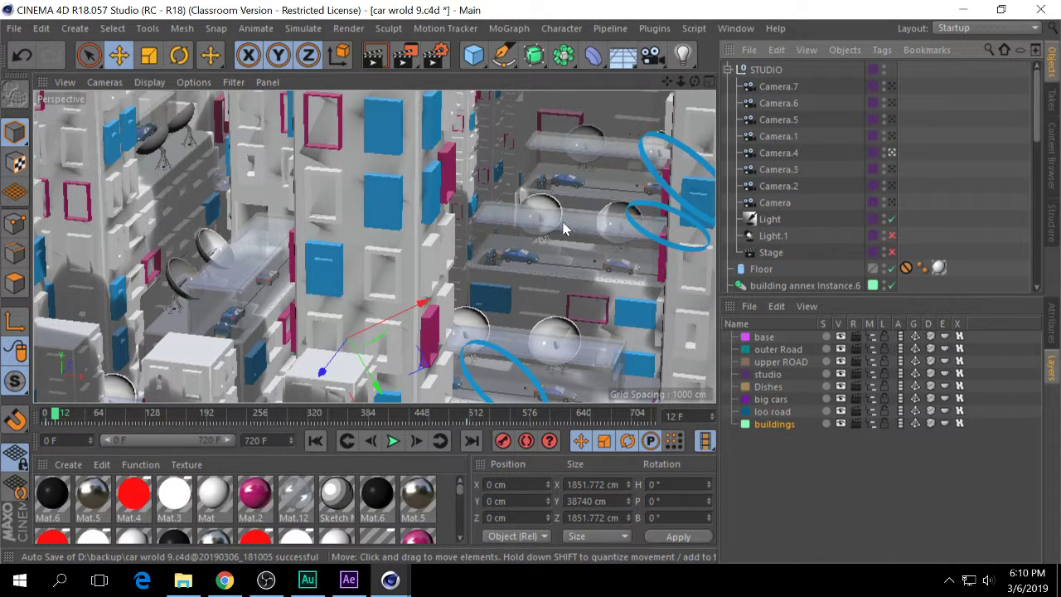
pyautogui.click(892, 136)
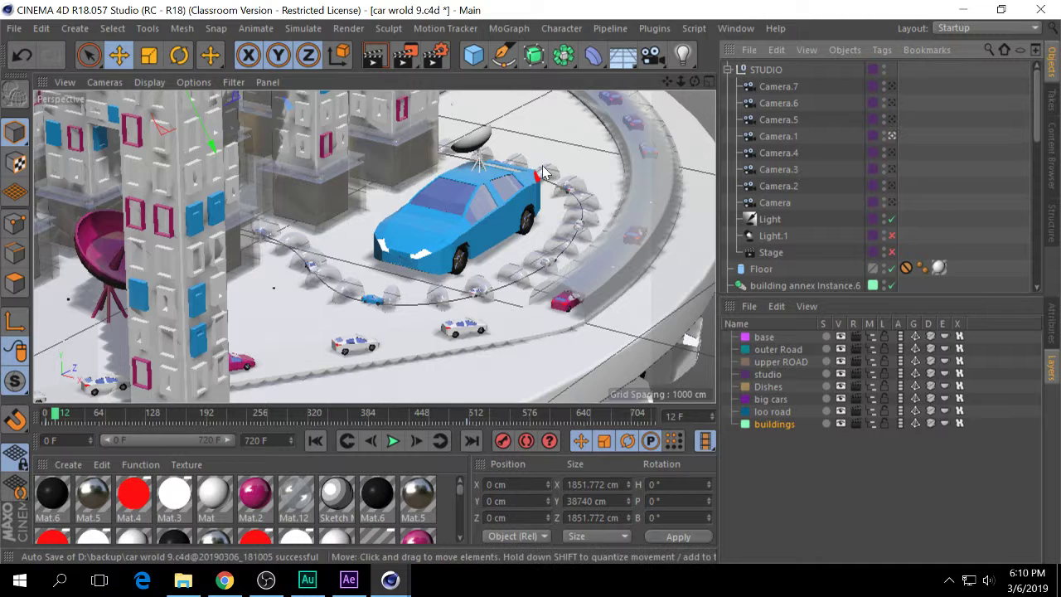
pyautogui.click(891, 120)
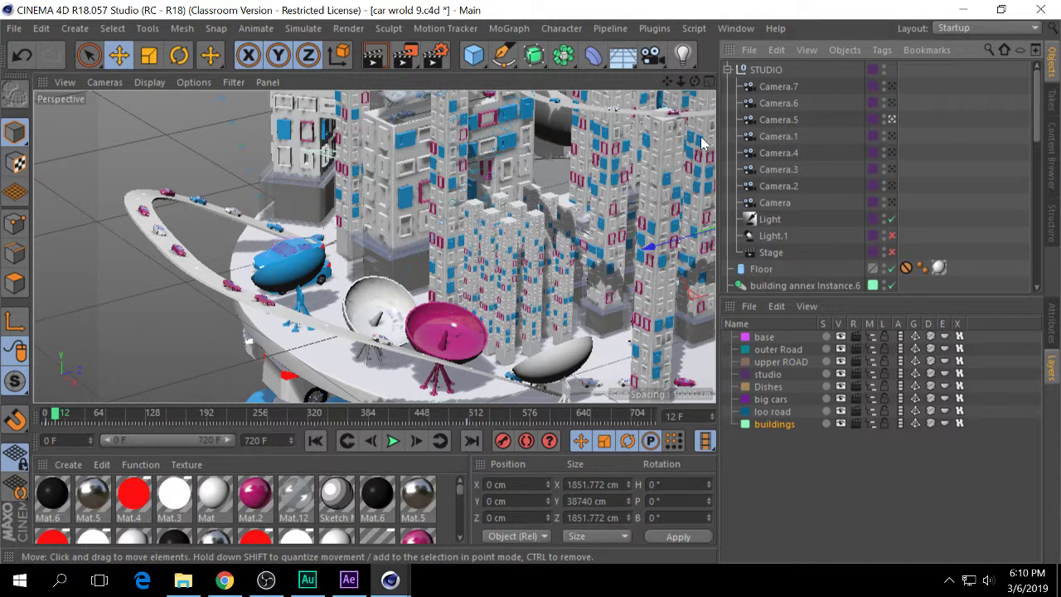
pyautogui.click(892, 104)
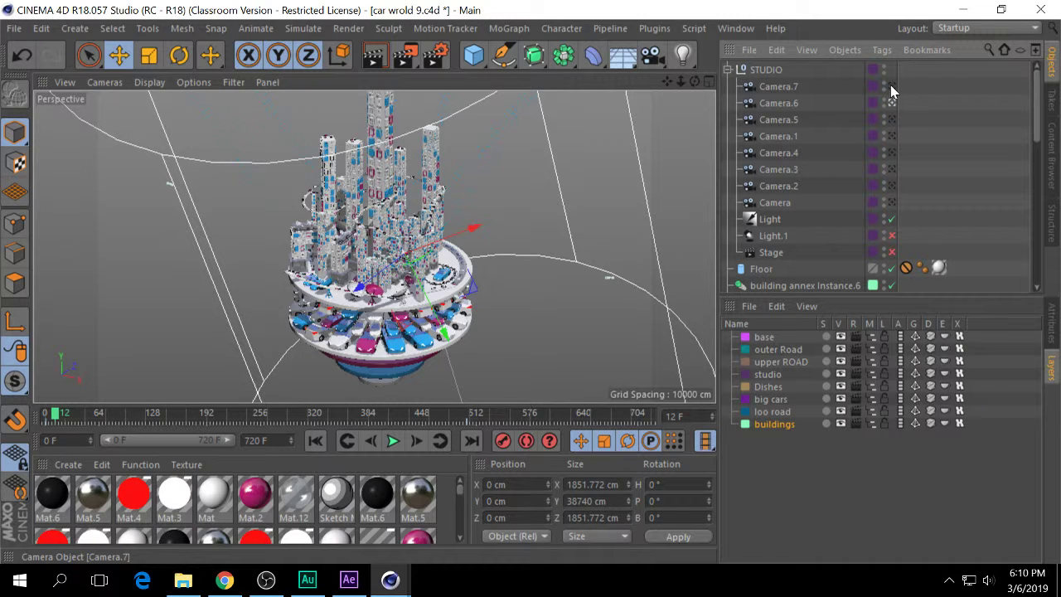
pyautogui.click(891, 86)
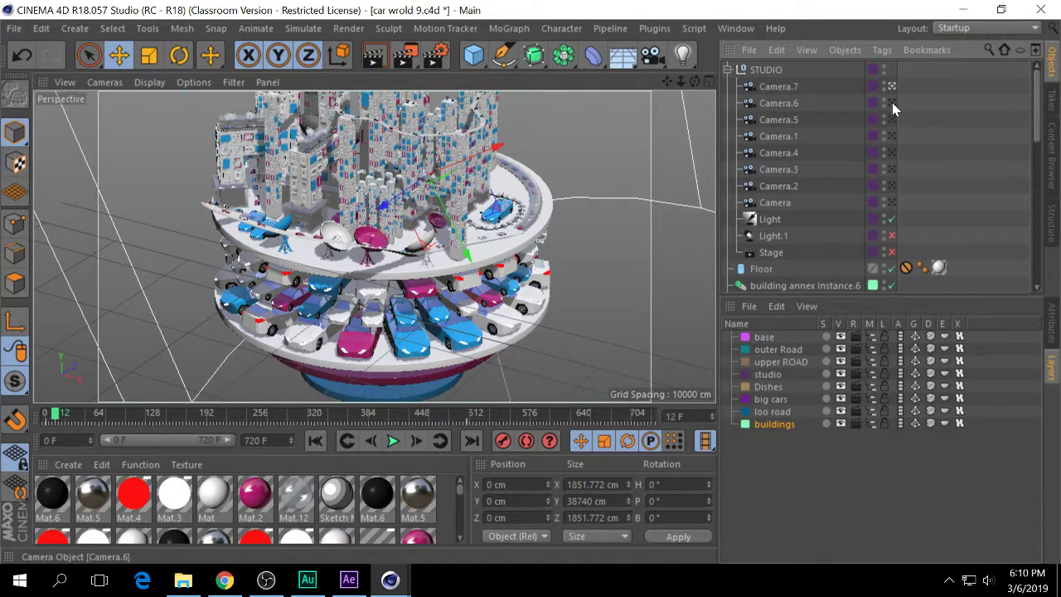
pyautogui.click(892, 103)
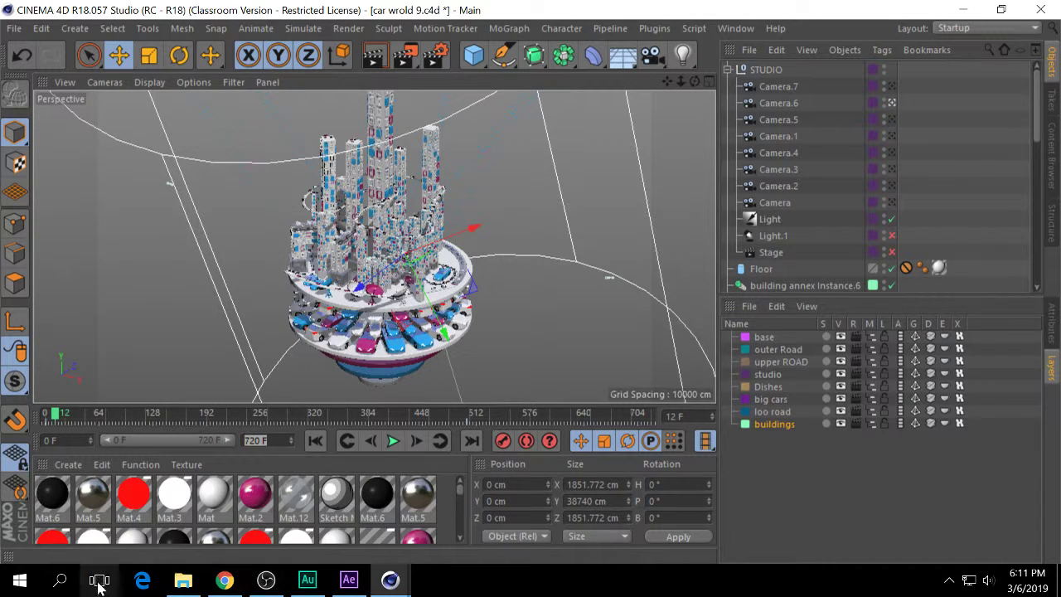
# Find the Windows Calculator through the system search and open it.
pyautogui.click(20, 580)
pyautogui.write('cal')
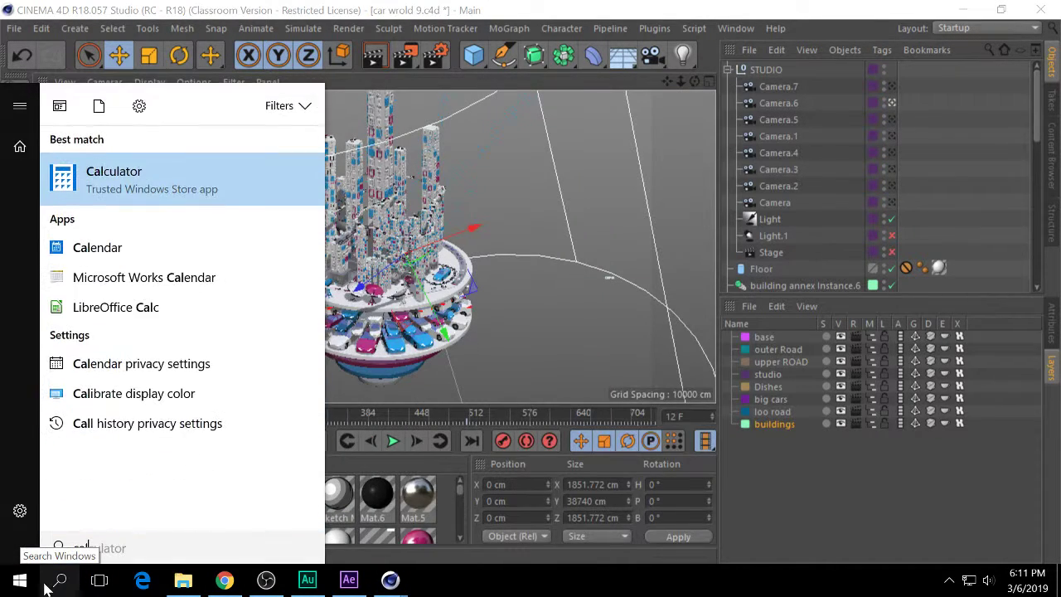
pyautogui.write('c')
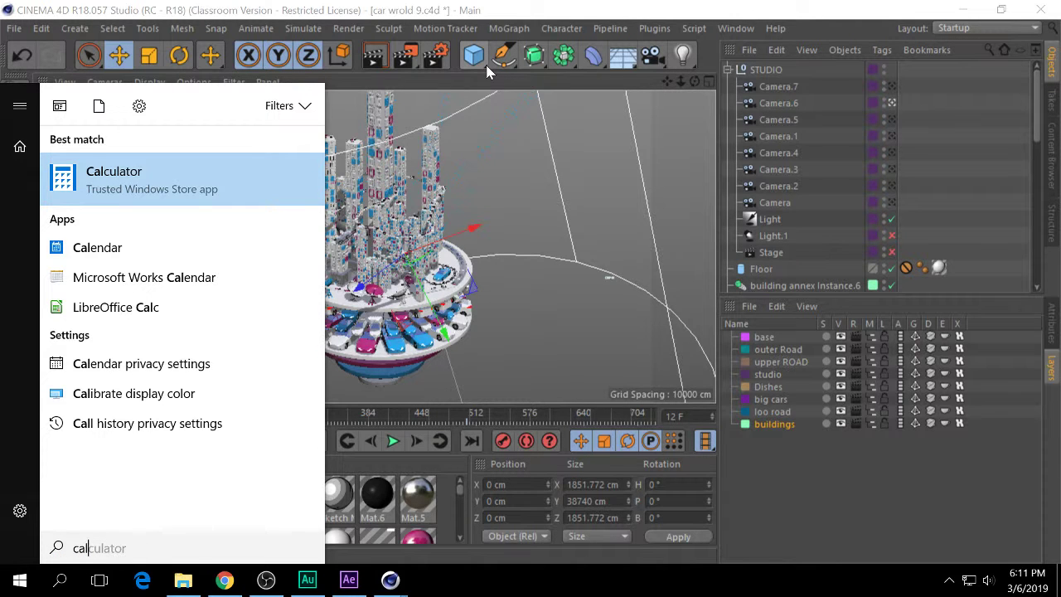
pyautogui.write('ulator')
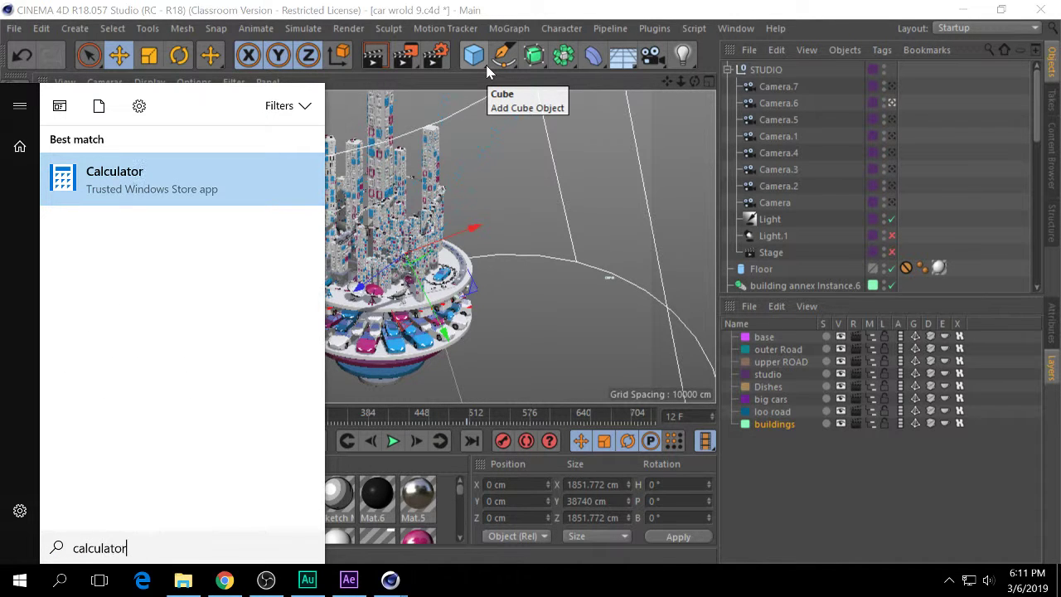
pyautogui.press('Return')
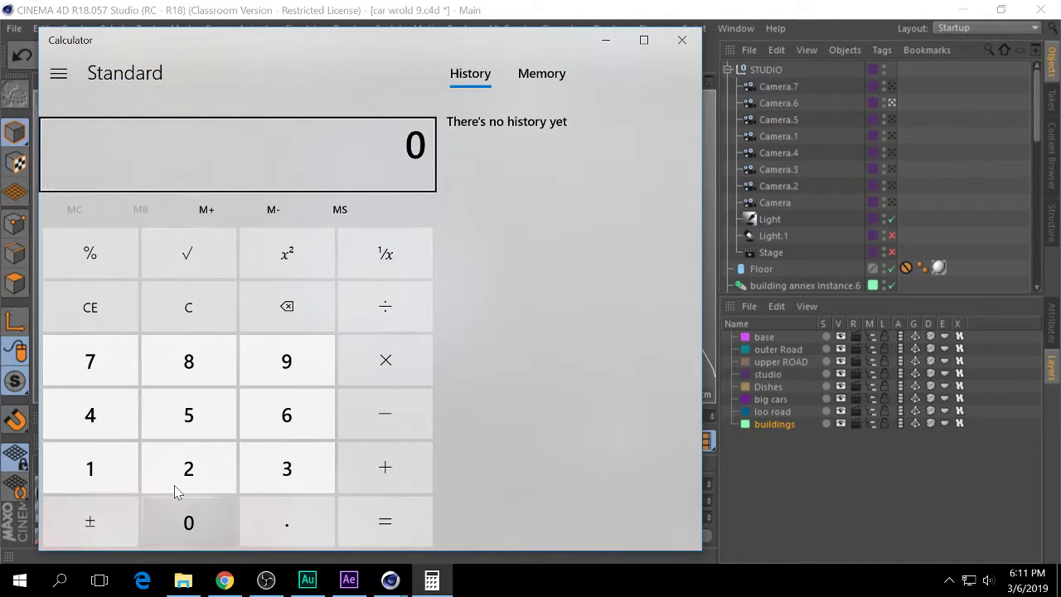
# Multiply 24 by 30 in the calculator to check the animation's frame count, and minimize the calculator.
pyautogui.click(188, 468)
pyautogui.click(103, 424)
pyautogui.click(385, 360)
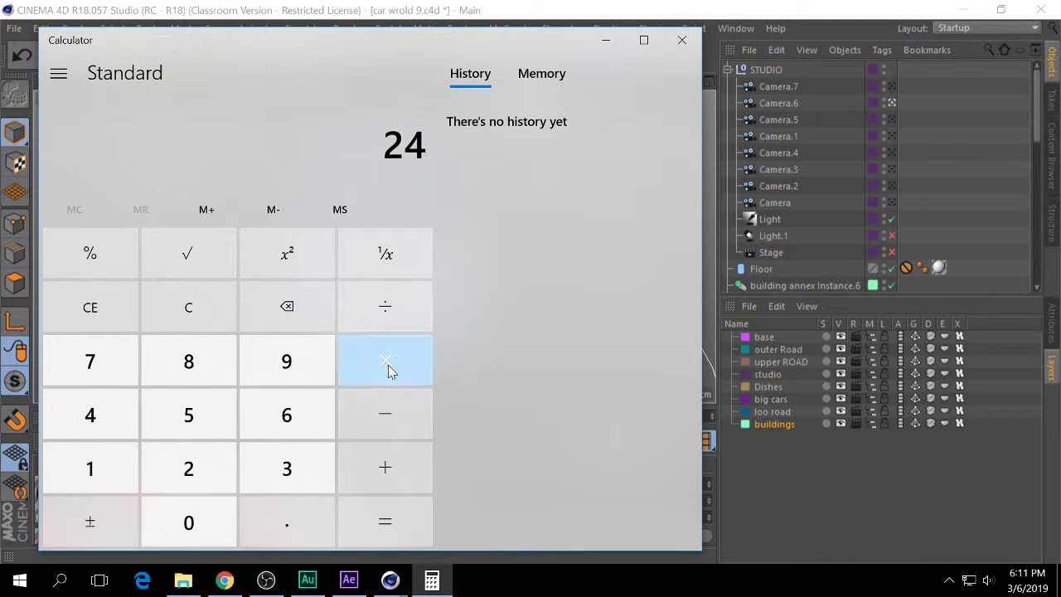
pyautogui.click(287, 468)
pyautogui.click(188, 523)
pyautogui.click(348, 531)
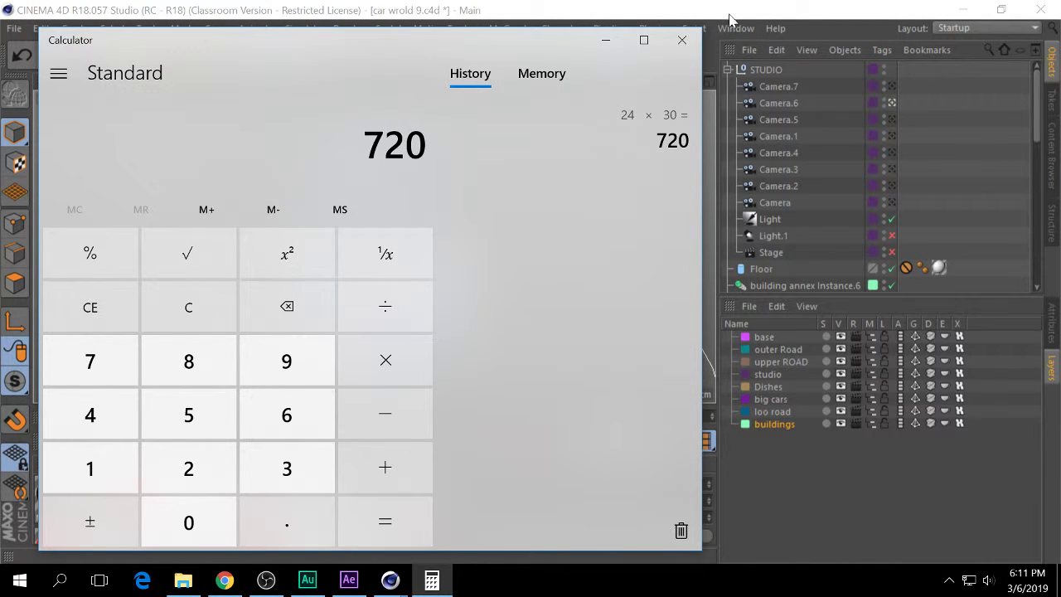
pyautogui.click(605, 40)
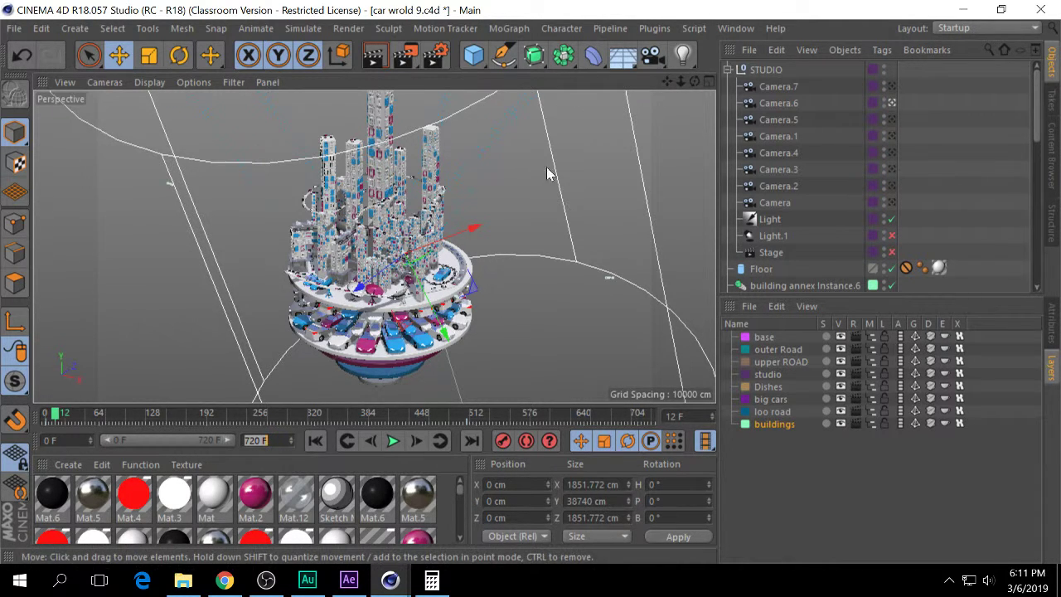
# Open the Render Settings in Cinema 4D and review the Save options for the regular image.
pyautogui.click(440, 53)
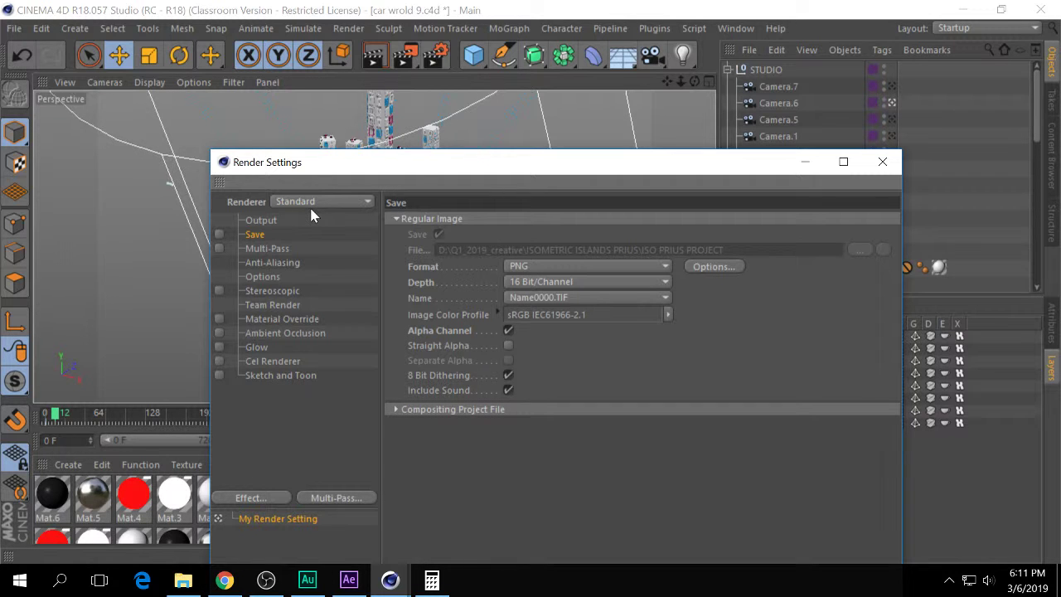
pyautogui.moveTo(731, 163); pyautogui.dragTo(740, 124)
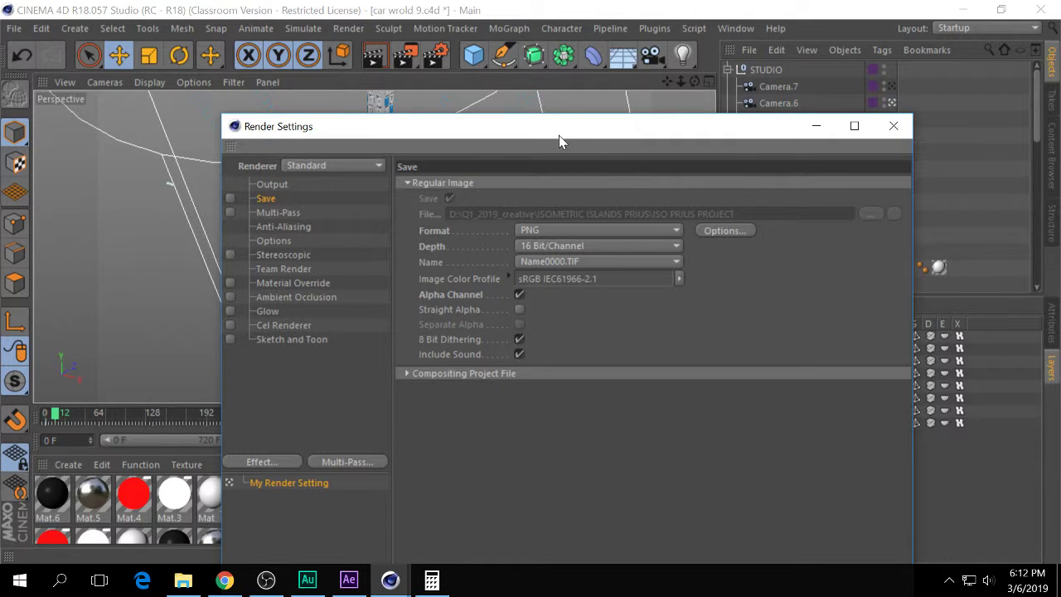
pyautogui.moveTo(559, 137); pyautogui.dragTo(605, 74)
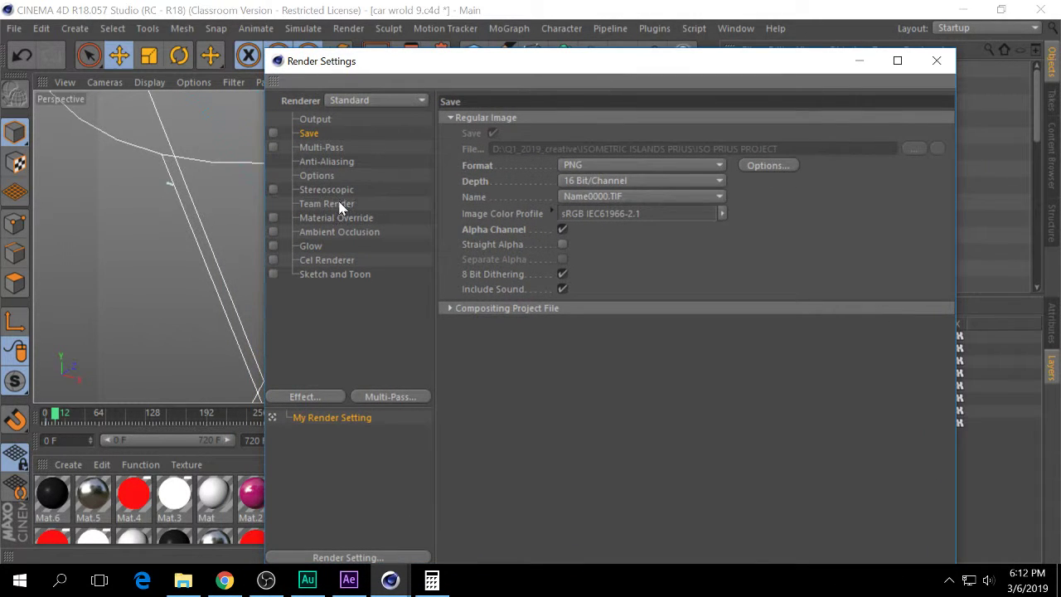
pyautogui.moveTo(489, 75); pyautogui.dragTo(312, 353)
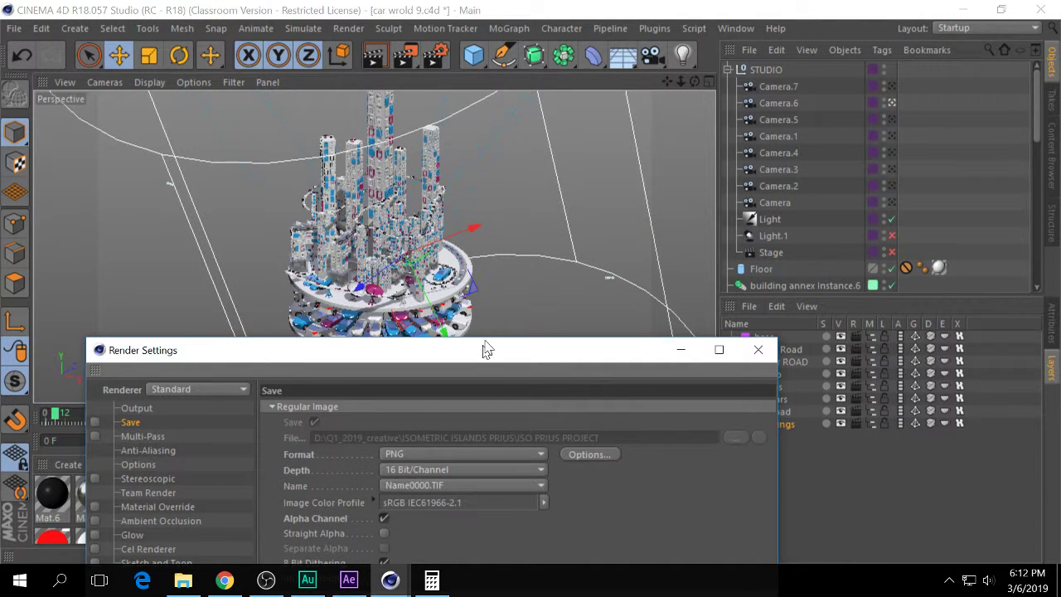
pyautogui.moveTo(483, 350); pyautogui.dragTo(701, 44)
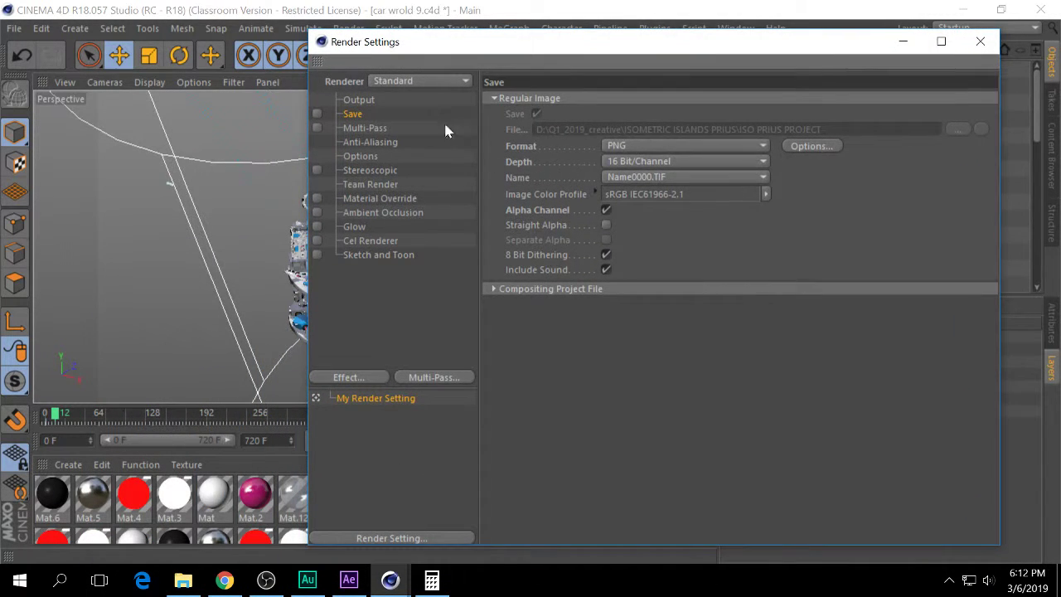
pyautogui.moveTo(464, 43); pyautogui.dragTo(446, 70)
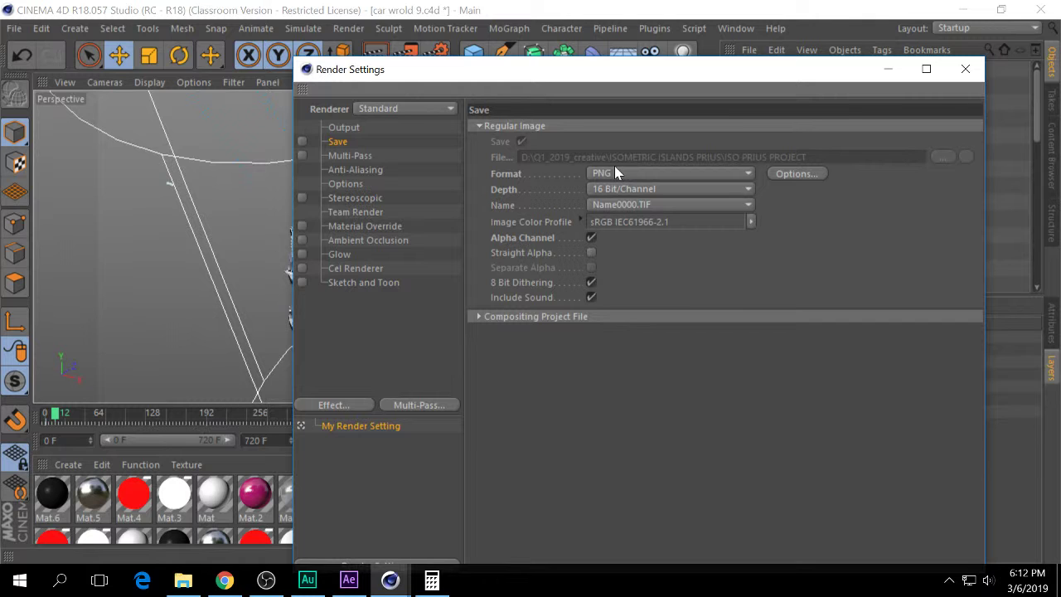
pyautogui.click(890, 70)
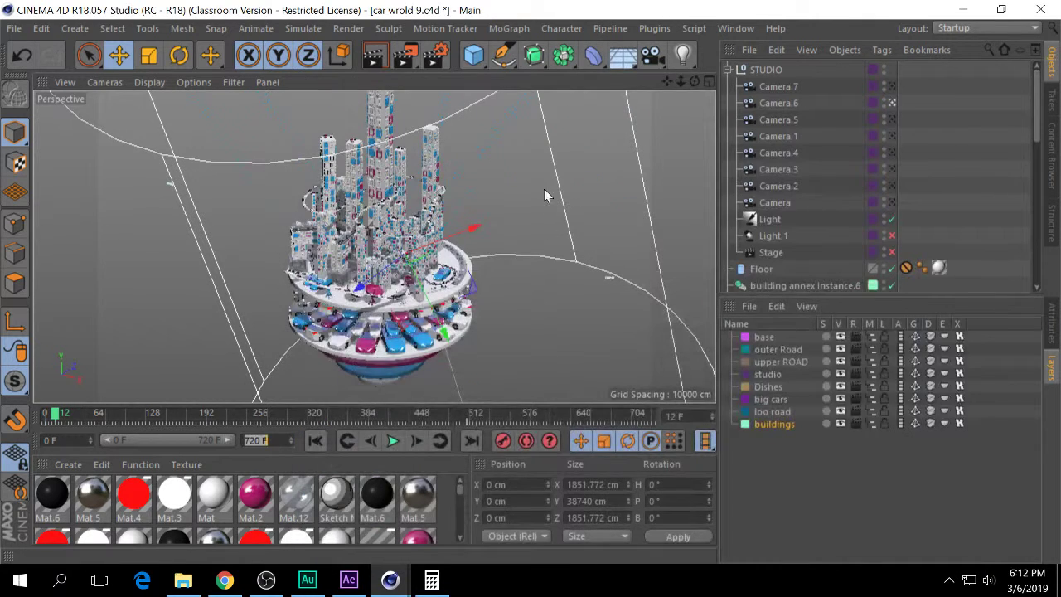
pyautogui.click(435, 55)
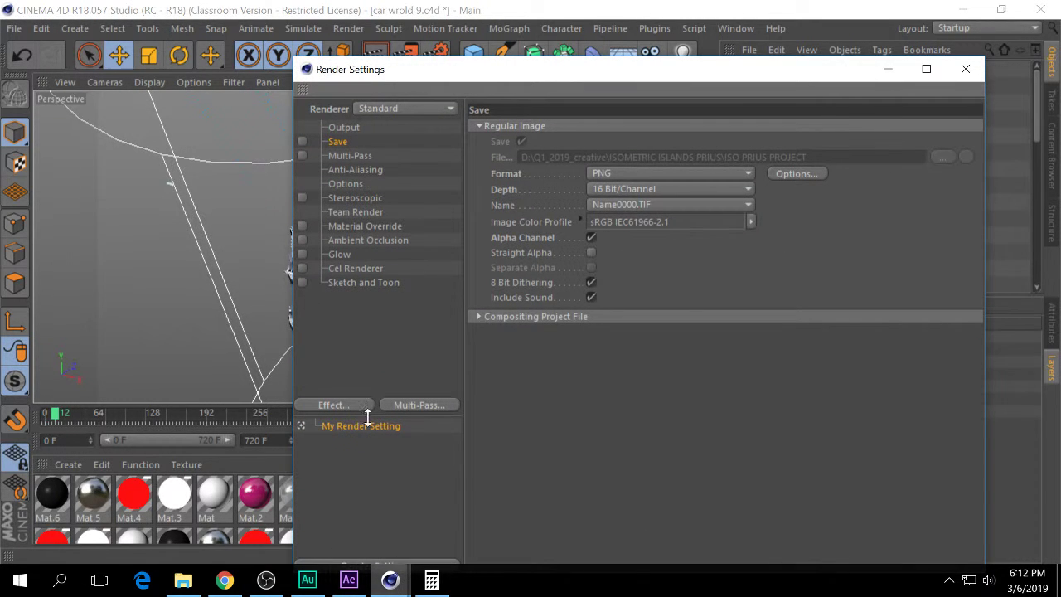
# Open the Picture Viewer, compare several earlier renders in its history, finishing on the first one, and minimize the viewer.
pyautogui.click(738, 30)
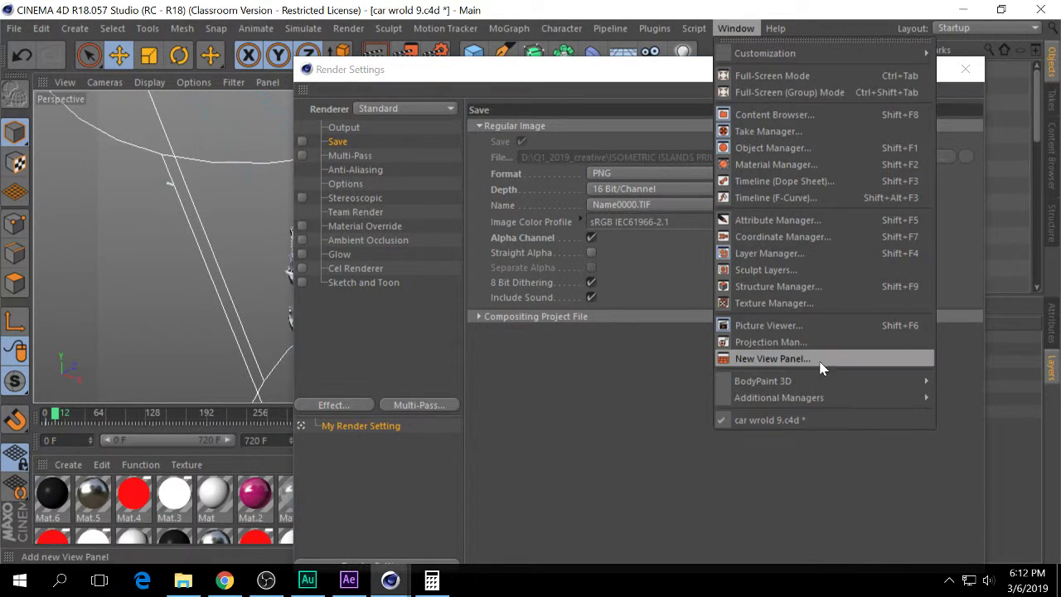
pyautogui.click(753, 326)
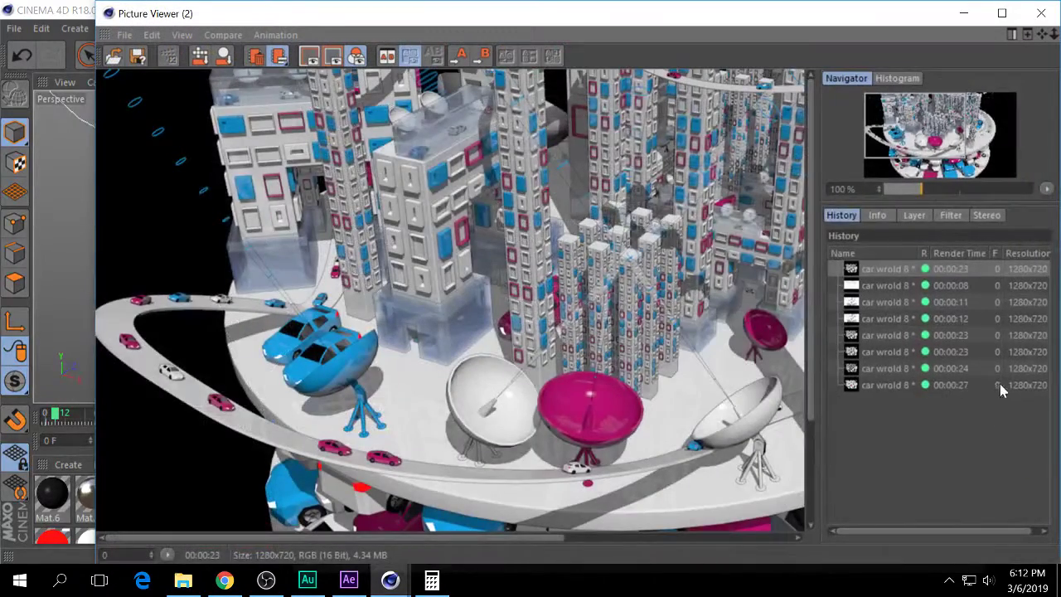
pyautogui.click(963, 386)
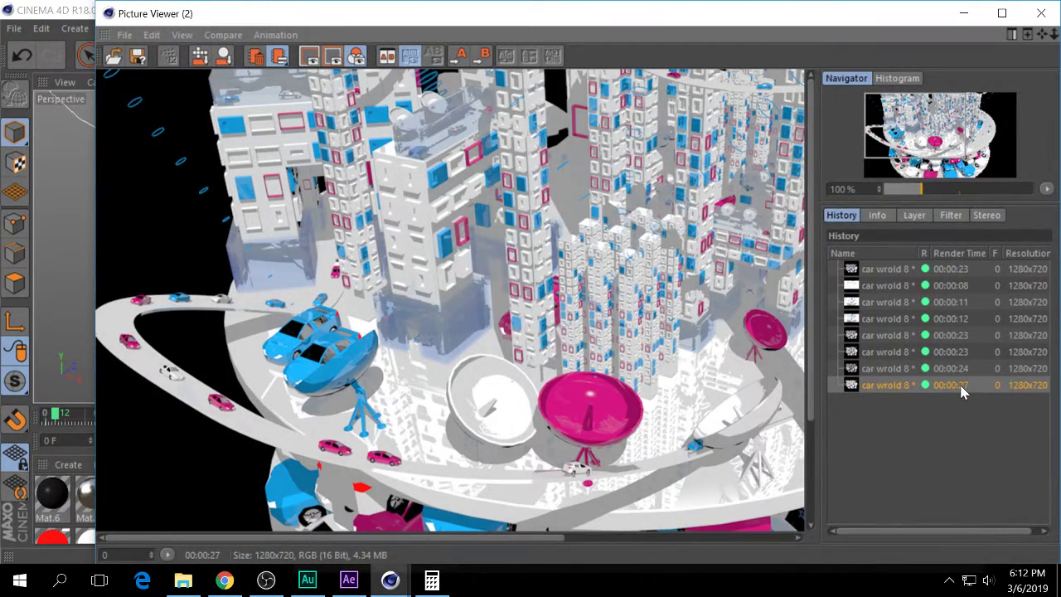
pyautogui.click(954, 352)
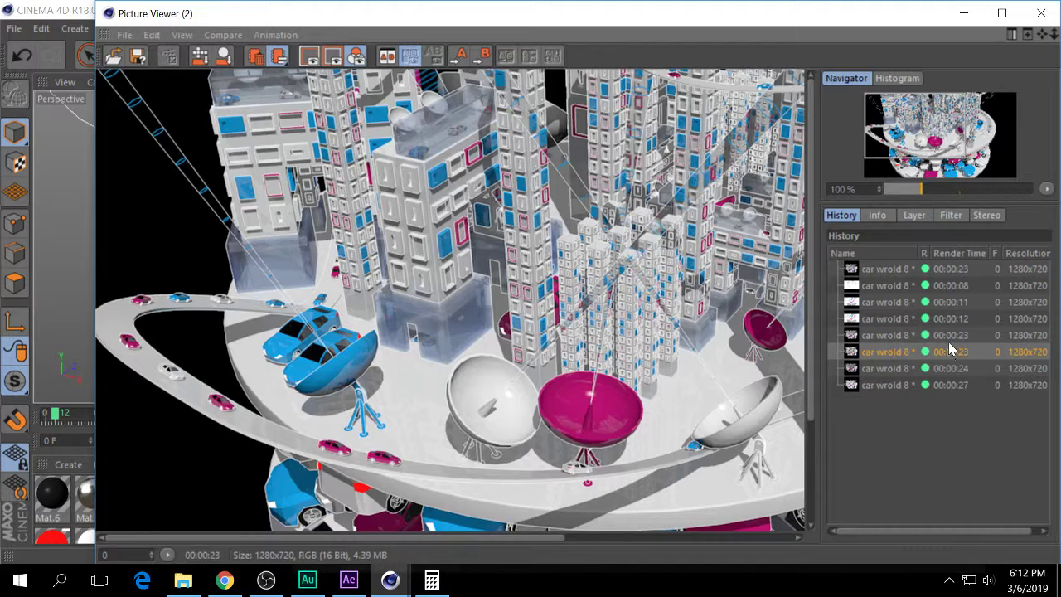
pyautogui.click(950, 335)
pyautogui.click(949, 283)
pyautogui.click(949, 272)
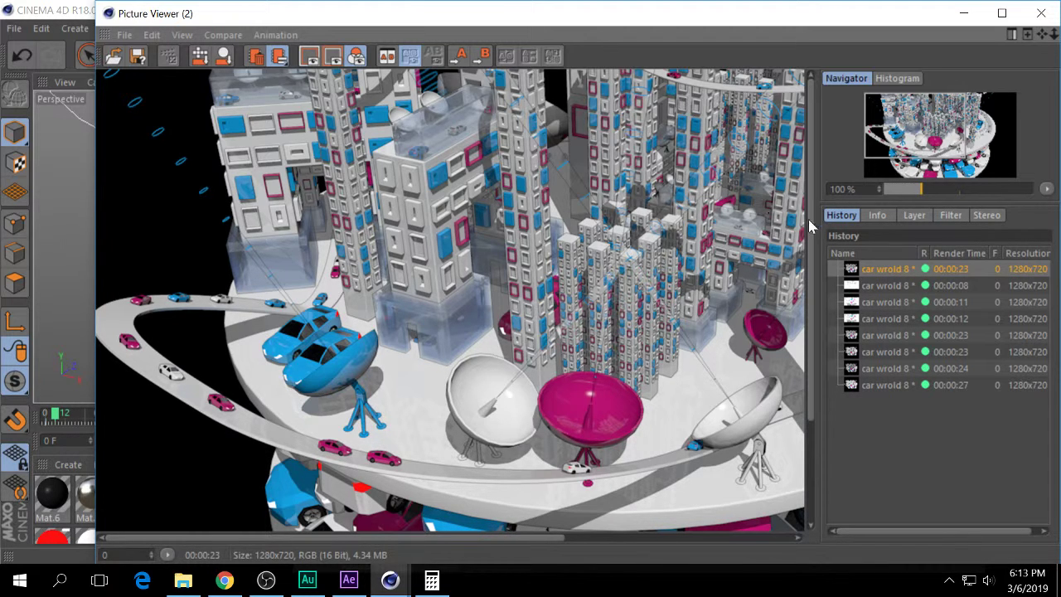
pyautogui.click(964, 13)
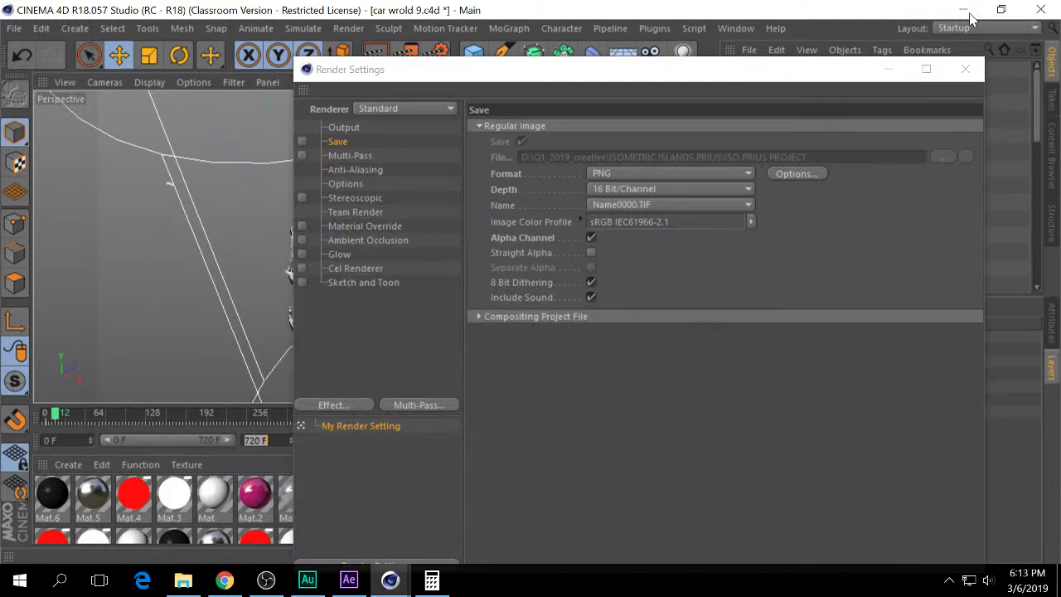
# Set the renderer to Hardware OpenGL, review its basic properties, and minimize the Render Settings.
pyautogui.click(379, 109)
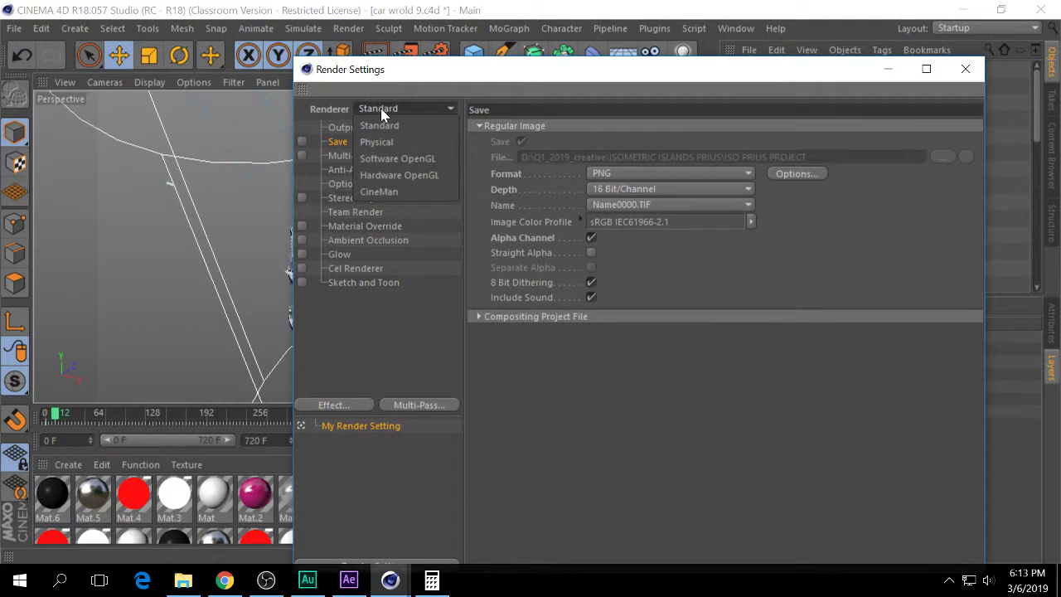
pyautogui.click(400, 174)
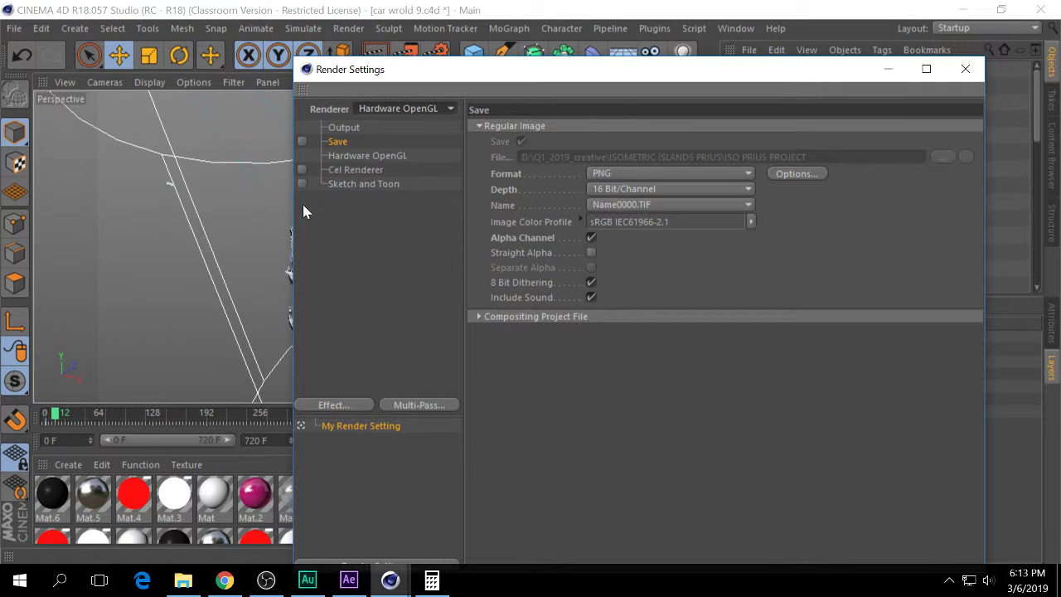
pyautogui.click(337, 155)
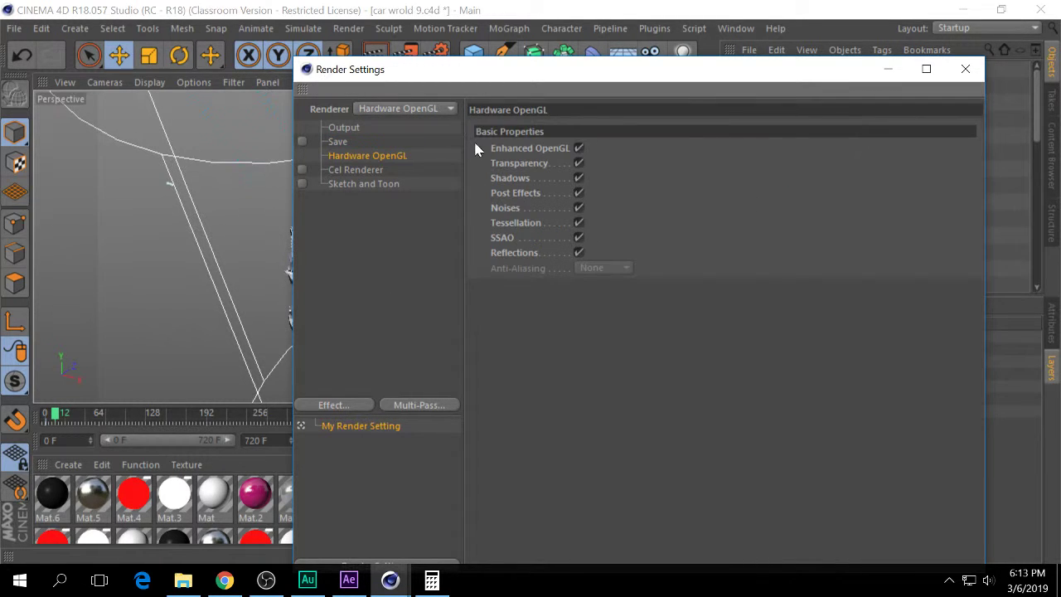
pyautogui.moveTo(801, 72); pyautogui.dragTo(891, 88)
pyautogui.click(885, 79)
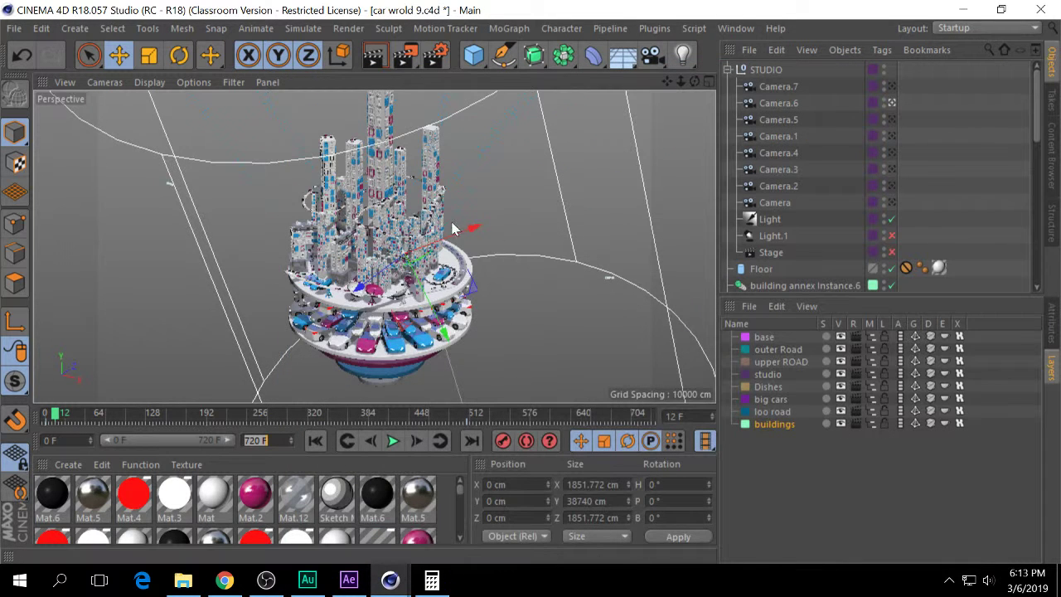
# Turn off Enhanced OpenGL in the perspective viewport.
pyautogui.click(155, 82)
pyautogui.moveTo(182, 84)
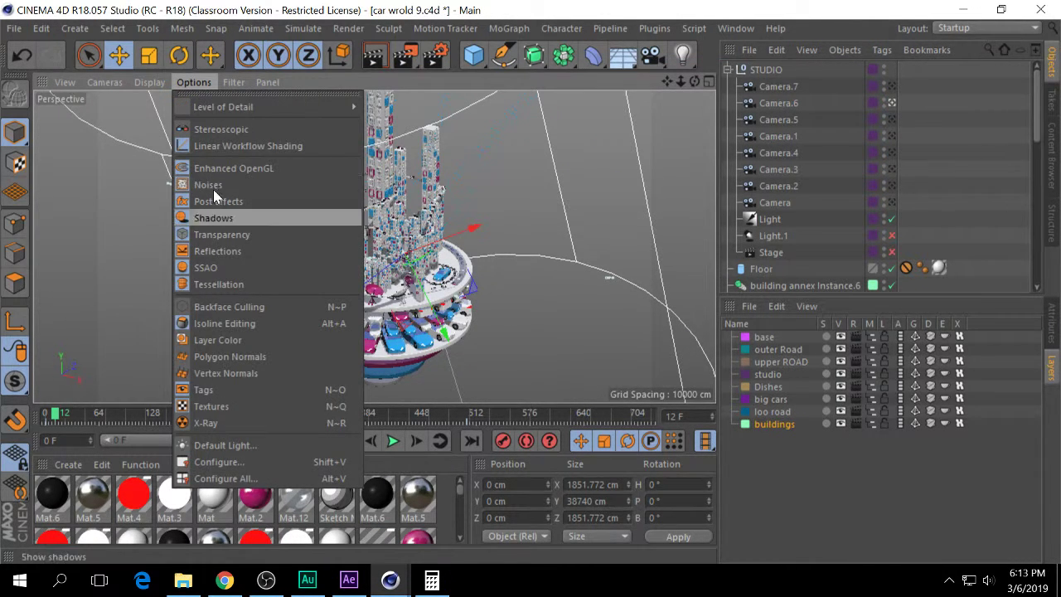
pyautogui.click(209, 283)
pyautogui.click(188, 81)
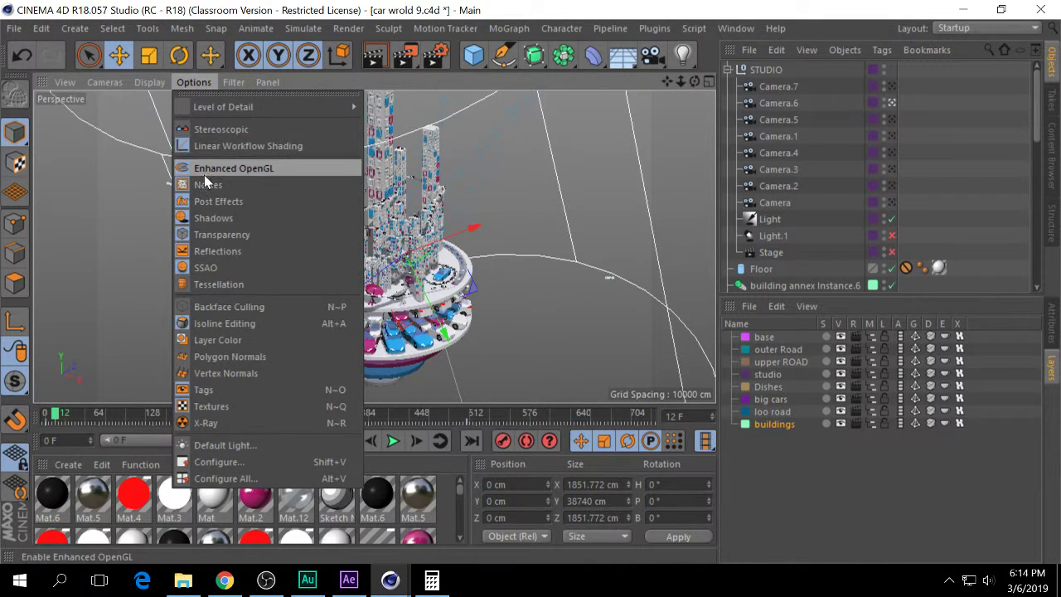
pyautogui.click(199, 82)
pyautogui.click(199, 81)
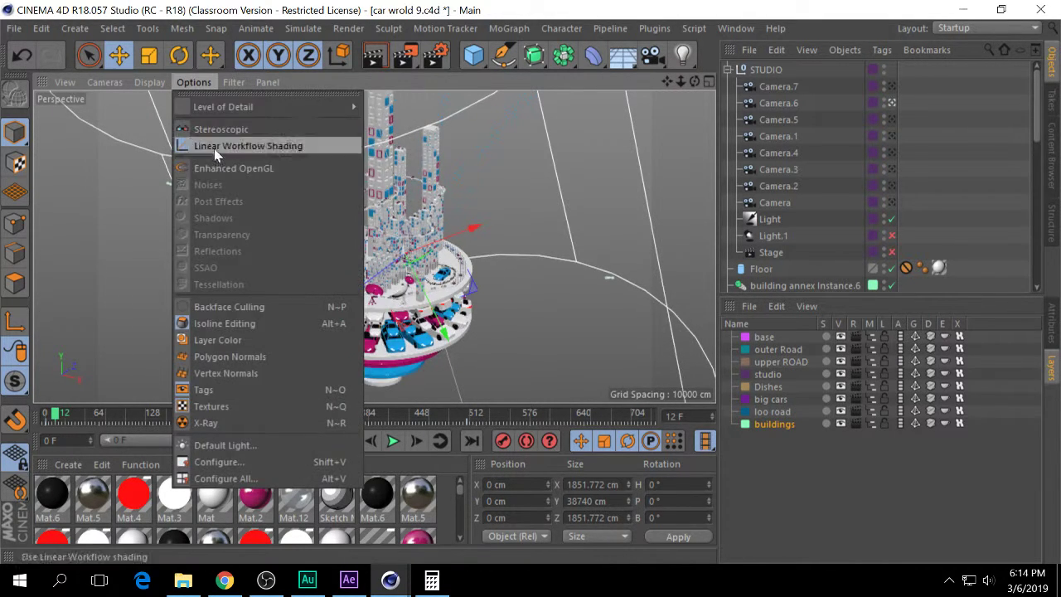
pyautogui.click(550, 169)
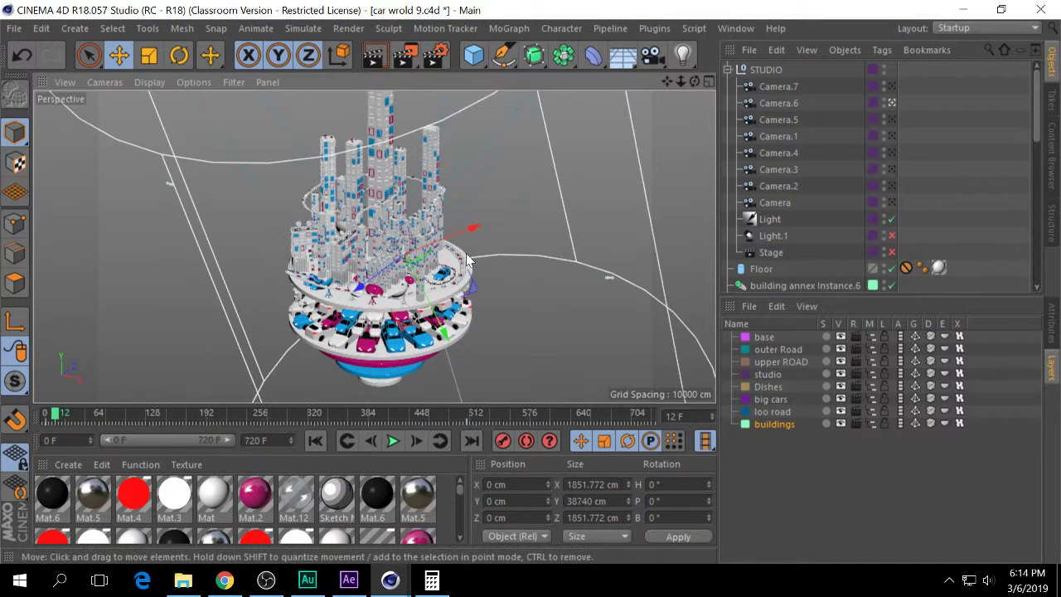
# Look through the STUDIO camera named Camera and turn on Enhanced OpenGL for the viewport.
pyautogui.click(891, 203)
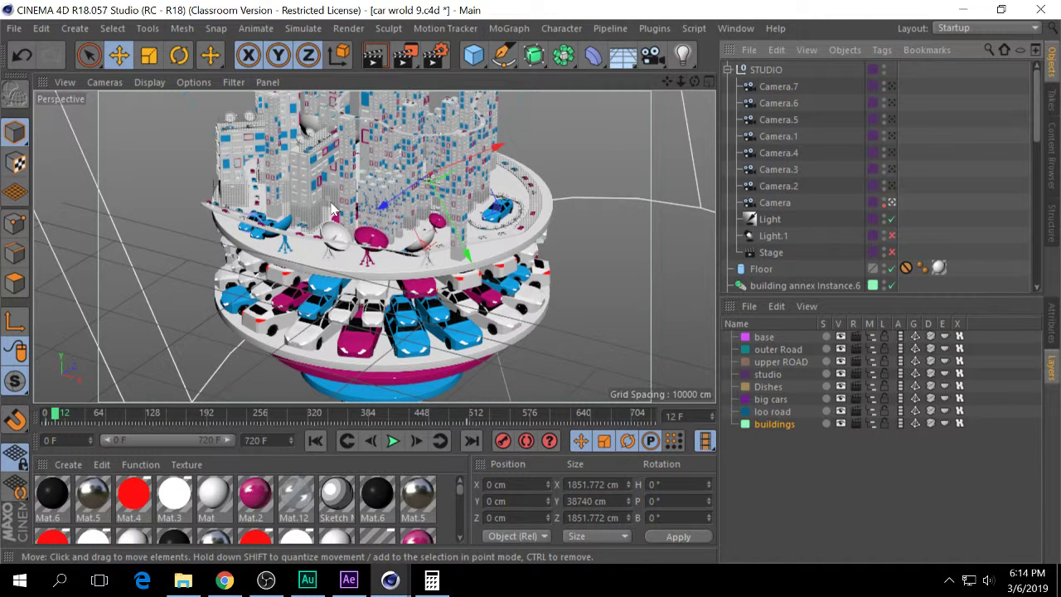
pyautogui.click(191, 82)
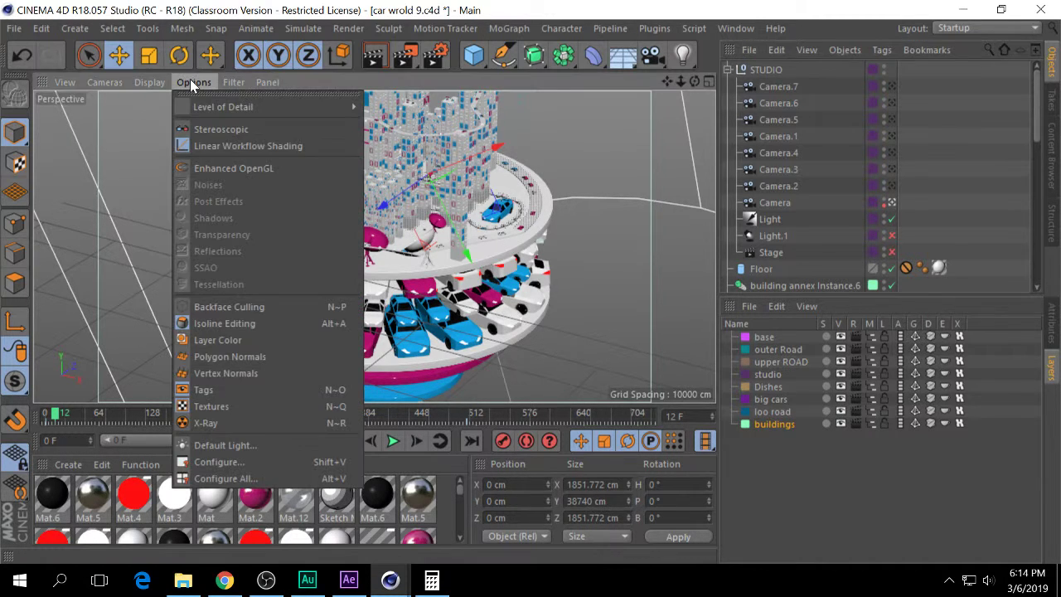
pyautogui.click(219, 169)
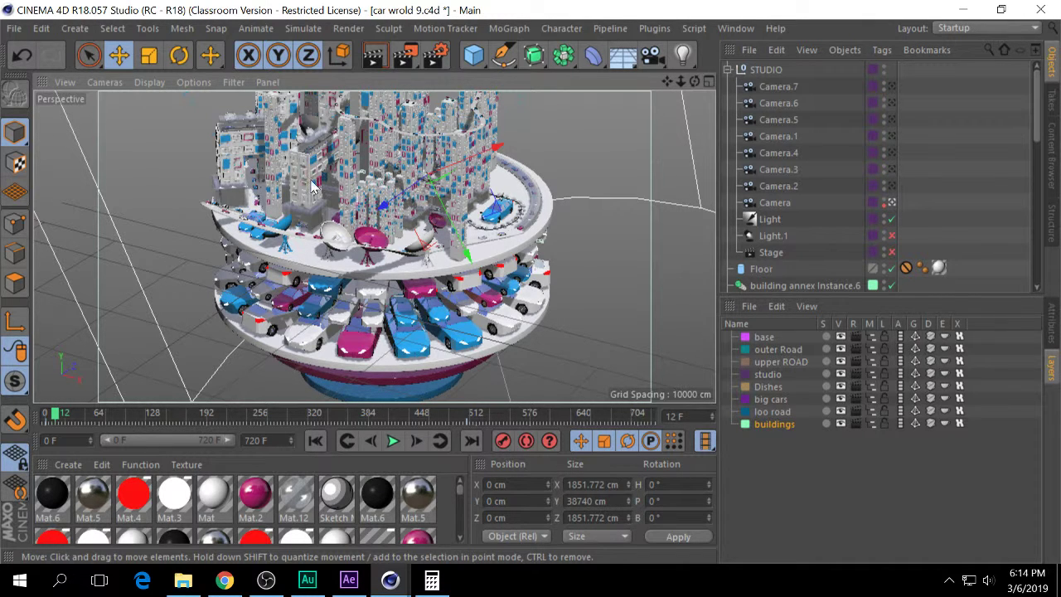
# Turn off the viewport's Noises, Post Effects and Shadows while keeping Enhanced OpenGL enabled.
pyautogui.click(150, 82)
pyautogui.moveTo(193, 82)
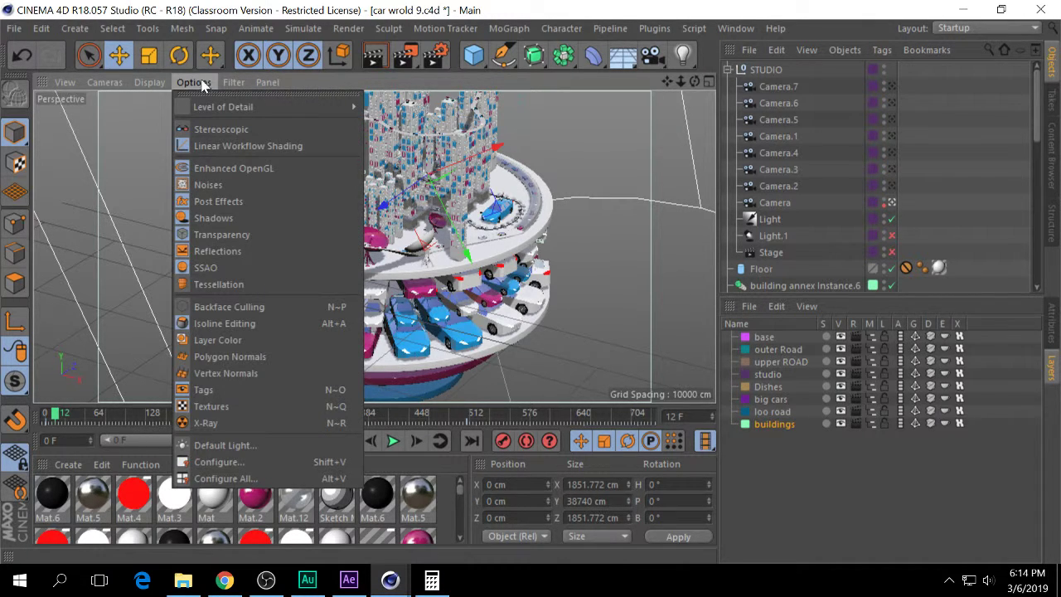
pyautogui.click(208, 190)
pyautogui.click(207, 86)
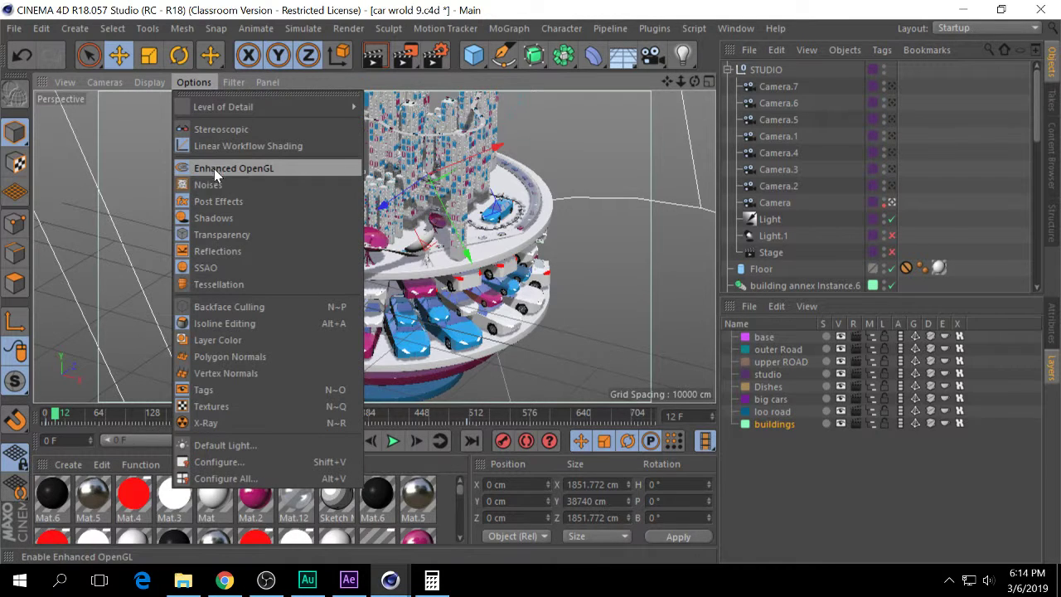
pyautogui.click(214, 199)
pyautogui.click(193, 82)
pyautogui.click(209, 218)
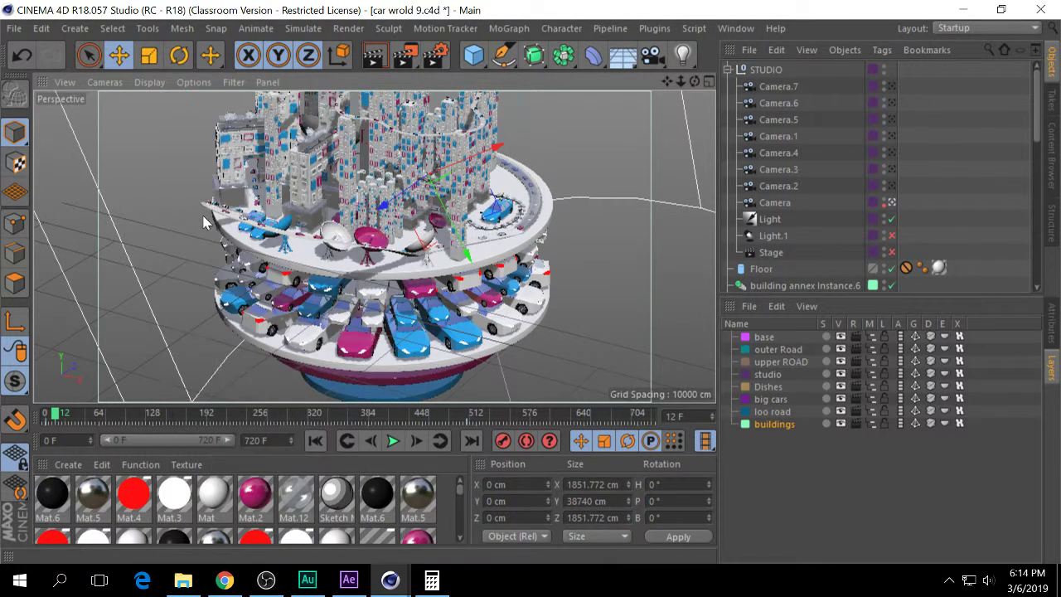
# Turn off Transparency, Reflections and SSAO in the viewport display.
pyautogui.click(193, 82)
pyautogui.click(203, 239)
pyautogui.click(193, 82)
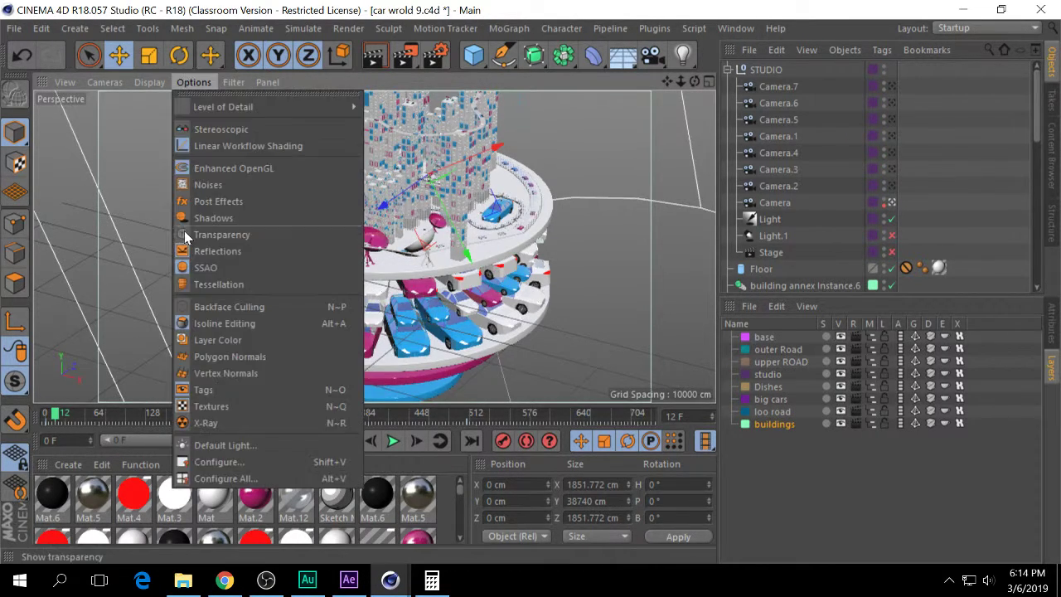
pyautogui.click(191, 251)
pyautogui.click(186, 82)
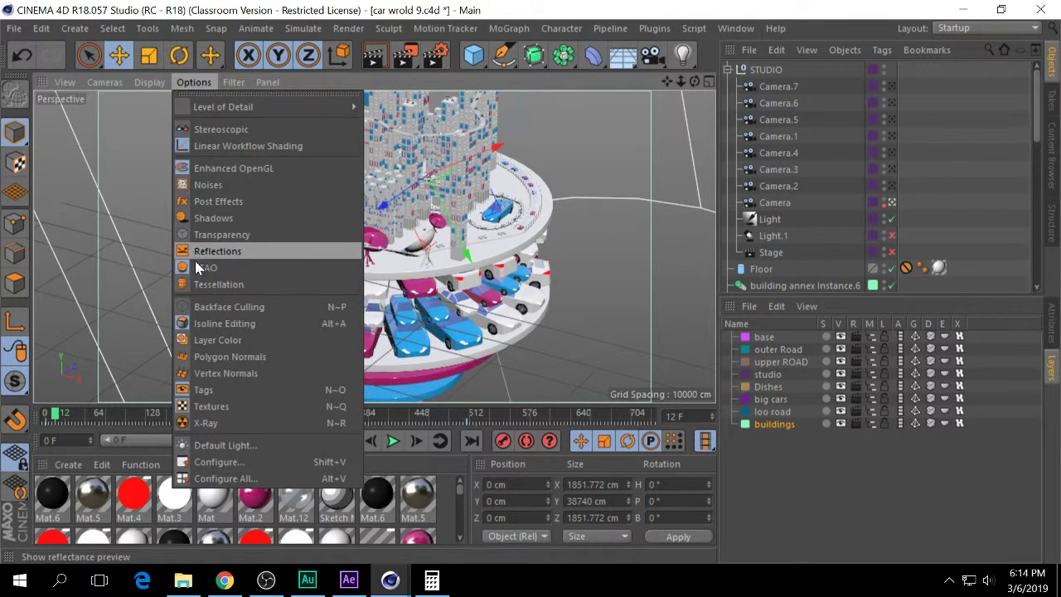
pyautogui.click(196, 249)
pyautogui.click(193, 84)
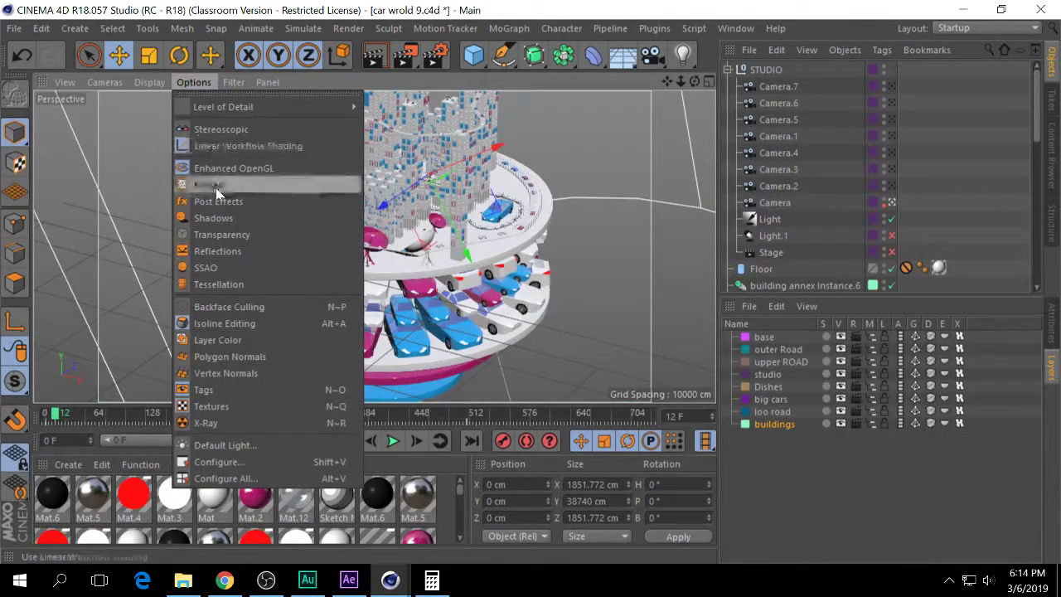
pyautogui.click(218, 251)
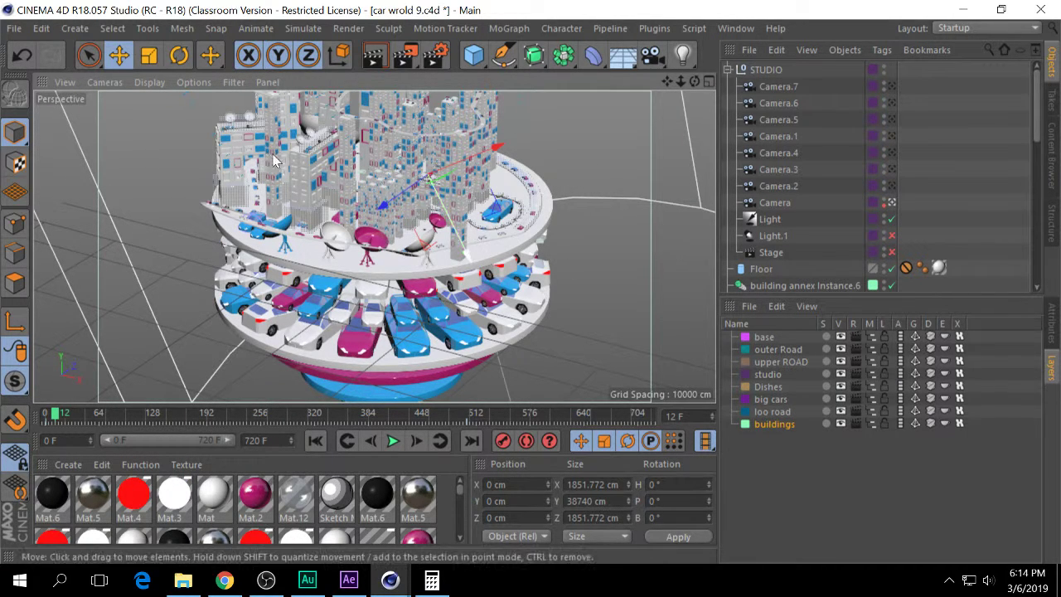
# Enable Shadows and SSAO in the viewport and look through Camera.1.
pyautogui.click(191, 82)
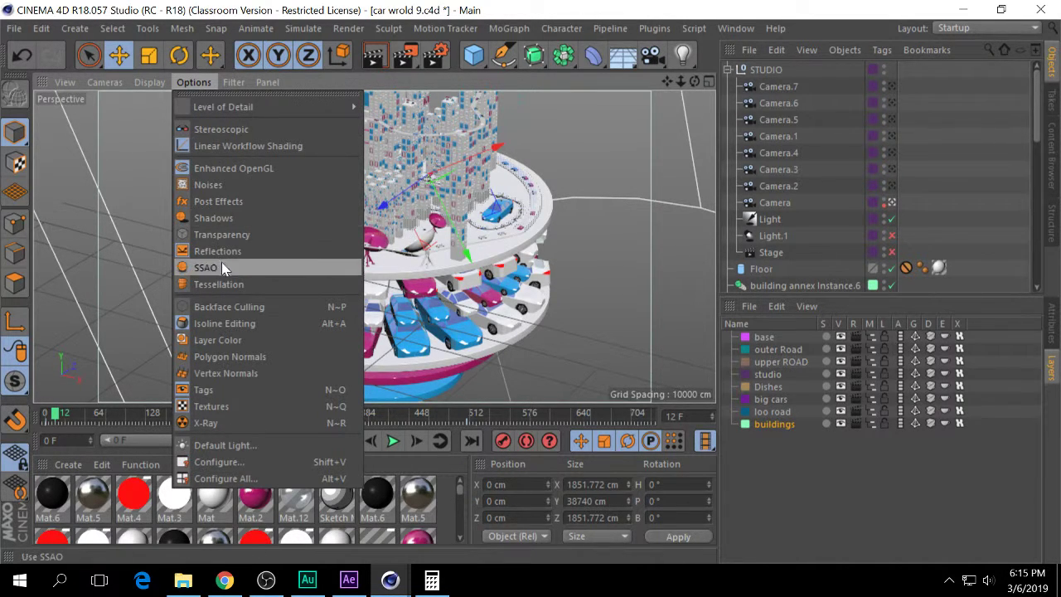
pyautogui.click(227, 218)
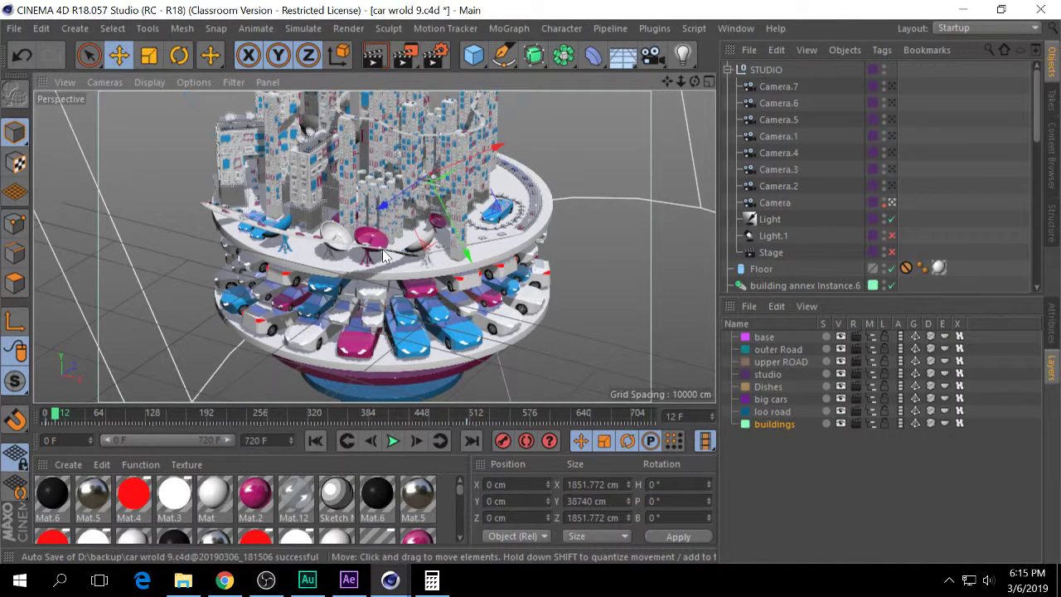
pyautogui.click(192, 82)
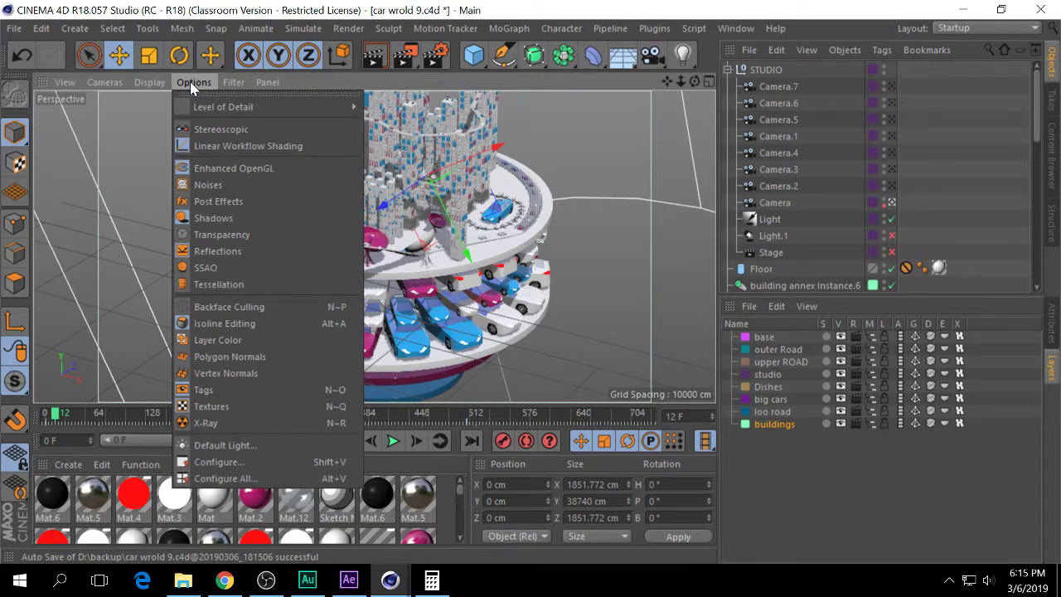
pyautogui.click(227, 267)
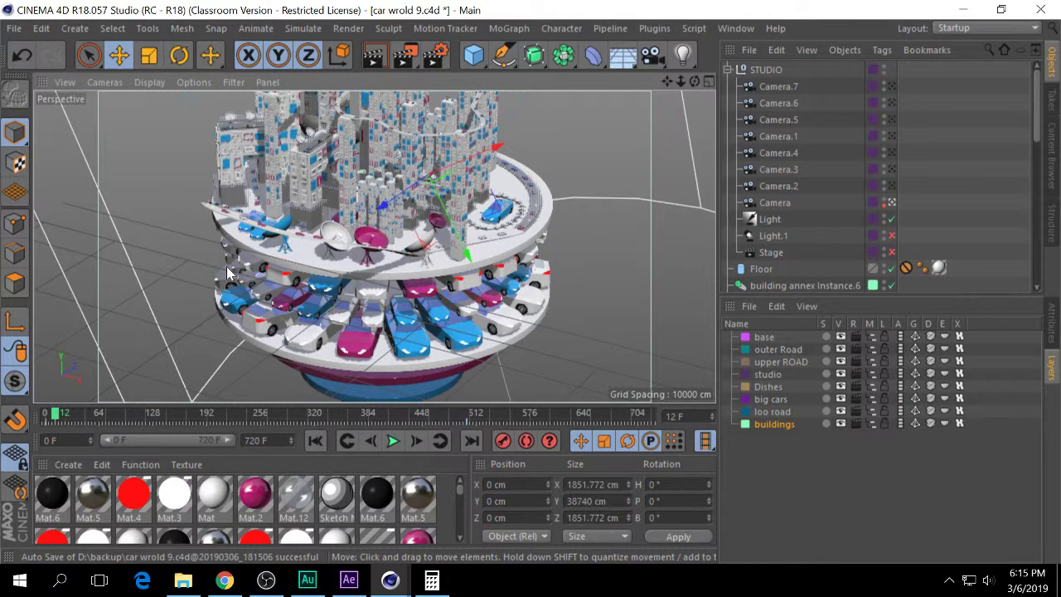
pyautogui.click(890, 136)
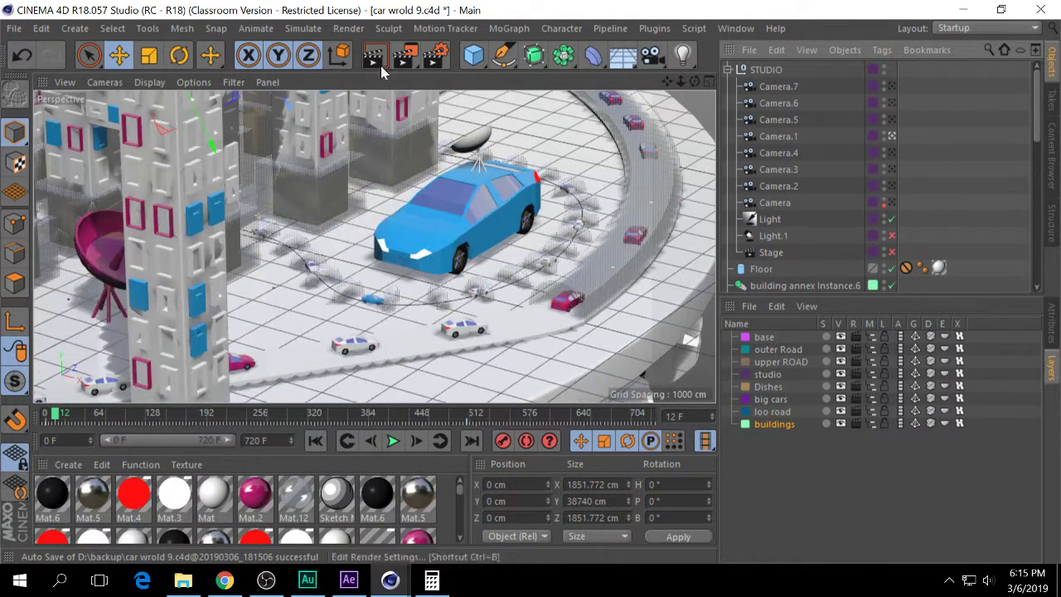
# Toggle SSAO off and back on in the viewport display, and enable Tessellation.
pyautogui.click(193, 82)
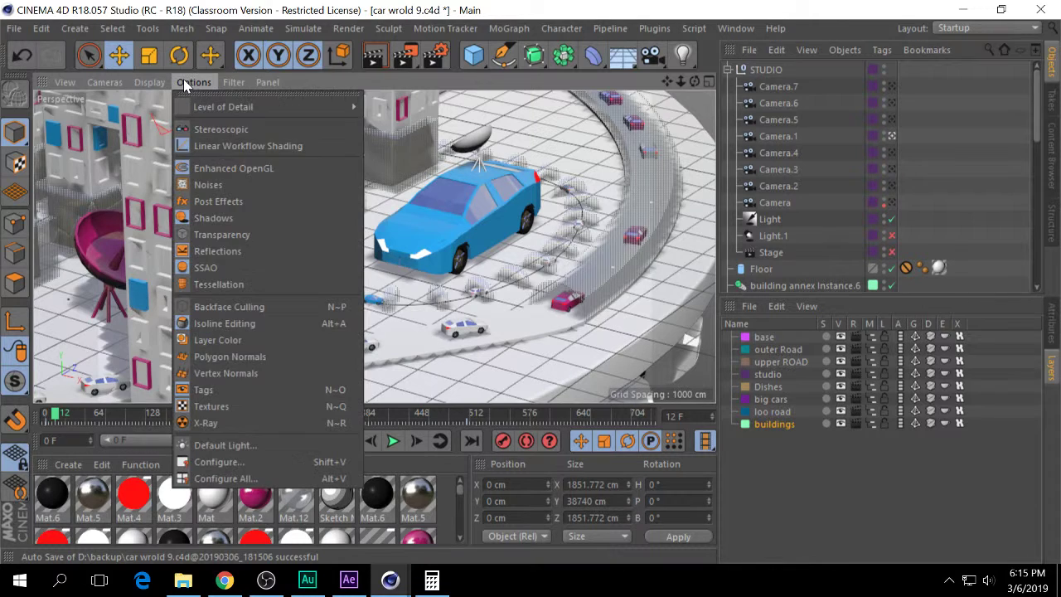
pyautogui.click(193, 267)
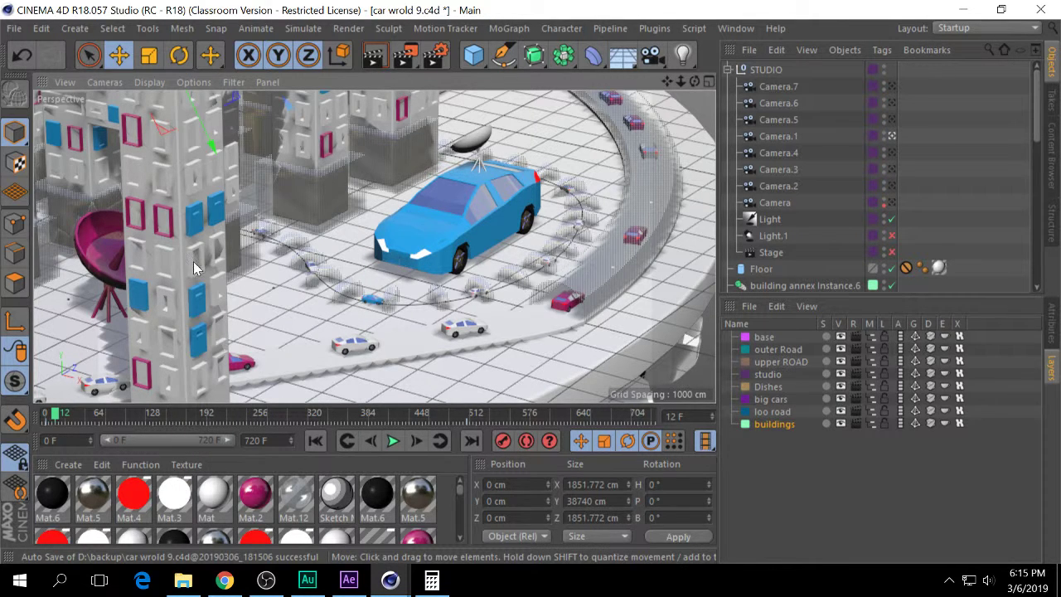
pyautogui.click(193, 82)
pyautogui.click(207, 267)
pyautogui.click(193, 82)
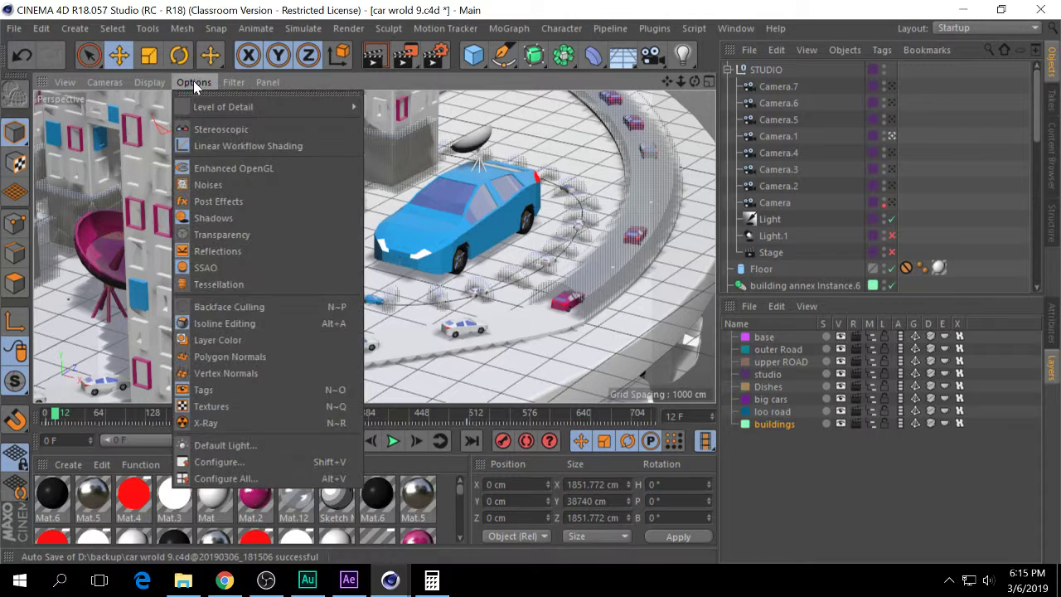
pyautogui.click(199, 286)
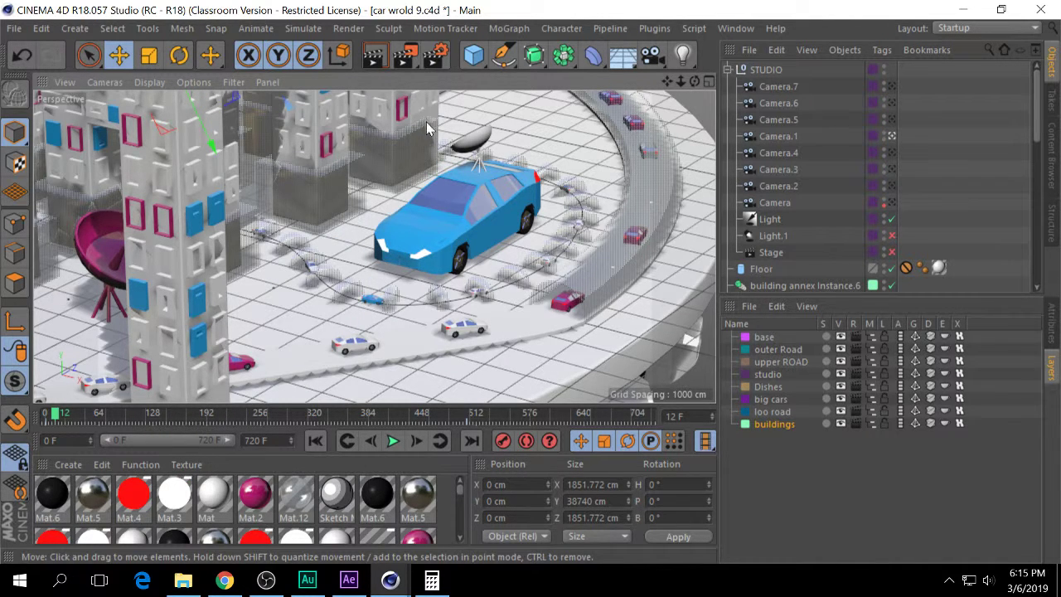
# Enable Transparency, Post Effects and Noises in the viewport display.
pyautogui.click(189, 82)
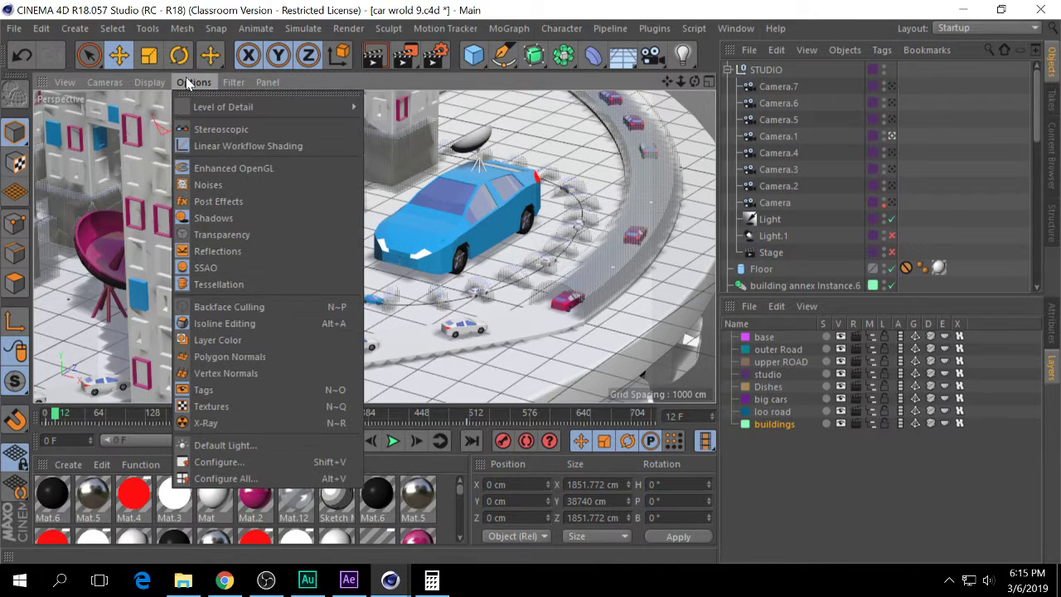
pyautogui.click(203, 235)
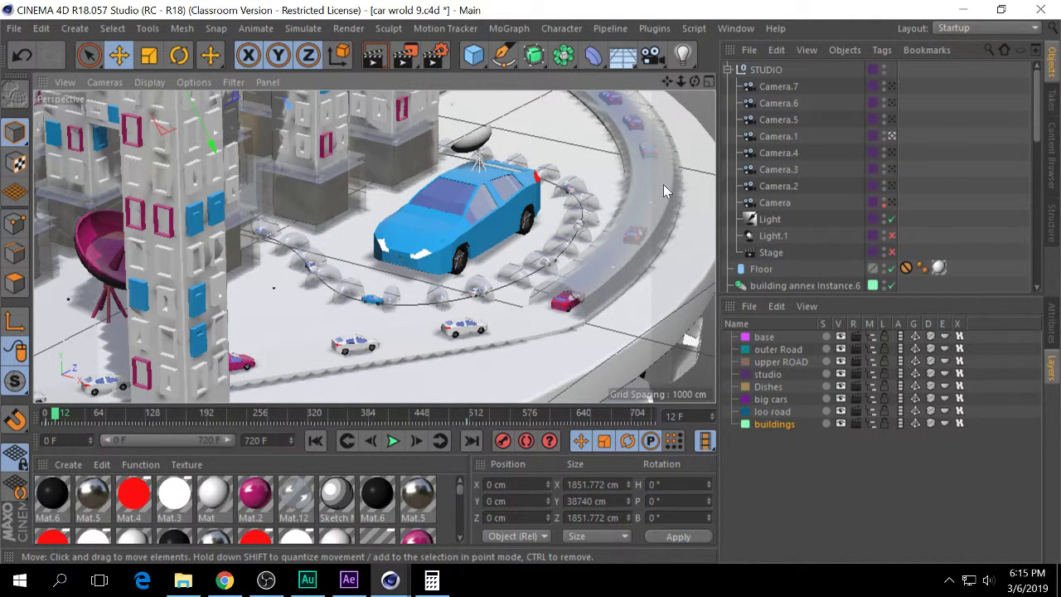
pyautogui.click(203, 83)
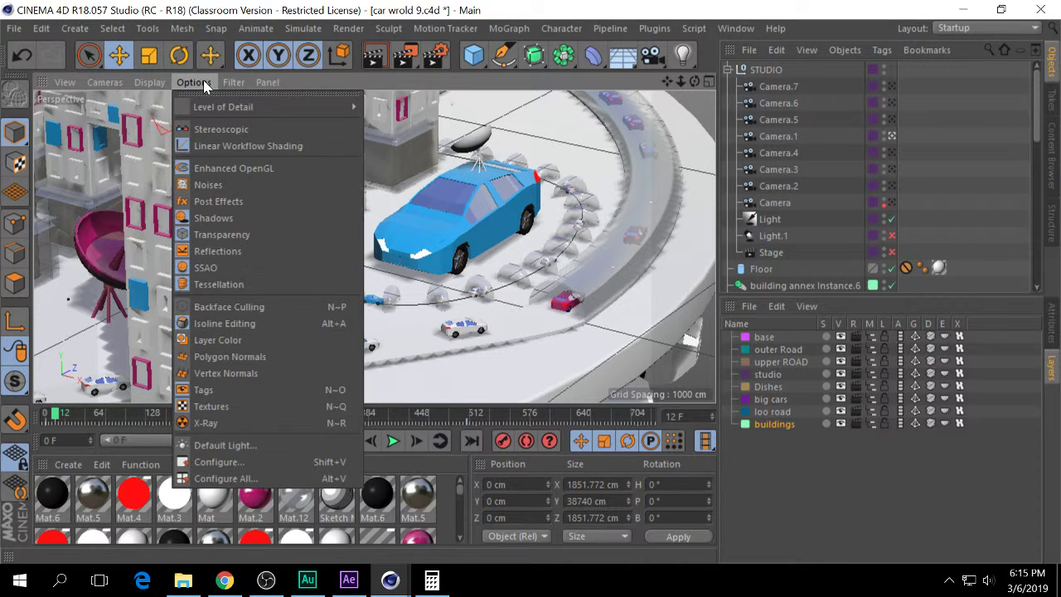
pyautogui.click(203, 201)
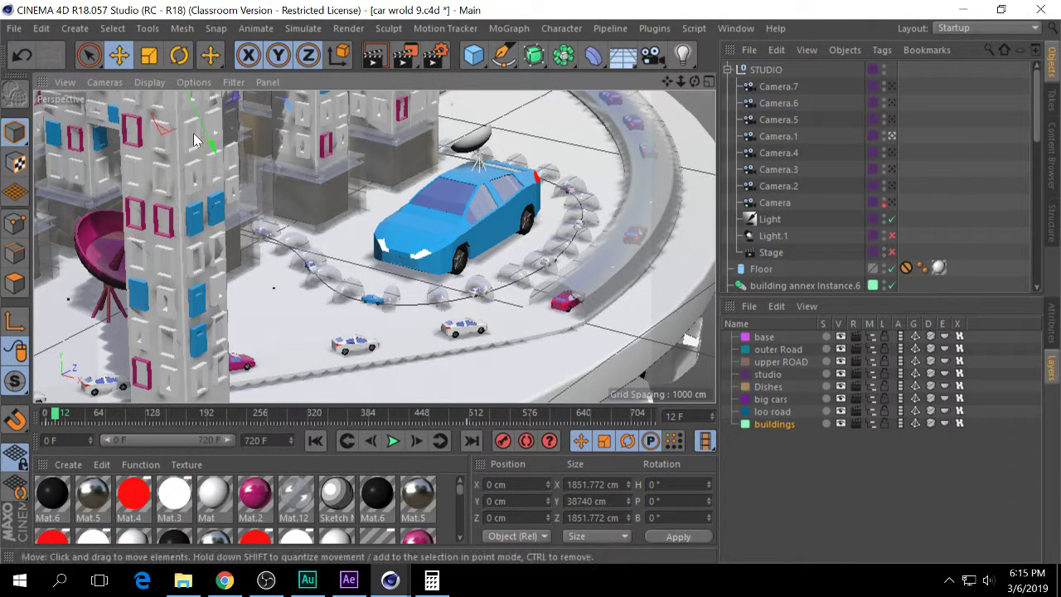
pyautogui.click(194, 83)
pyautogui.click(205, 186)
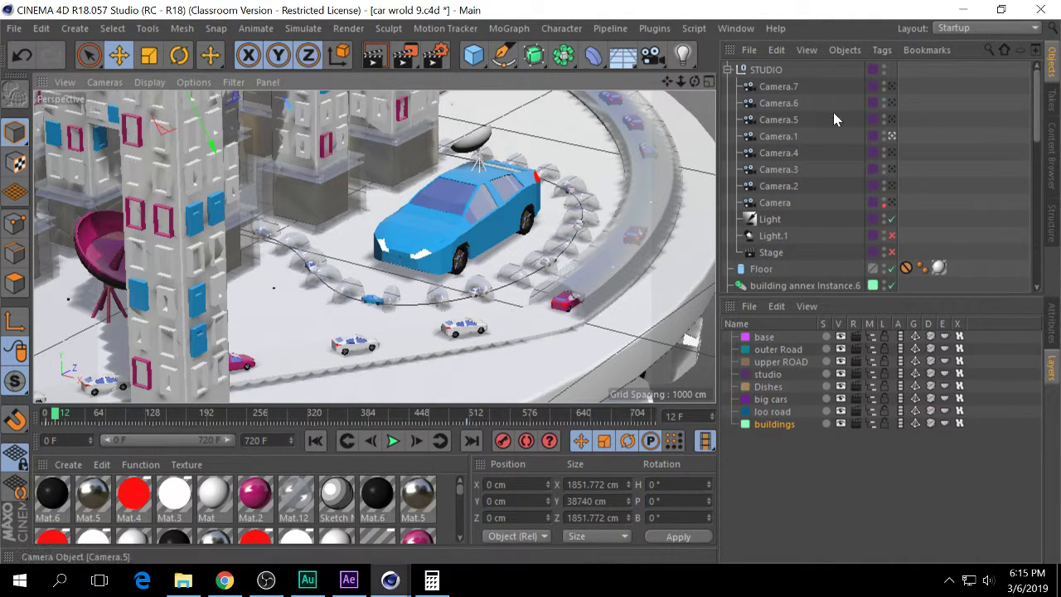
# Review the available renderers and the Hardware OpenGL options in the render settings.
pyautogui.click(436, 56)
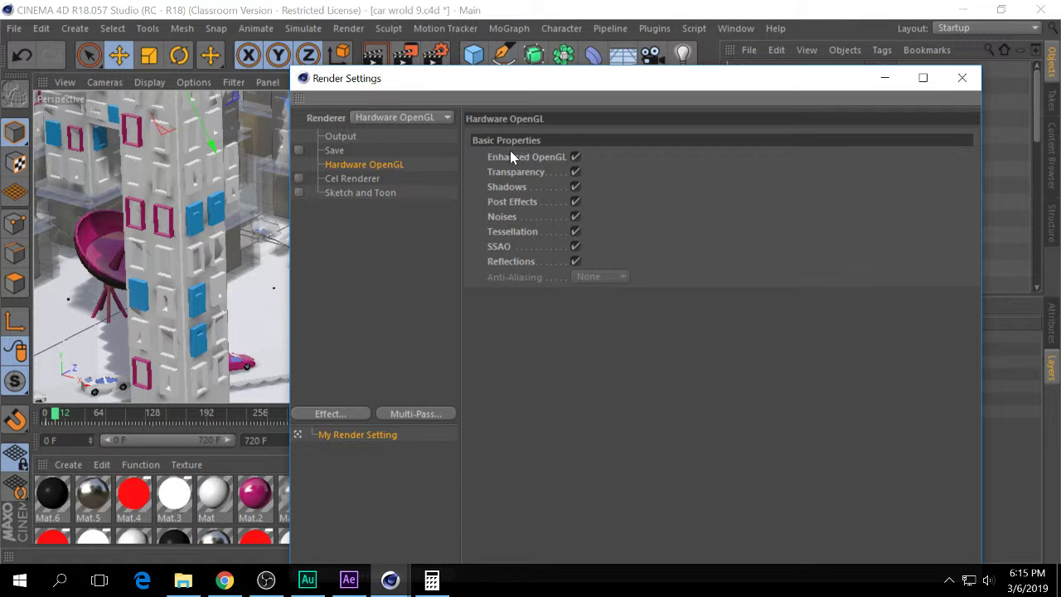
pyautogui.click(418, 117)
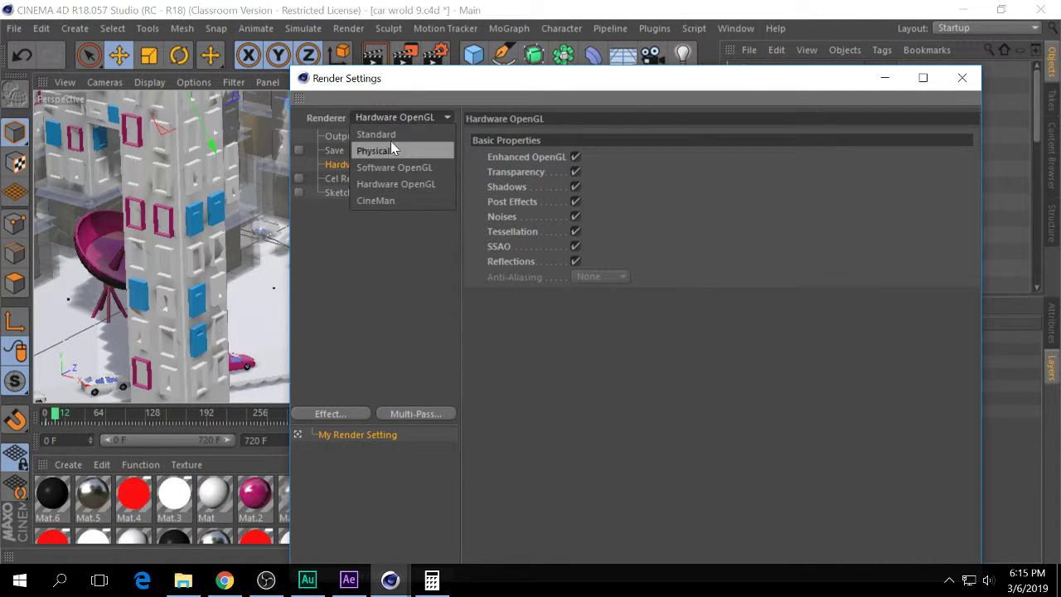
pyautogui.click(392, 120)
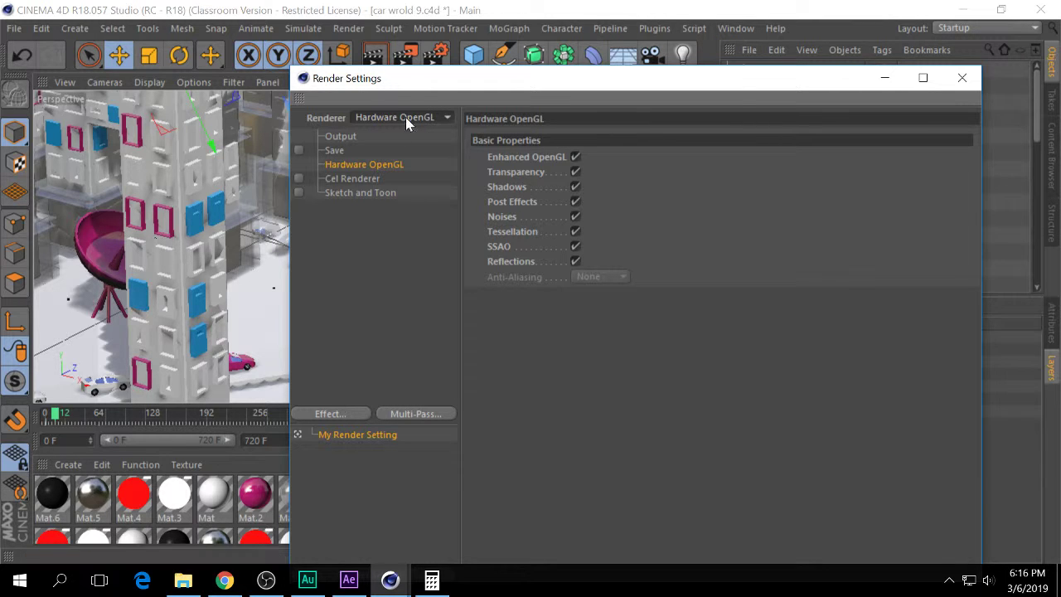
pyautogui.moveTo(457, 87); pyautogui.dragTo(479, 86)
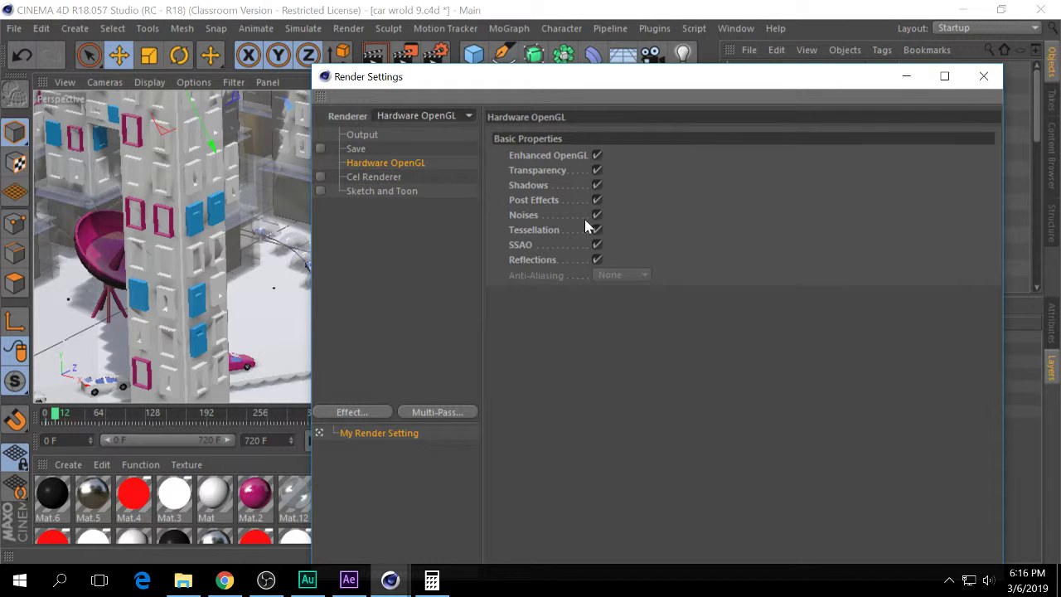
pyautogui.moveTo(633, 79); pyautogui.dragTo(589, 32)
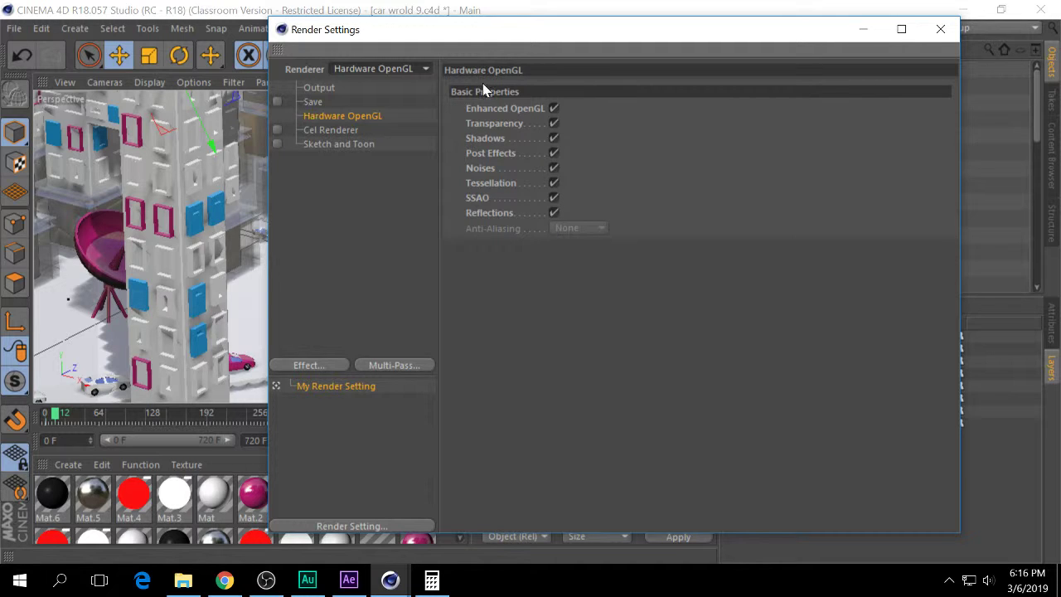
pyautogui.click(940, 29)
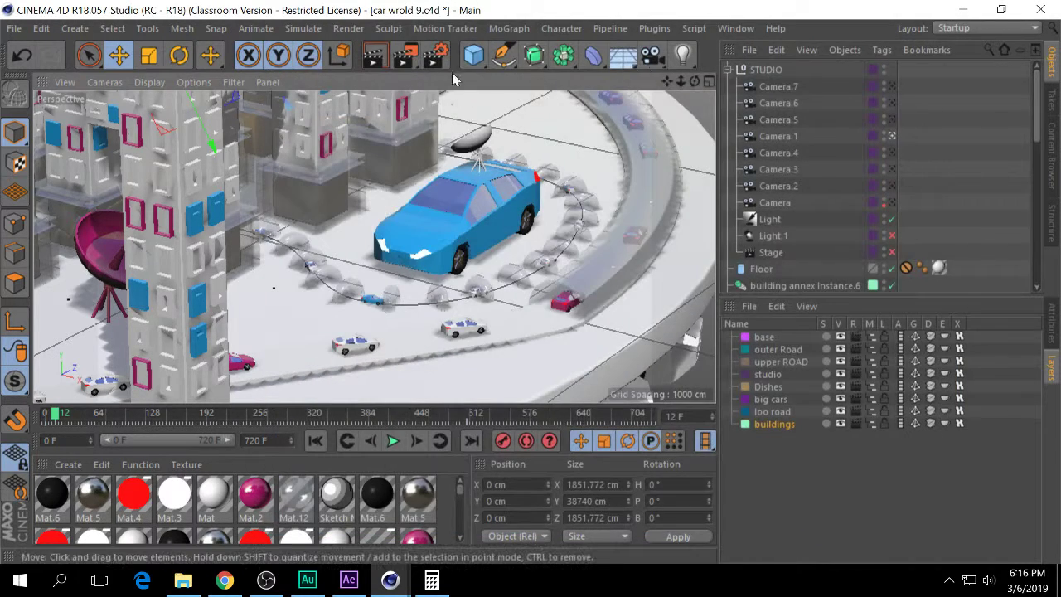
# Render the Camera.1 view to the Picture Viewer and inspect the image and the render history.
pyautogui.click(410, 58)
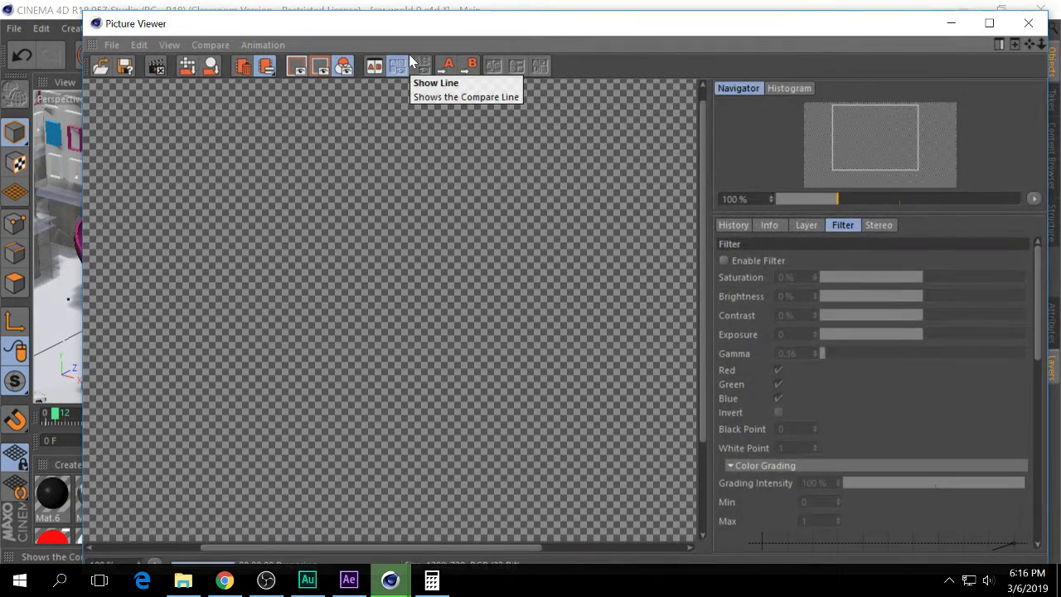
pyautogui.moveTo(420, 35); pyautogui.dragTo(413, 16)
pyautogui.scroll(-3, 469, 278)
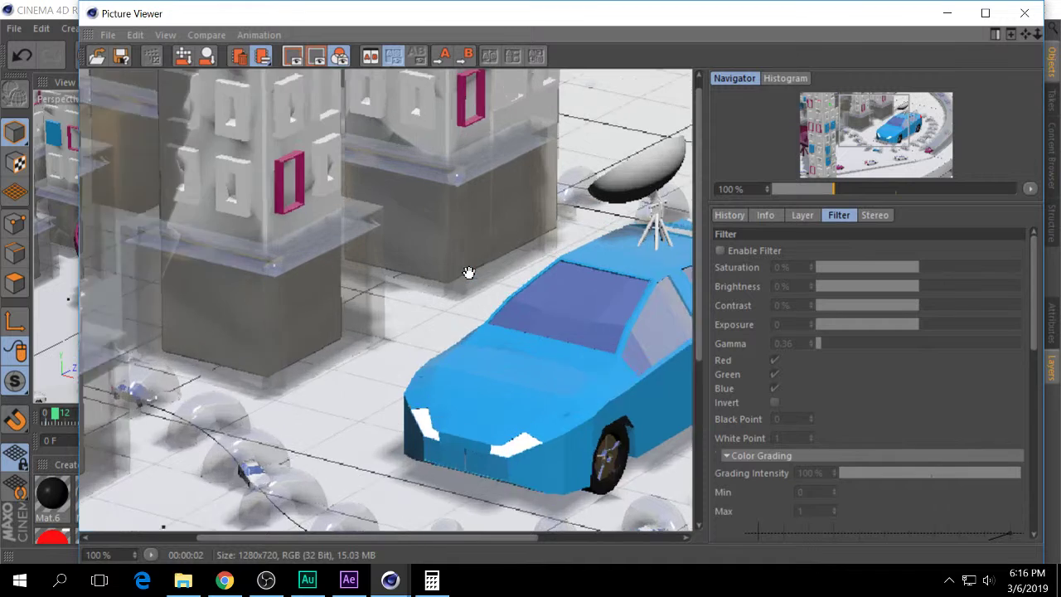
pyautogui.scroll(-1, 470, 274)
pyautogui.scroll(2, 470, 274)
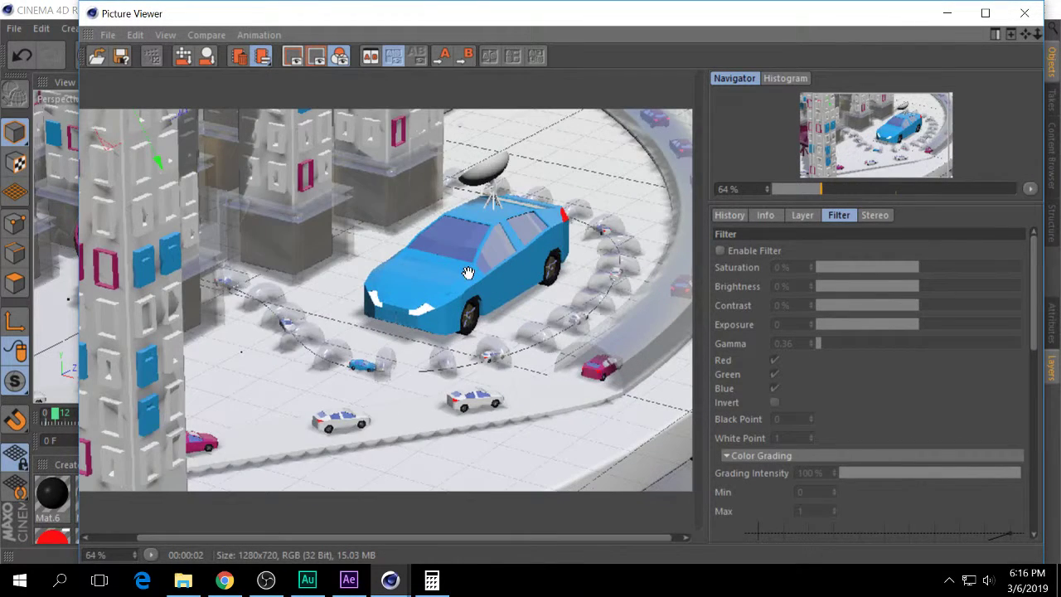
pyautogui.scroll(-1, 469, 274)
pyautogui.click(731, 217)
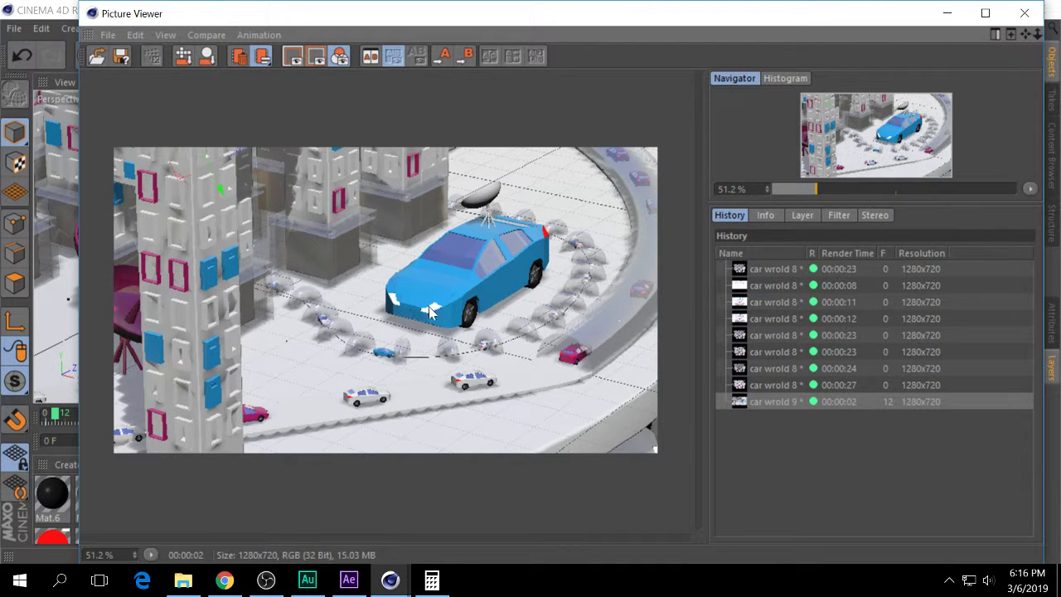
pyautogui.click(948, 13)
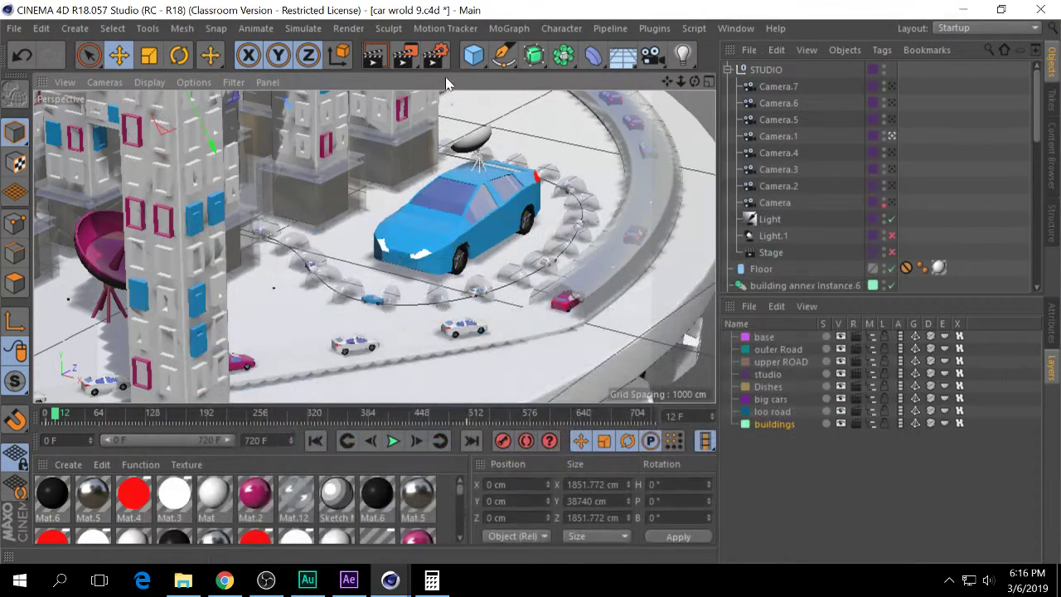
# Filter out every element type from the viewport, and show all types again.
pyautogui.click(199, 83)
pyautogui.moveTo(229, 83)
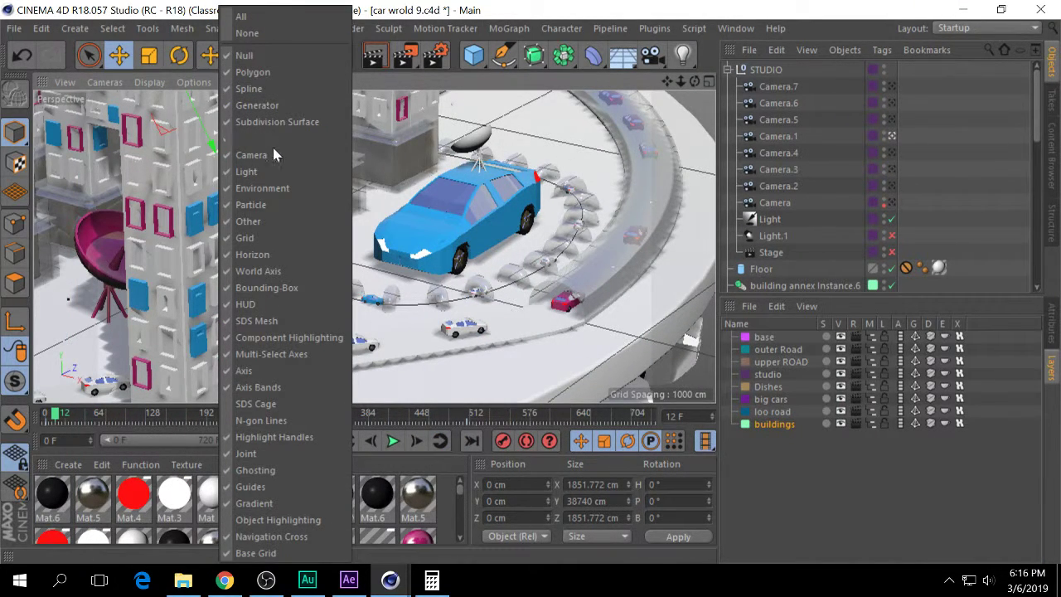
pyautogui.click(246, 33)
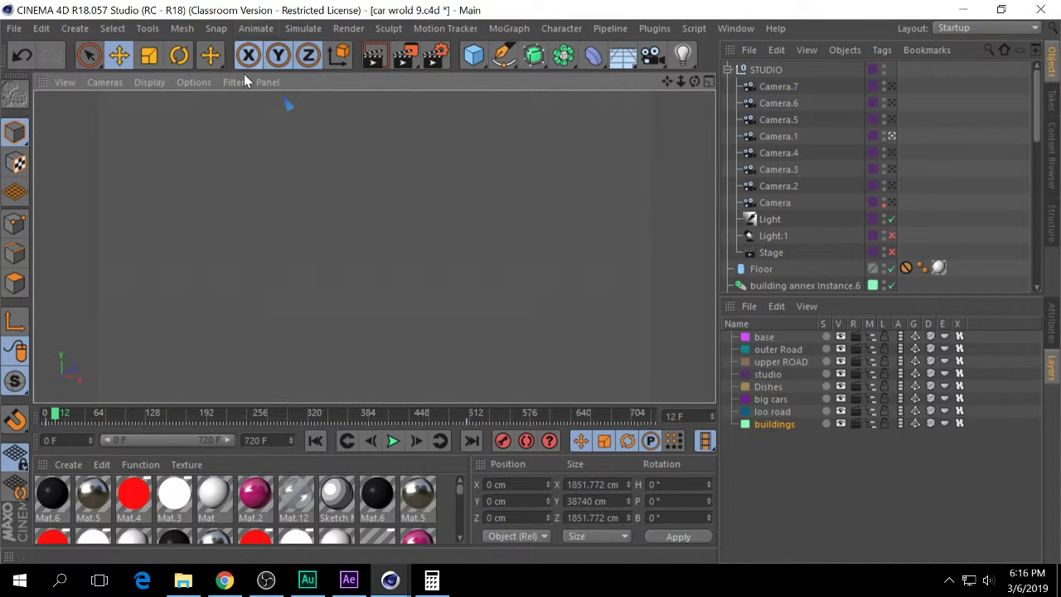
pyautogui.click(238, 82)
pyautogui.click(234, 17)
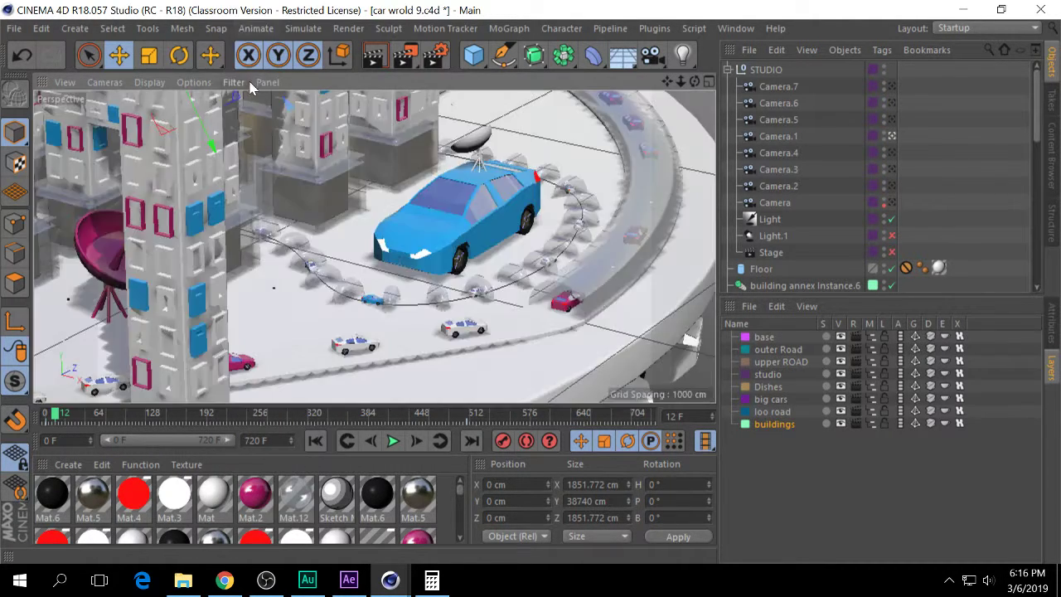
# Hide the grid, splines and axis from the viewport using the display filter.
pyautogui.click(249, 84)
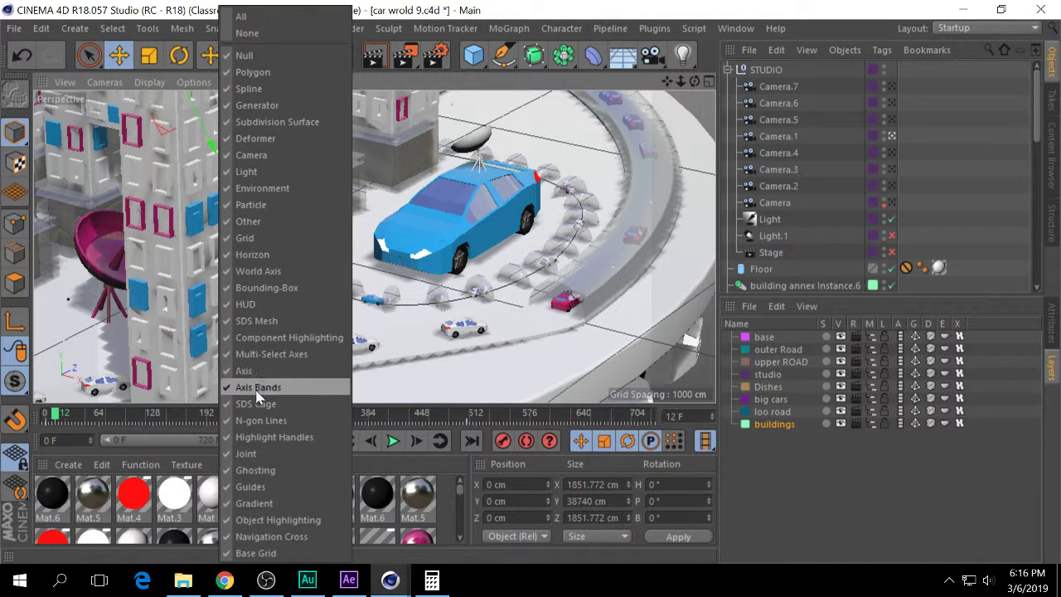
pyautogui.click(242, 242)
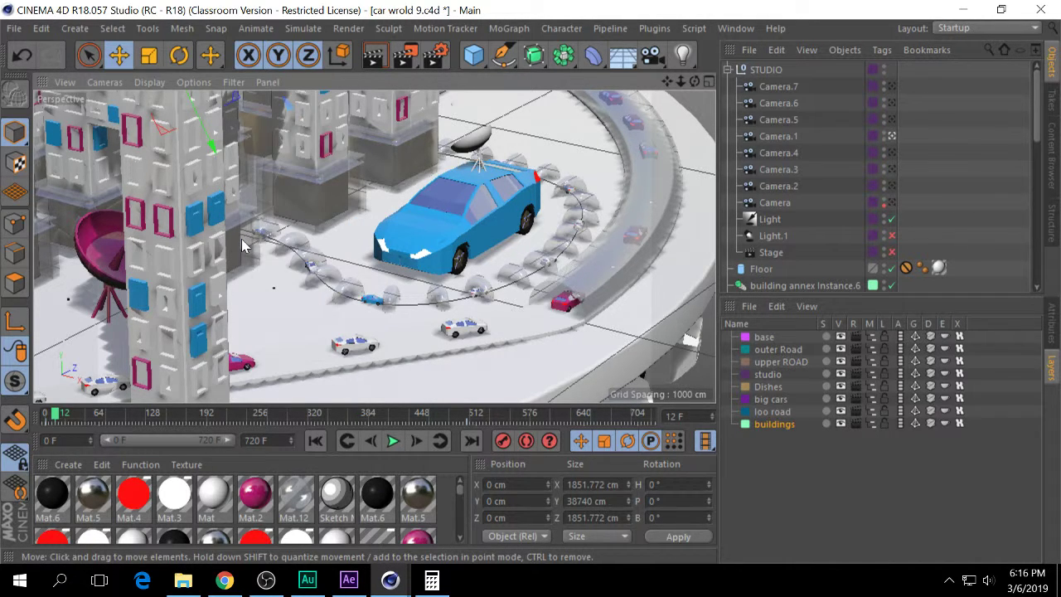
pyautogui.click(236, 86)
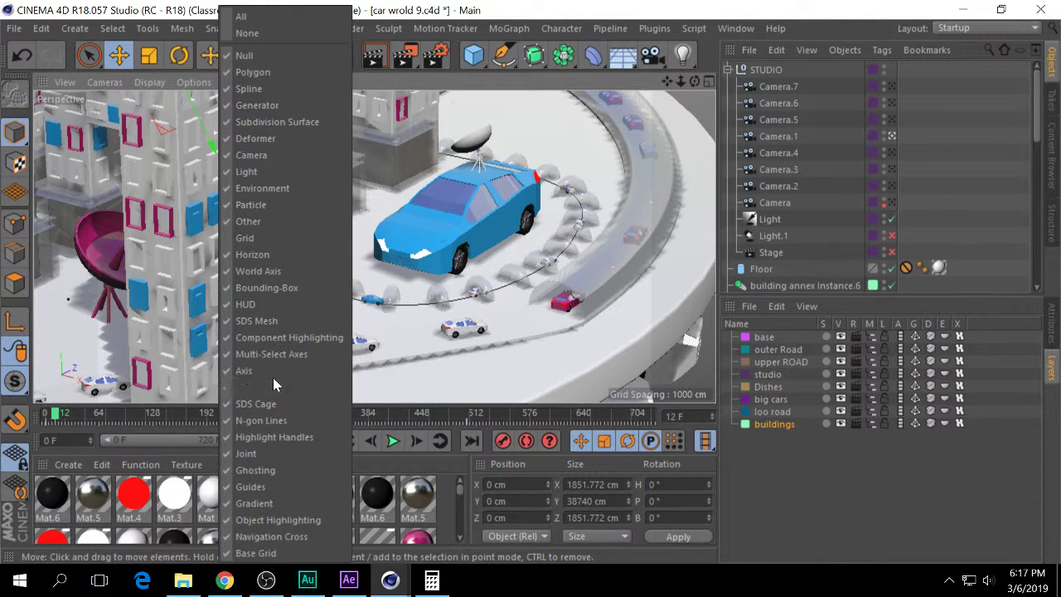
pyautogui.click(258, 92)
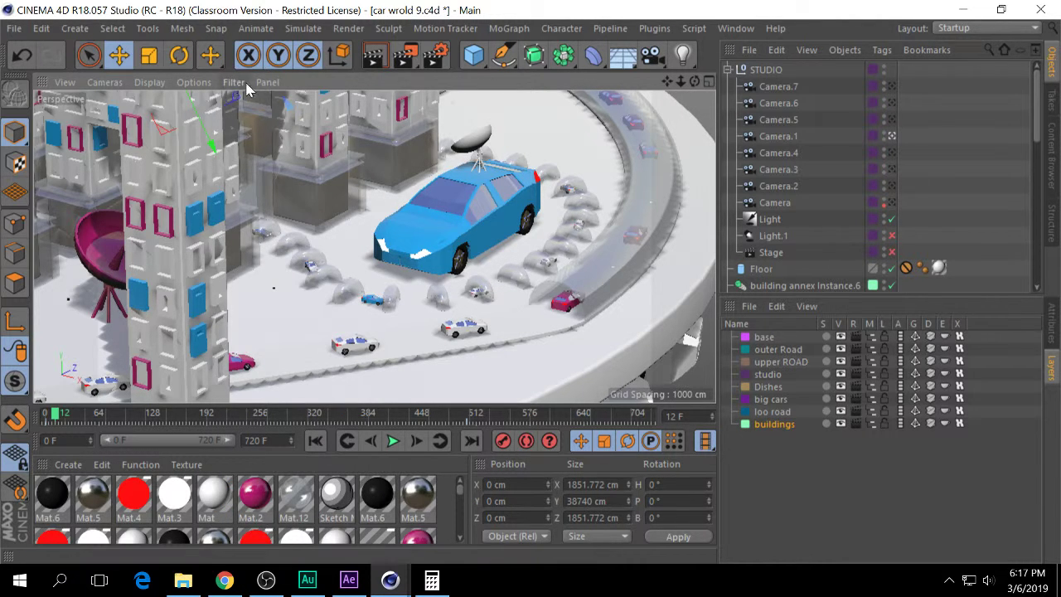
pyautogui.click(245, 85)
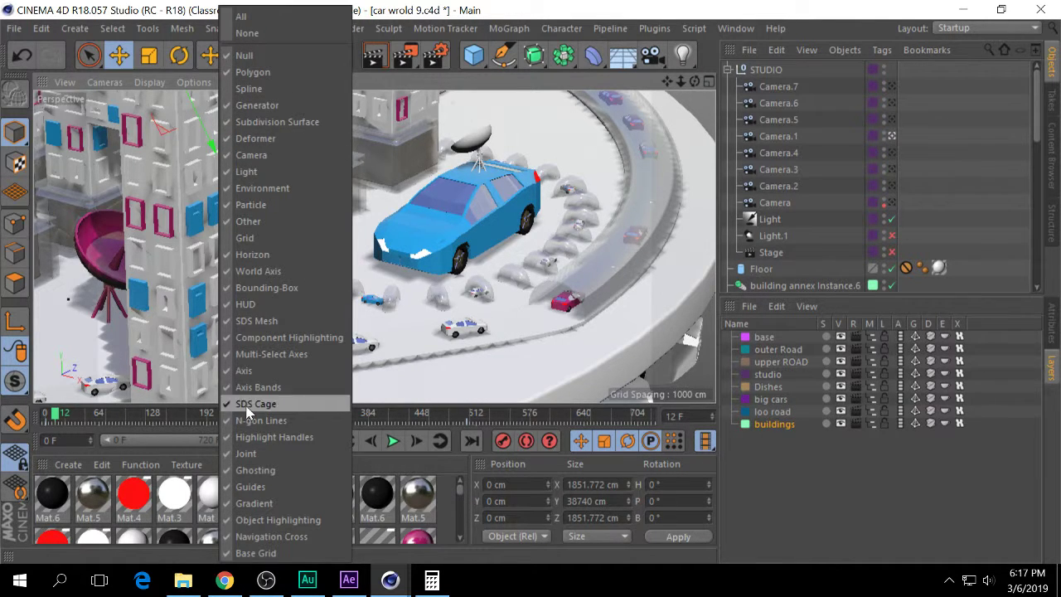
pyautogui.click(250, 372)
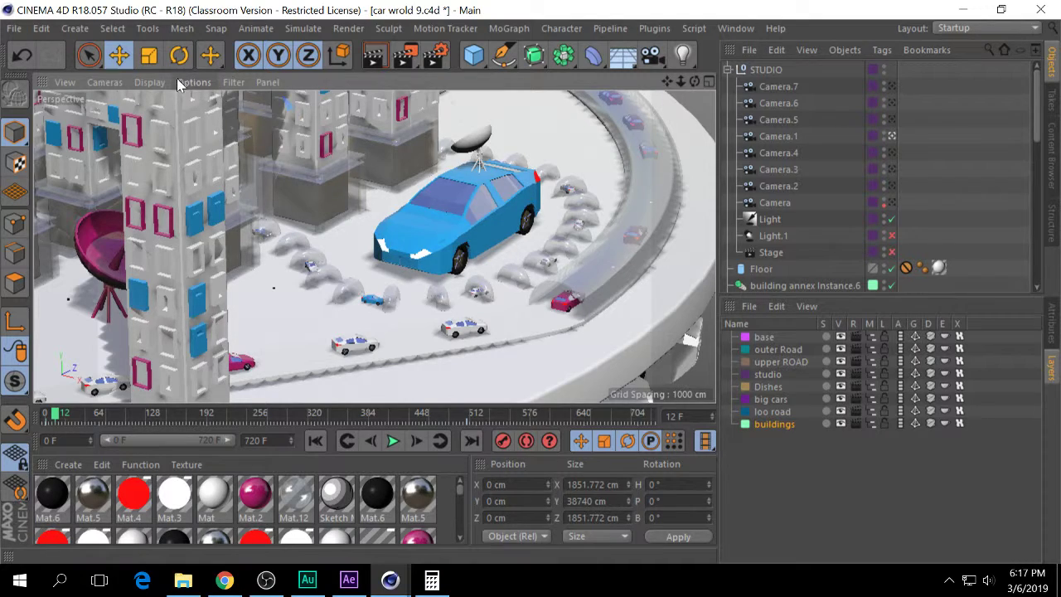
# Render the filtered view to the Picture Viewer again and check the Hardware OpenGL render settings.
pyautogui.click(414, 53)
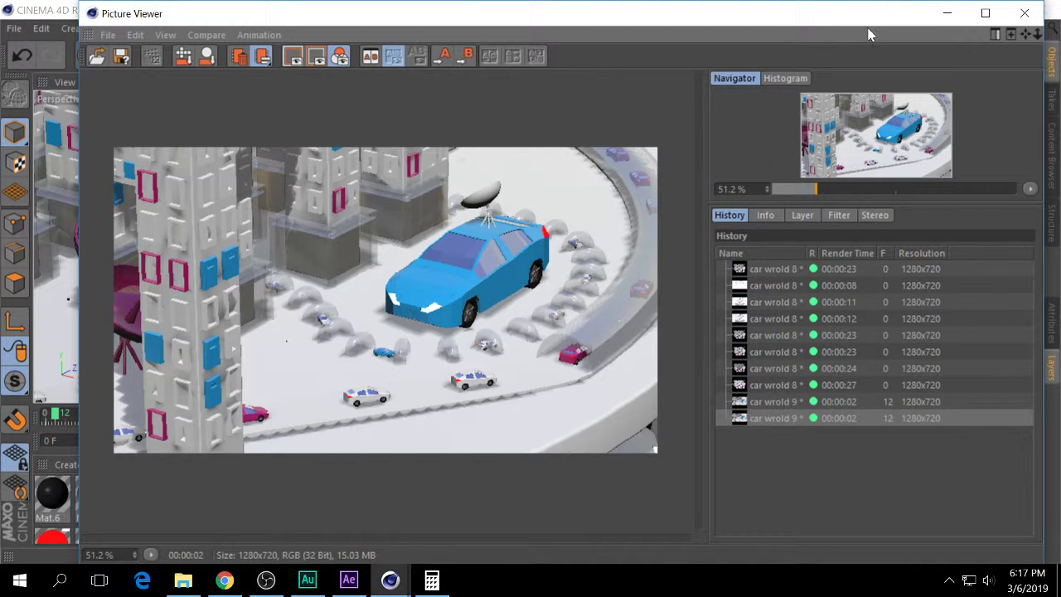
pyautogui.click(948, 13)
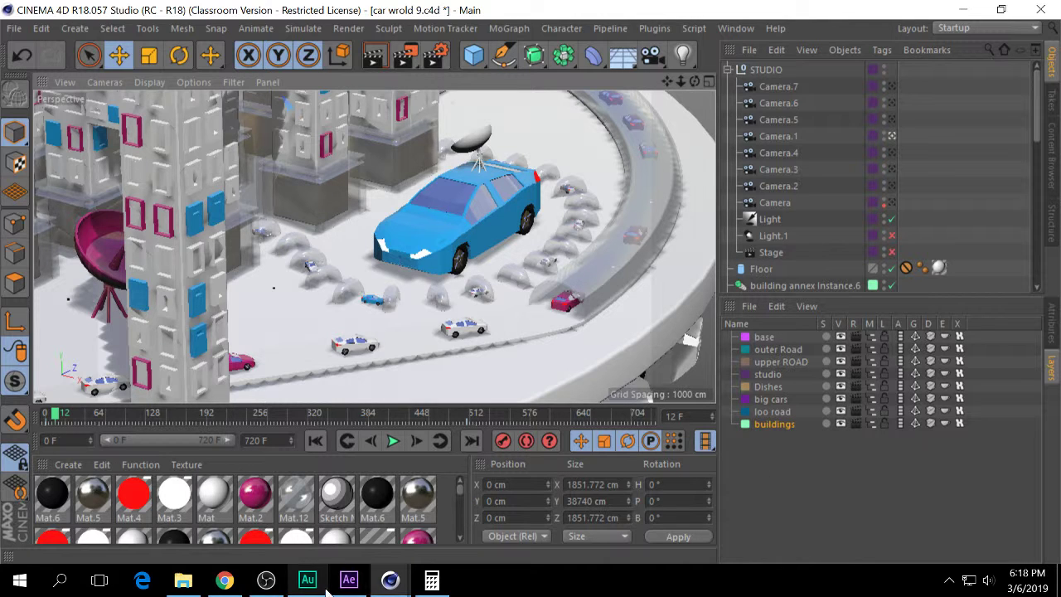
pyautogui.click(435, 56)
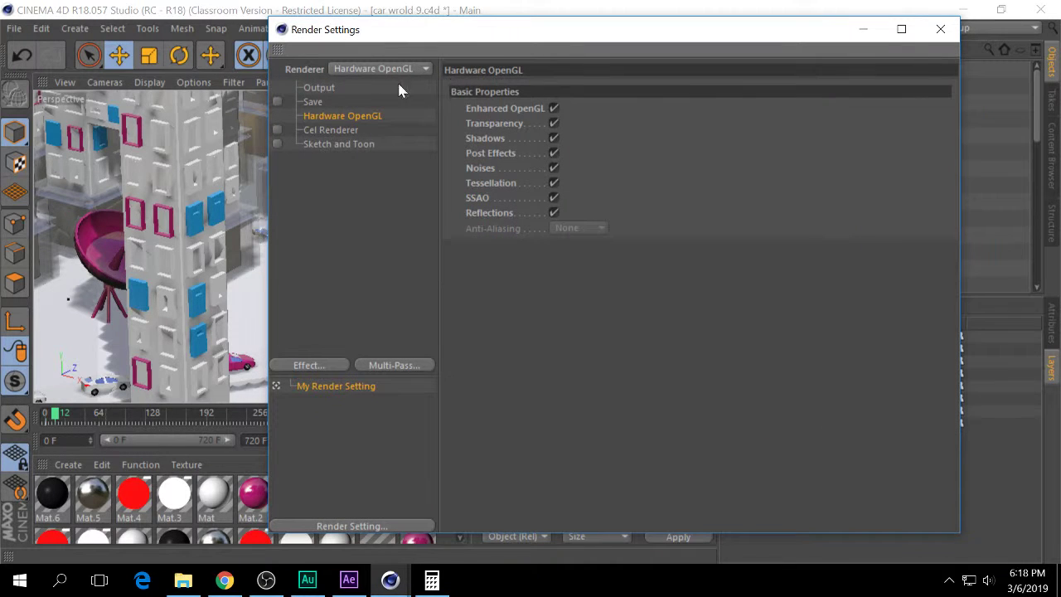
pyautogui.rightClick(867, 25)
pyautogui.click(856, 24)
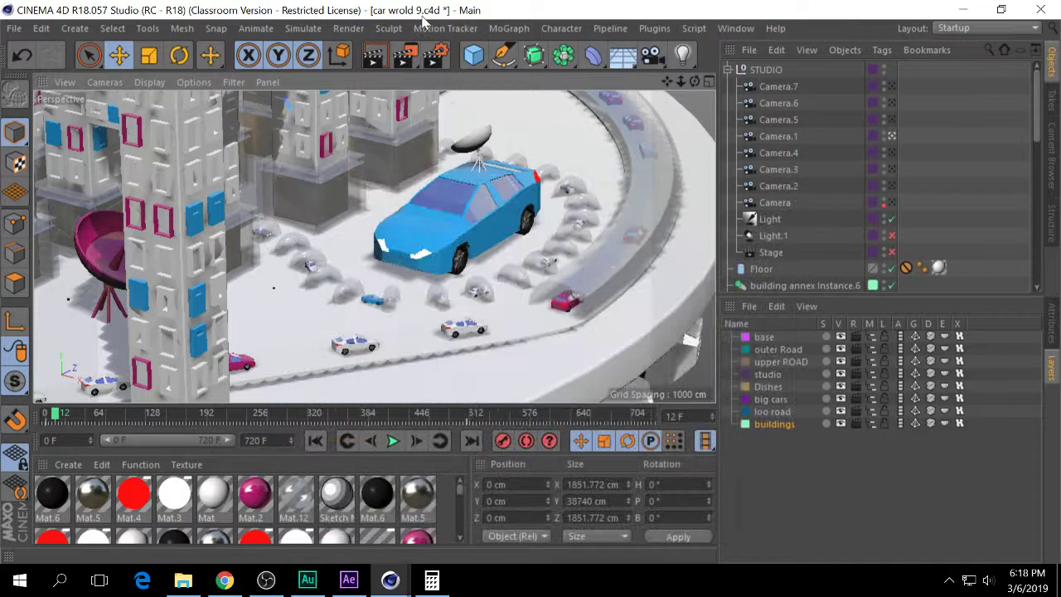
# Reopen the Picture Viewer without starting a new render.
pyautogui.click(507, 28)
pyautogui.moveTo(693, 31)
pyautogui.moveTo(736, 28)
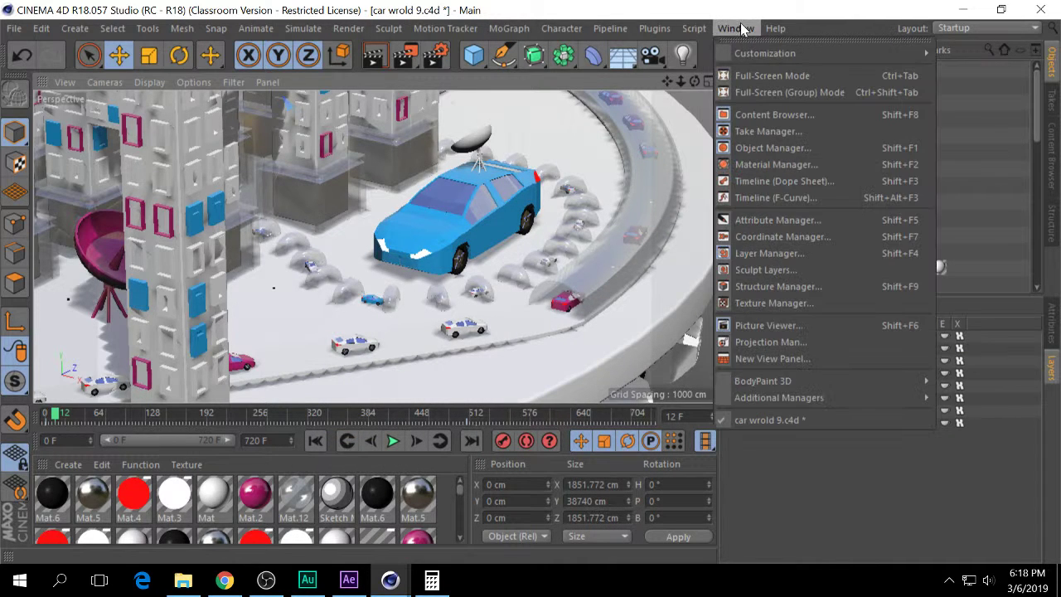
pyautogui.click(761, 325)
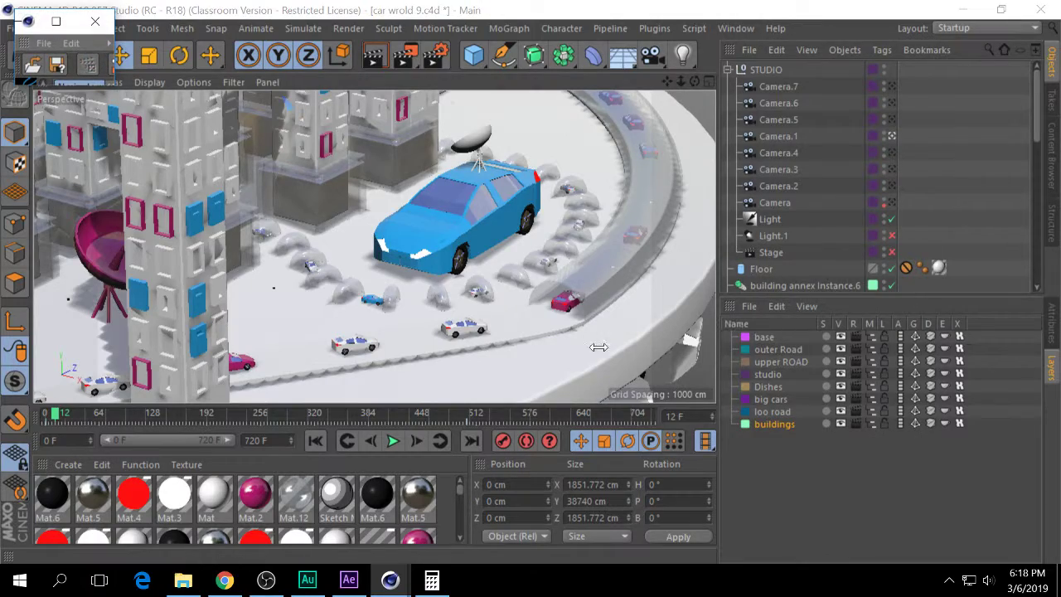
# Compare the first car wrold 8 render with the last car wrold 9 render in Picture Viewer (2), and minimize the viewer.
pyautogui.moveTo(390, 580)
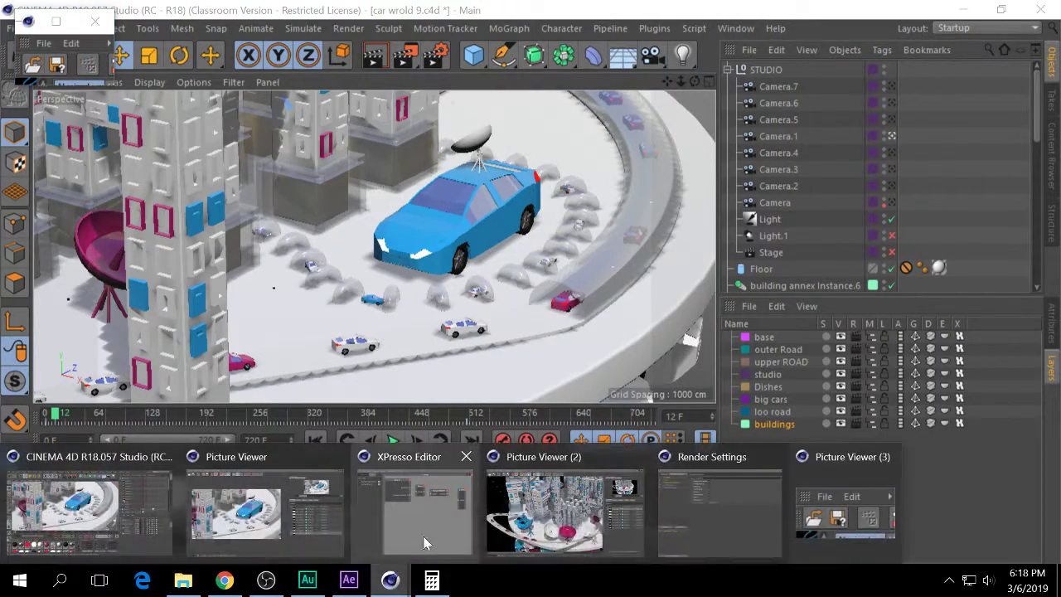
pyautogui.click(628, 528)
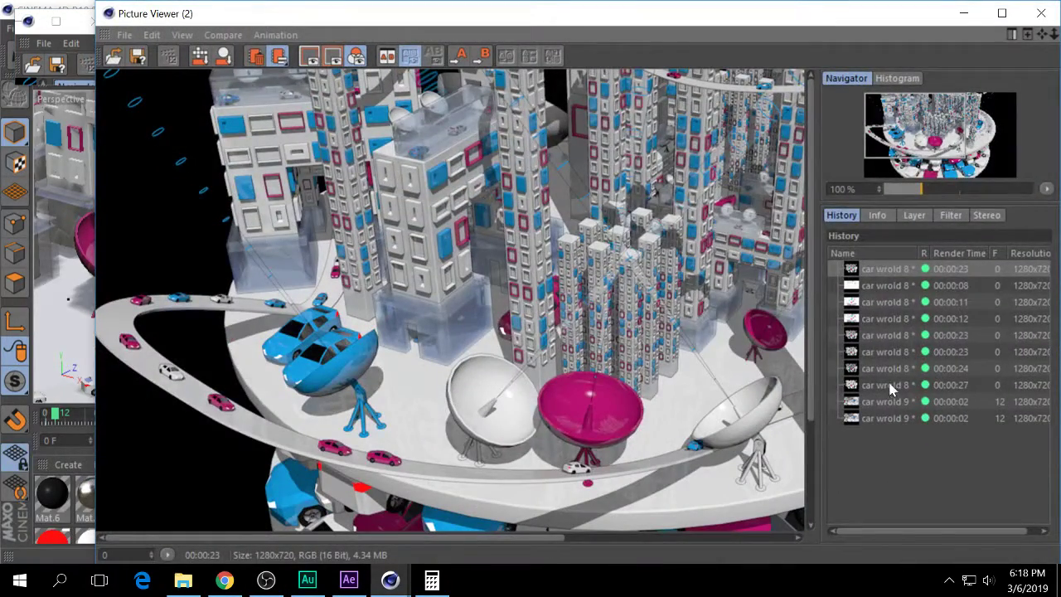
pyautogui.click(885, 418)
pyautogui.click(865, 270)
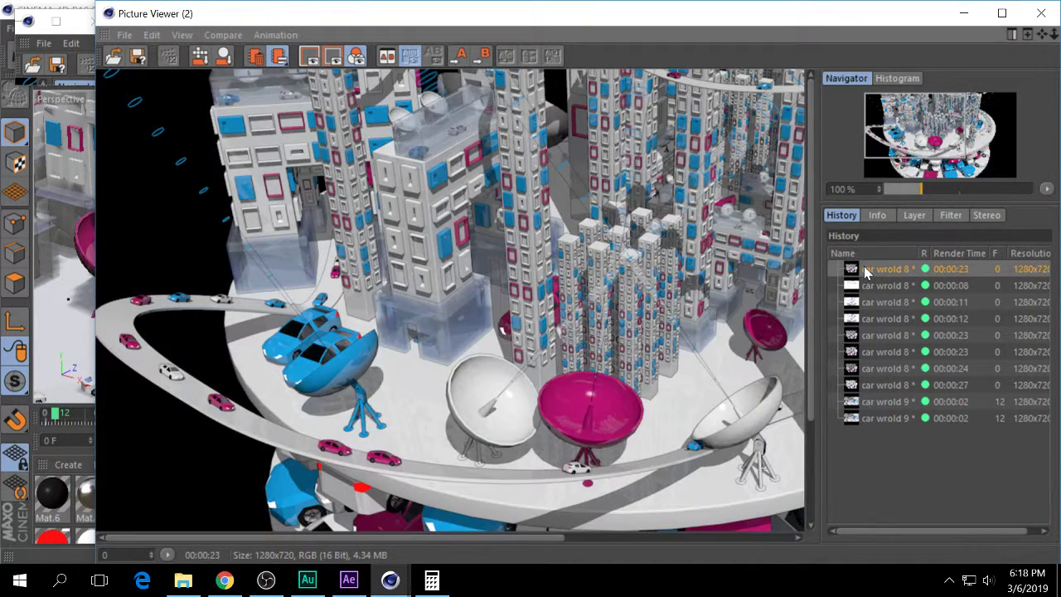
pyautogui.click(877, 421)
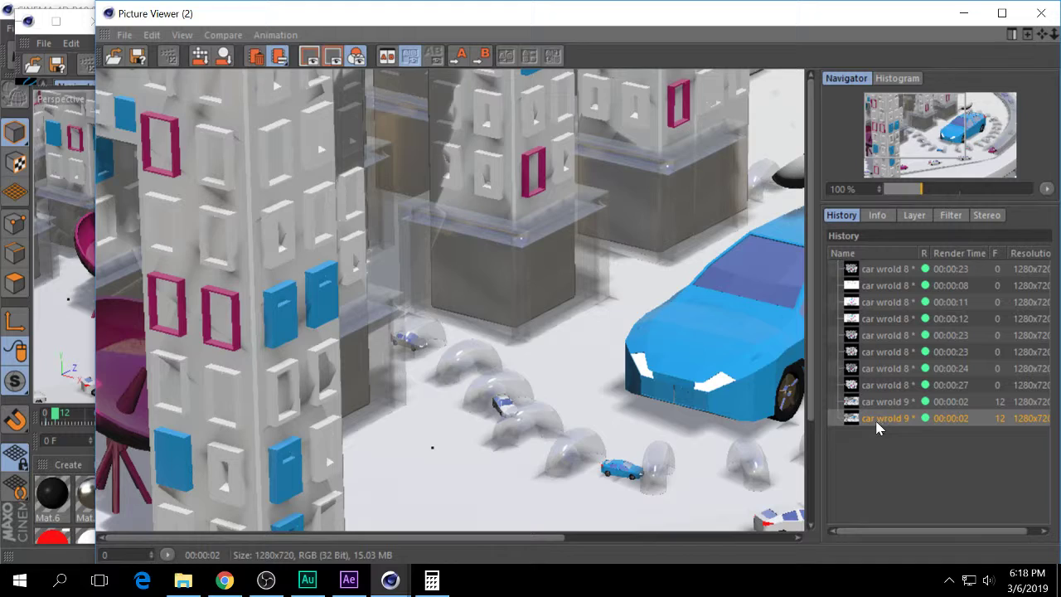
pyautogui.click(863, 268)
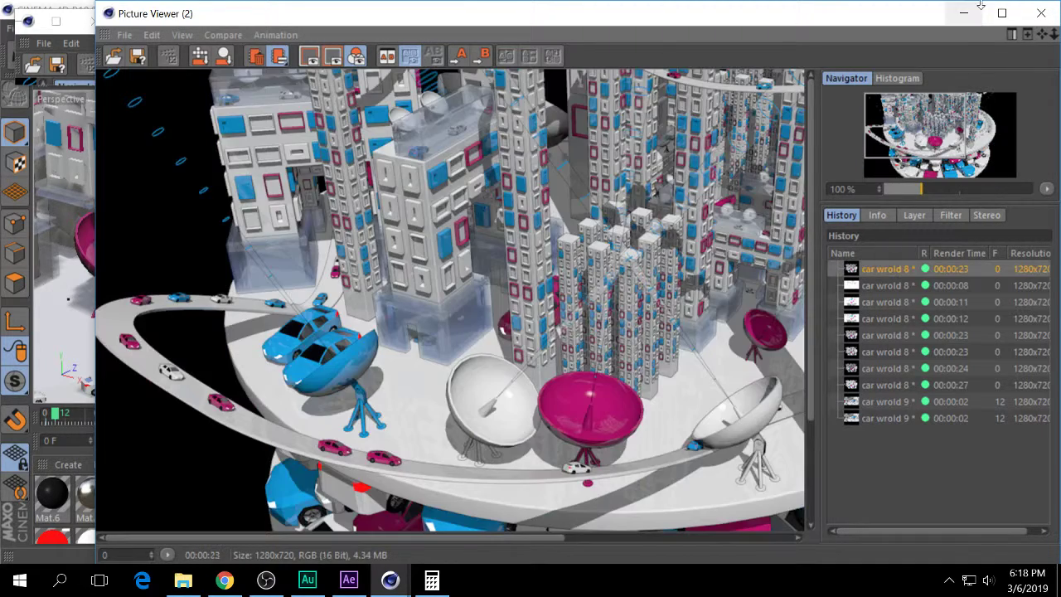
pyautogui.click(966, 11)
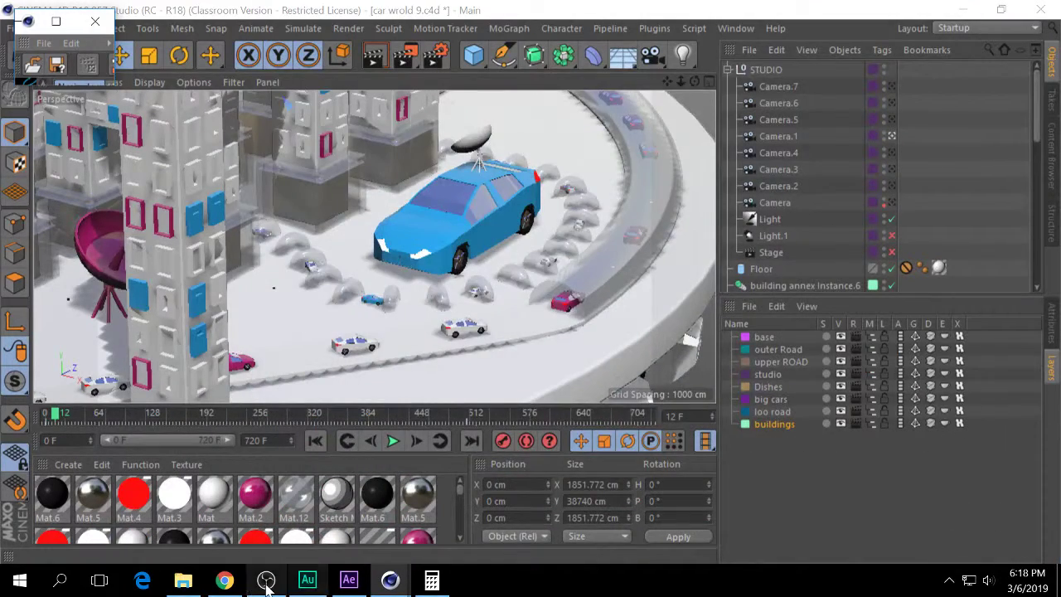